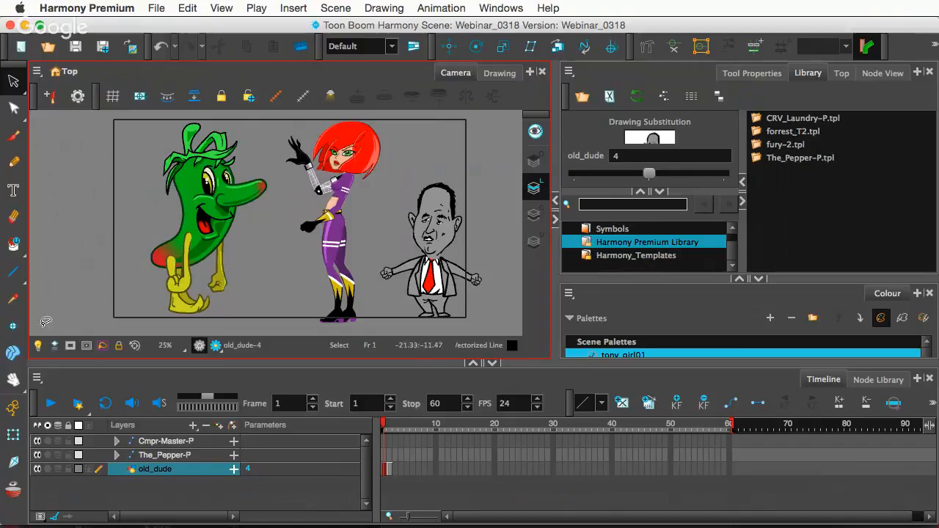
# Step: Rotate the red-haired woman's left upper arm and forearm upward with the Transform tool
pyautogui.click(13, 435)
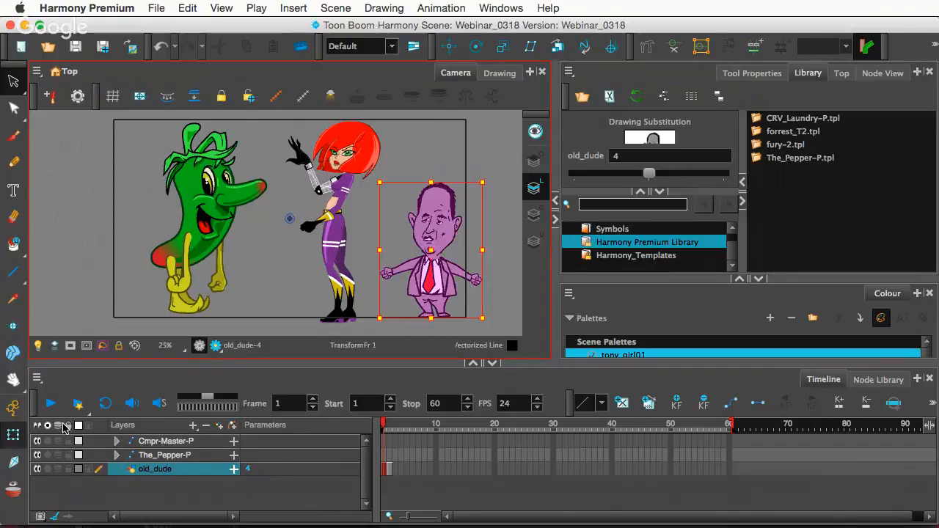
pyautogui.click(347, 207)
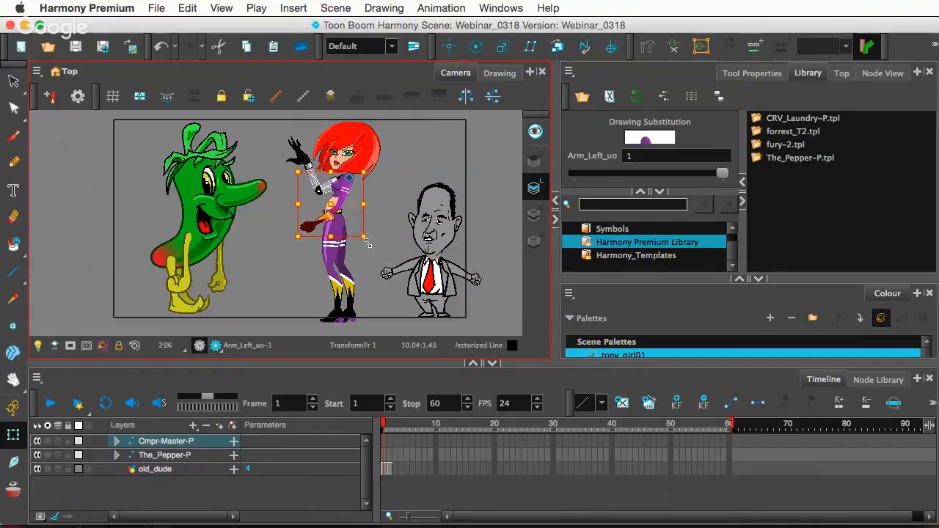
pyautogui.moveTo(367, 244); pyautogui.dragTo(351, 242)
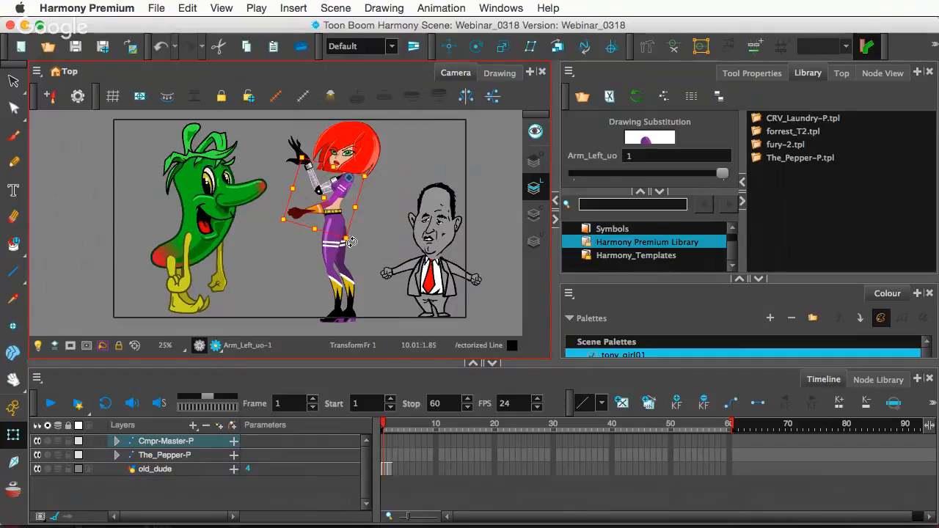
pyautogui.click(317, 211)
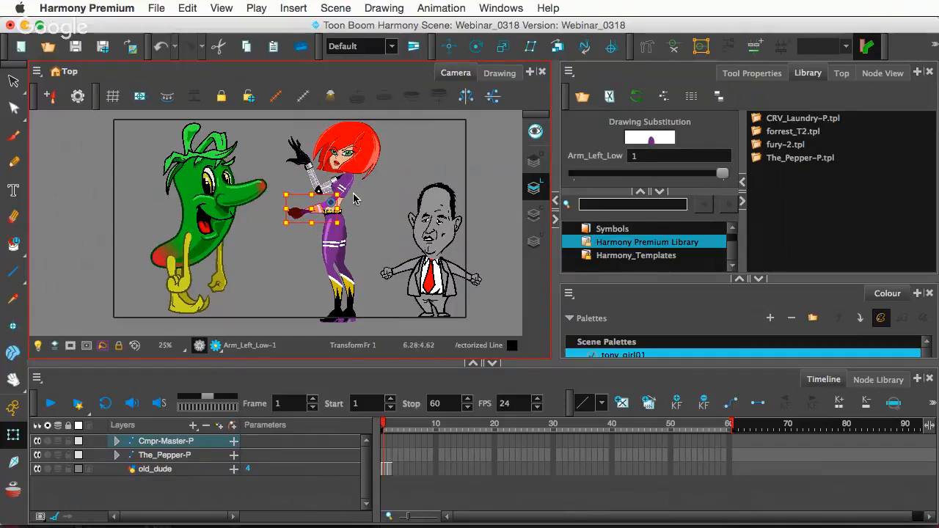
pyautogui.moveTo(348, 194); pyautogui.dragTo(350, 207)
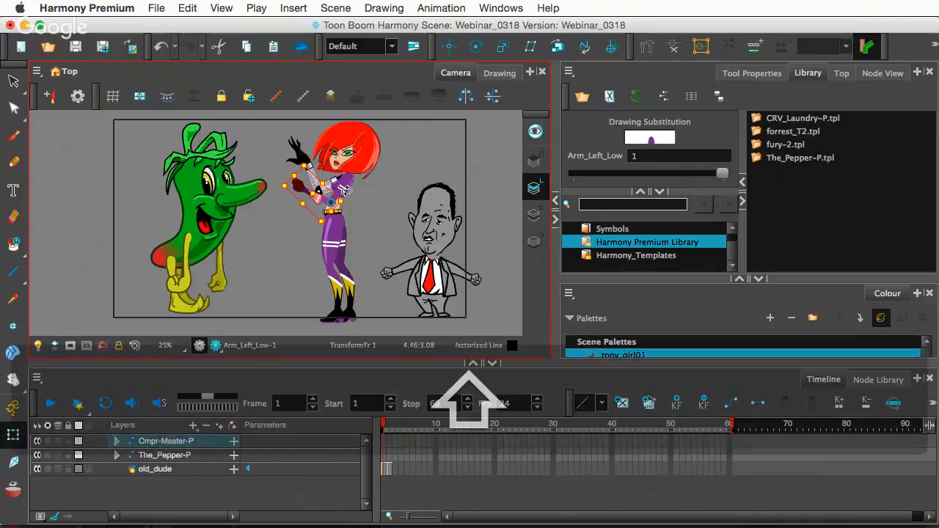
# Step: Examine the left arm's parent-child hierarchy by selecting the hand, upper arm and forearm, and expanding the Cmpr-Master-P layer
pyautogui.hotkey('shift', 'b')
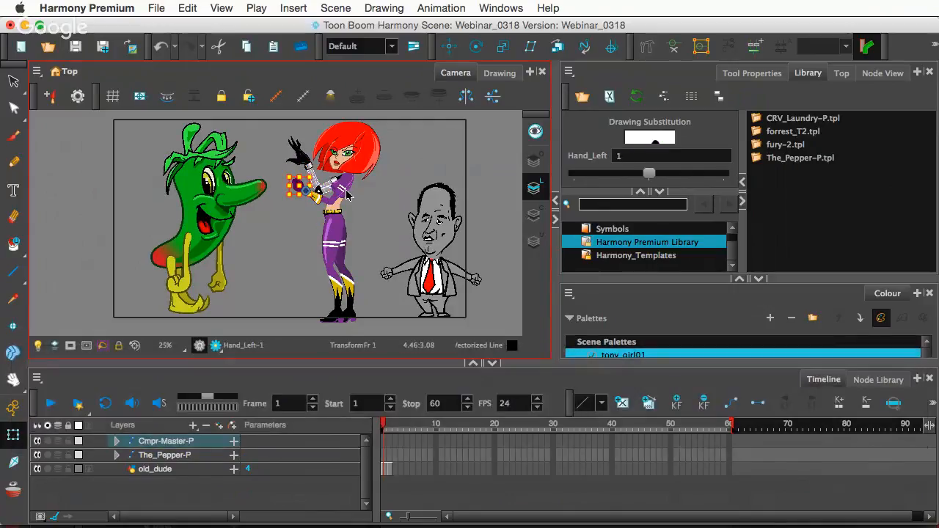
pyautogui.scroll(4, 335, 166)
pyautogui.scroll(1, 335, 166)
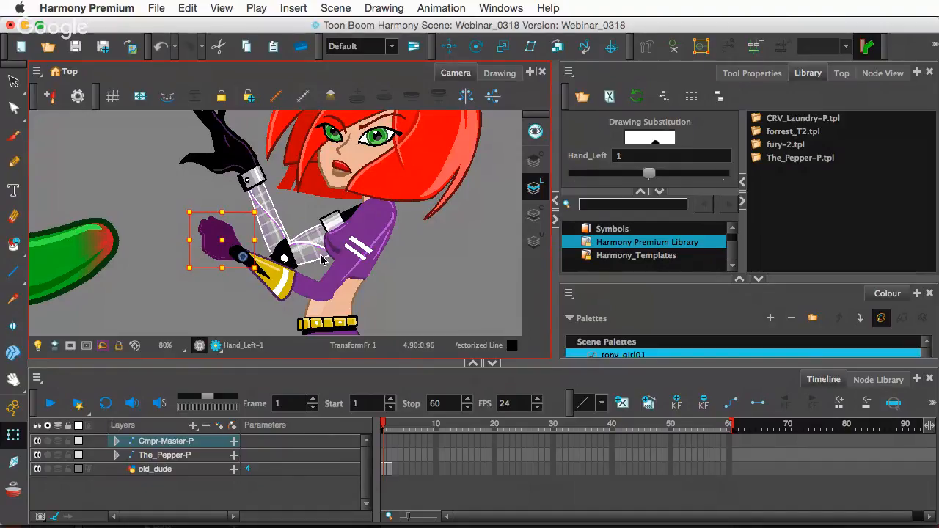
pyautogui.click(352, 257)
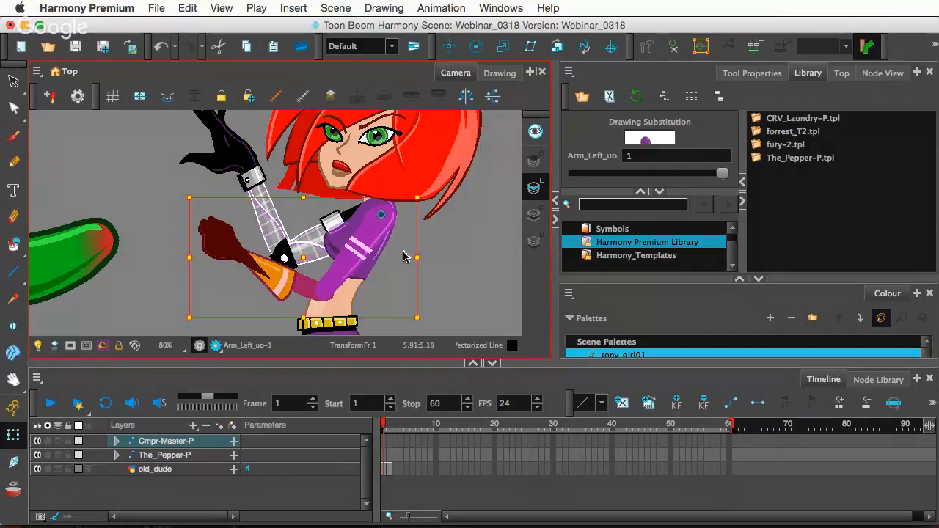
pyautogui.scroll(-2, 422, 244)
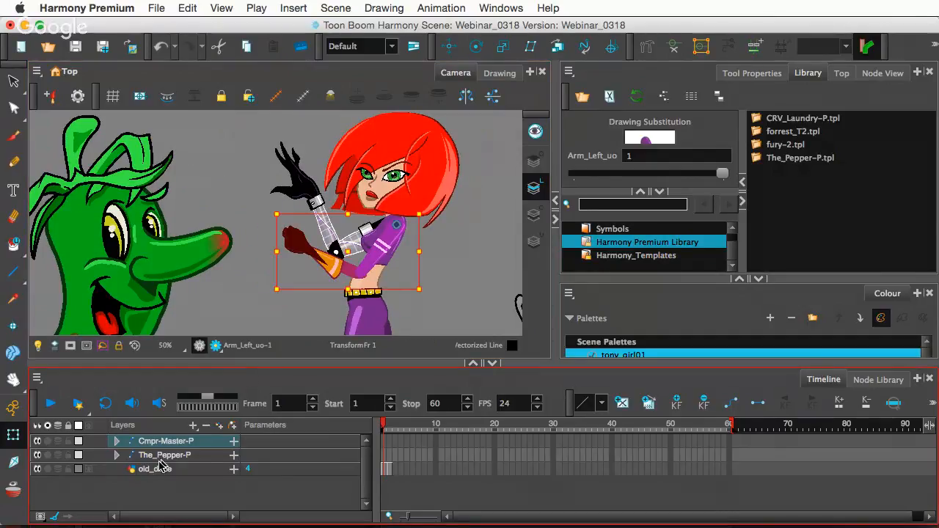
pyautogui.click(118, 442)
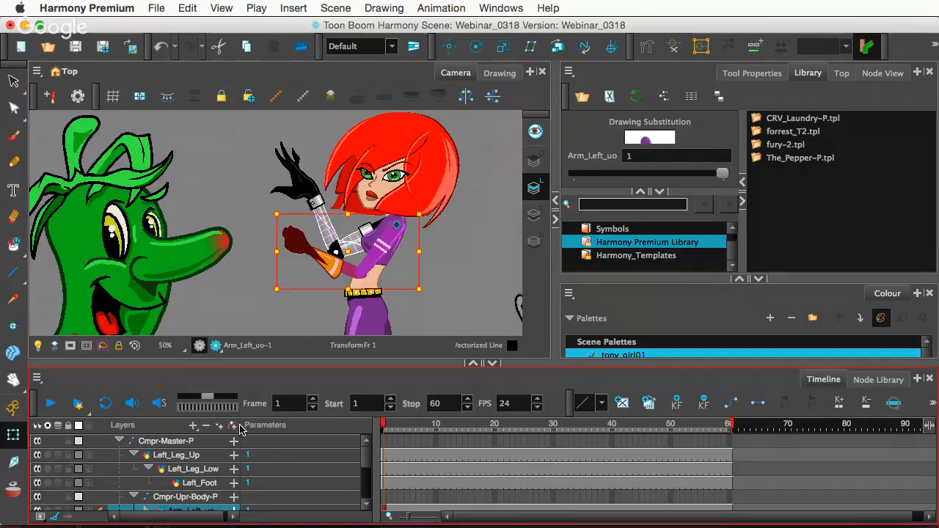
pyautogui.click(446, 269)
pyautogui.click(341, 270)
pyautogui.moveTo(342, 270); pyautogui.dragTo(339, 268)
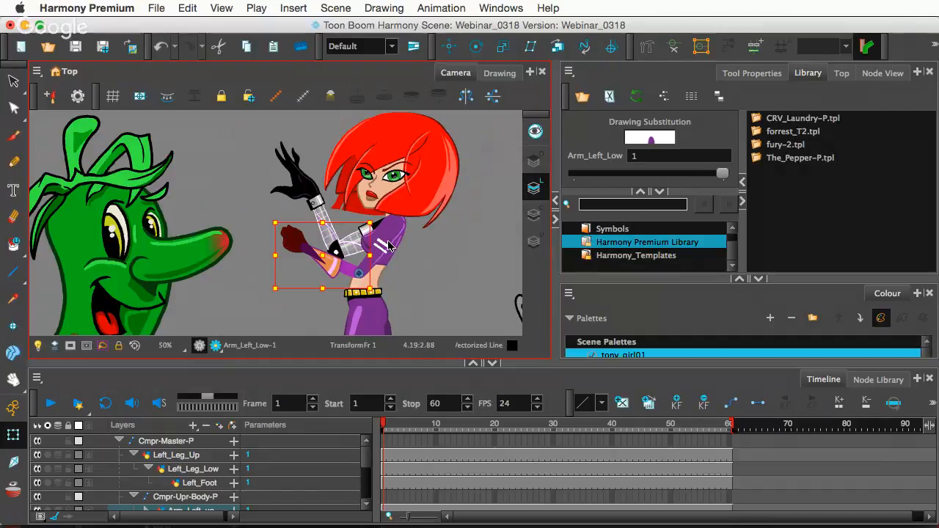
# Step: Select the robot arm's Hand_glow hand and switch its drawing substitution to 3
pyautogui.click(296, 182)
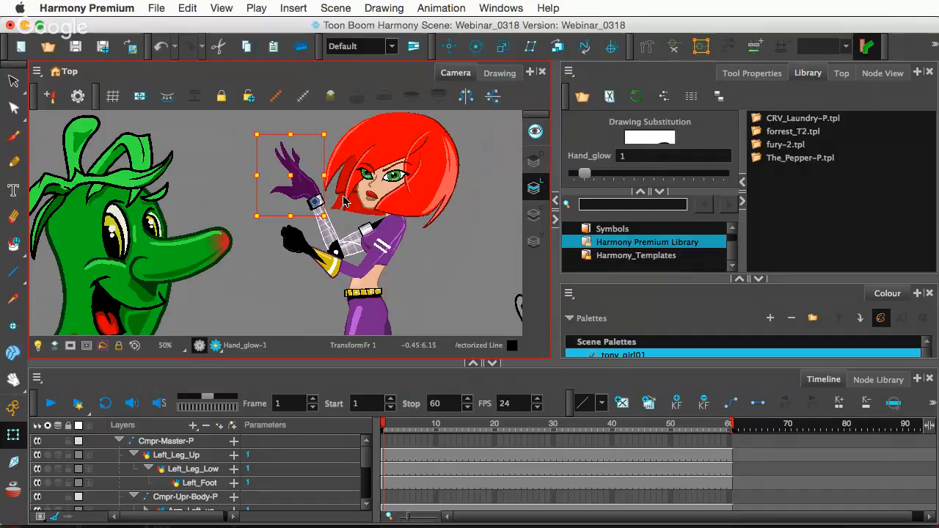
pyautogui.scroll(-1, 470, 203)
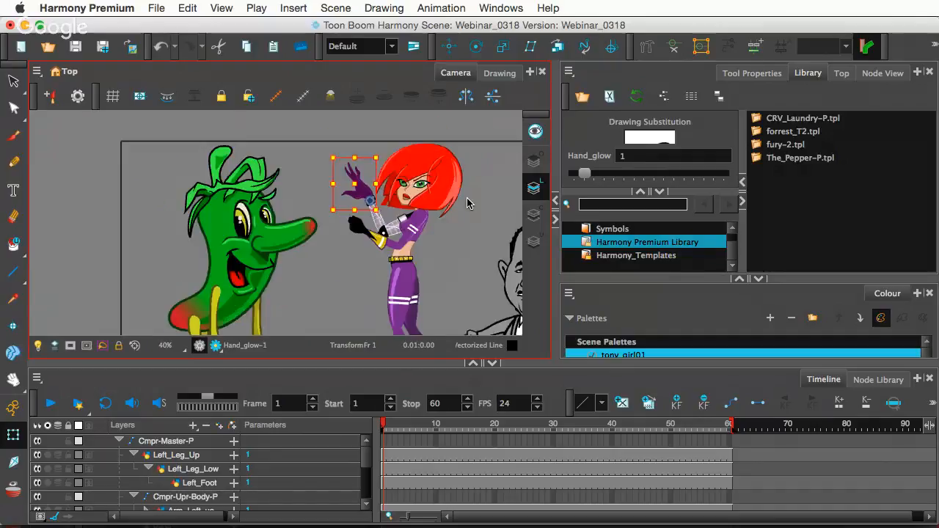
pyautogui.scroll(-3, 470, 203)
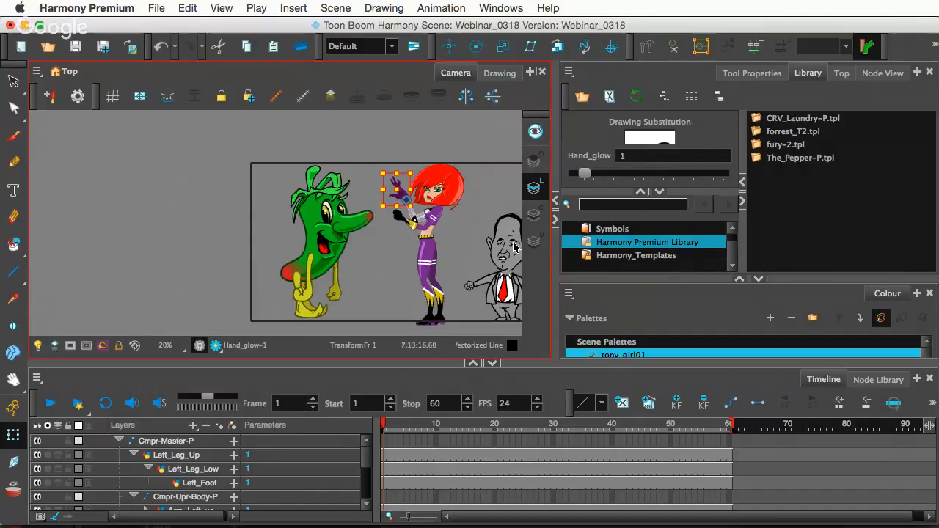
pyautogui.scroll(1, 514, 248)
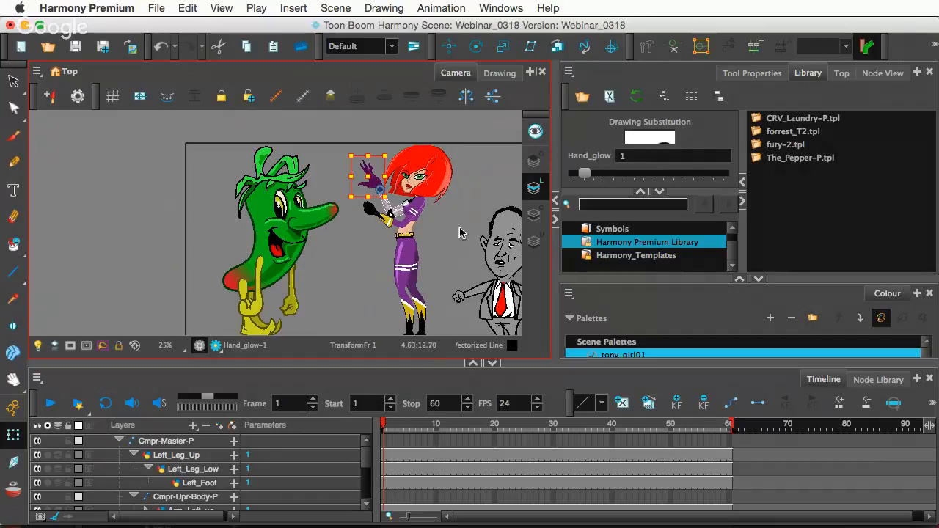
pyautogui.press('space')
pyautogui.moveTo(453, 222); pyautogui.dragTo(377, 218)
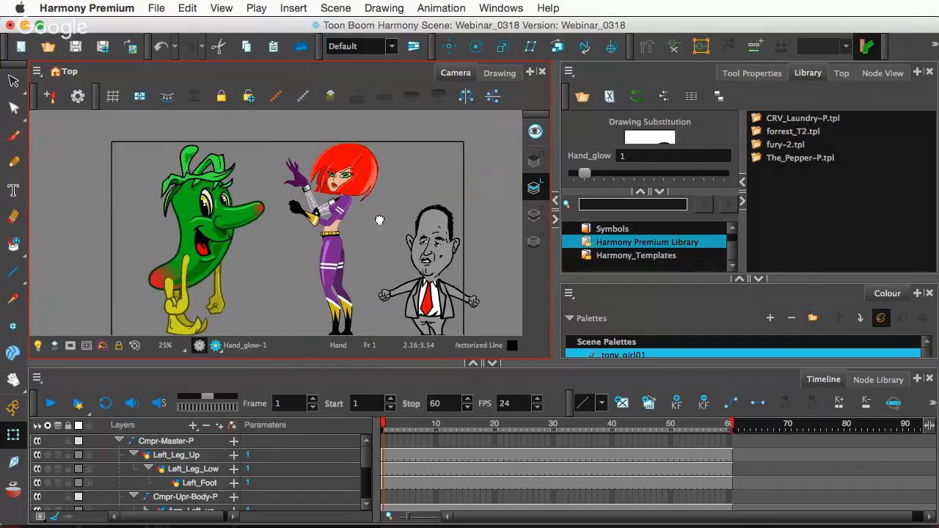
pyautogui.scroll(1, 380, 220)
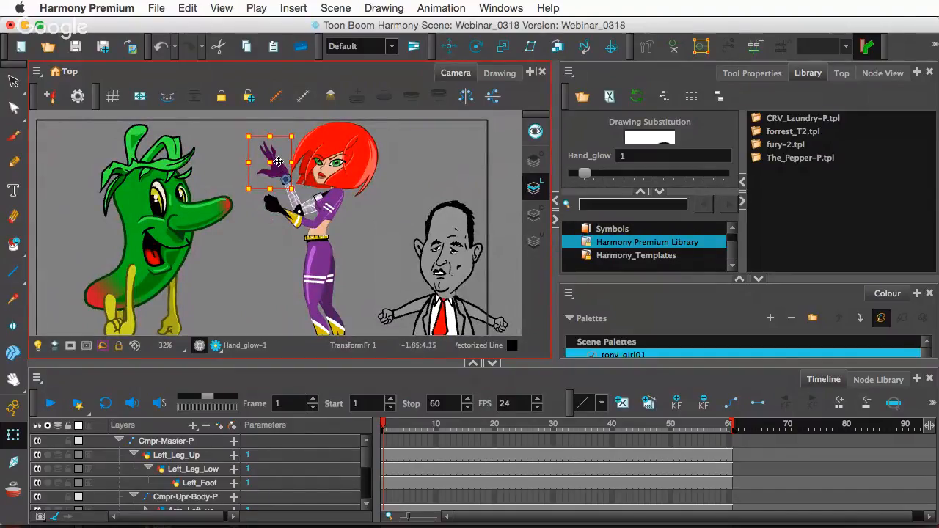
pyautogui.scroll(3, 279, 160)
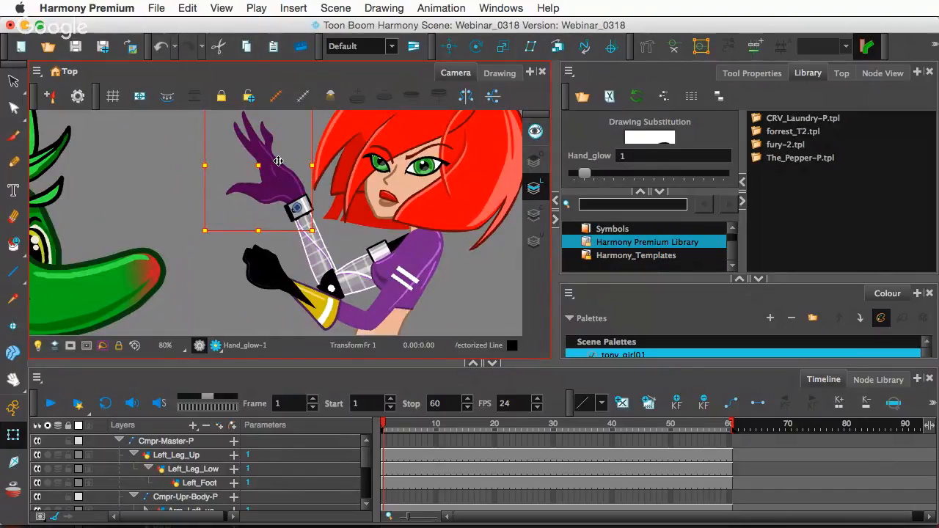
pyautogui.press('=')
pyautogui.press('=')
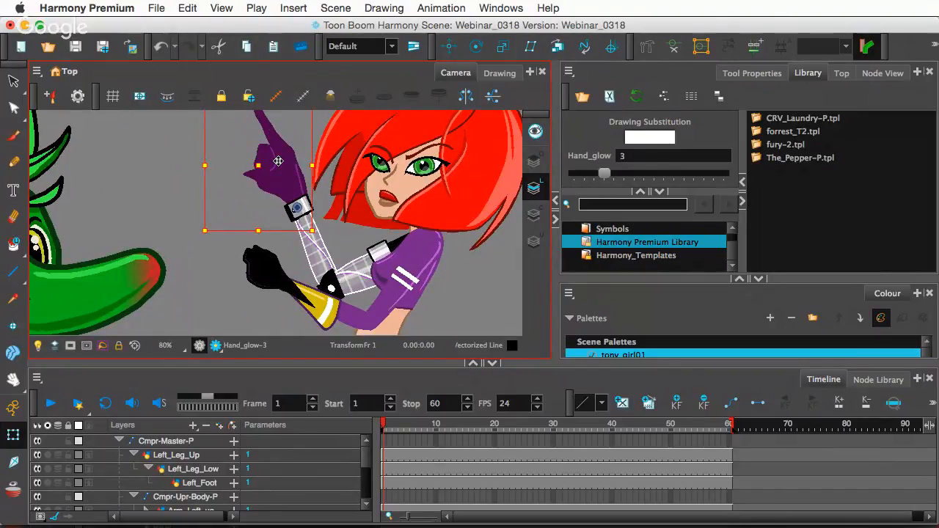
# Step: Cycle through the Hand_glow drawing substitutions up to drgn_05
pyautogui.scroll(-2, 278, 159)
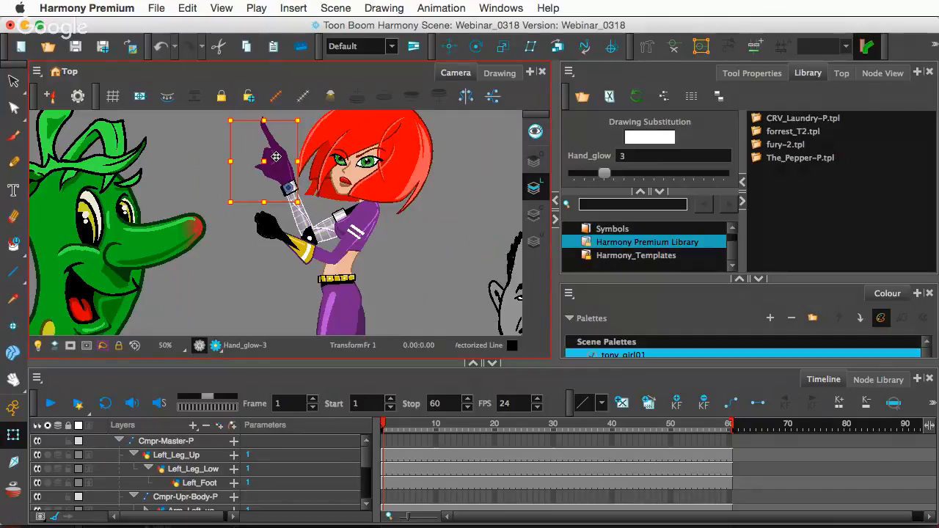
pyautogui.press('=')
pyautogui.press('=')
pyautogui.press('=')
pyautogui.press('-')
pyautogui.press('-')
pyautogui.press('=')
pyautogui.press('=')
pyautogui.press('=')
pyautogui.press('=')
pyautogui.press('=')
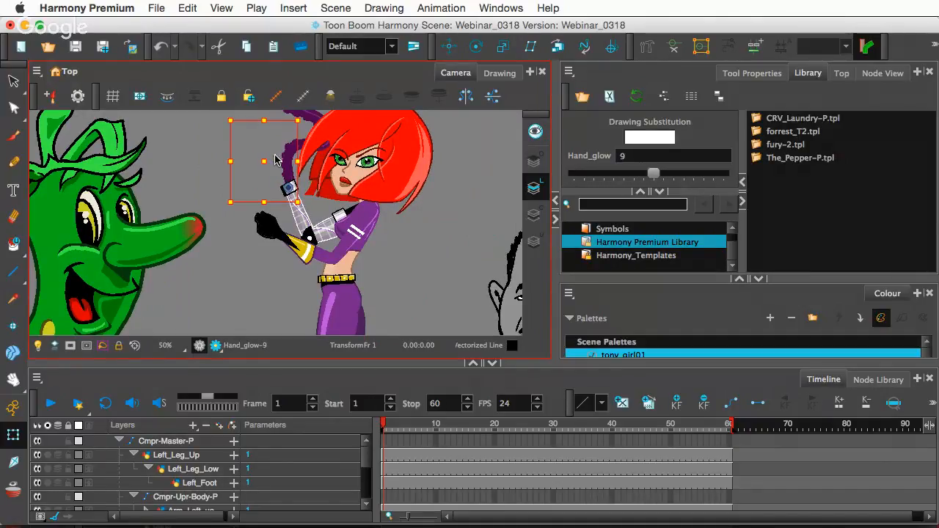
pyautogui.press('=')
pyautogui.press('=')
pyautogui.press('=')
pyautogui.press('=')
pyautogui.press('=')
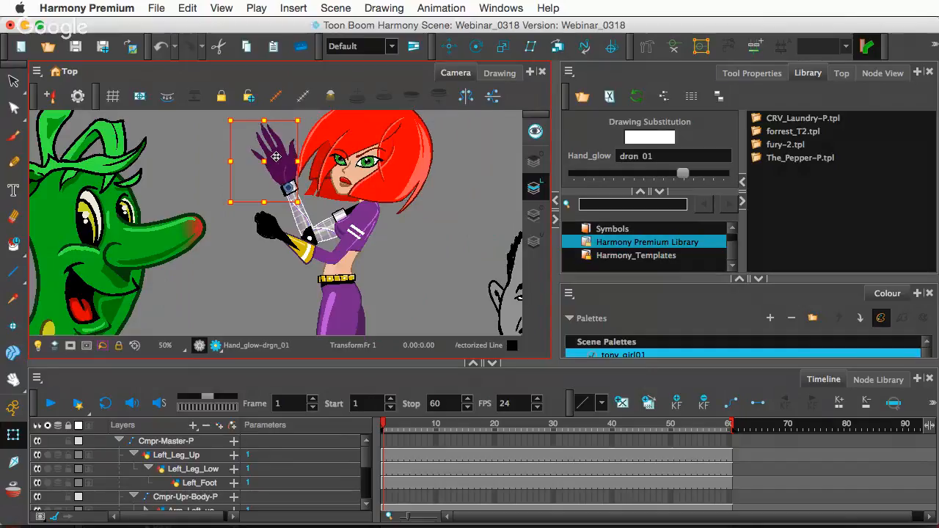
pyautogui.press('=')
pyautogui.press('=')
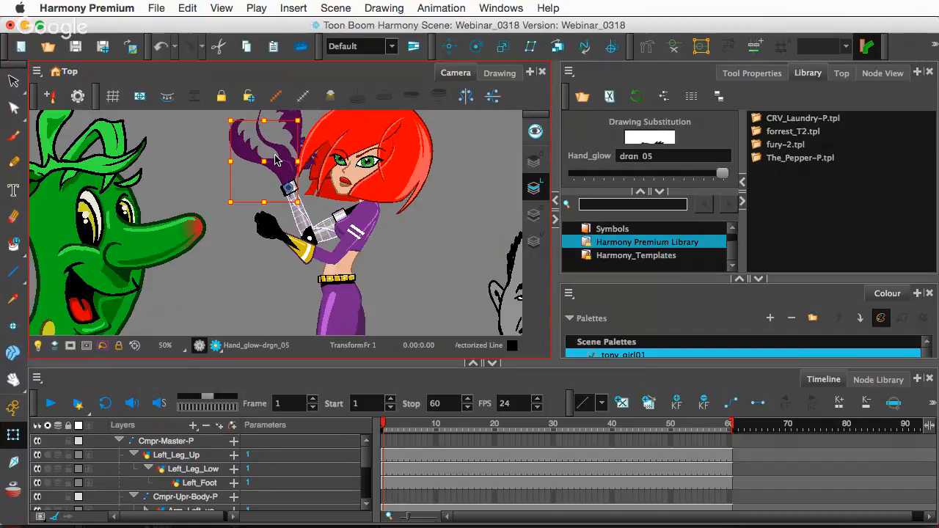
# Step: Rotate the robot forearm, Robot_Lower, together with its hand toward the pepper character
pyautogui.scroll(-3, 340, 140)
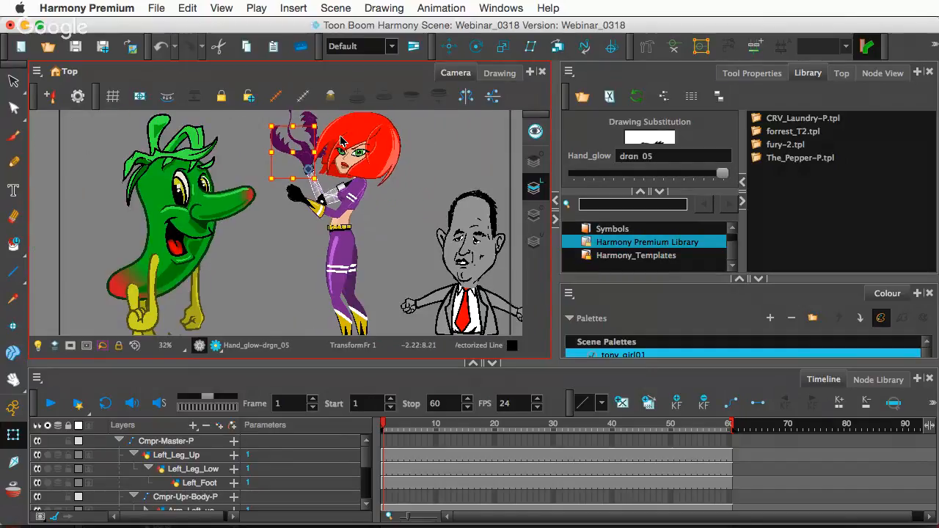
pyautogui.moveTo(322, 141); pyautogui.dragTo(305, 210)
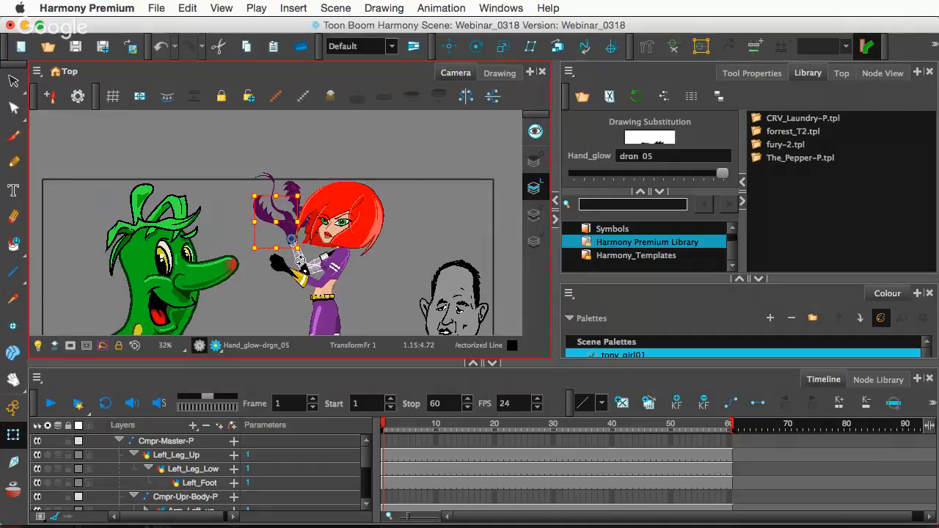
pyautogui.click(299, 260)
pyautogui.moveTo(307, 151); pyautogui.dragTo(270, 159)
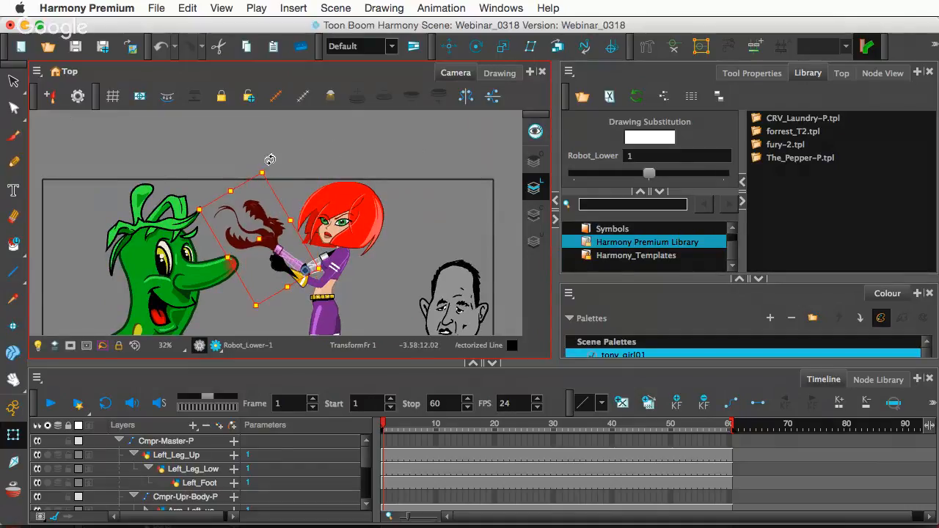
pyautogui.press('Delete')
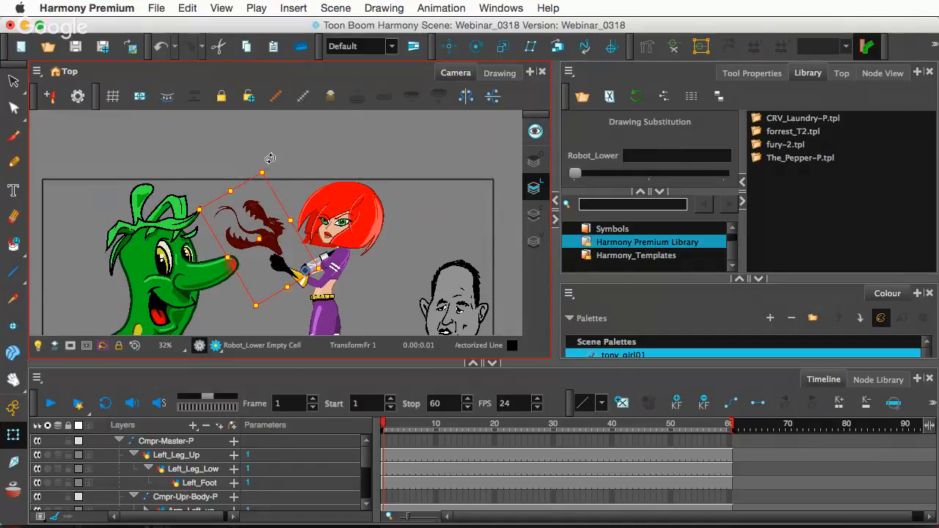
pyautogui.hotkey('ctrl', 'z')
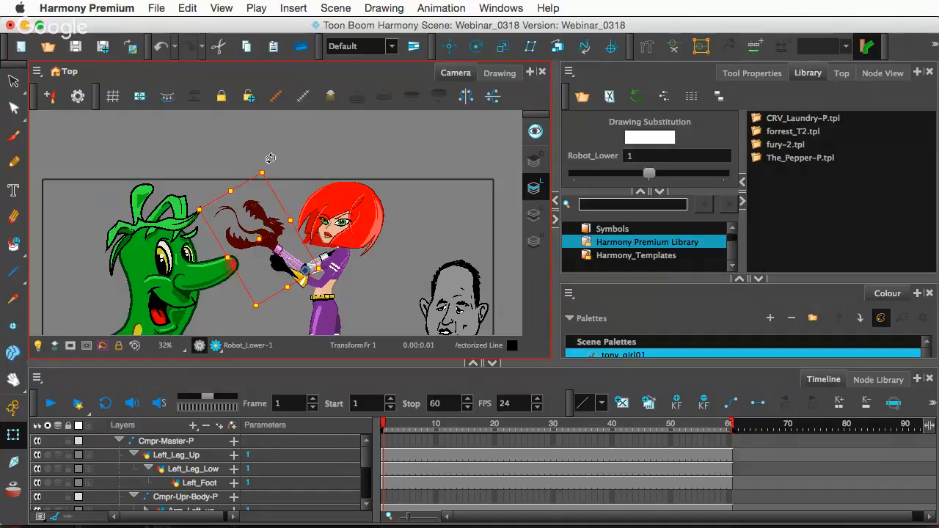
# Step: Cycle through the Hand_glow drawing substitutions and set the hand to the hammer, drawing 6
pyautogui.click(270, 223)
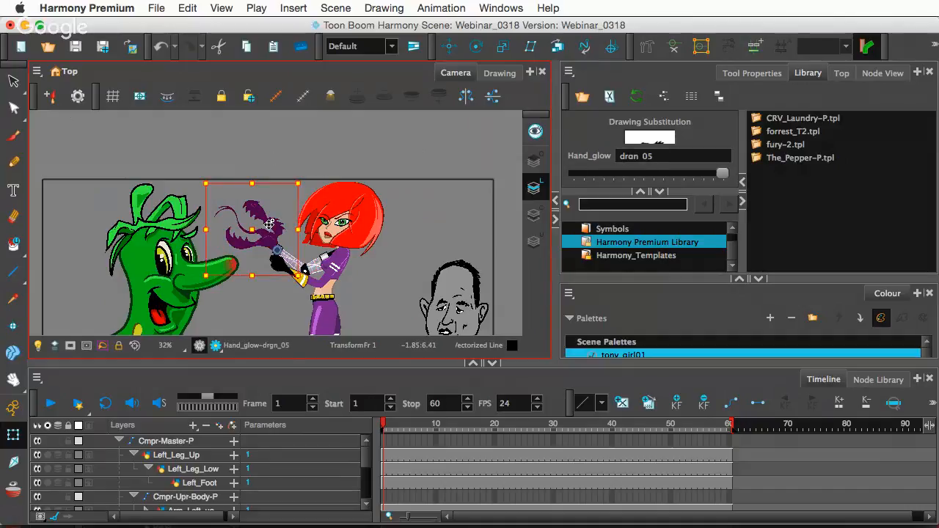
pyautogui.press('-')
pyautogui.press('-')
pyautogui.press('-')
pyautogui.press('-')
pyautogui.press('=')
pyautogui.press('=')
pyautogui.press('=')
pyautogui.press('=')
pyautogui.press('-')
pyautogui.press('-')
pyautogui.press('-')
pyautogui.press('=')
pyautogui.press('=')
pyautogui.press('=')
pyautogui.press('-')
pyautogui.press('-')
pyautogui.press('-')
pyautogui.press('-')
pyautogui.press('-')
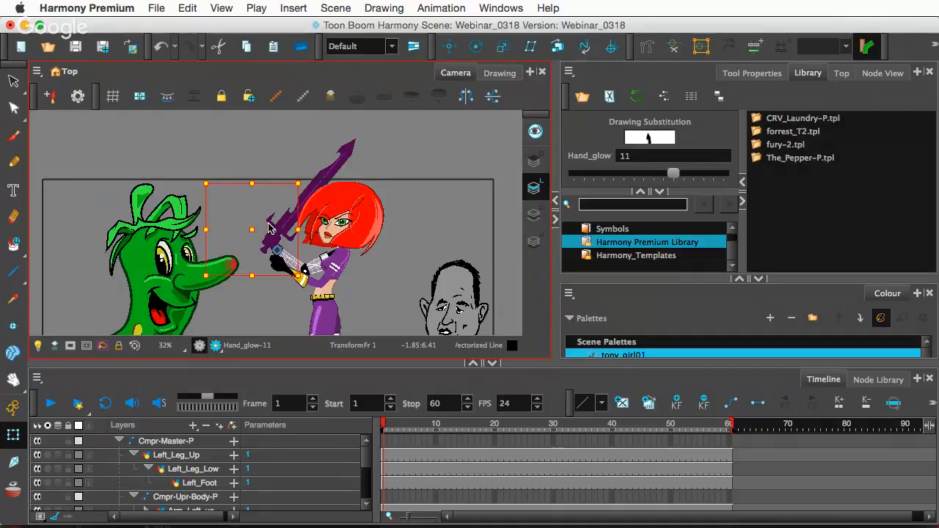
pyautogui.press('-')
pyautogui.press('-')
pyautogui.press('-')
pyautogui.press('-')
pyautogui.press('-')
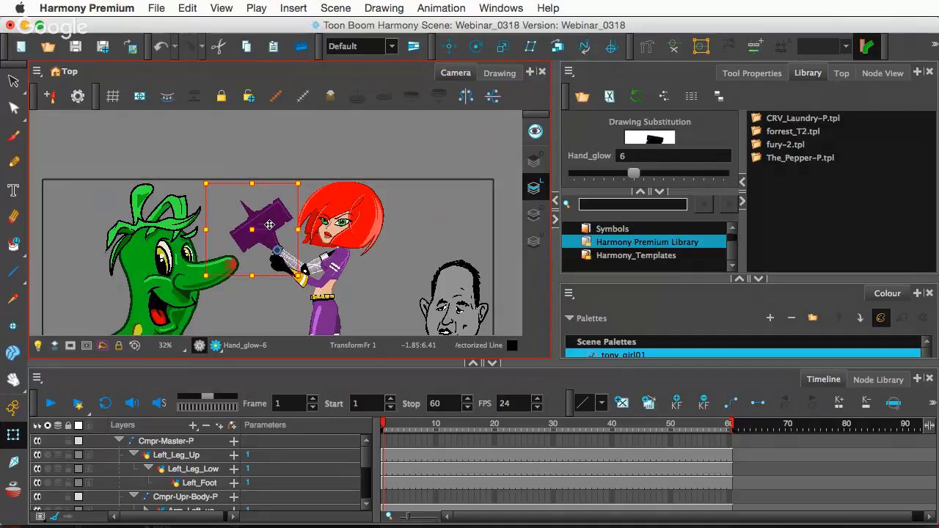
# Step: Rotate the woman's bang1 hair piece slightly around its pivot and select the front hair, hair_frnt
pyautogui.scroll(2, 355, 235)
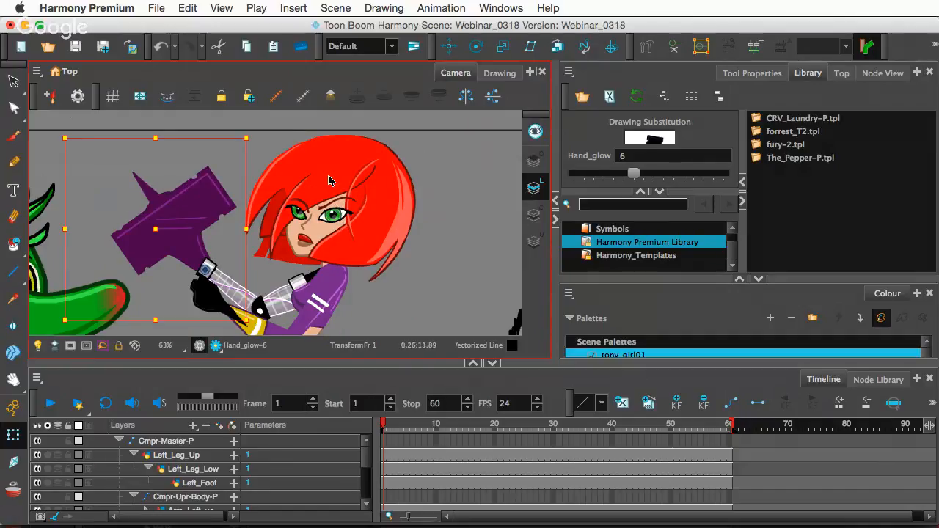
pyautogui.click(329, 179)
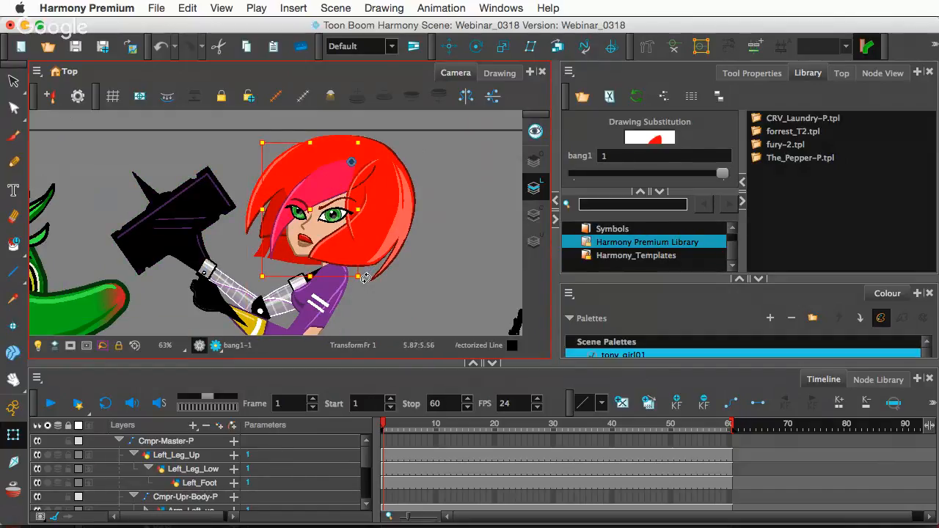
pyautogui.moveTo(361, 278)
pyautogui.mouseDown()
pyautogui.moveTo(342, 277)
pyautogui.moveTo(356, 283)
pyautogui.mouseUp()
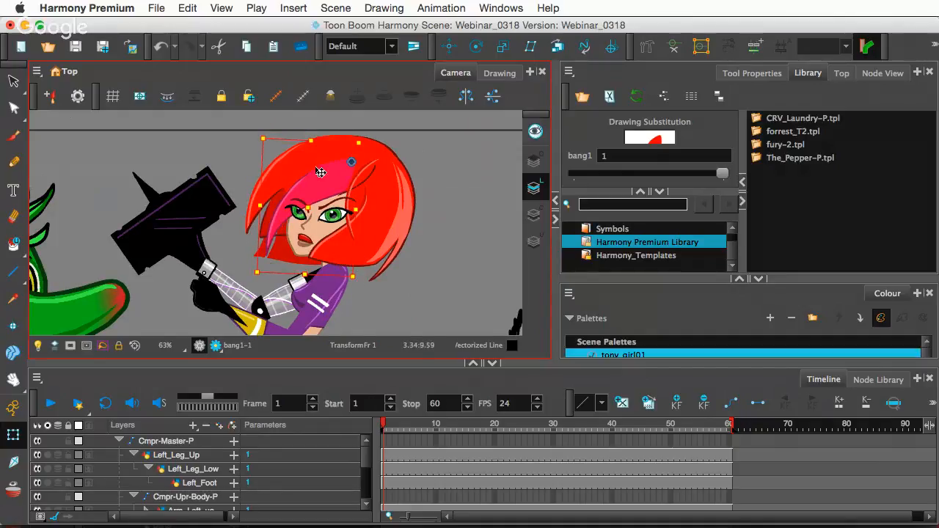
pyautogui.click(372, 190)
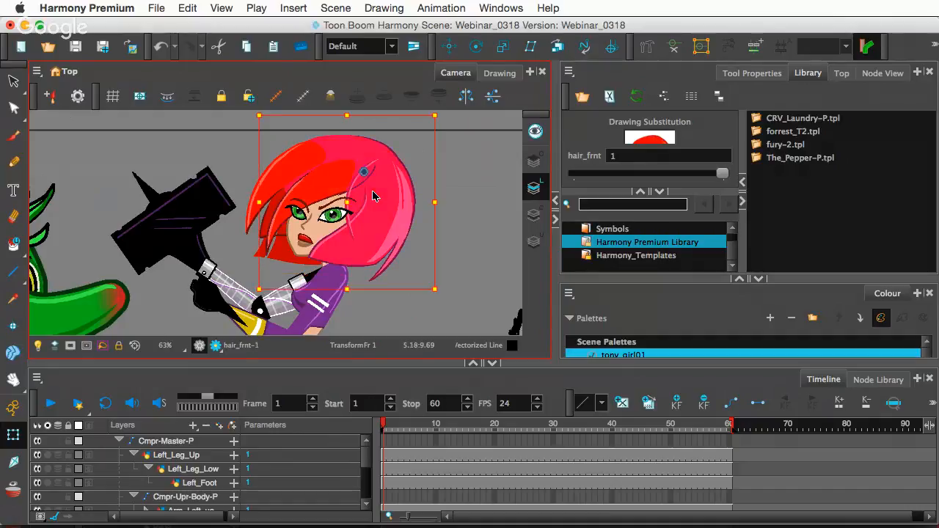
# Step: Rotate the woman's bang2 hair piece slightly around its pivot
pyautogui.click(309, 156)
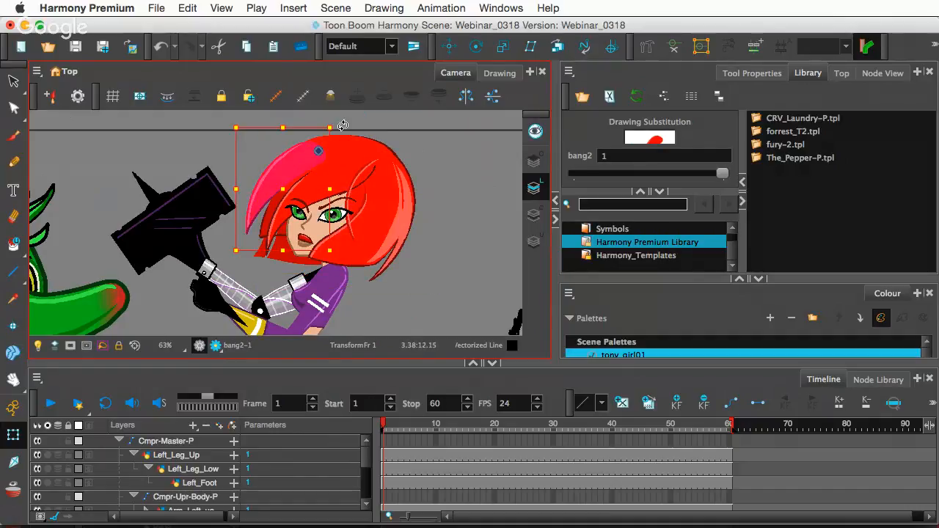
pyautogui.moveTo(344, 127); pyautogui.dragTo(347, 128)
pyautogui.moveTo(290, 158); pyautogui.dragTo(293, 160)
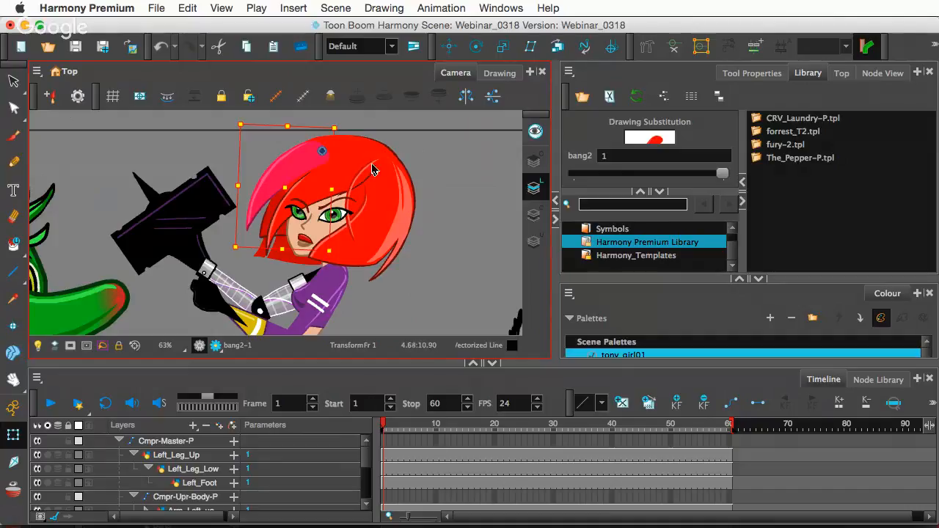
pyautogui.scroll(-2, 388, 207)
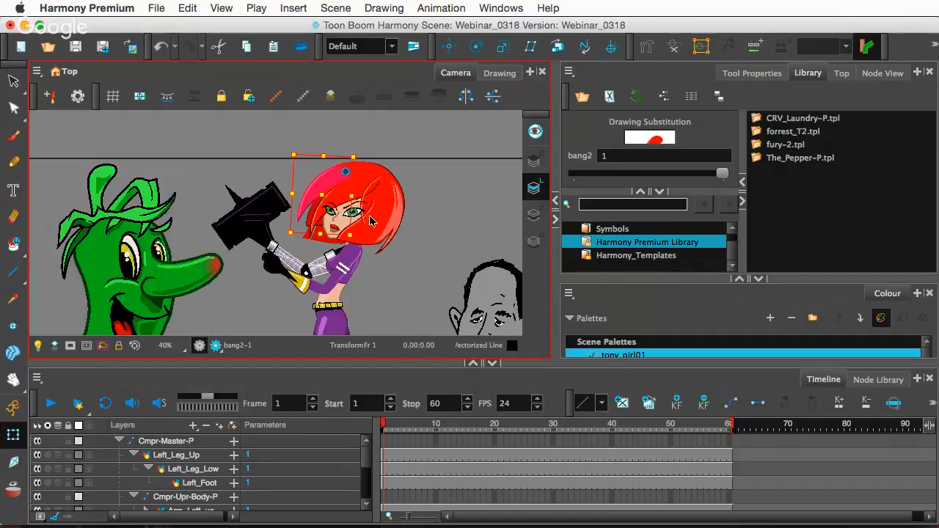
# Step: Collapse the Cmpr-Master-P layer hierarchy and display the deformation controls of the whole The_Pepper-P character
pyautogui.click(168, 279)
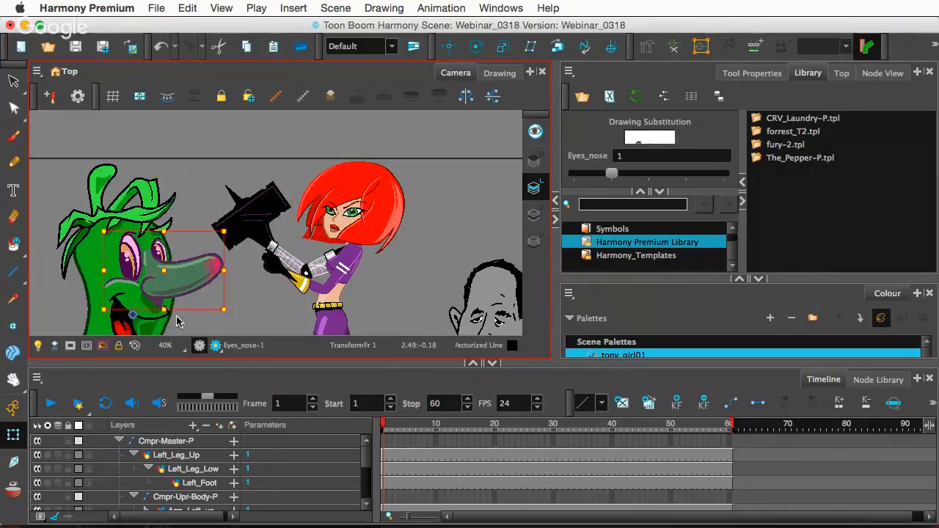
pyautogui.click(120, 441)
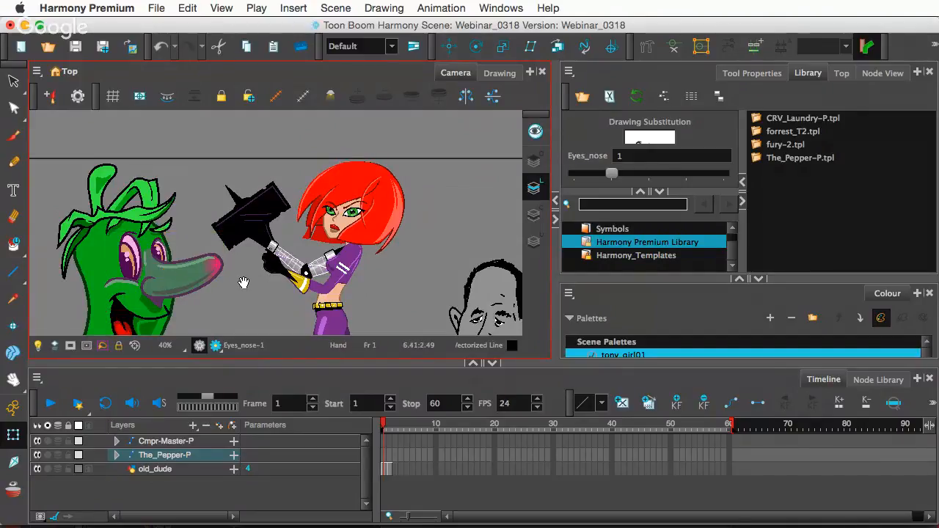
pyautogui.moveTo(267, 264); pyautogui.dragTo(300, 224)
pyautogui.scroll(-3, 300, 224)
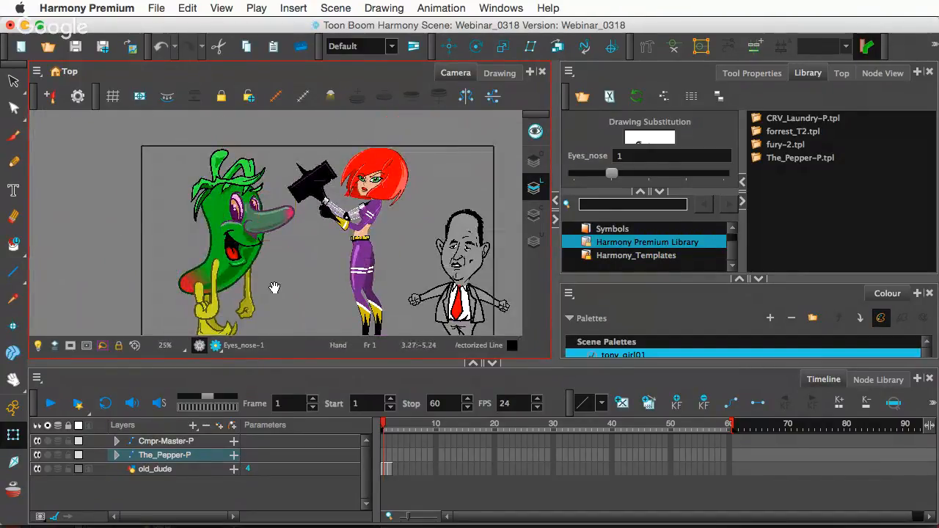
pyautogui.moveTo(273, 287); pyautogui.dragTo(260, 273)
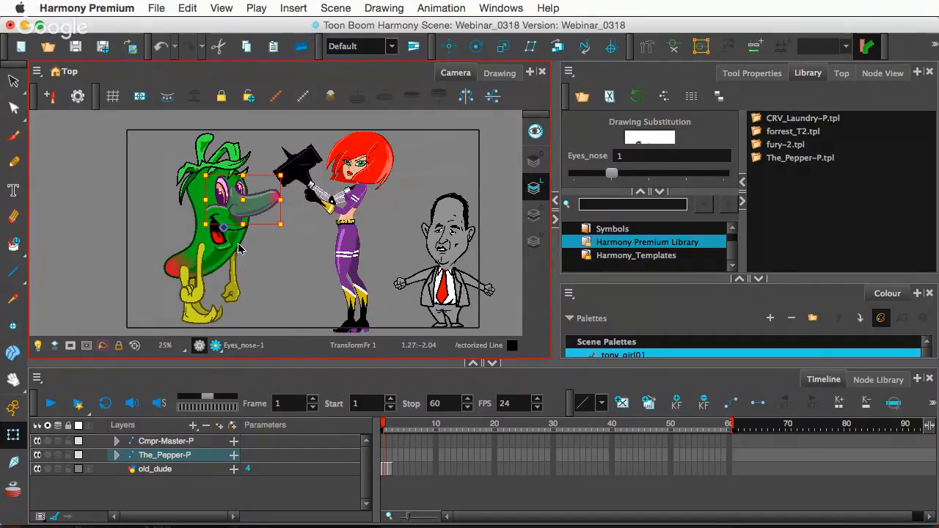
pyautogui.click(177, 455)
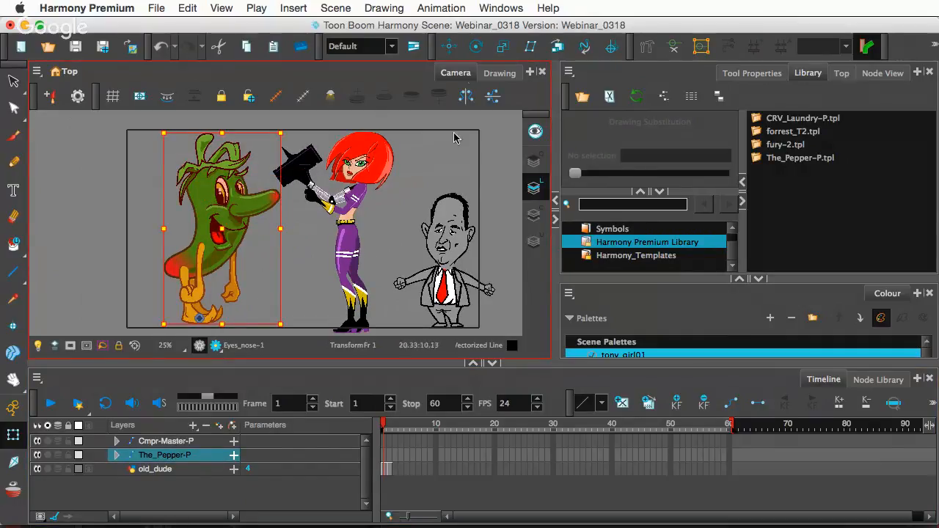
pyautogui.click(674, 48)
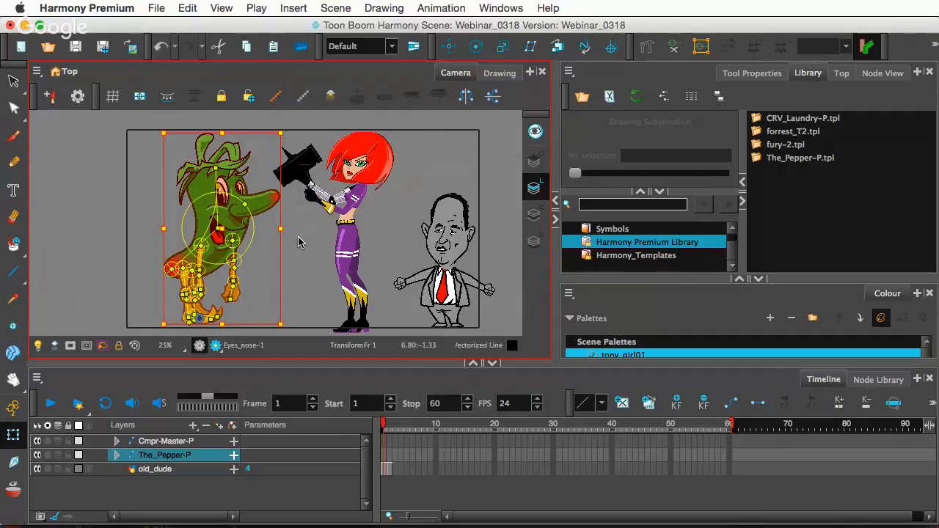
pyautogui.click(298, 243)
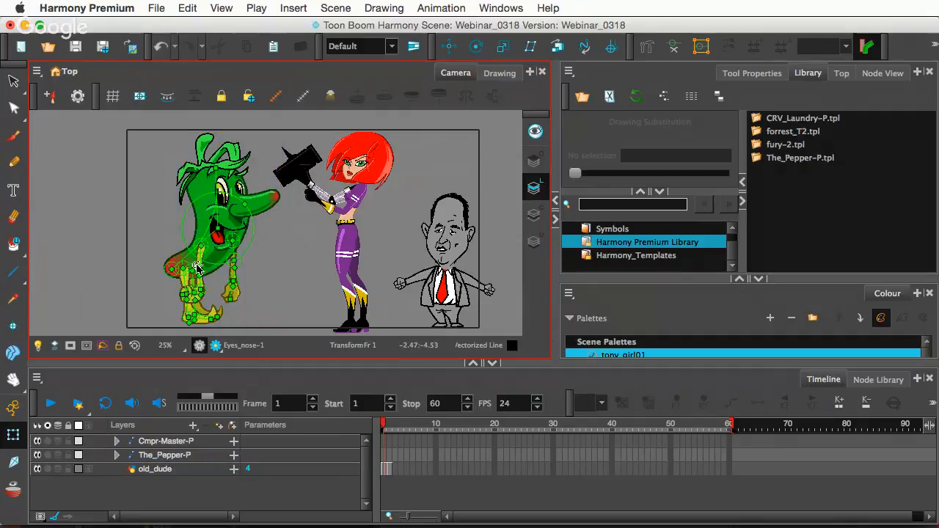
# Step: Swing the pepper's right arm out behind its body with the bone controls and bend its upper body slightly backward
pyautogui.click(208, 263)
pyautogui.moveTo(208, 263); pyautogui.dragTo(237, 253)
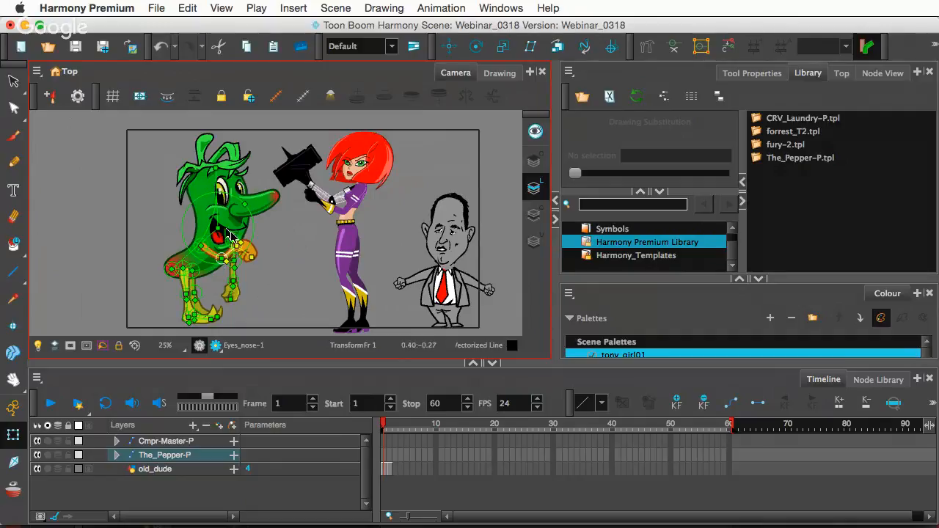
pyautogui.scroll(2, 231, 235)
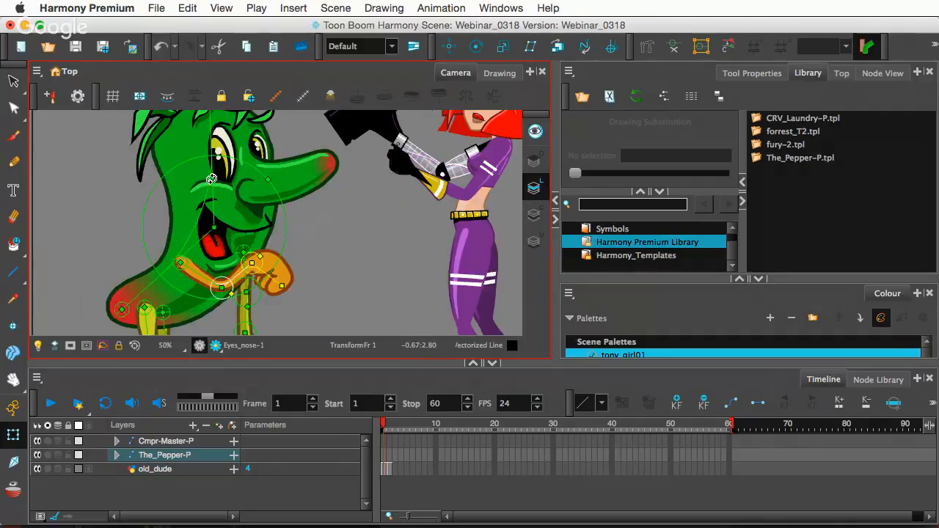
pyautogui.moveTo(211, 181)
pyautogui.mouseDown()
pyautogui.moveTo(201, 182)
pyautogui.moveTo(223, 189)
pyautogui.moveTo(197, 185)
pyautogui.moveTo(210, 185)
pyautogui.mouseUp()
pyautogui.moveTo(203, 262); pyautogui.dragTo(122, 253)
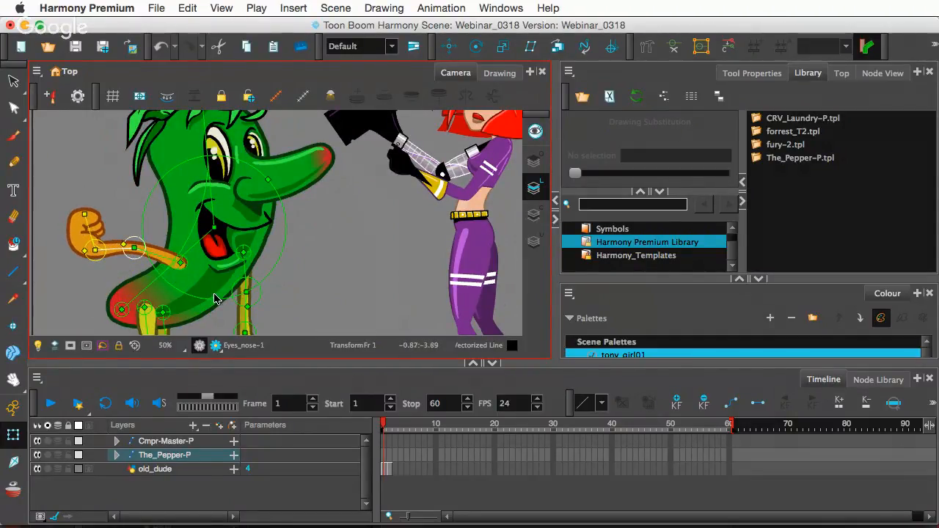
# Step: Raise the pepper's left forearm toward the woman and swap Left_hand to drawing 4, the raised finger
pyautogui.moveTo(242, 308); pyautogui.dragTo(258, 277)
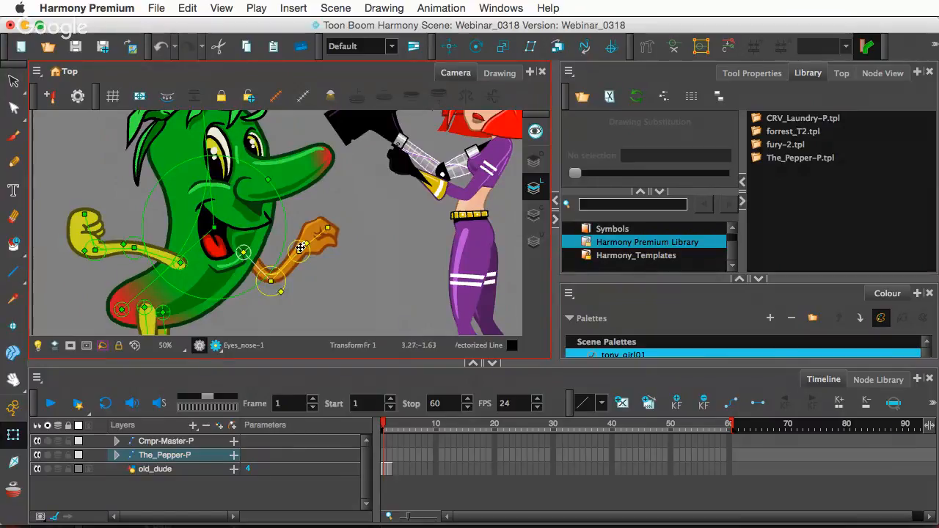
pyautogui.click(319, 232)
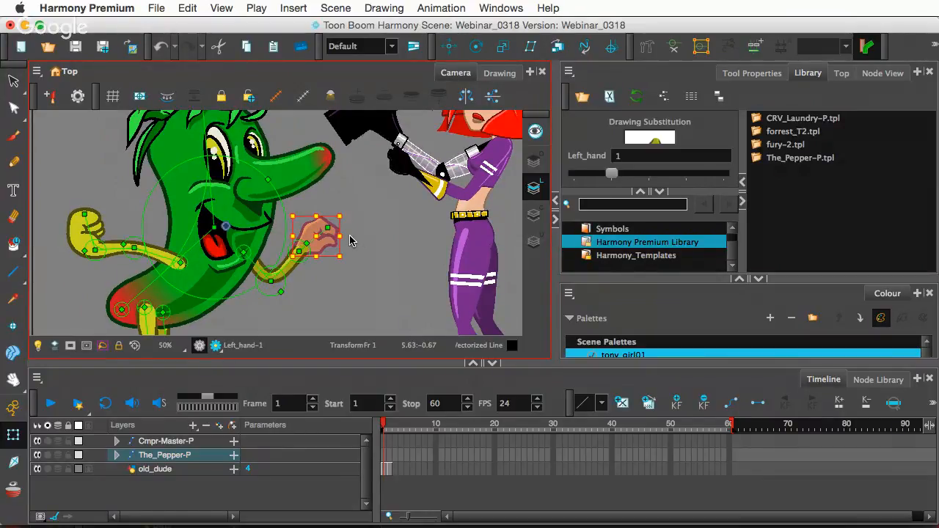
pyautogui.press(']')
pyautogui.press(']')
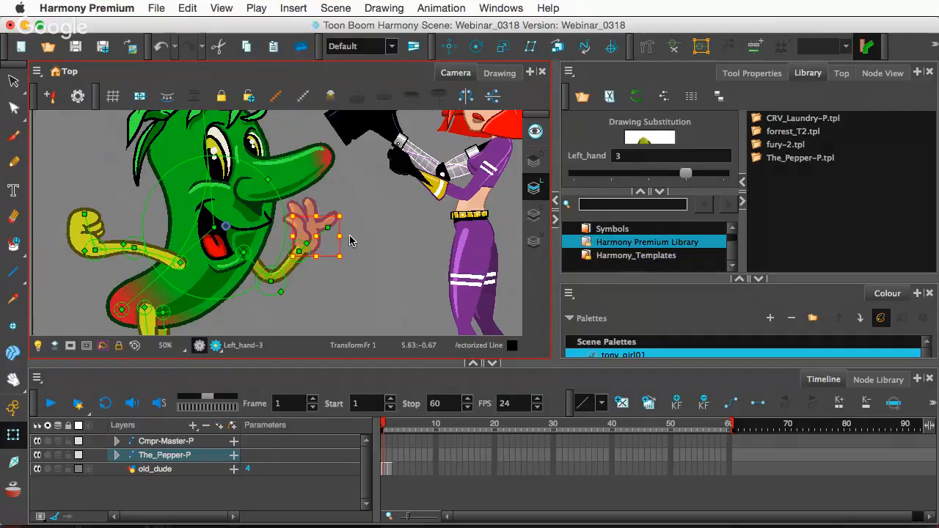
pyautogui.press(']')
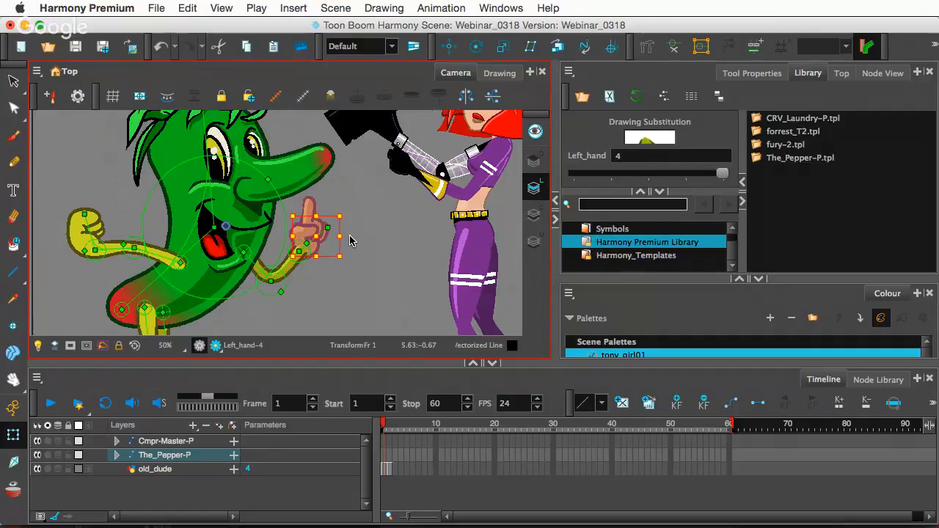
# Step: Bend the pepper's upper body toward the woman with its body bone
pyautogui.scroll(-2, 377, 254)
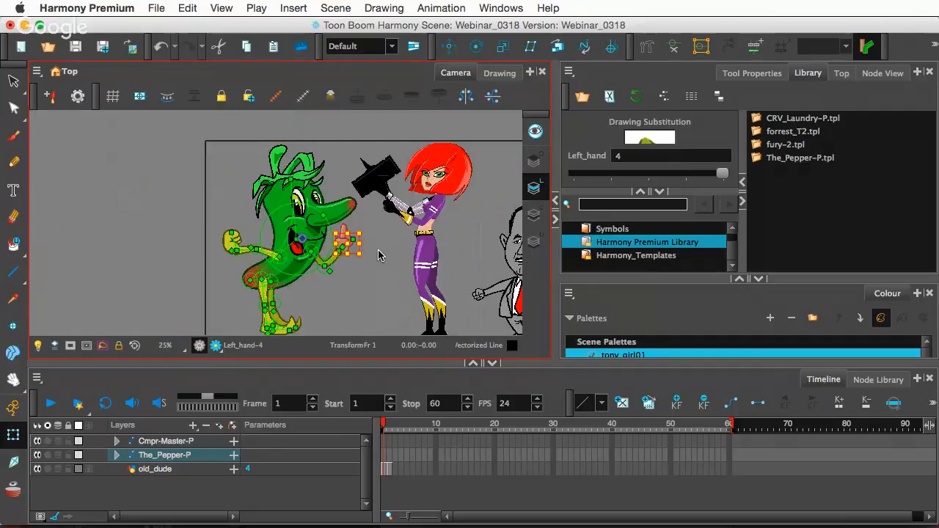
pyautogui.scroll(-1, 378, 254)
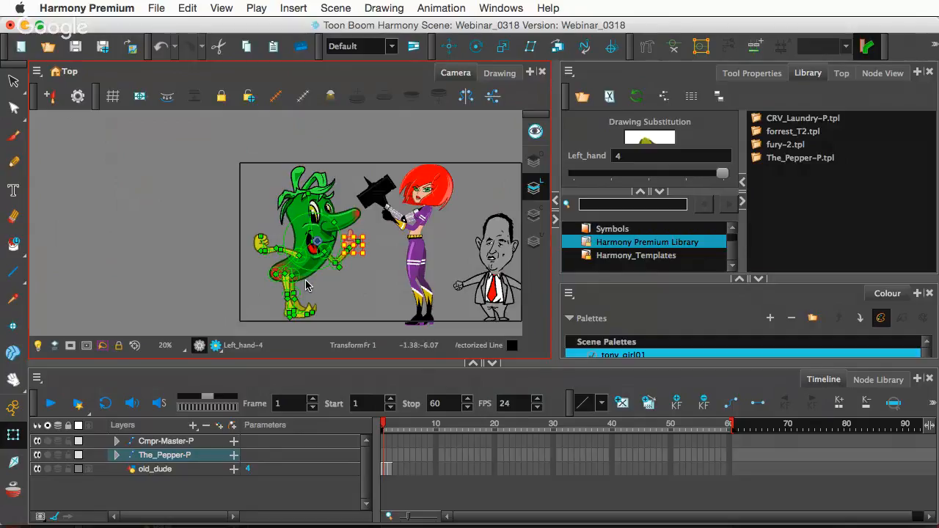
pyautogui.press('space')
pyautogui.moveTo(416, 258); pyautogui.dragTo(271, 260)
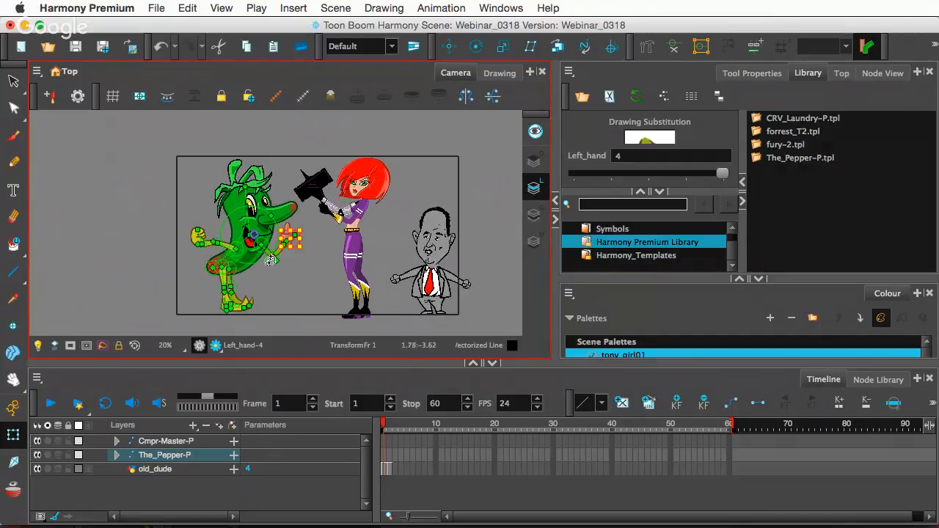
pyautogui.scroll(3, 263, 295)
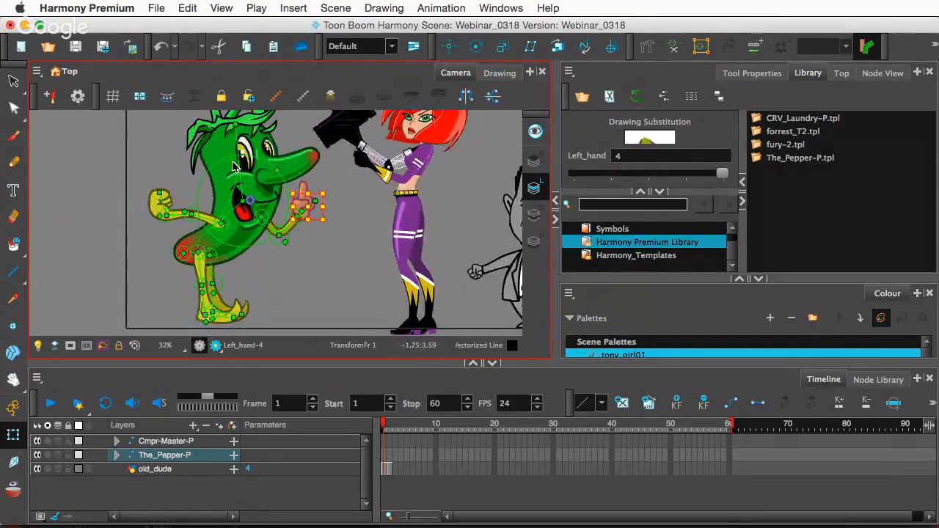
pyautogui.click(251, 170)
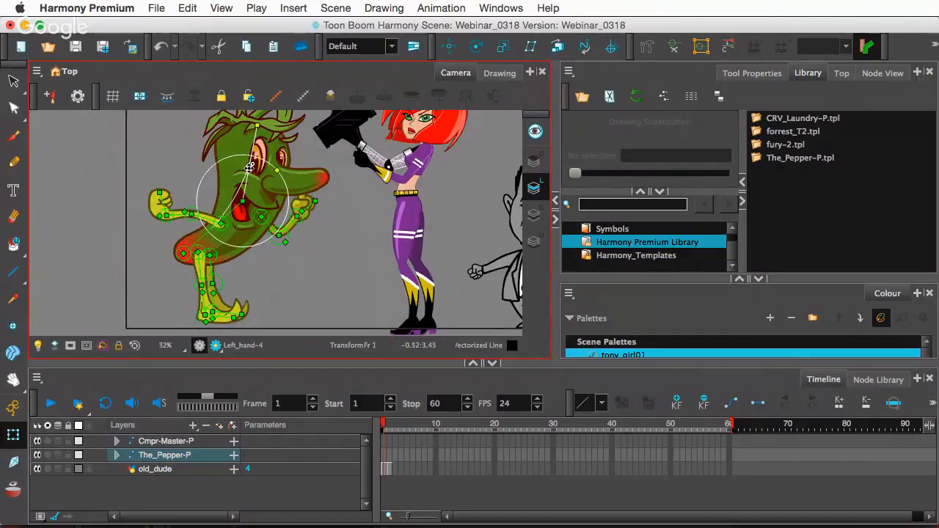
# Step: Expand The_Pepper-P and examine the nested bones inside Rt_Arm_Bone in the layer hierarchy
pyautogui.click(117, 455)
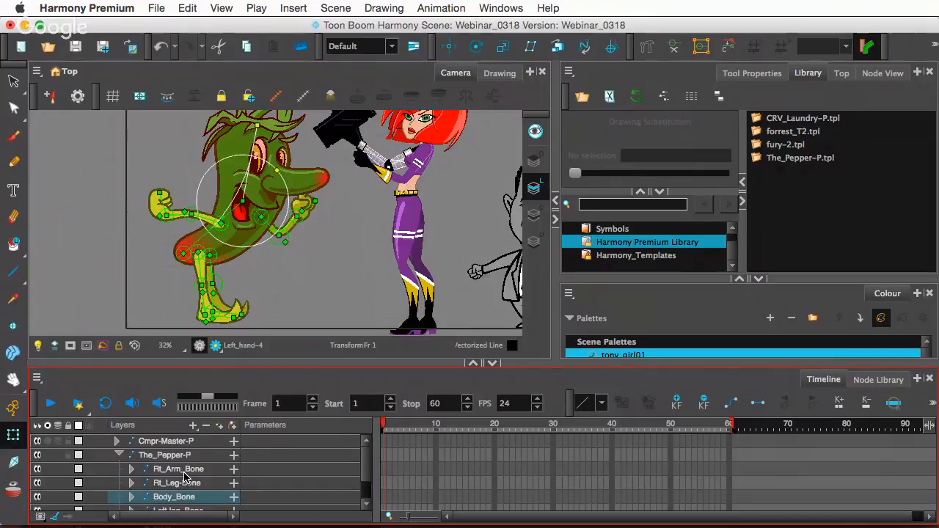
pyautogui.click(143, 469)
pyautogui.click(132, 469)
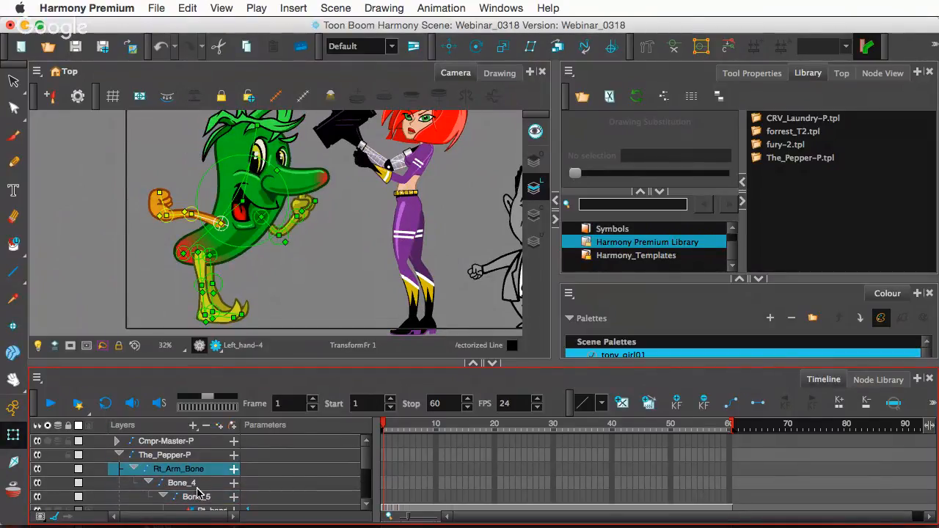
pyautogui.scroll(-1, 199, 493)
pyautogui.scroll(1, 200, 493)
pyautogui.click(135, 469)
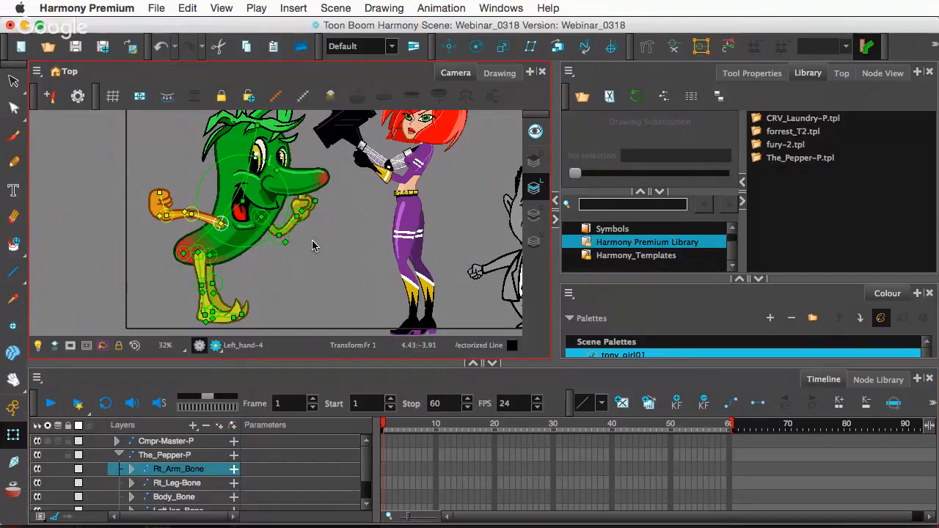
# Step: Bend the pepper's upper body back away from the woman with Body_Bone and frame all three characters
pyautogui.click(246, 161)
pyautogui.moveTo(246, 162); pyautogui.dragTo(239, 158)
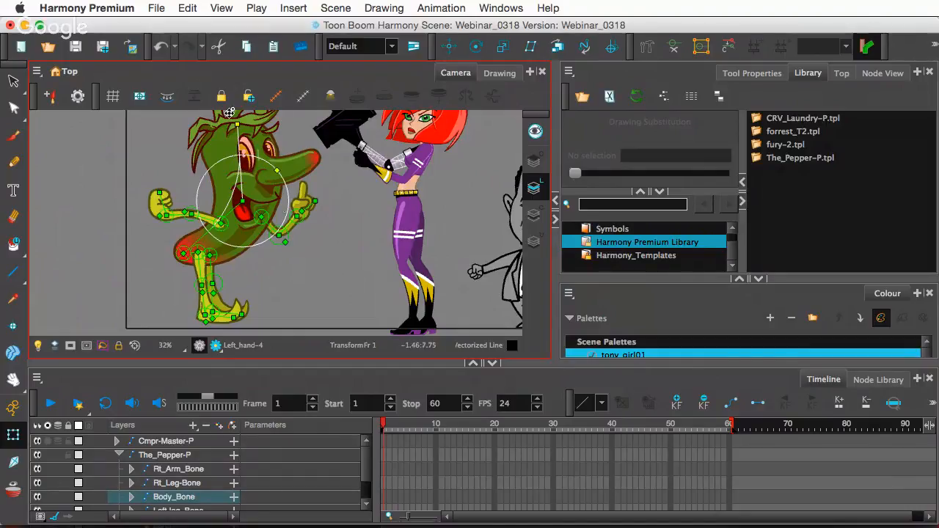
pyautogui.moveTo(380, 208); pyautogui.dragTo(320, 240)
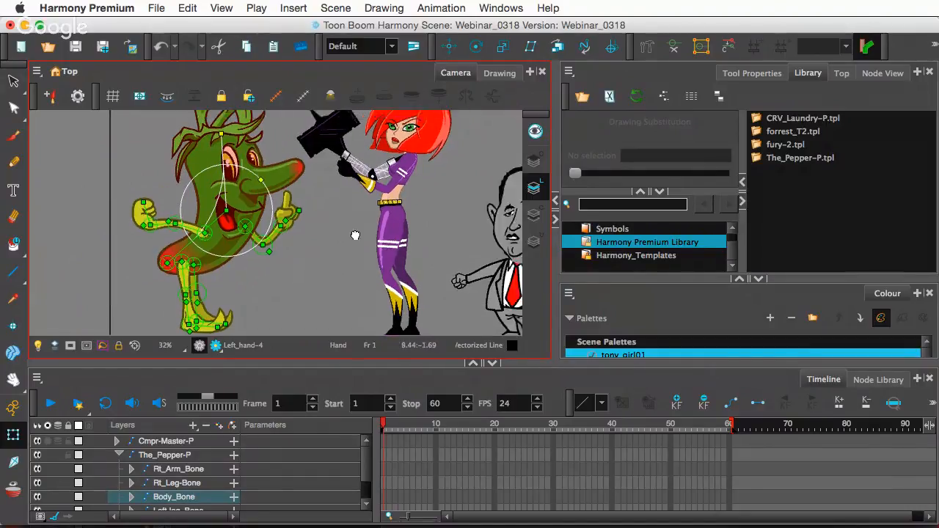
pyautogui.press('1')
pyautogui.hotkey('shift', 't')
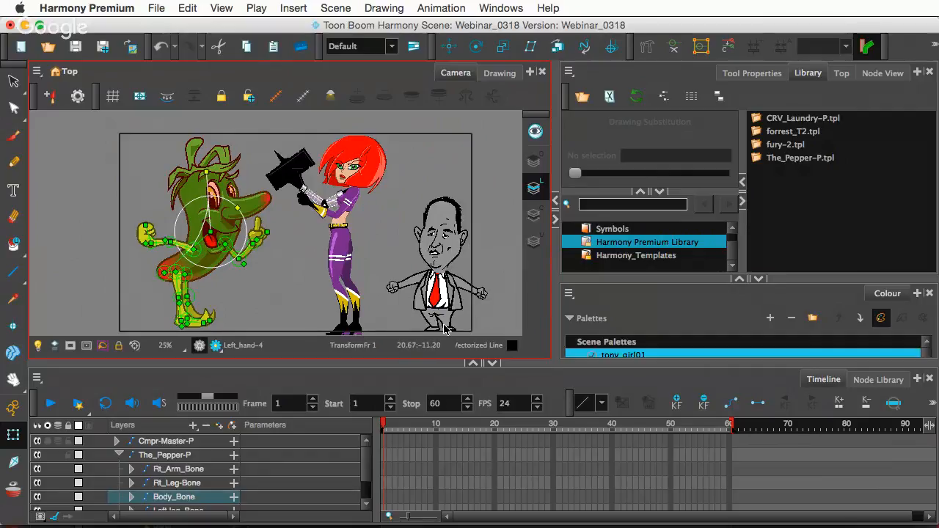
# Step: Collapse The_Pepper-P and select the old_dude drawing layer
pyautogui.scroll(2, 443, 332)
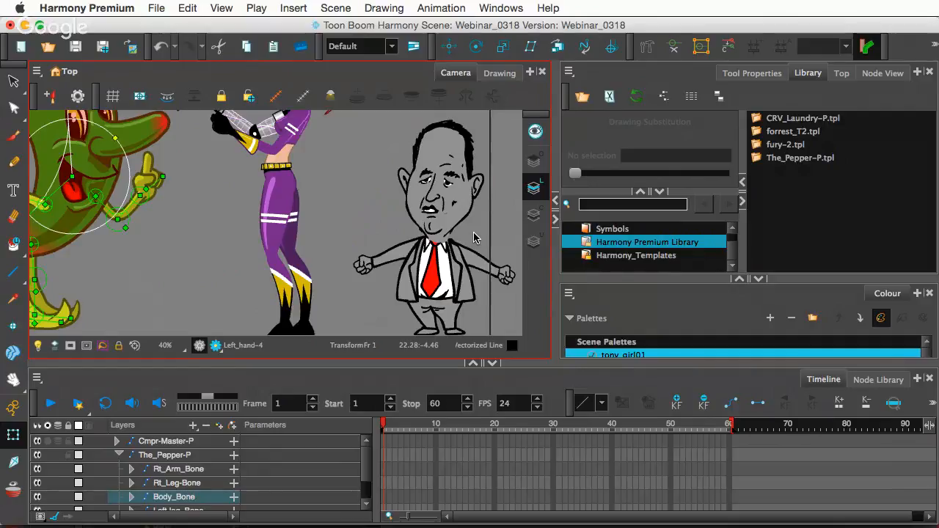
pyautogui.click(121, 456)
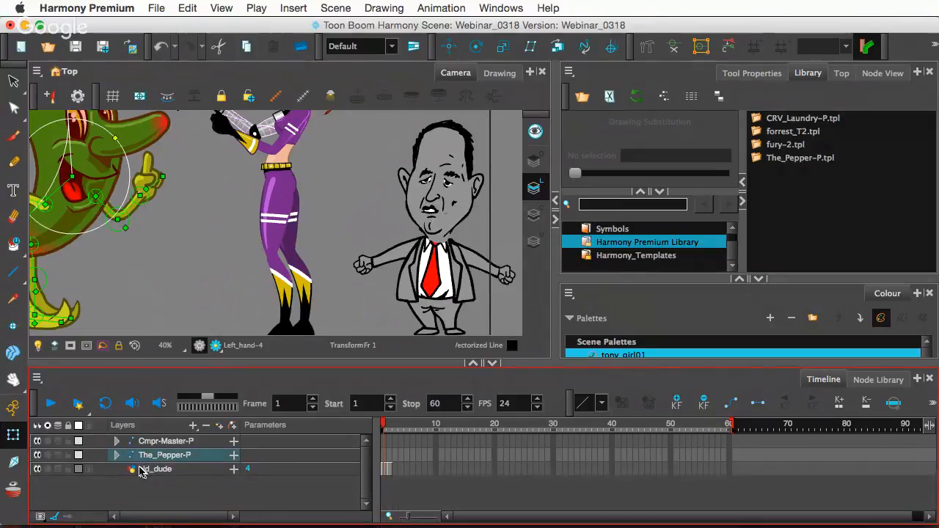
pyautogui.click(146, 469)
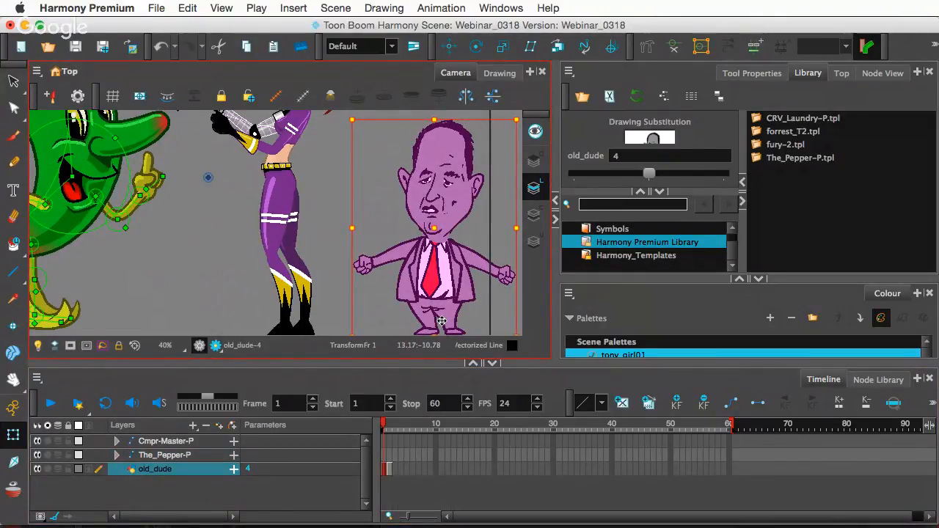
pyautogui.press('space')
pyautogui.moveTo(407, 259); pyautogui.dragTo(307, 251)
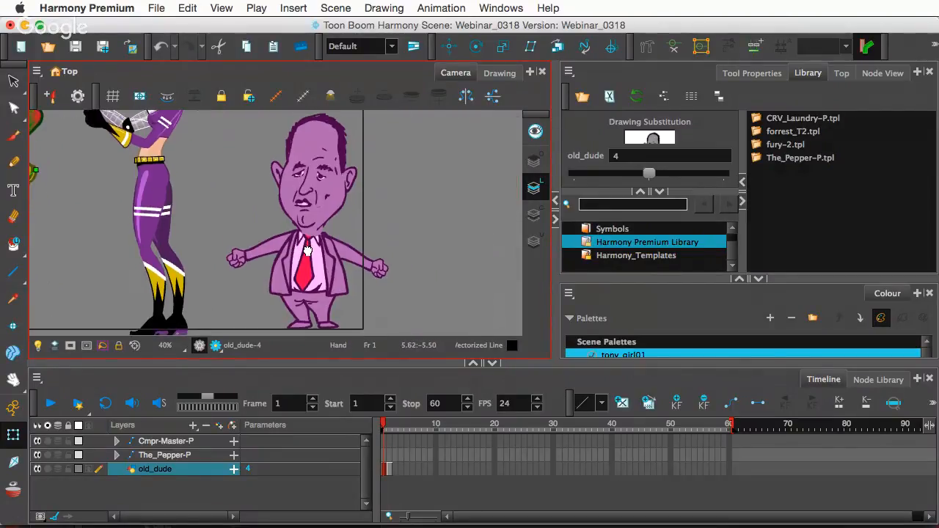
# Step: Enlarge the Camera view slightly and reselect the whole old_dude character
pyautogui.moveTo(296, 364); pyautogui.dragTo(294, 381)
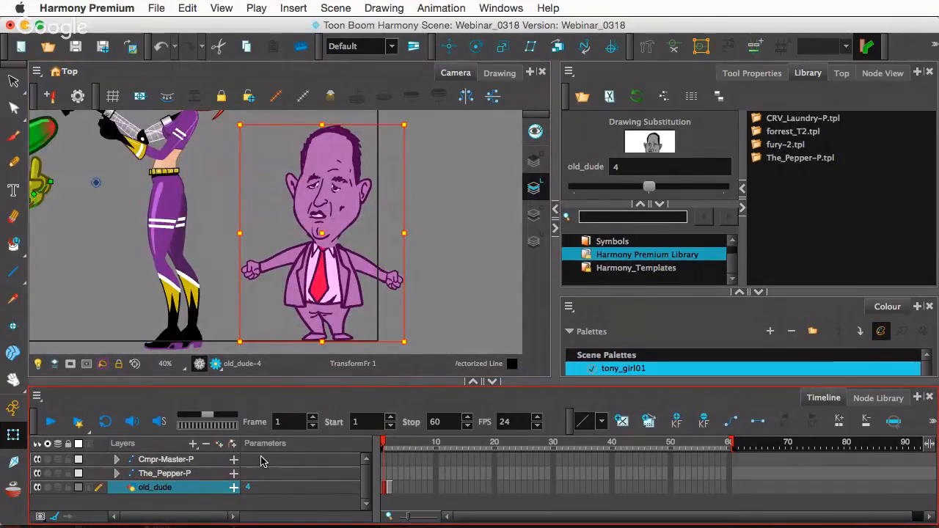
pyautogui.click(447, 260)
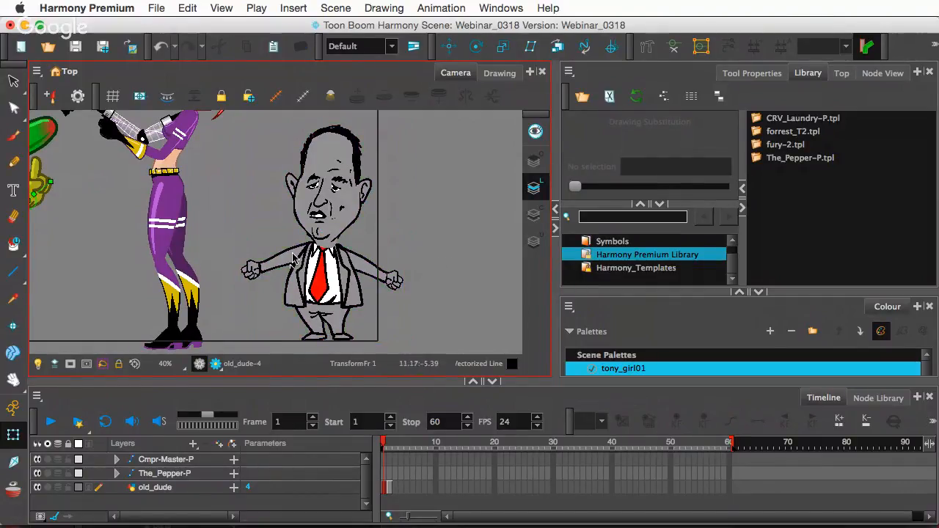
pyautogui.click(345, 208)
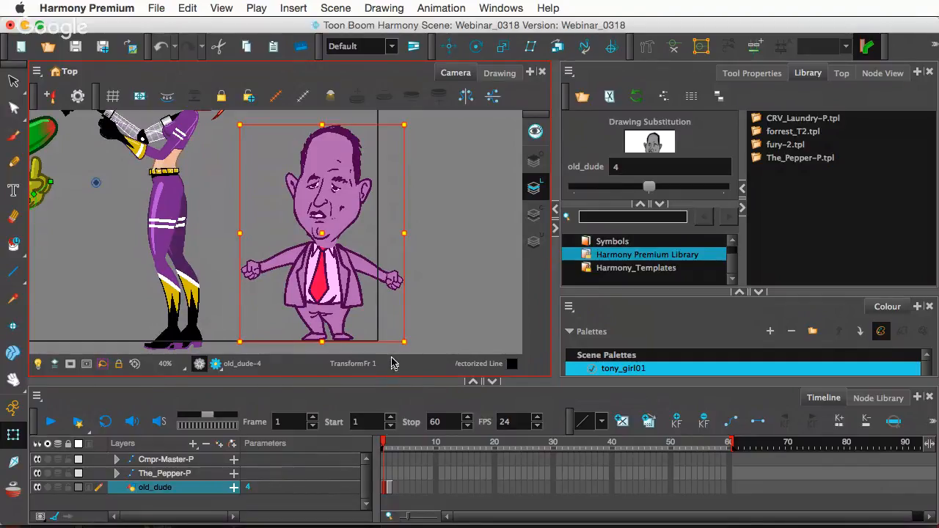
# Step: Compare the old_dude drawings on frames 1 and 2, clear the exposure on frame 2, and return to frame 1 with the character deselected
pyautogui.click(389, 445)
pyautogui.click(383, 445)
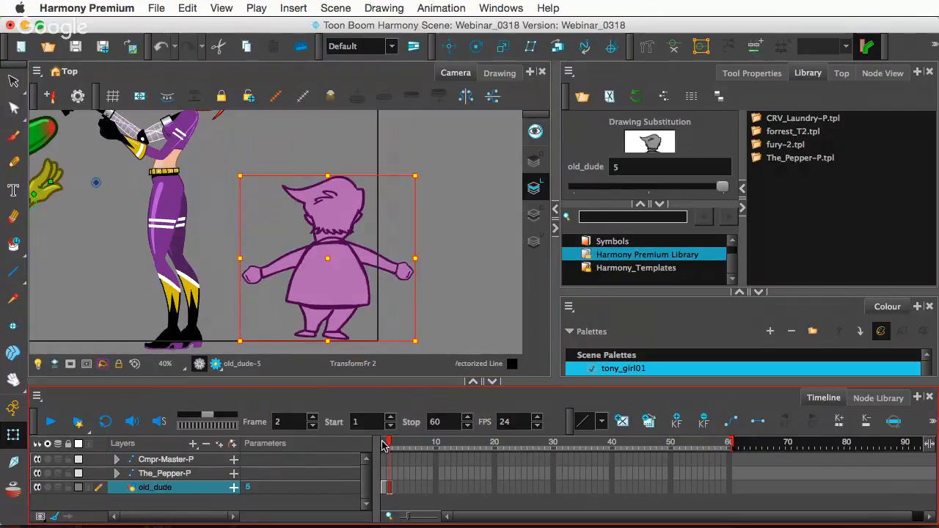
pyautogui.click(388, 490)
pyautogui.click(383, 490)
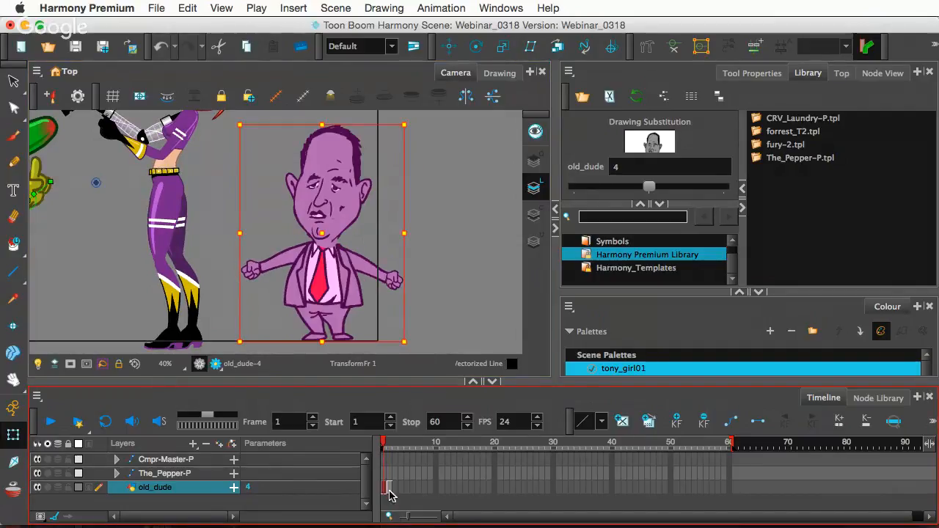
pyautogui.click(389, 490)
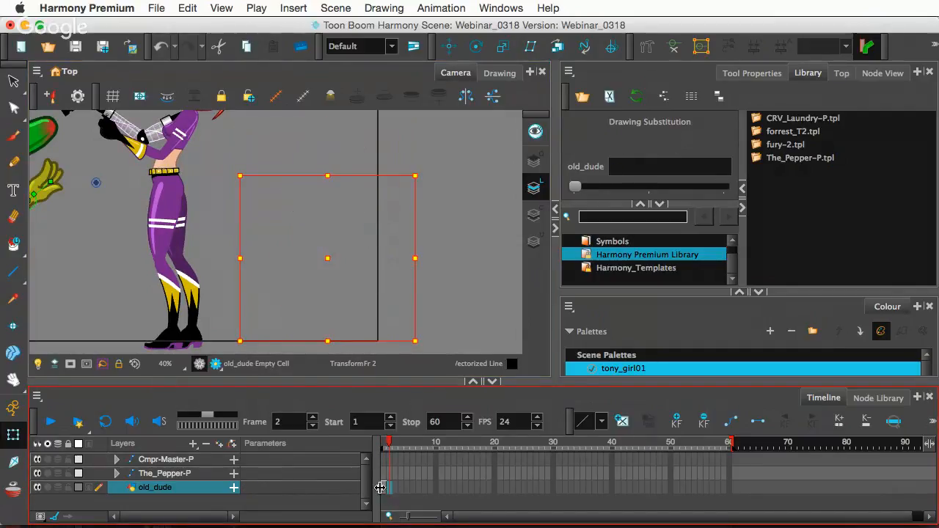
pyautogui.click(384, 490)
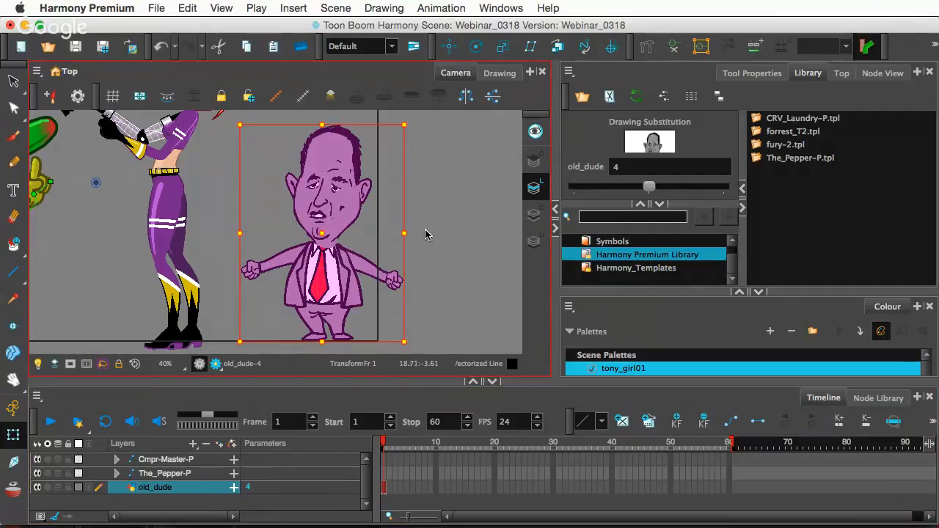
pyautogui.click(374, 272)
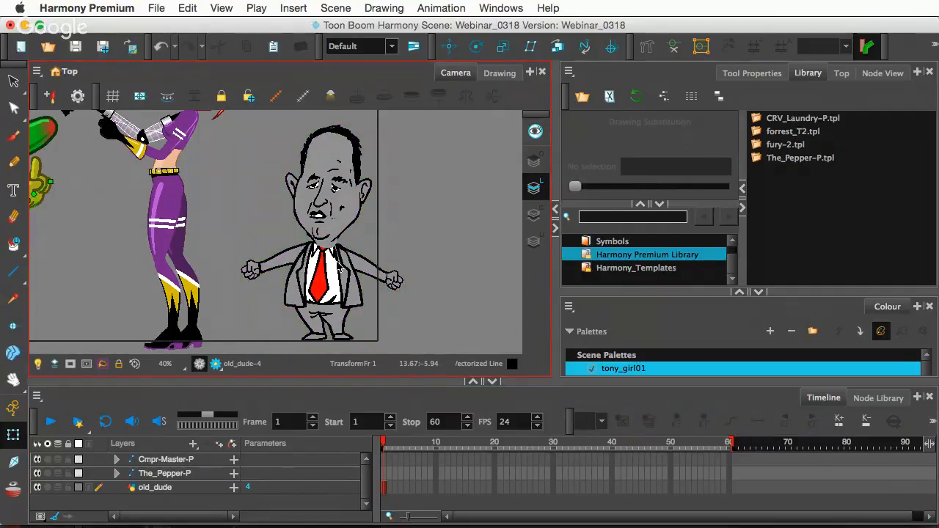
# Step: Select the old_dude layer and activate the Cutter tool
pyautogui.click(168, 488)
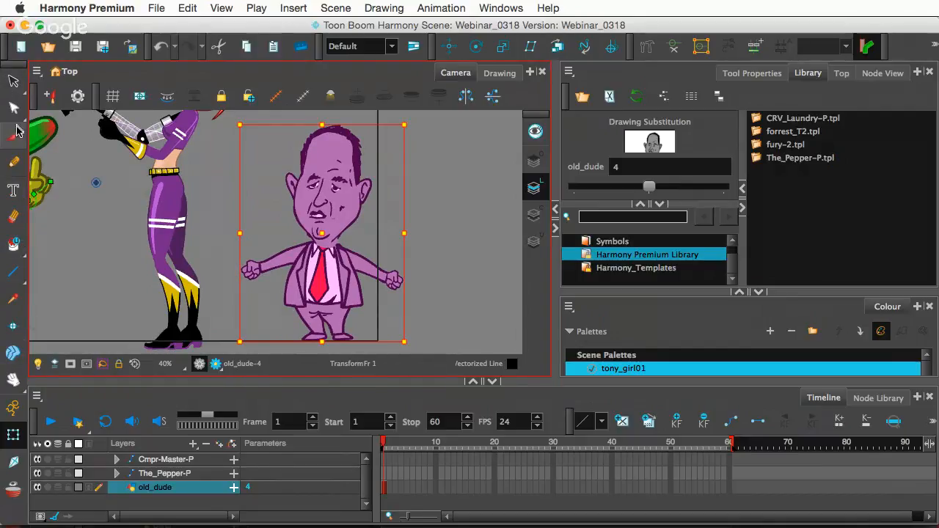
pyautogui.click(14, 83)
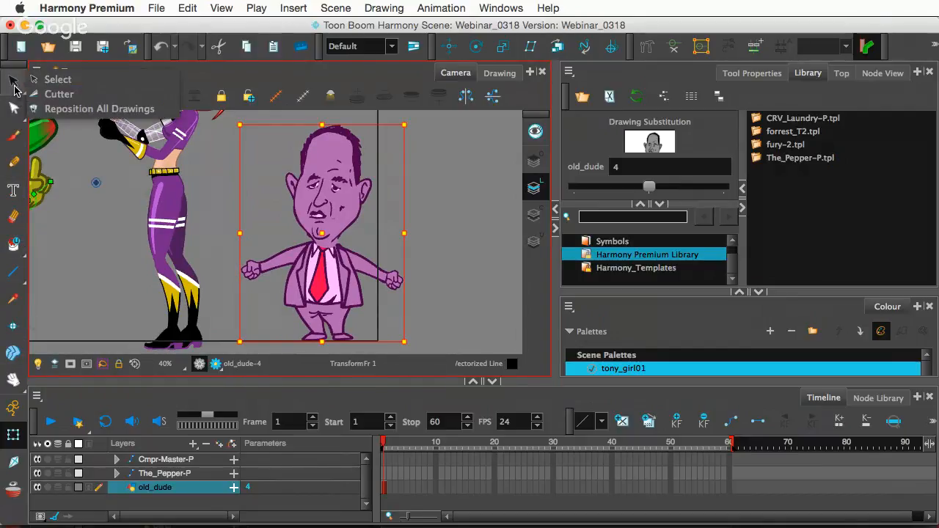
pyautogui.click(76, 97)
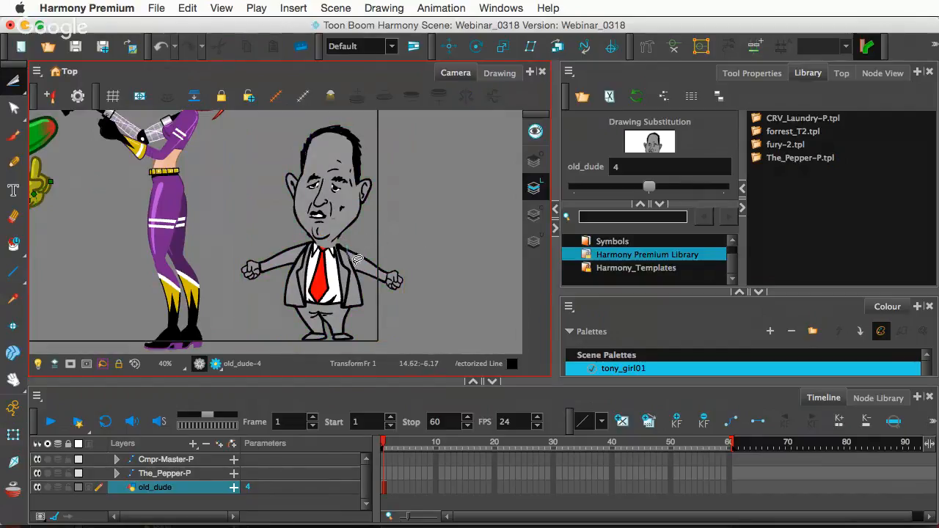
pyautogui.moveTo(362, 270)
pyautogui.mouseDown()
pyautogui.moveTo(440, 272)
pyautogui.moveTo(348, 207)
pyautogui.moveTo(360, 220)
pyautogui.moveTo(353, 257)
pyautogui.mouseUp()
pyautogui.click(437, 195)
pyautogui.hotkey('ctrl', 'z')
# Step: Cut the man's left arm out of the old_dude drawing and paste it onto a new vector drawing layer named lft_arm
pyautogui.moveTo(350, 240)
pyautogui.mouseDown()
pyautogui.moveTo(413, 248)
pyautogui.moveTo(434, 299)
pyautogui.moveTo(389, 300)
pyautogui.moveTo(355, 264)
pyautogui.mouseUp()
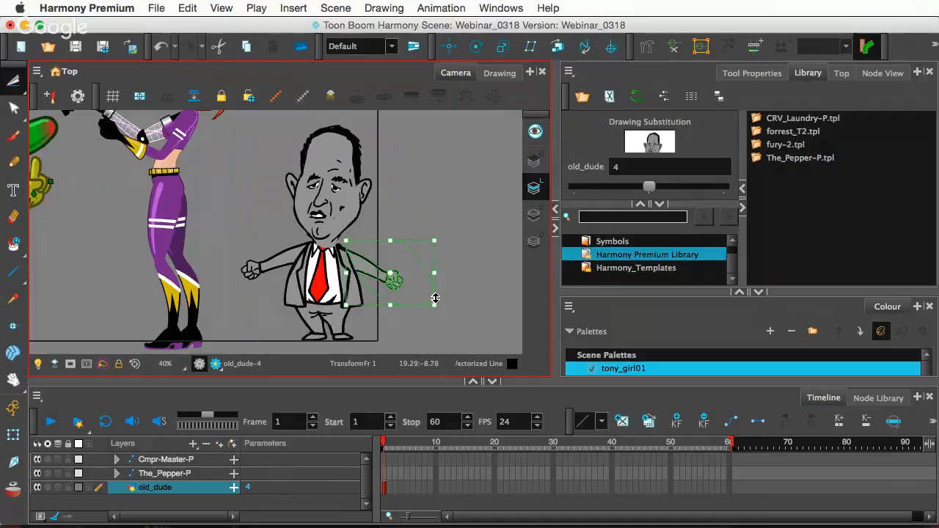
pyautogui.press('super+x')
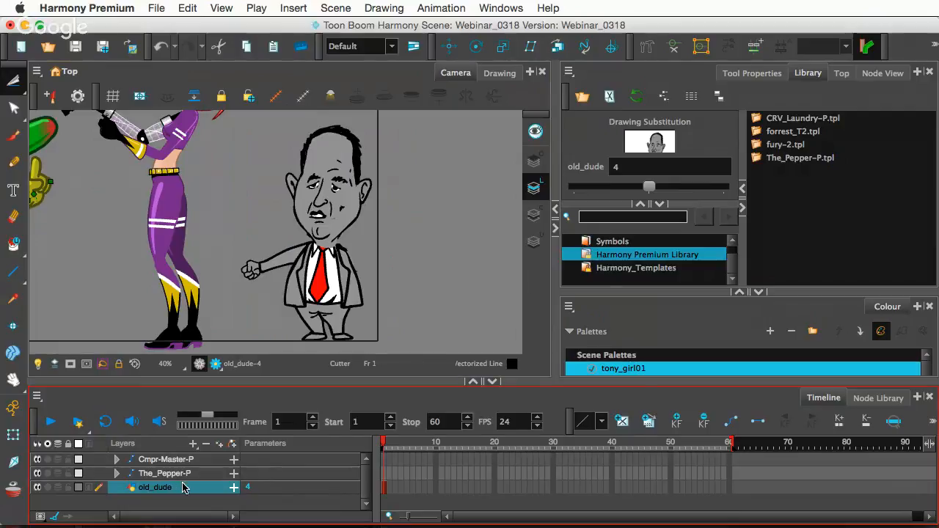
pyautogui.click(220, 445)
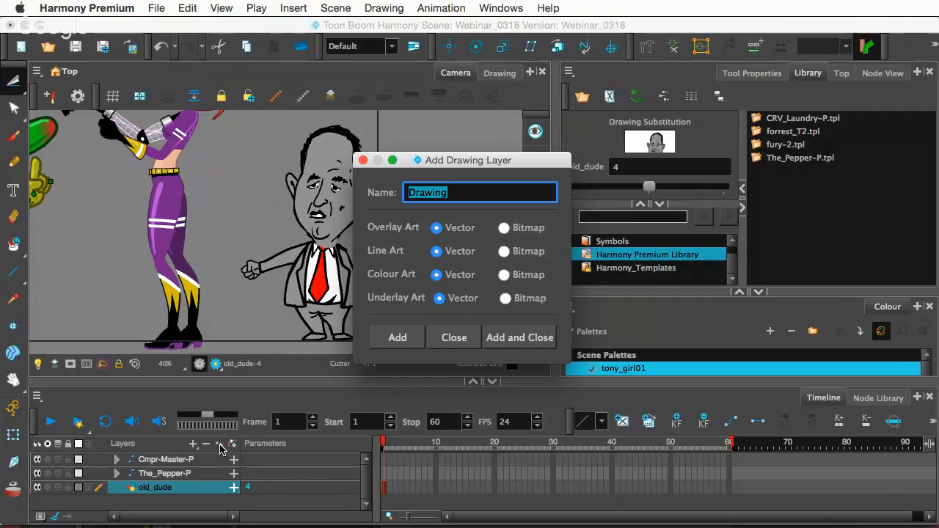
pyautogui.write('lft')
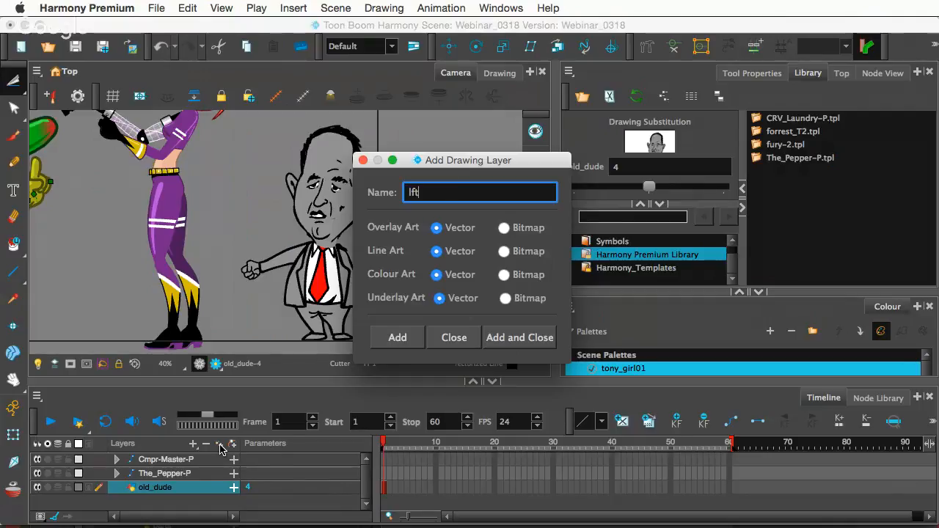
pyautogui.write('_arm')
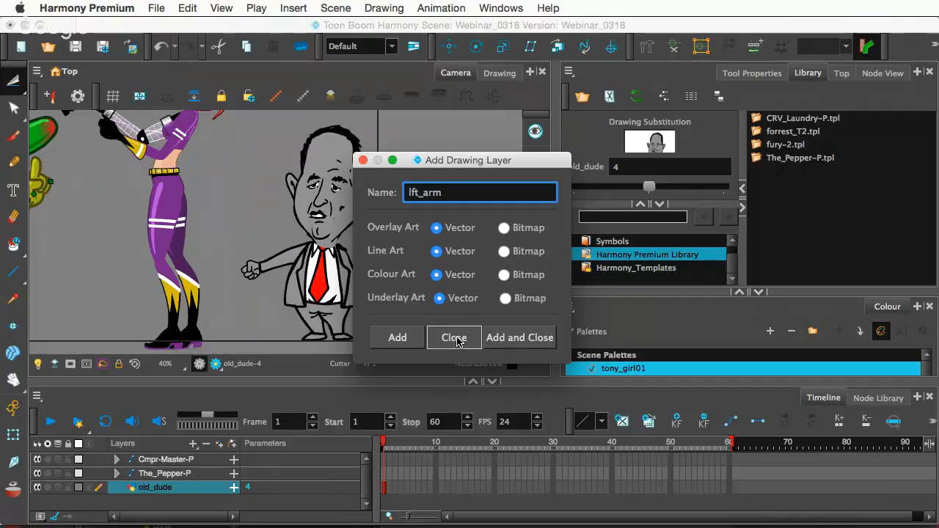
pyautogui.click(414, 339)
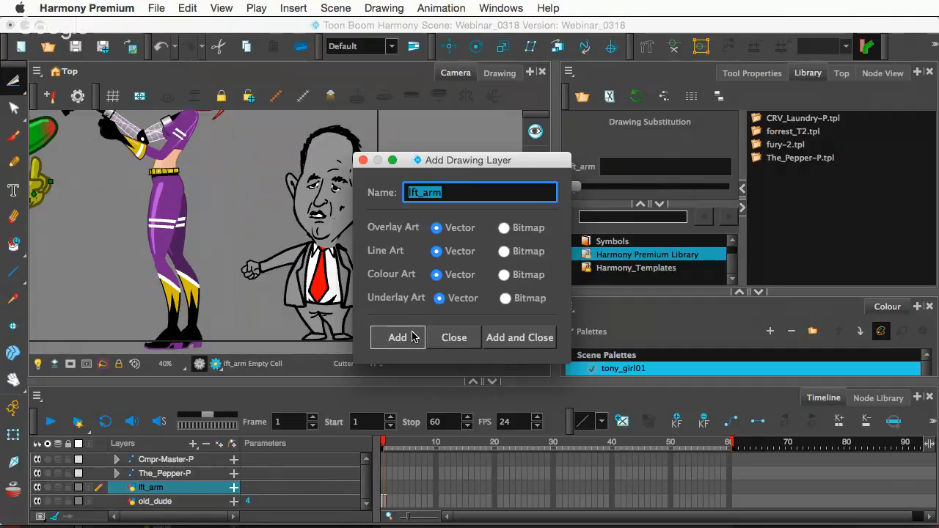
pyautogui.click(455, 338)
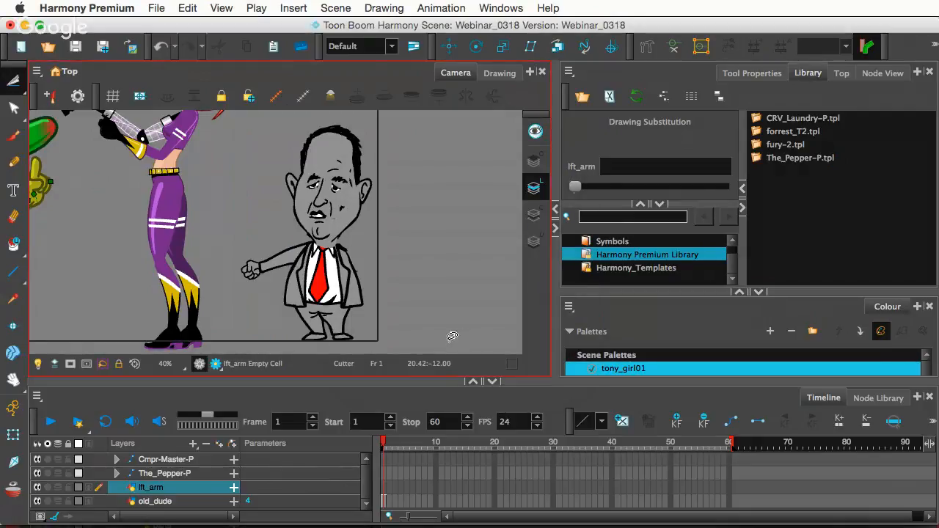
pyautogui.press('super+v')
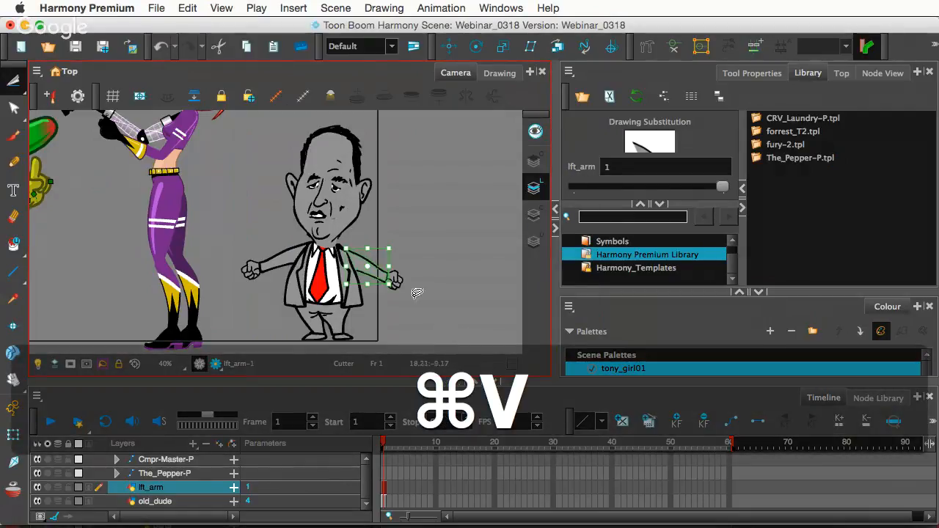
# Step: Cut the man's right arm out of old_dude and paste it on frame 1 of a new vector drawing layer named rt_arm
pyautogui.click(158, 501)
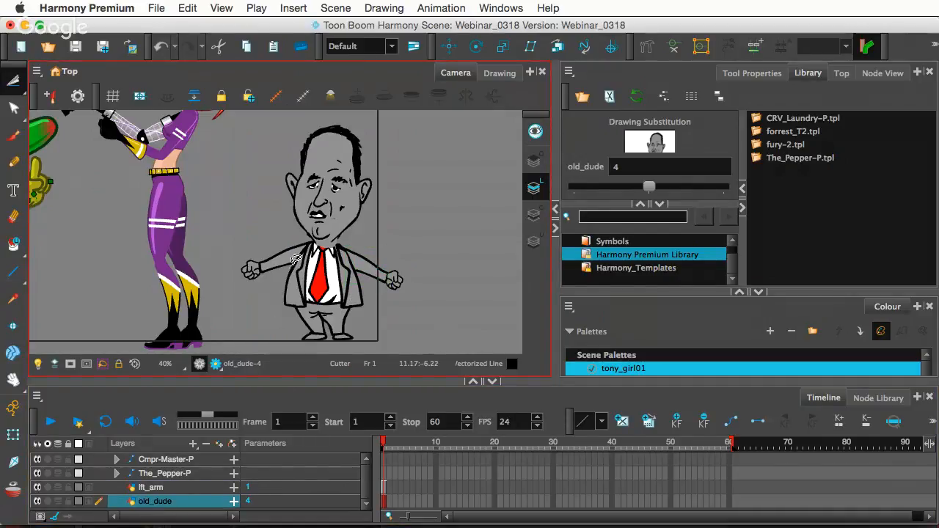
pyautogui.moveTo(306, 240)
pyautogui.mouseDown()
pyautogui.moveTo(229, 240)
pyautogui.moveTo(223, 259)
pyautogui.moveTo(264, 284)
pyautogui.moveTo(304, 266)
pyautogui.mouseUp()
pyautogui.press('super+x')
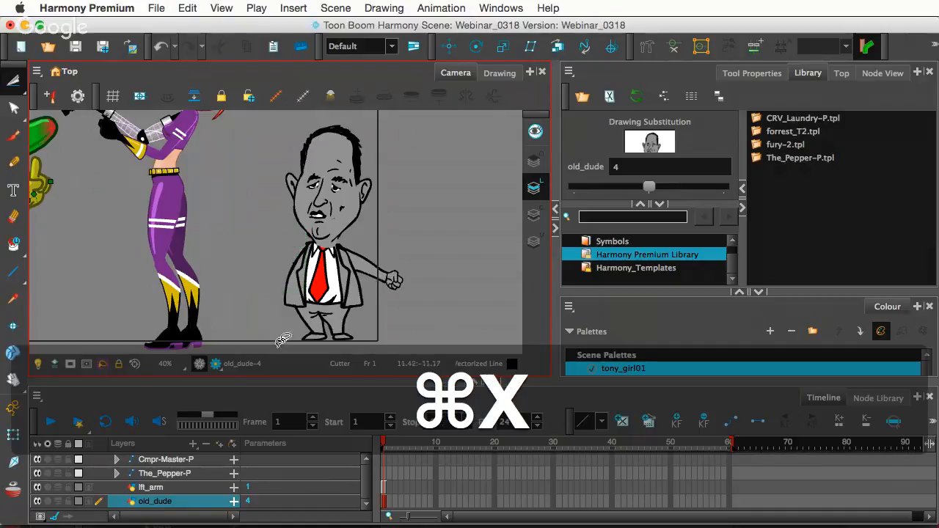
pyautogui.click(184, 488)
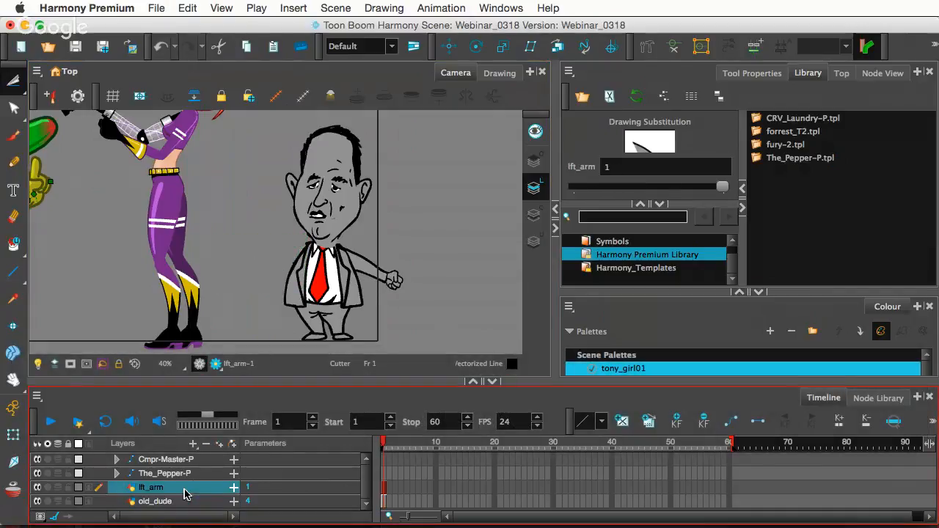
pyautogui.click(220, 446)
pyautogui.write('rt')
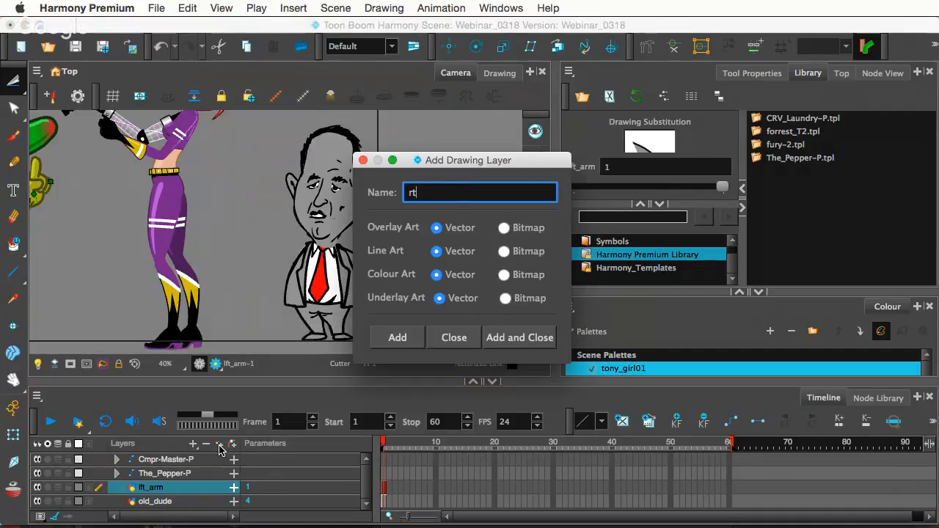
pyautogui.write('_arm')
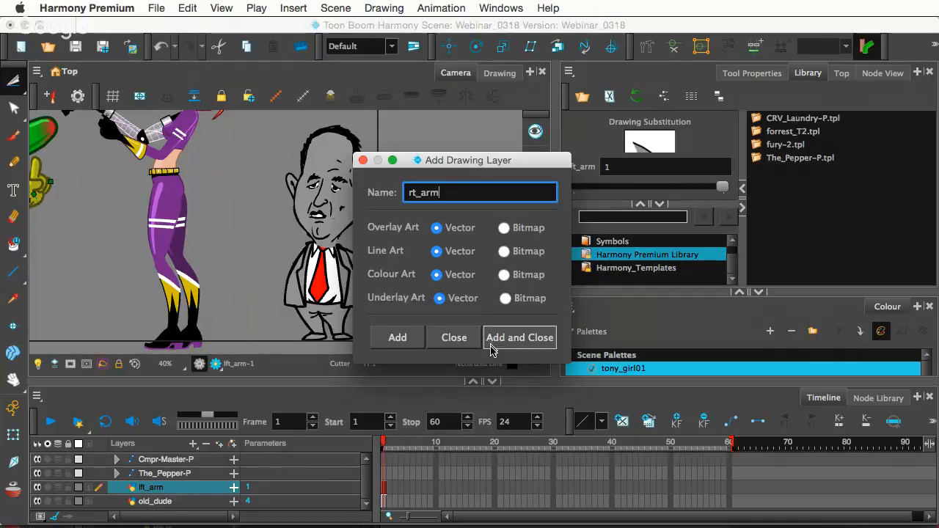
pyautogui.click(517, 338)
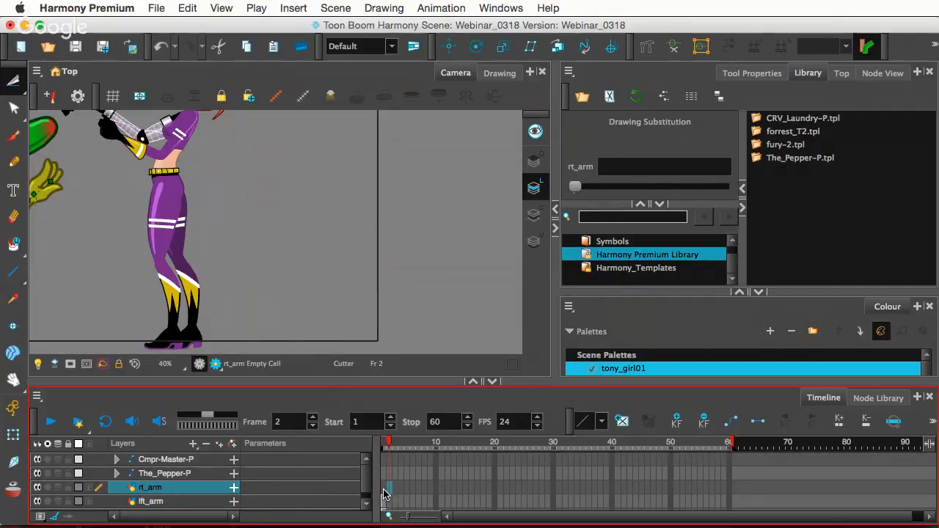
pyautogui.press('super+v')
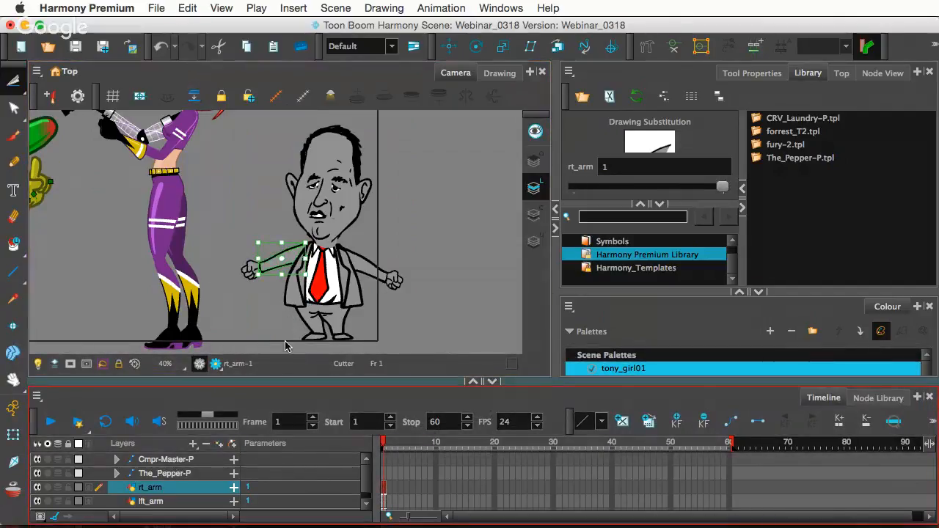
# Step: Build a bone chain on old_dude with the Rigging tool, running from between the feet up through the torso and neck into the head
pyautogui.scroll(-1, 167, 503)
pyautogui.click(173, 504)
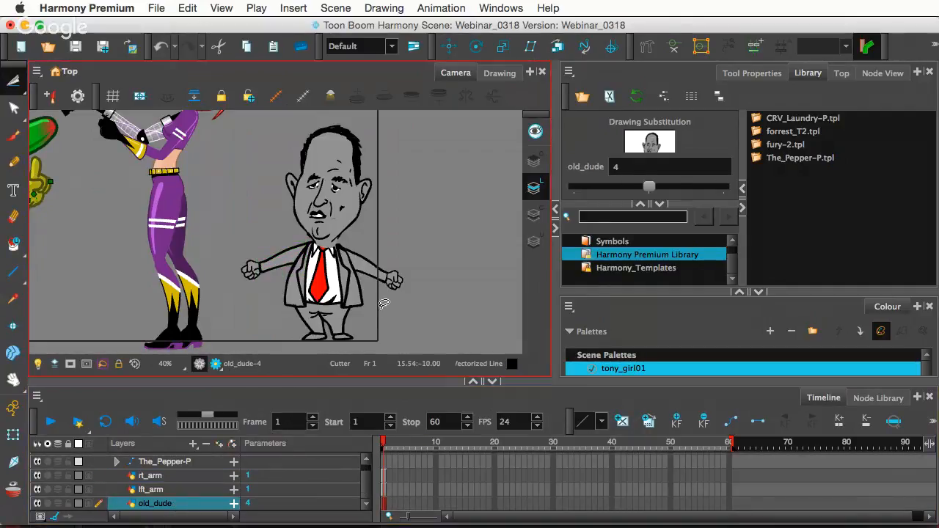
pyautogui.click(655, 151)
pyautogui.click(650, 47)
pyautogui.click(379, 263)
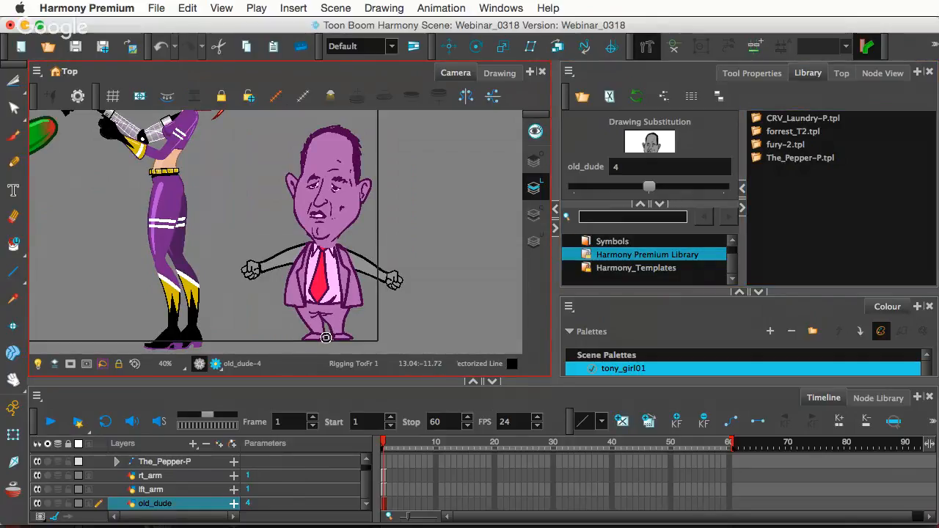
pyautogui.click(327, 338)
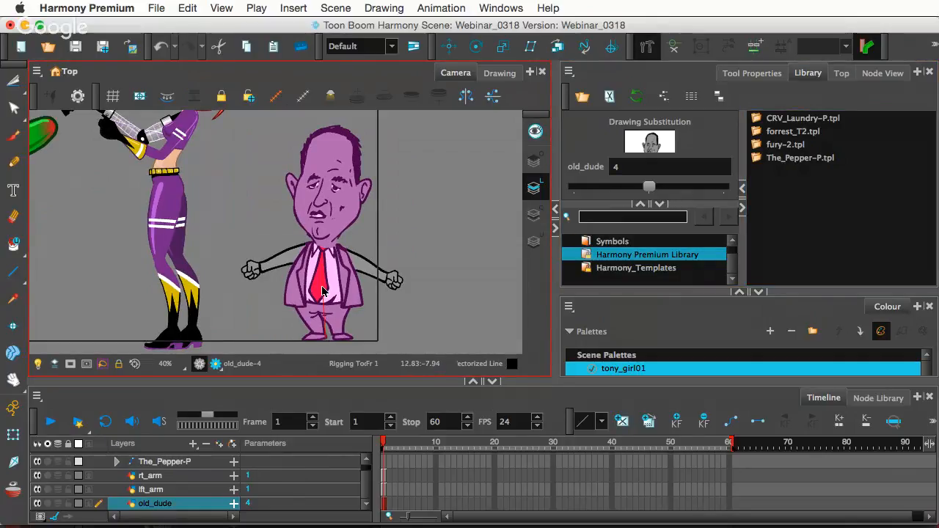
pyautogui.moveTo(325, 213); pyautogui.dragTo(322, 250)
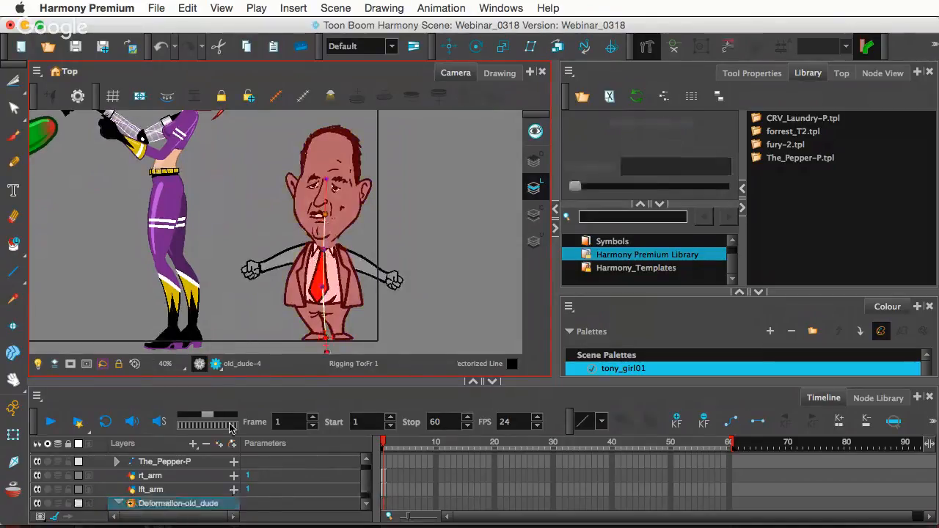
# Step: Add a bone chain to lft_arm from the shoulder through the elbow to the hand
pyautogui.click(155, 490)
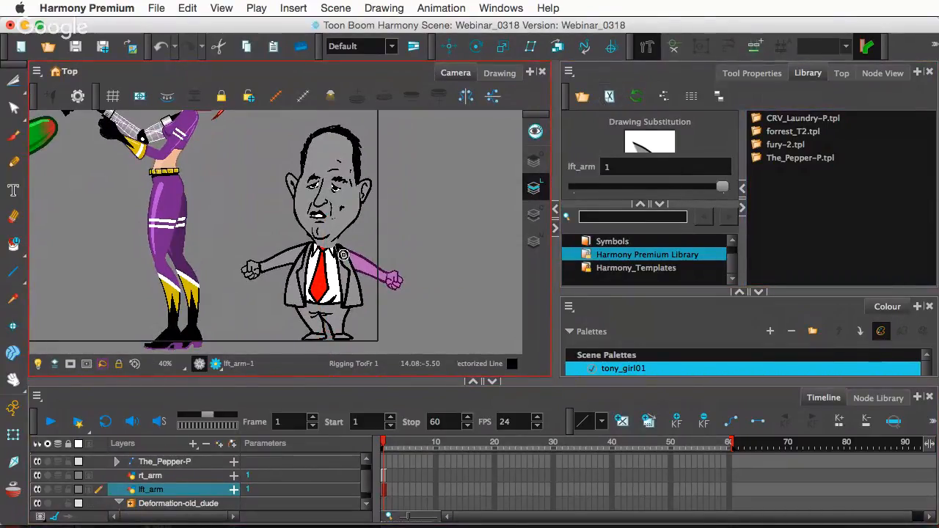
pyautogui.click(342, 255)
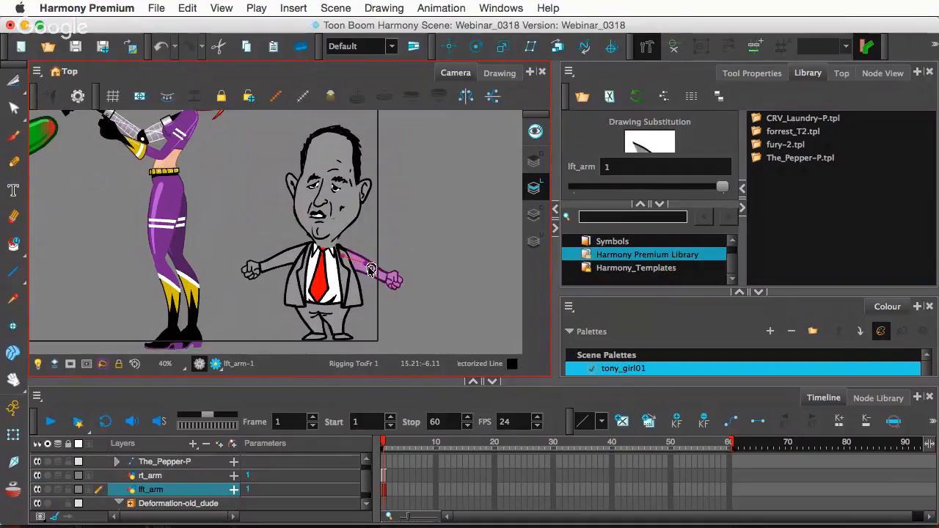
pyautogui.moveTo(391, 278); pyautogui.dragTo(378, 272)
# Step: Add a bone chain to rt_arm from the shoulder through the elbow and past the hand
pyautogui.click(168, 485)
pyautogui.click(167, 477)
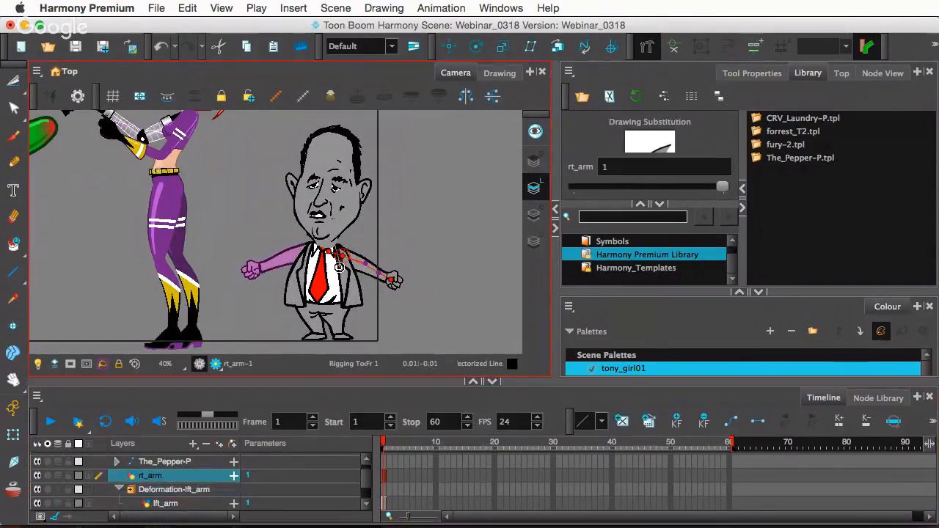
pyautogui.click(295, 253)
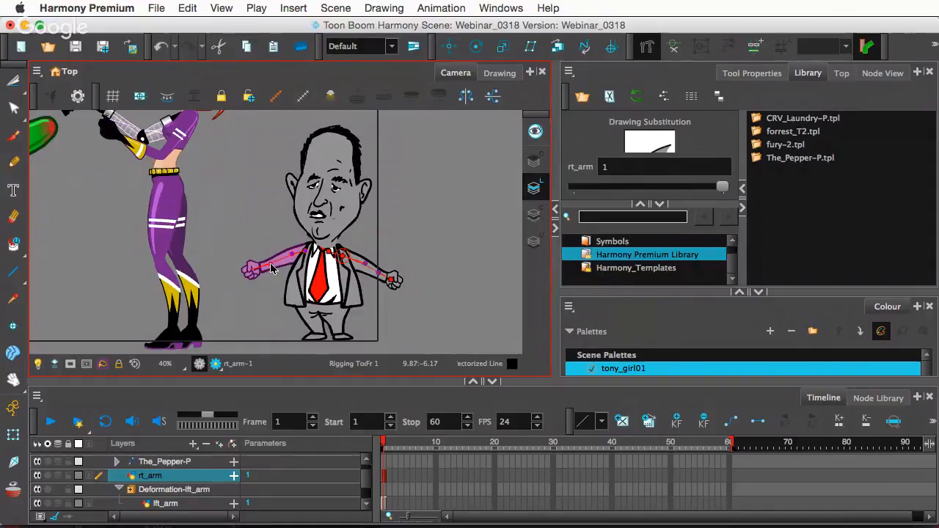
pyautogui.click(230, 275)
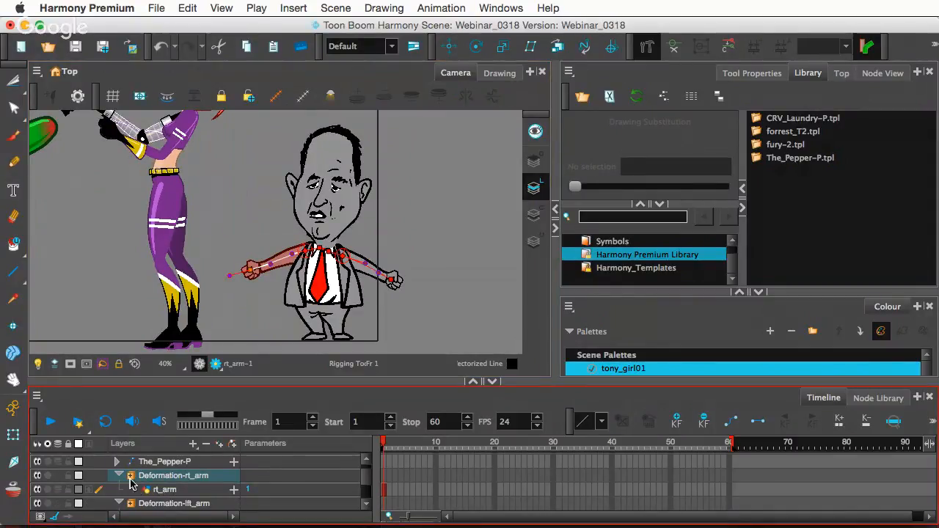
# Step: Collapse the Deformation-rt_arm and Deformation-lft_arm groups and select Deformation-rt_arm
pyautogui.click(120, 476)
pyautogui.click(119, 490)
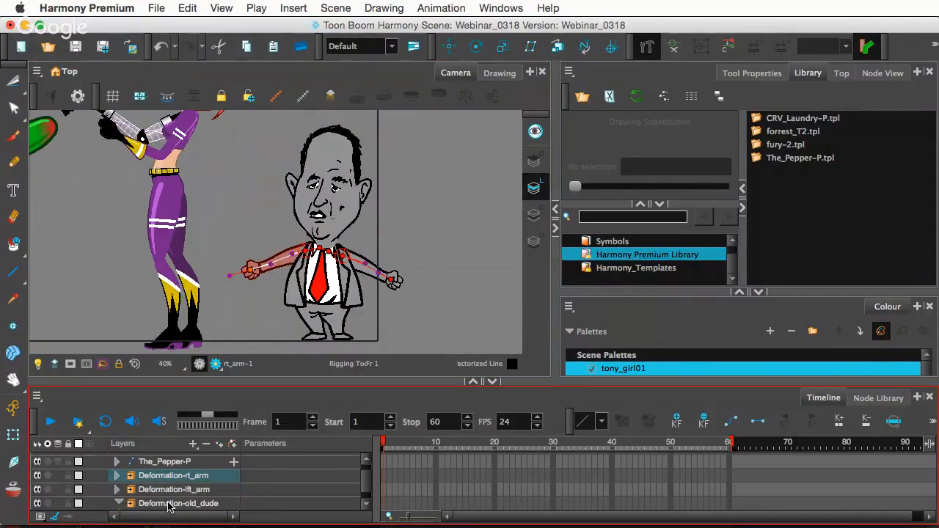
pyautogui.click(169, 503)
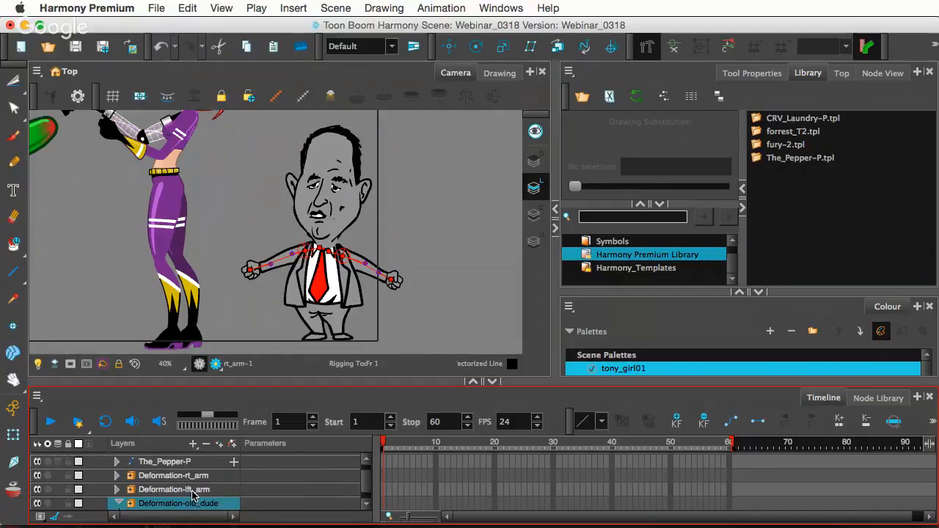
pyautogui.click(198, 477)
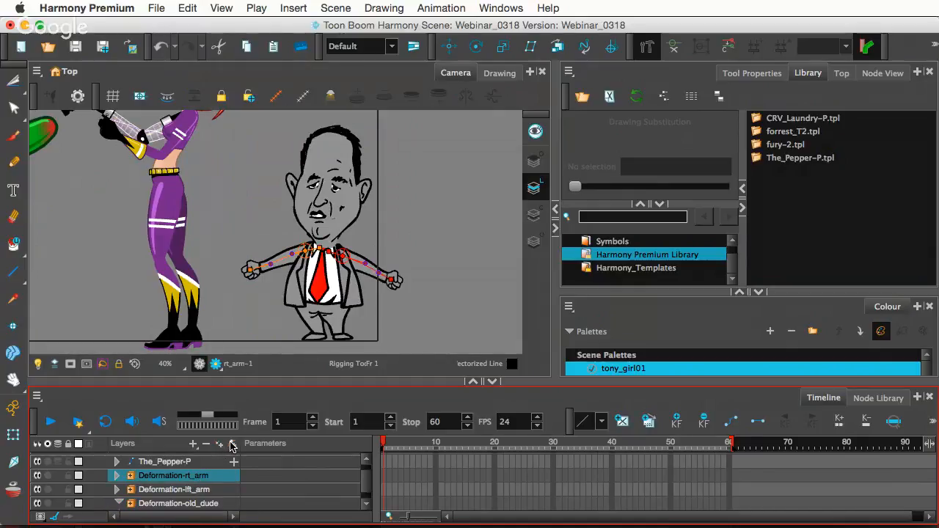
# Step: Try to add a Kinematic Output with no layer selected
pyautogui.click(200, 445)
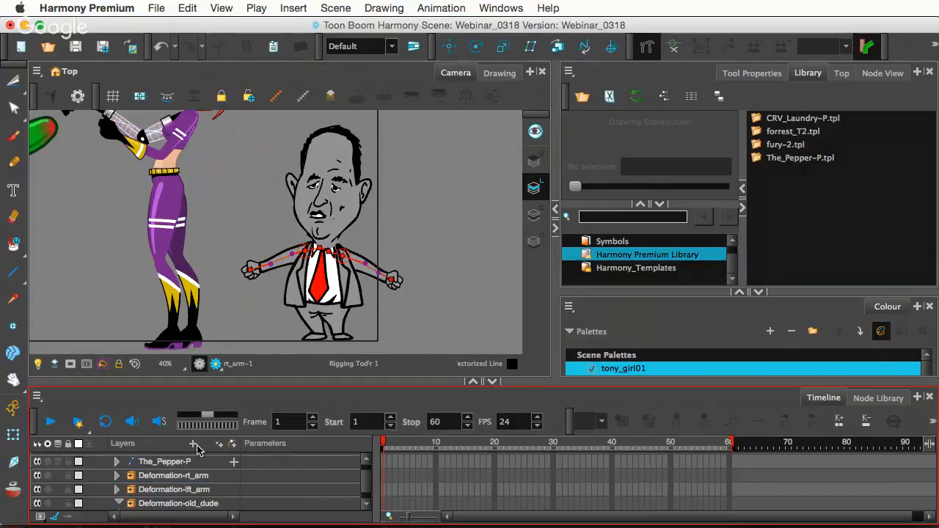
pyautogui.click(194, 449)
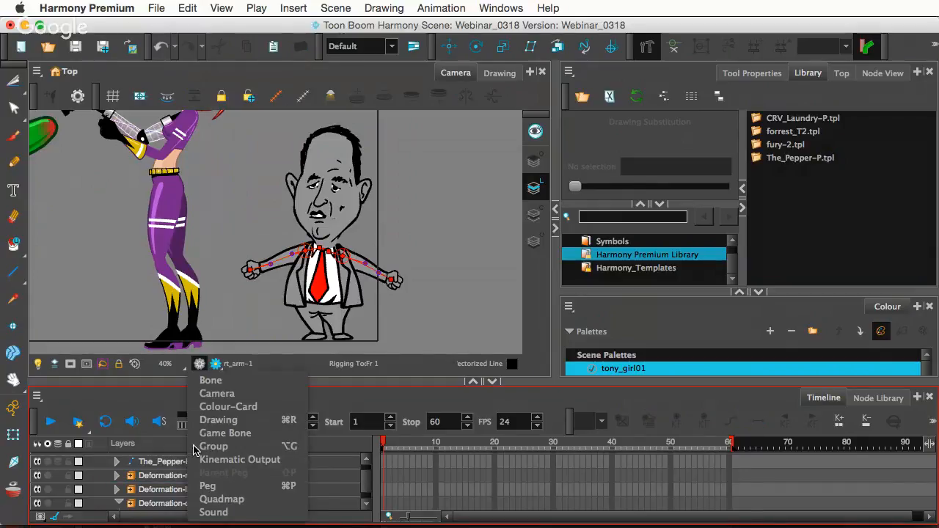
pyautogui.click(210, 459)
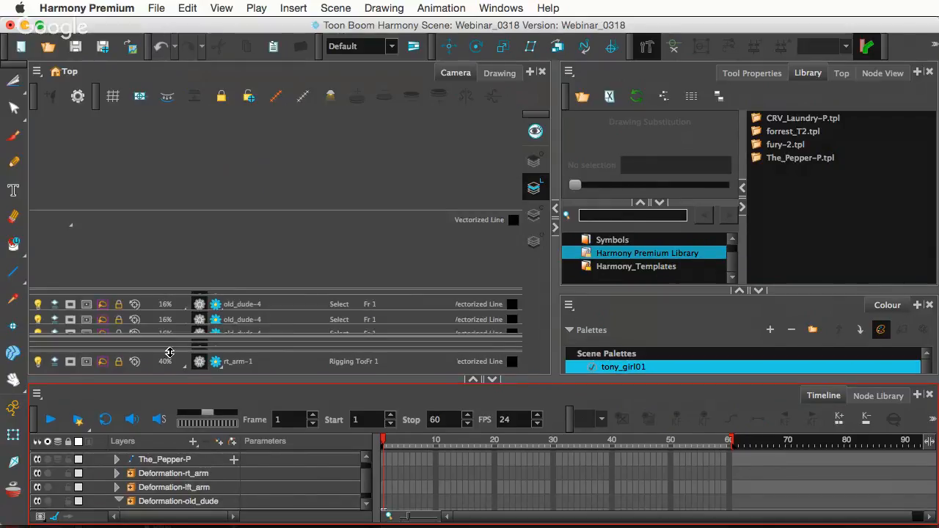
# Step: Enlarge the timeline area and collapse the Deformation-old_dude group
pyautogui.moveTo(168, 382); pyautogui.dragTo(173, 352)
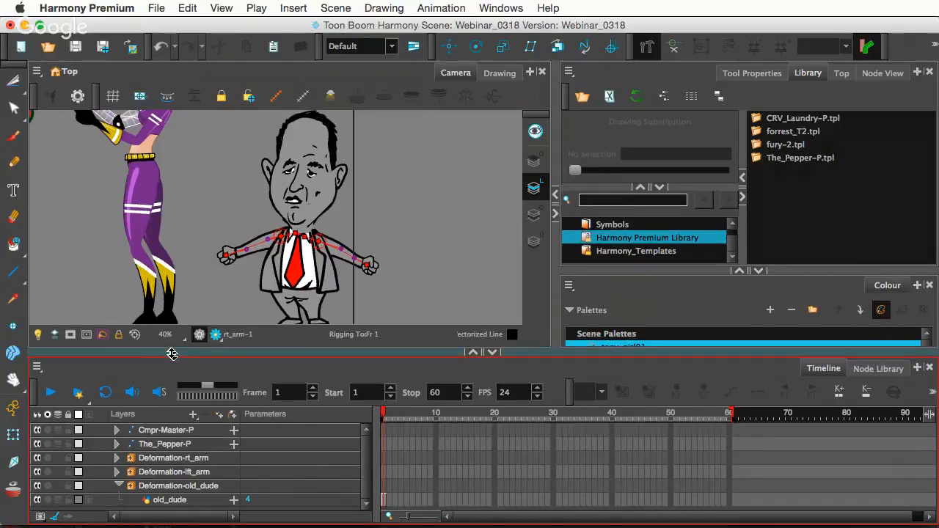
pyautogui.scroll(-1, 318, 257)
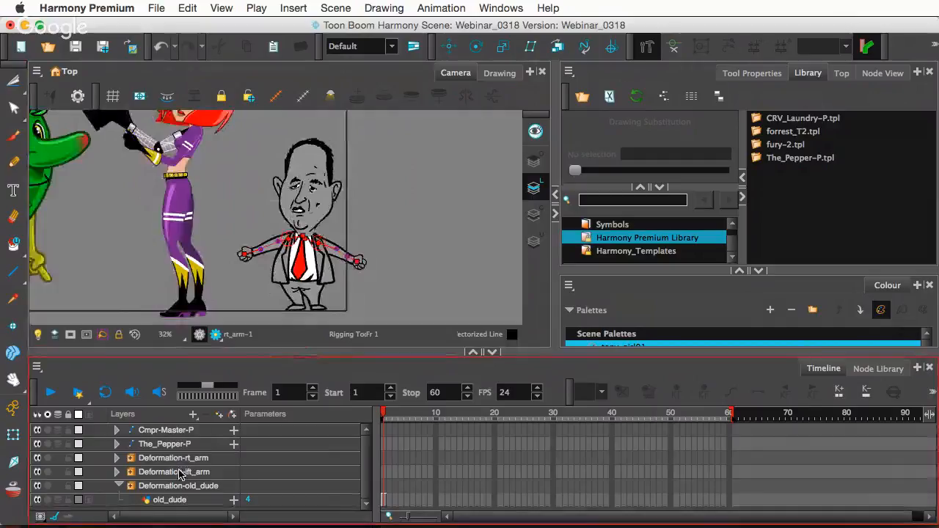
pyautogui.click(119, 486)
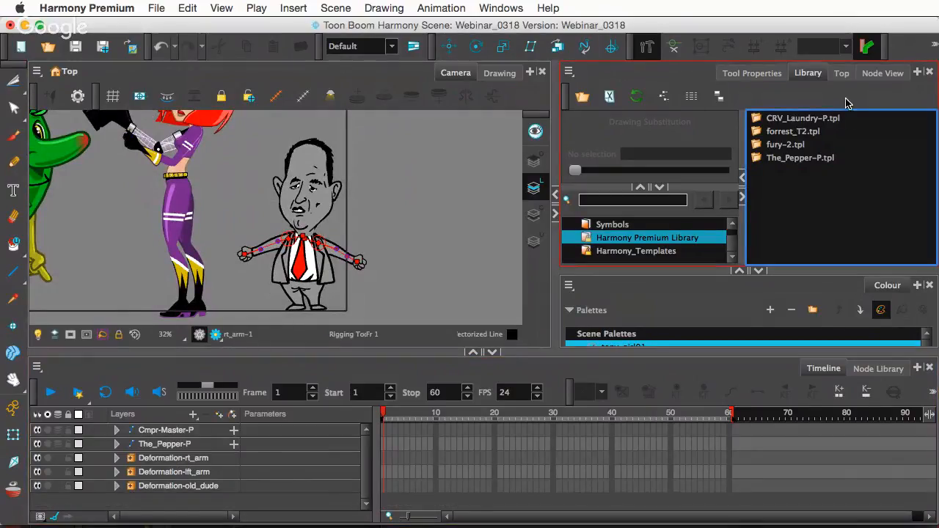
# Step: Show the Node View beside the Camera view and widen it to display the scene's rig network
pyautogui.click(880, 74)
pyautogui.scroll(-5, 790, 149)
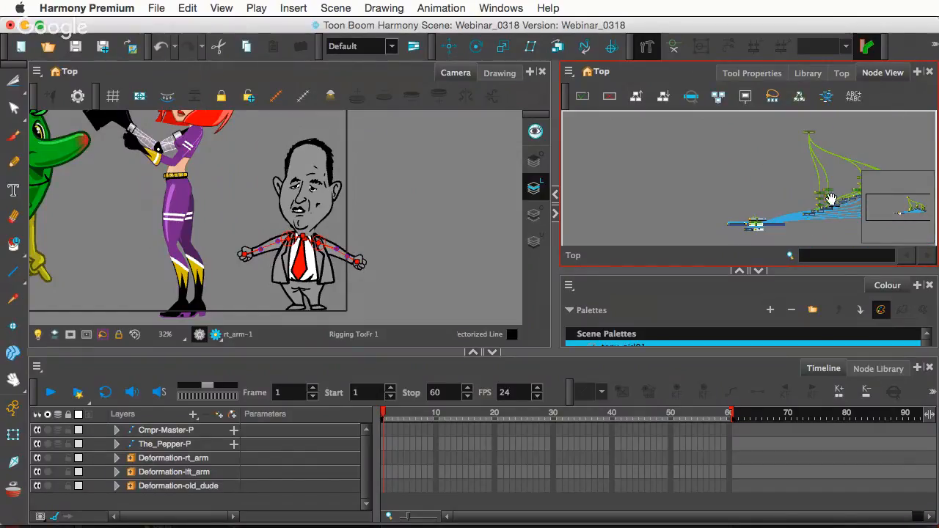
pyautogui.moveTo(831, 200); pyautogui.dragTo(768, 195)
pyautogui.scroll(5, 768, 195)
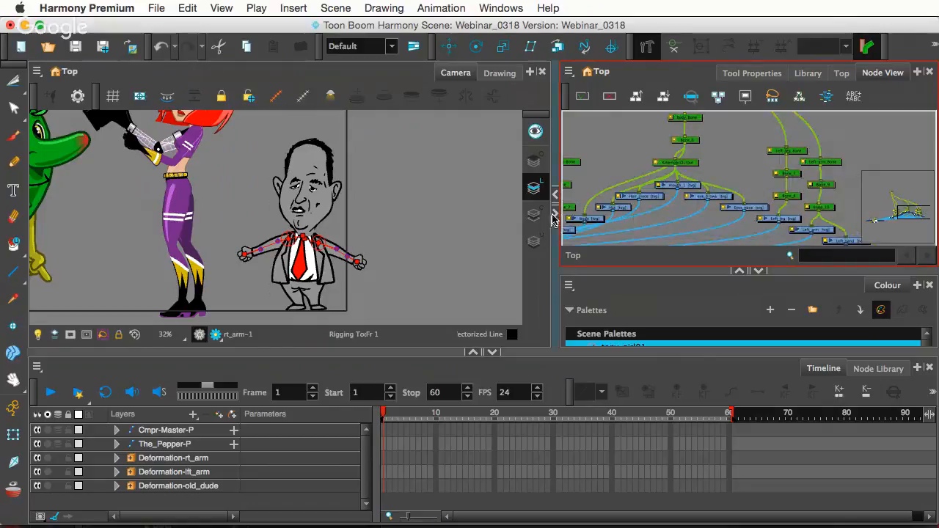
pyautogui.click(552, 246)
pyautogui.moveTo(555, 246); pyautogui.dragTo(464, 246)
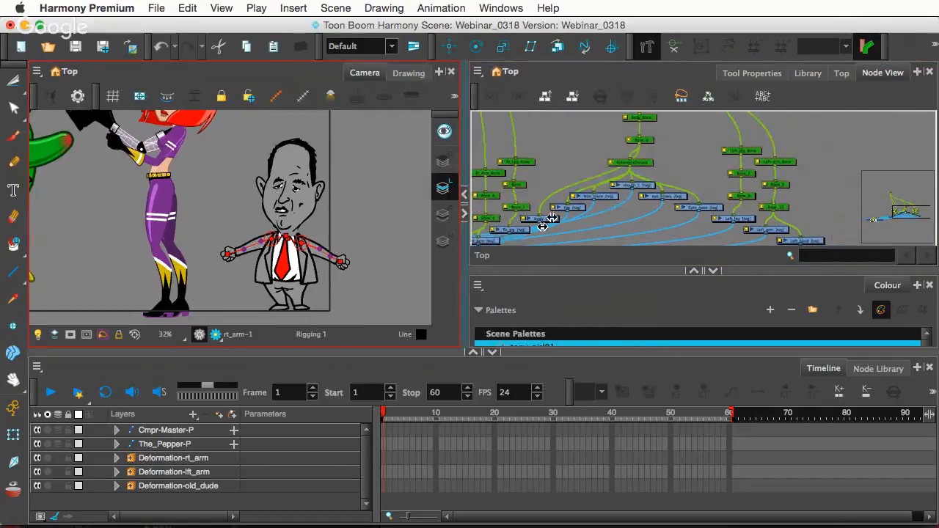
pyautogui.scroll(-3, 616, 168)
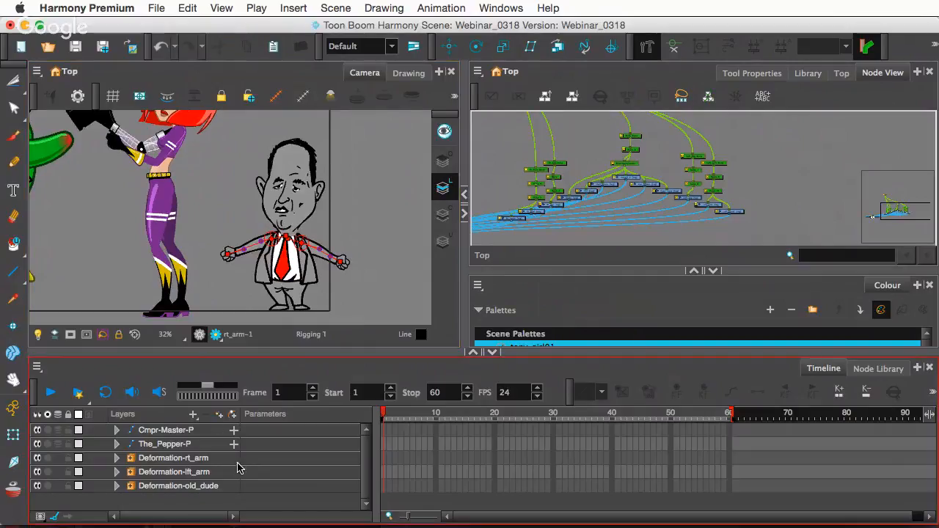
# Step: Add a Kinematic Output as the parent of Deformation-rt_arm
pyautogui.click(173, 459)
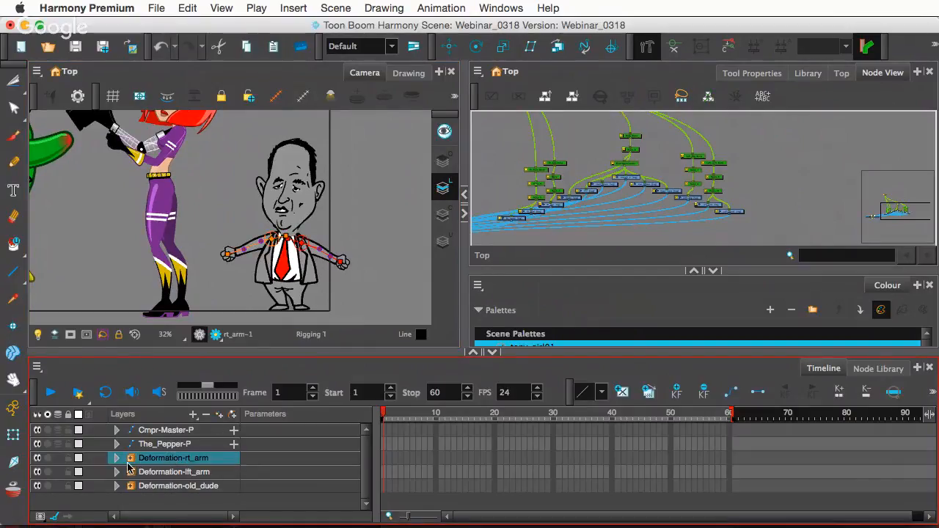
pyautogui.click(116, 458)
pyautogui.click(116, 457)
pyautogui.click(118, 472)
pyautogui.click(118, 472)
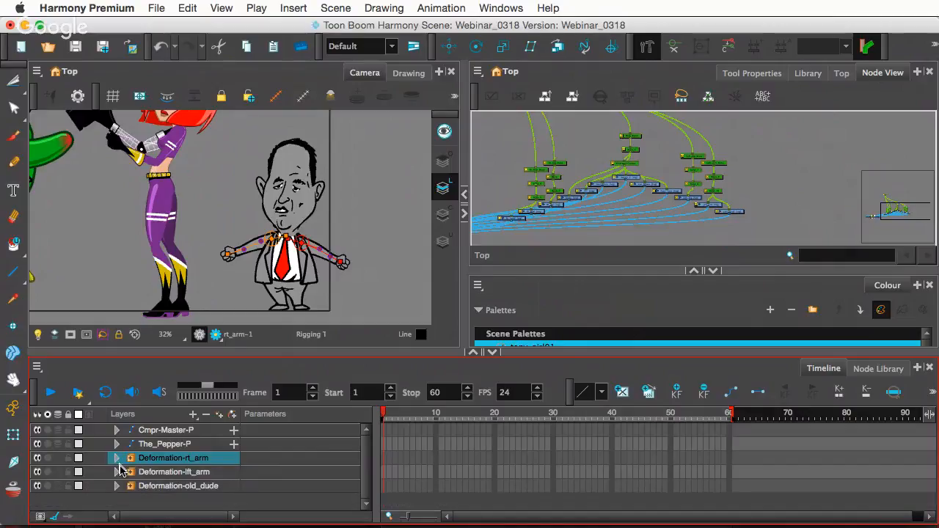
pyautogui.click(193, 415)
pyautogui.click(209, 459)
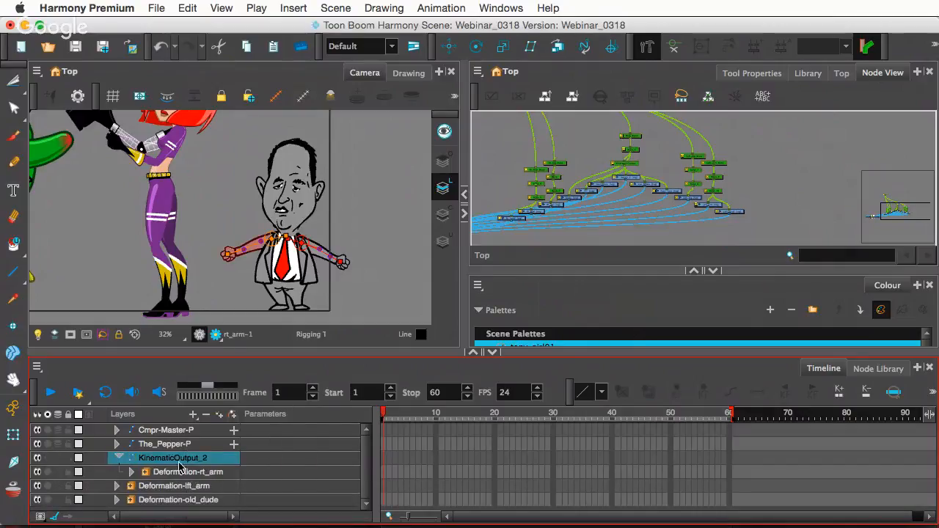
# Step: Parent Deformation-lft_arm to KinematicOutput_2 and nest that output under Deformation-old_dude
pyautogui.moveTo(161, 486); pyautogui.dragTo(159, 462)
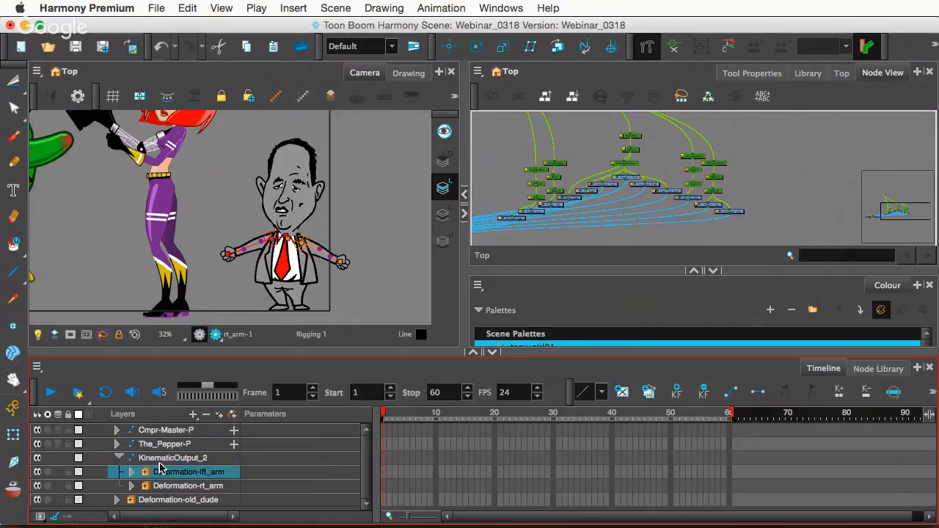
pyautogui.click(119, 458)
pyautogui.click(141, 460)
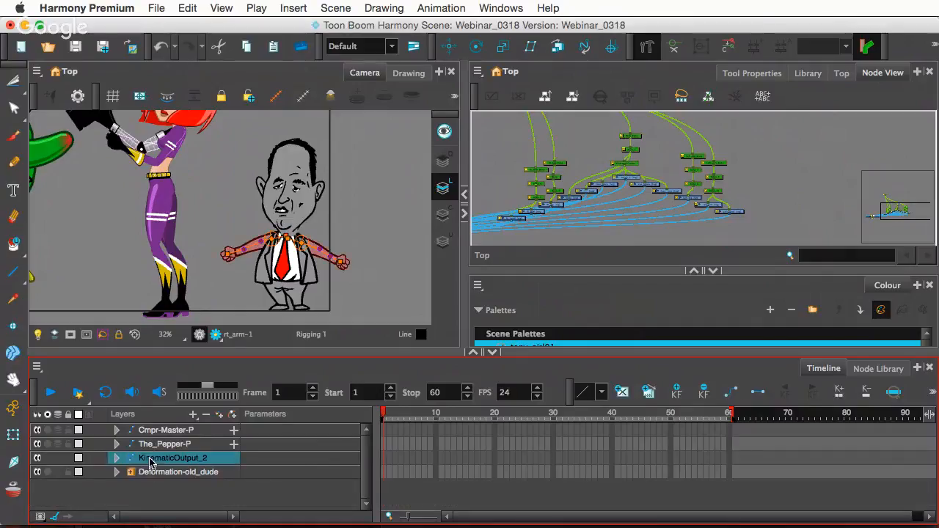
pyautogui.press('Delete')
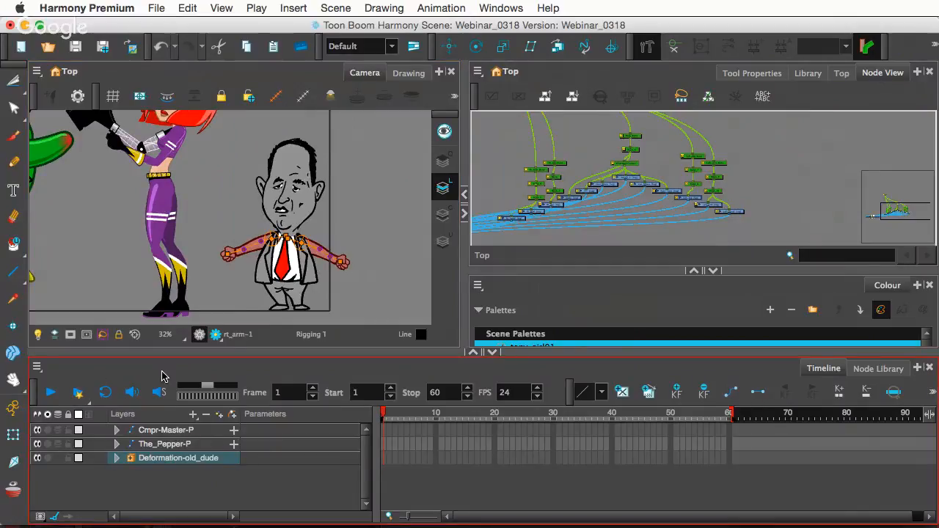
# Step: Show old_dude's deformation controls with the Transform tool and pull its neck and head bones slightly downward
pyautogui.click(12, 435)
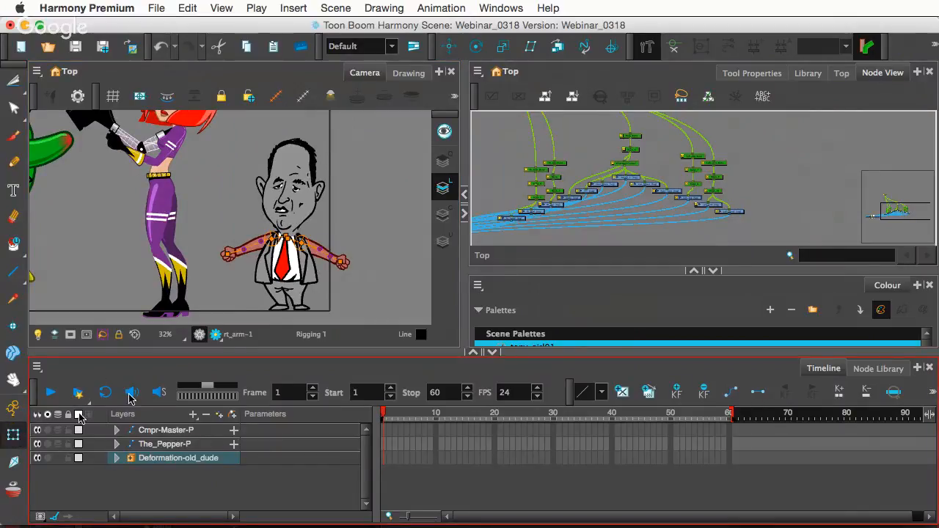
pyautogui.click(294, 281)
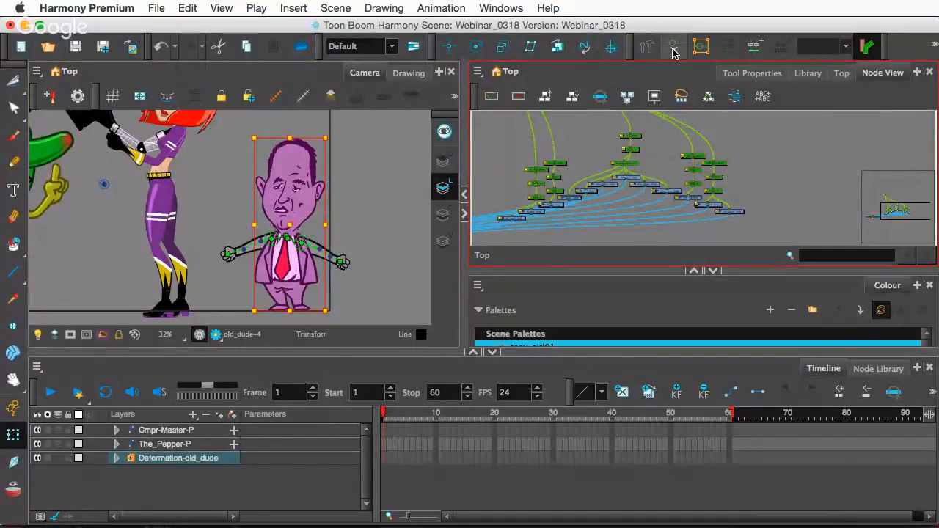
pyautogui.click(673, 48)
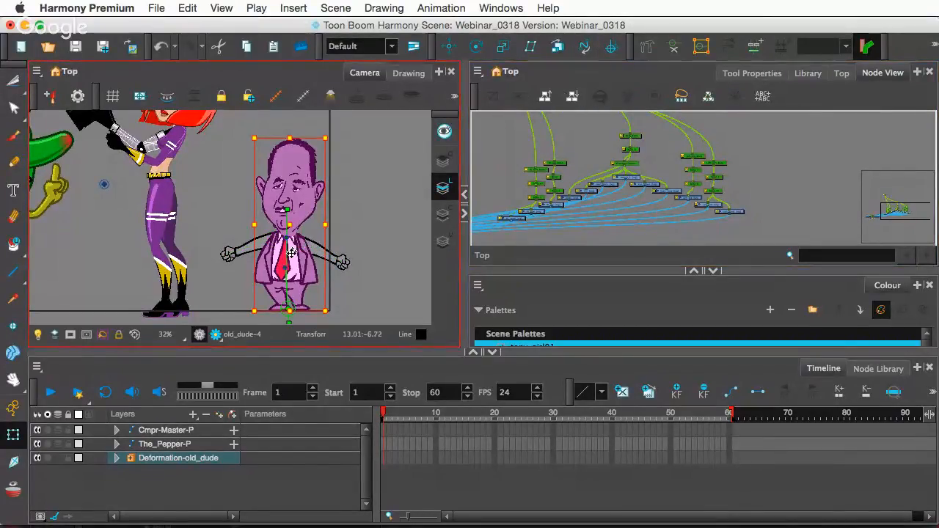
pyautogui.moveTo(289, 240)
pyautogui.mouseDown()
pyautogui.moveTo(280, 242)
pyautogui.moveTo(288, 242)
pyautogui.mouseUp()
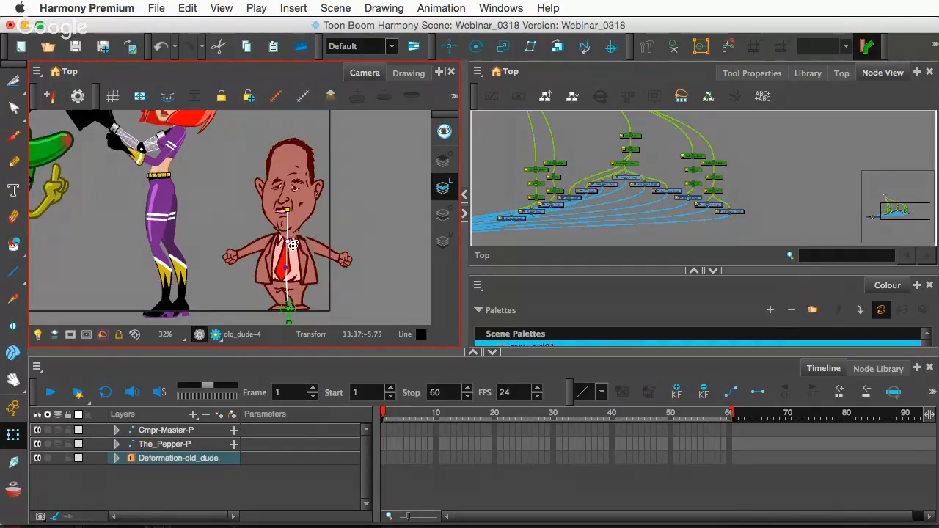
pyautogui.moveTo(289, 242); pyautogui.dragTo(287, 216)
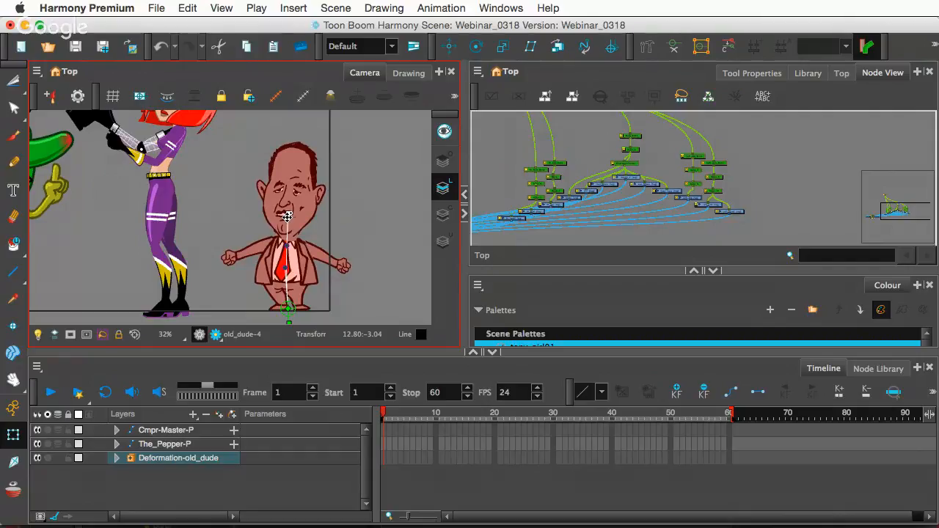
# Step: Shift rt_arm slightly with the Transform tool and undo that move
pyautogui.click(256, 252)
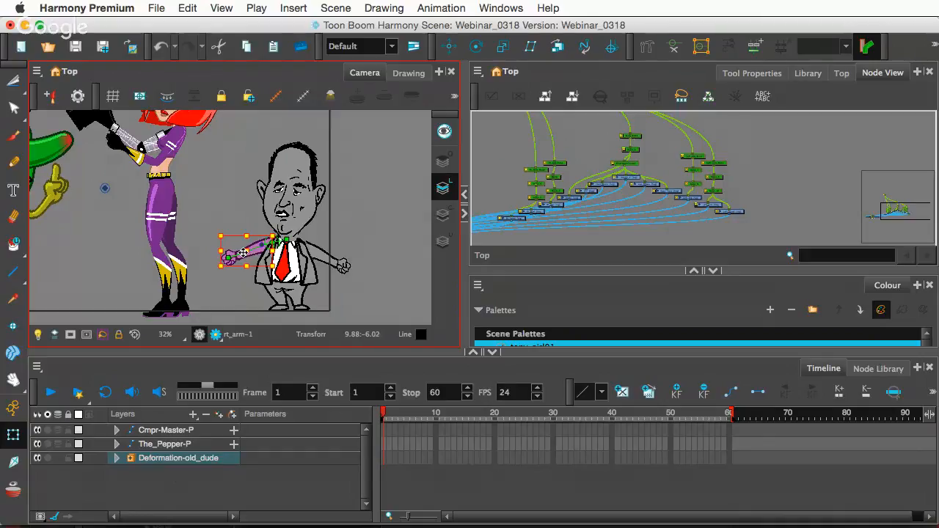
pyautogui.moveTo(243, 254); pyautogui.dragTo(245, 258)
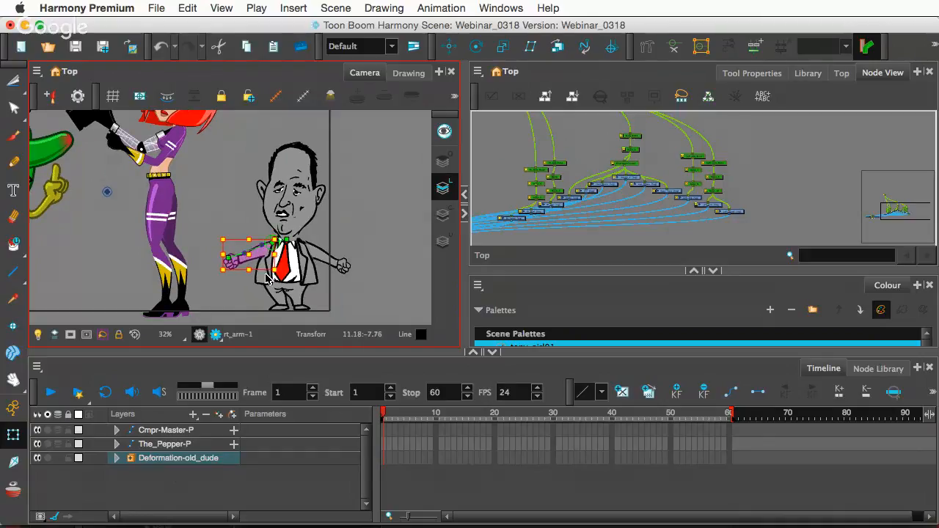
pyautogui.hotkey('ctrl', 'z')
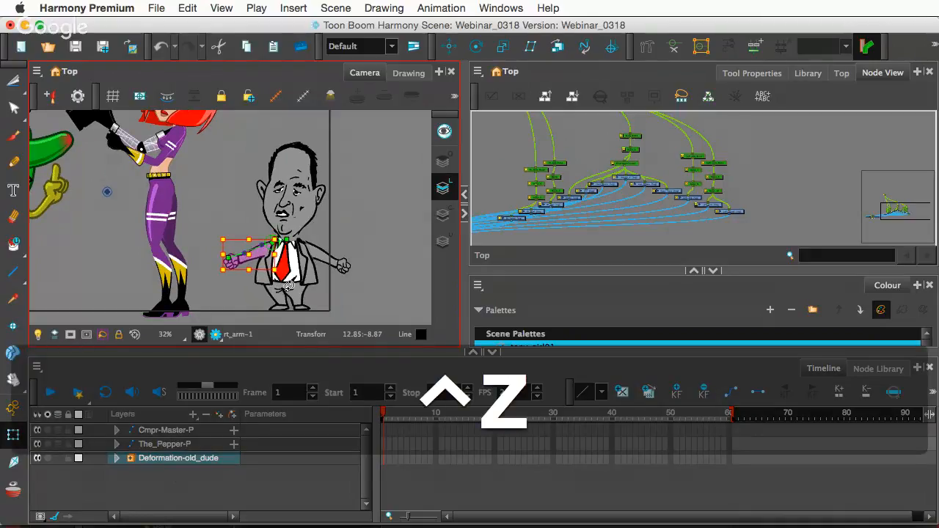
pyautogui.press('super+z')
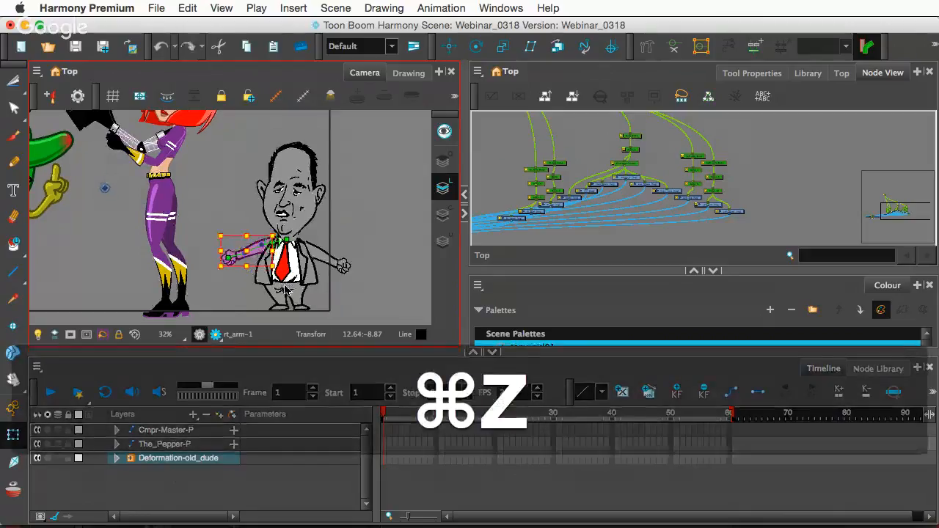
pyautogui.click(140, 7)
pyautogui.moveTo(152, 6)
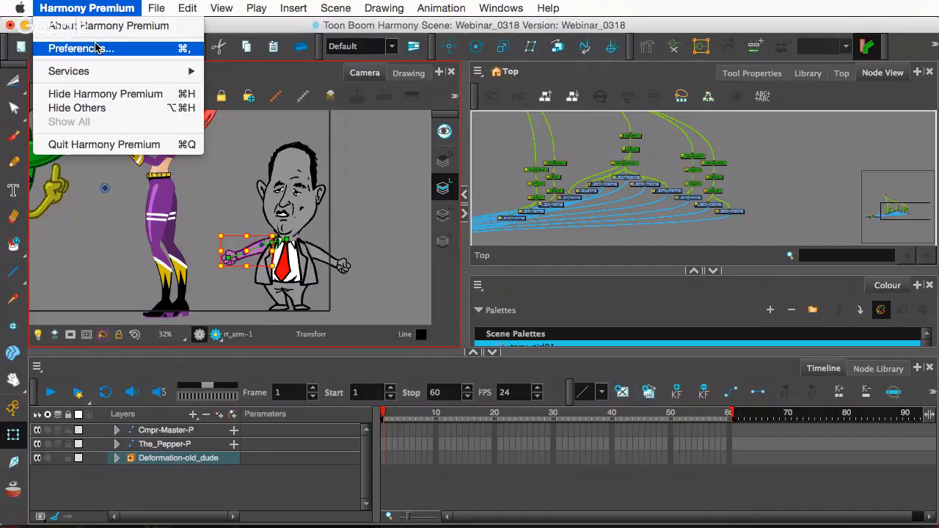
pyautogui.click(107, 8)
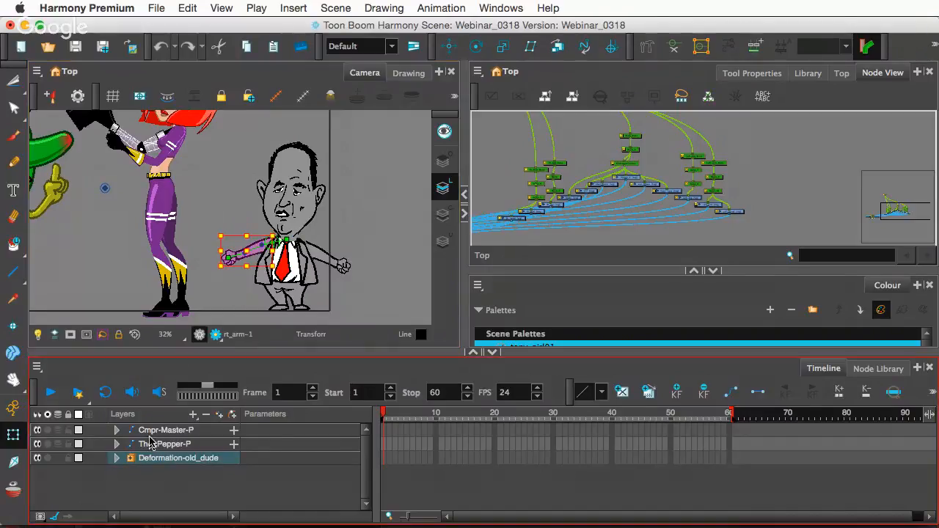
# Step: Expand Deformation-old_dude, KinematicOutput_2 and both arm deformation groups down to the lft_arm and rt_arm layers
pyautogui.click(117, 458)
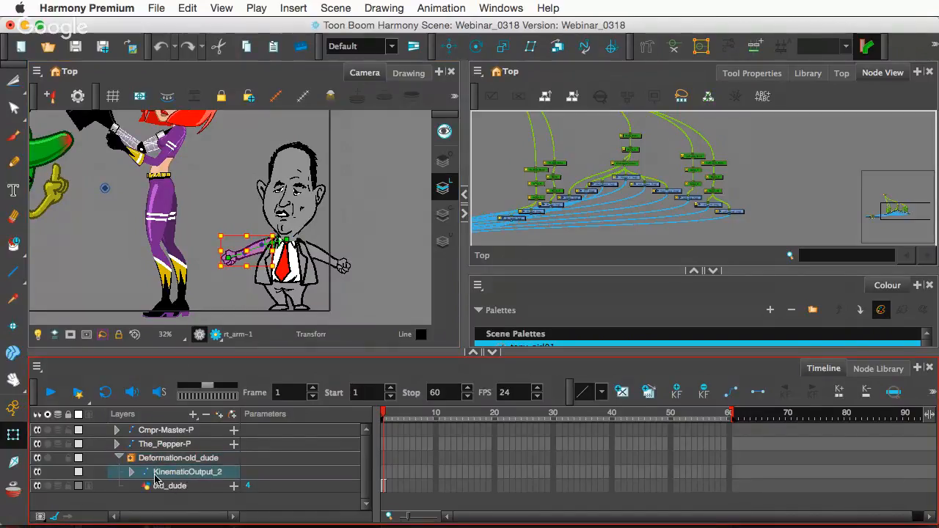
pyautogui.click(133, 474)
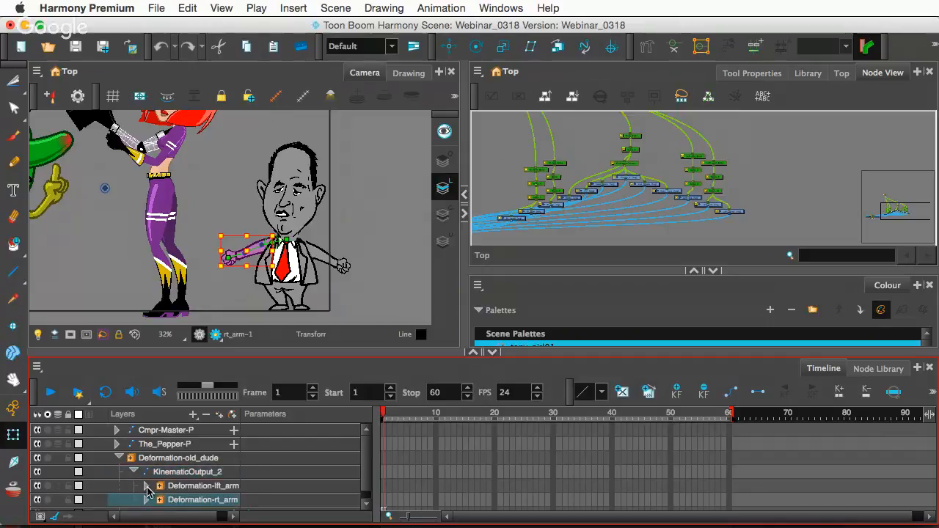
pyautogui.click(148, 486)
pyautogui.scroll(-2, 206, 498)
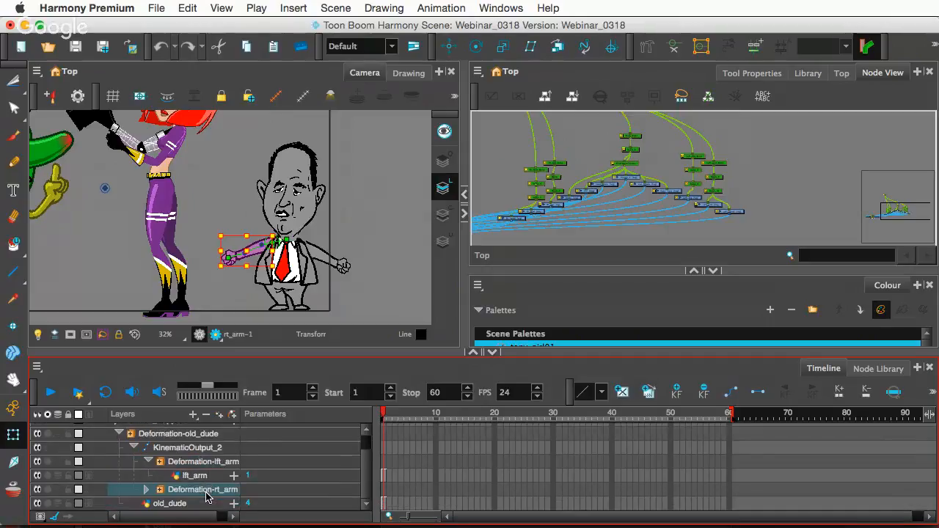
pyautogui.click(148, 489)
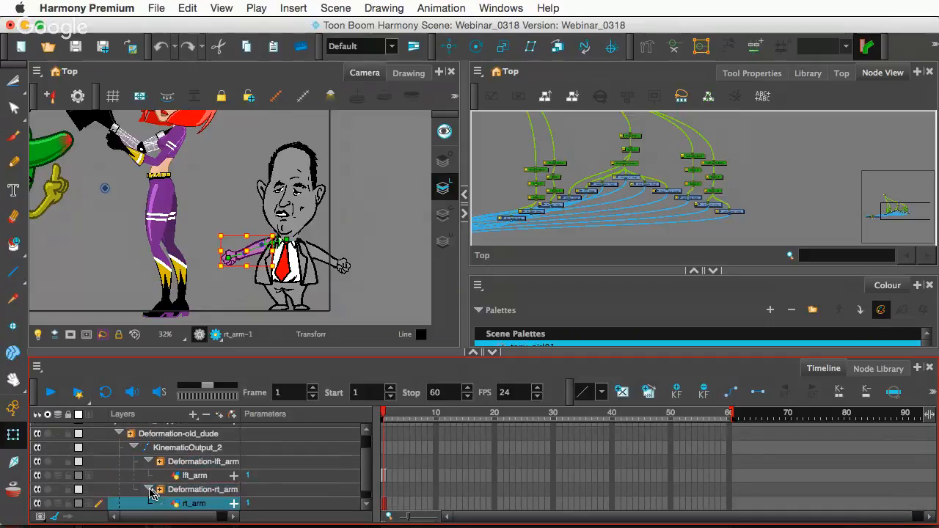
# Step: Review rt_arm's layer properties and turn off Animate Using Animation Tools for that layer
pyautogui.doubleClick(210, 504)
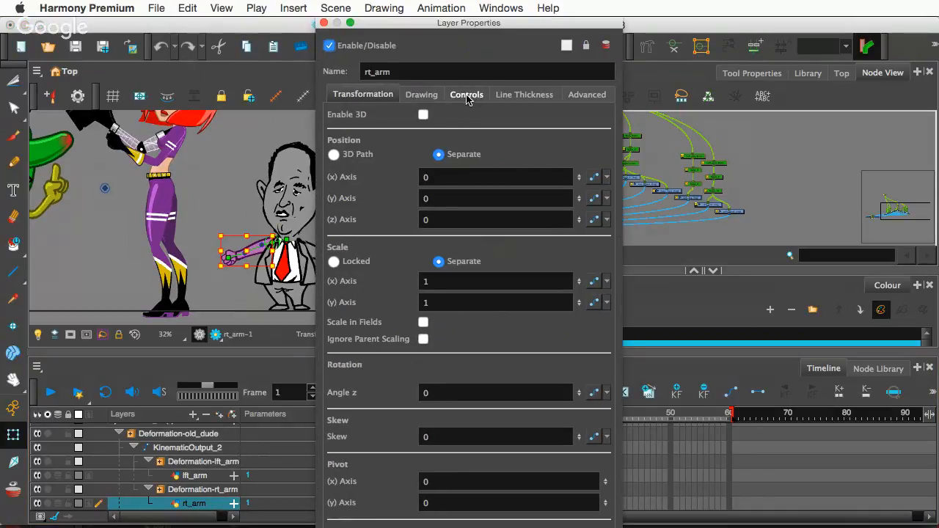
pyautogui.click(419, 96)
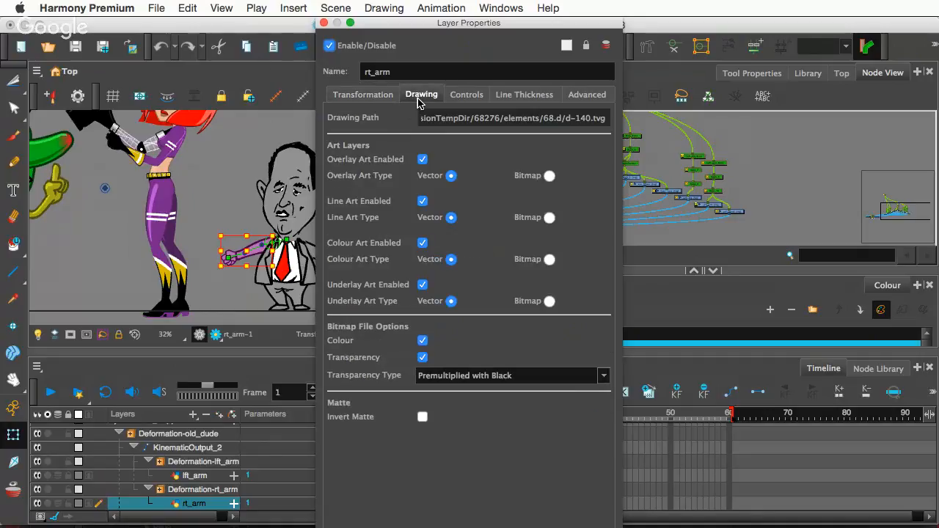
pyautogui.click(508, 96)
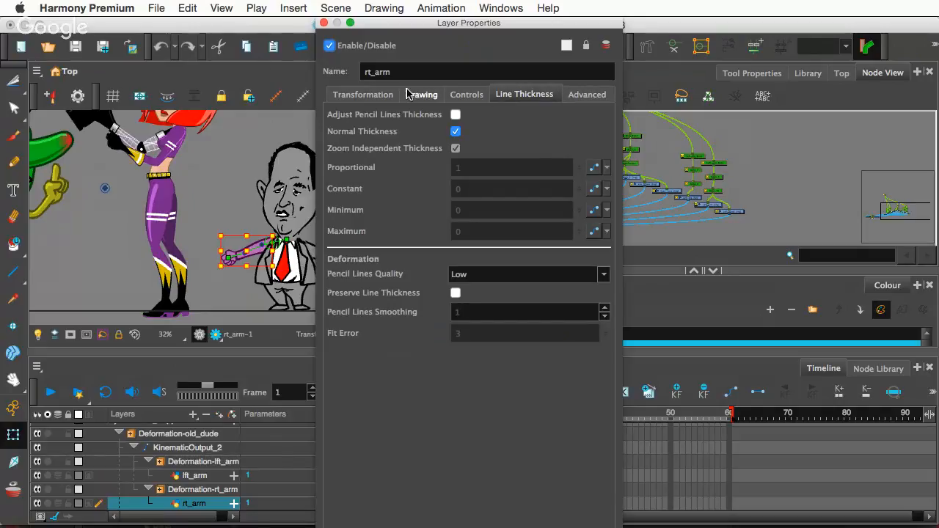
pyautogui.click(586, 95)
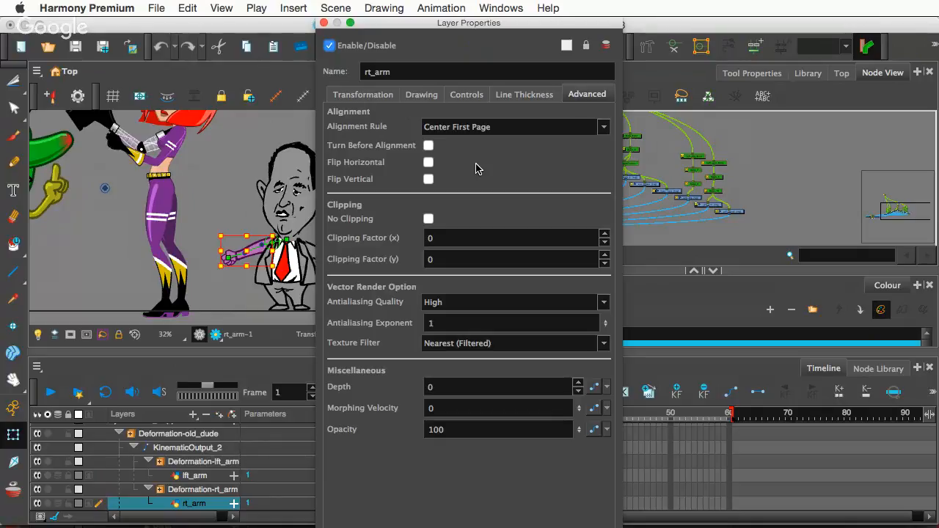
pyautogui.click(458, 95)
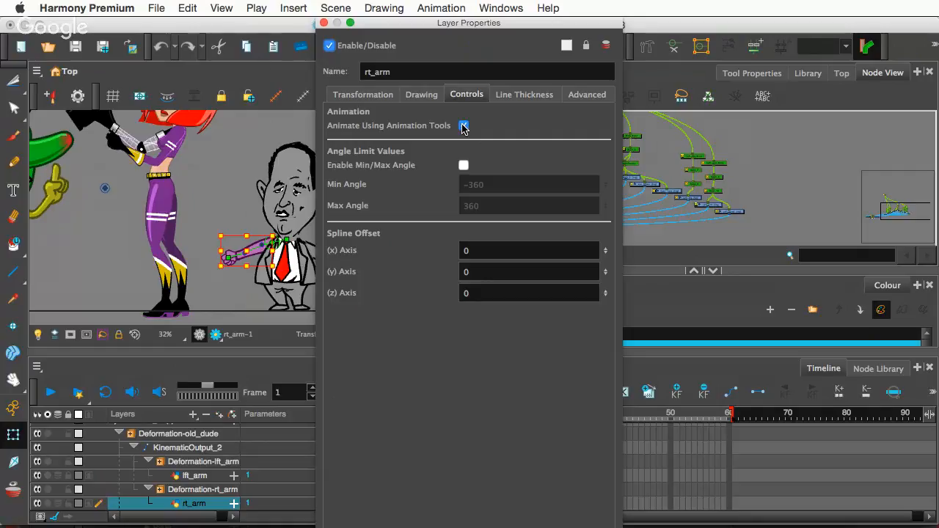
pyautogui.click(462, 126)
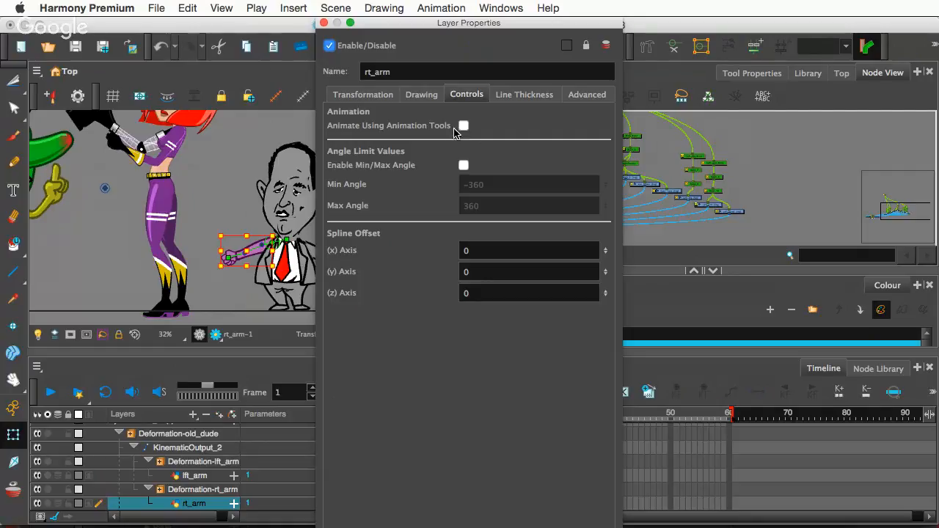
pyautogui.click(323, 23)
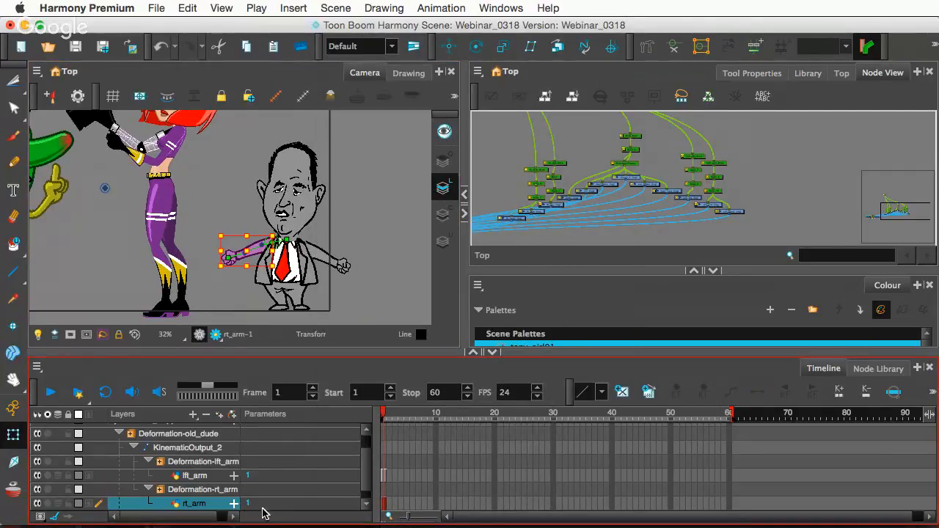
# Step: Bend rt_arm upward into a curved, raised-fist pose by adjusting the wrist point and curve handle of Deformation-rt_arm
pyautogui.click(217, 490)
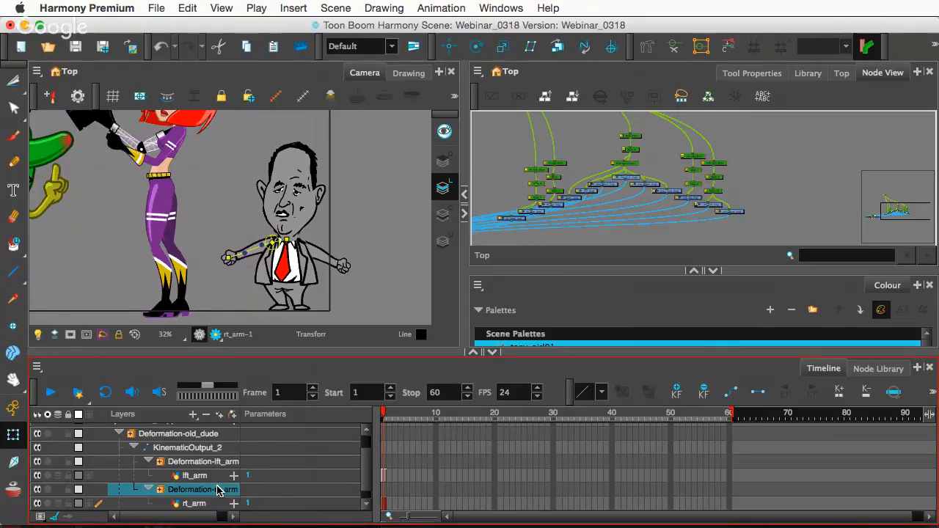
pyautogui.click(249, 253)
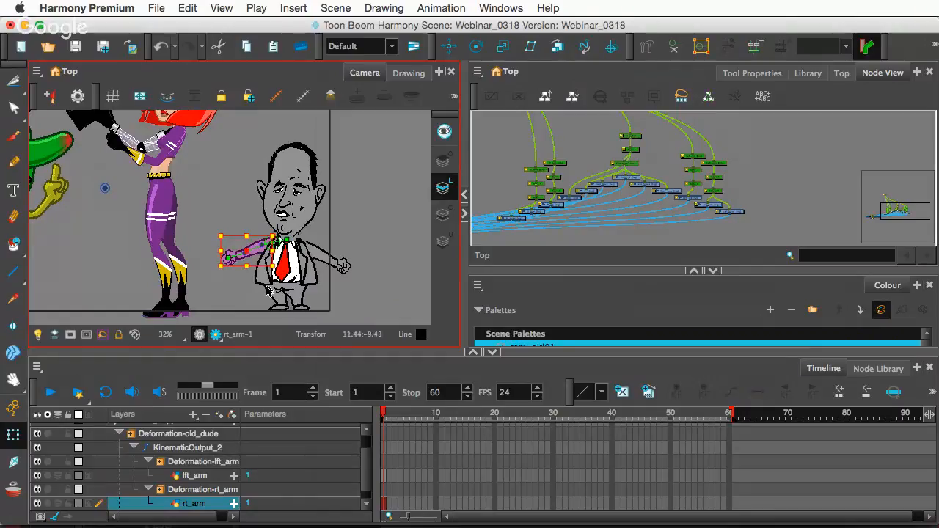
pyautogui.scroll(4, 265, 252)
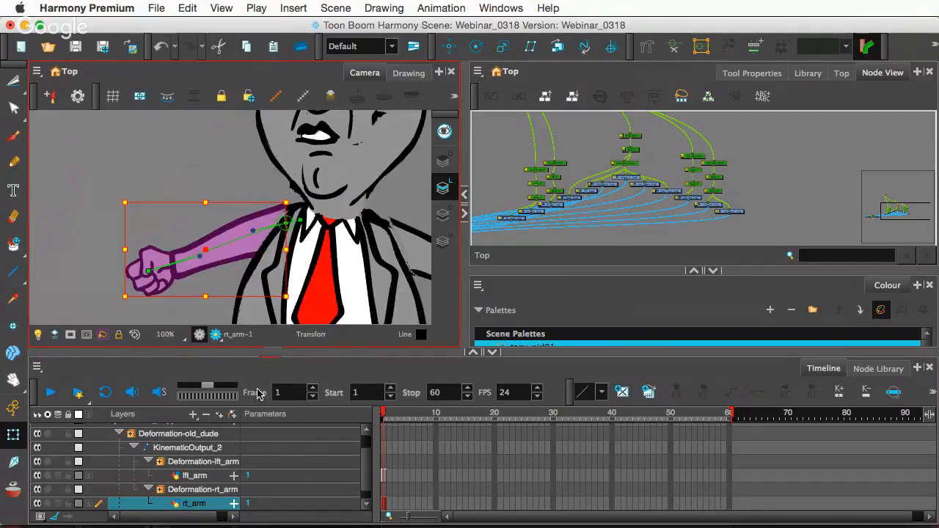
pyautogui.click(189, 489)
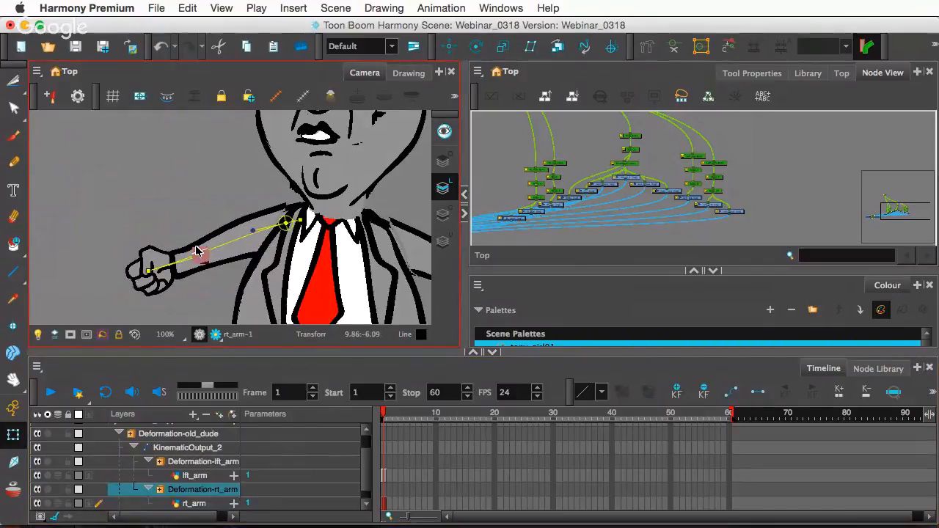
pyautogui.moveTo(196, 244); pyautogui.dragTo(203, 214)
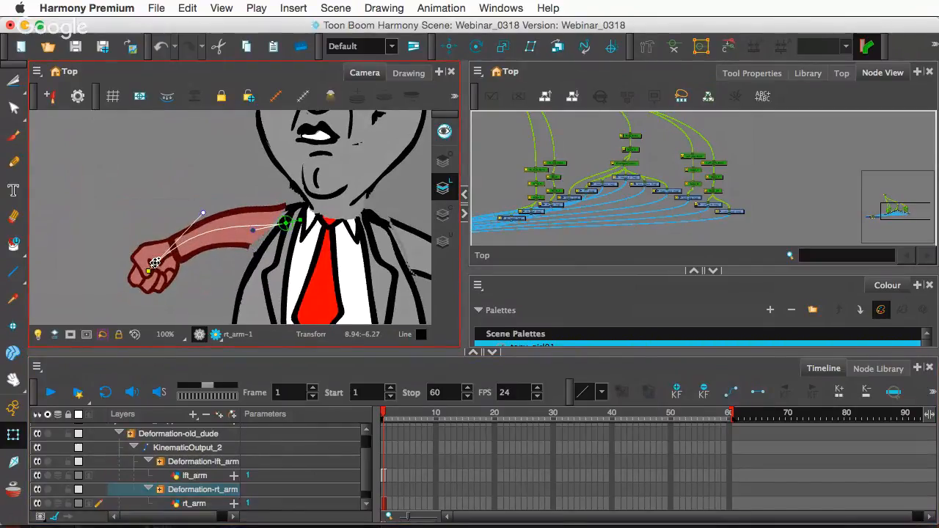
pyautogui.moveTo(149, 272); pyautogui.dragTo(136, 247)
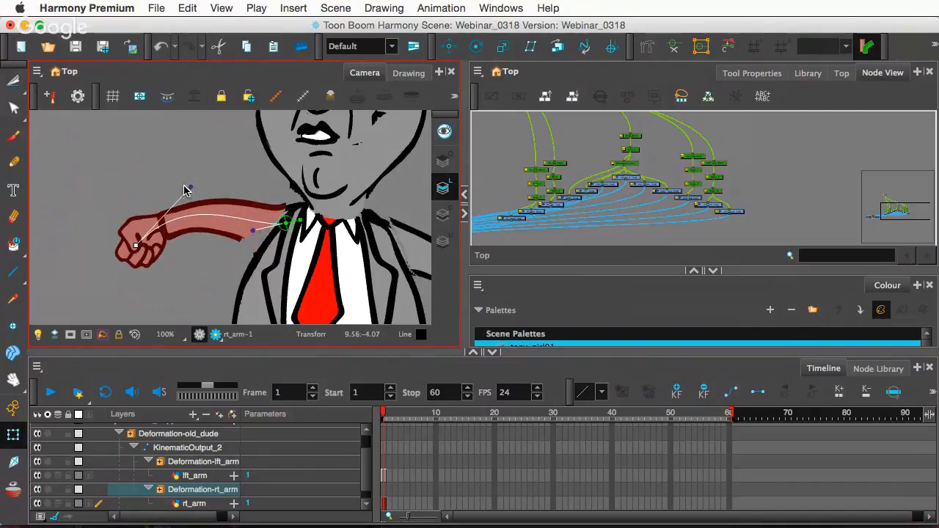
pyautogui.moveTo(191, 189); pyautogui.dragTo(197, 263)
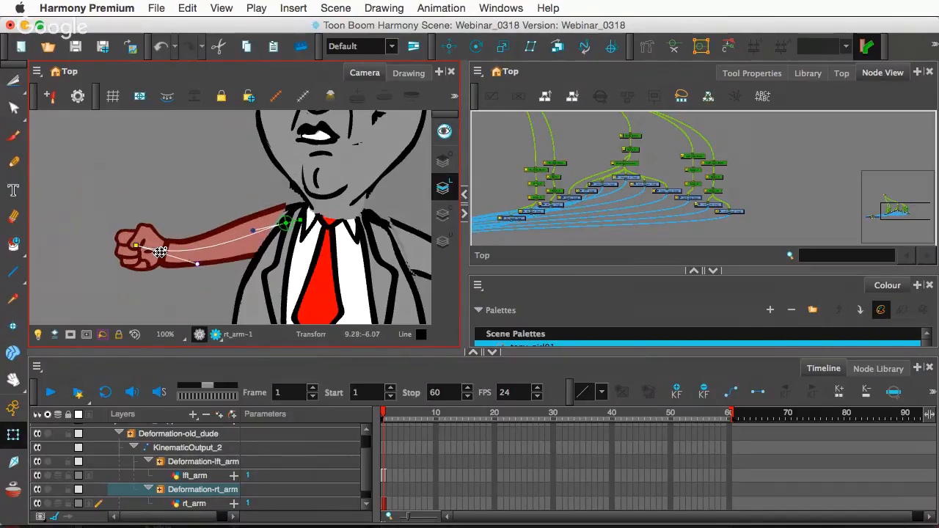
pyautogui.moveTo(135, 244); pyautogui.dragTo(168, 163)
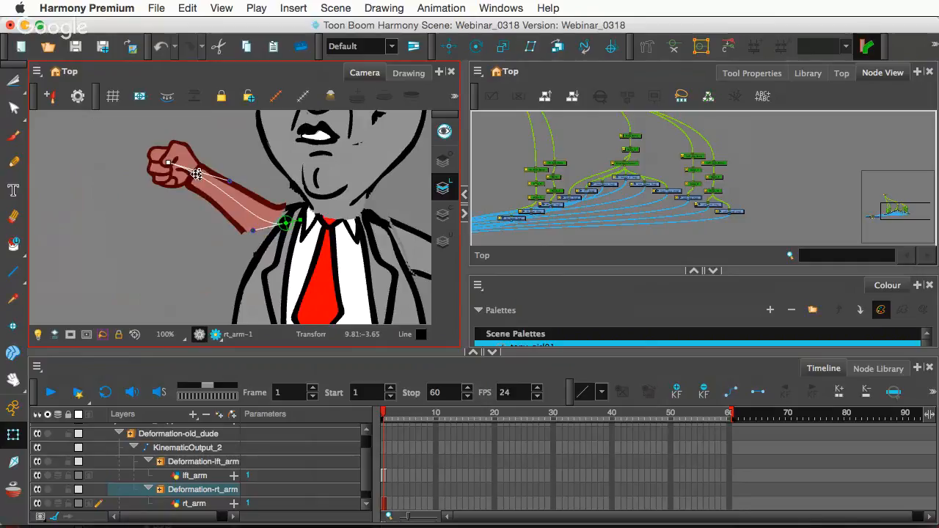
pyautogui.moveTo(230, 179); pyautogui.dragTo(201, 210)
# Step: Examine old_dude's posed arm, then compare the jalapeño, the red-haired girl and old_dude together in the camera view
pyautogui.scroll(-5, 273, 213)
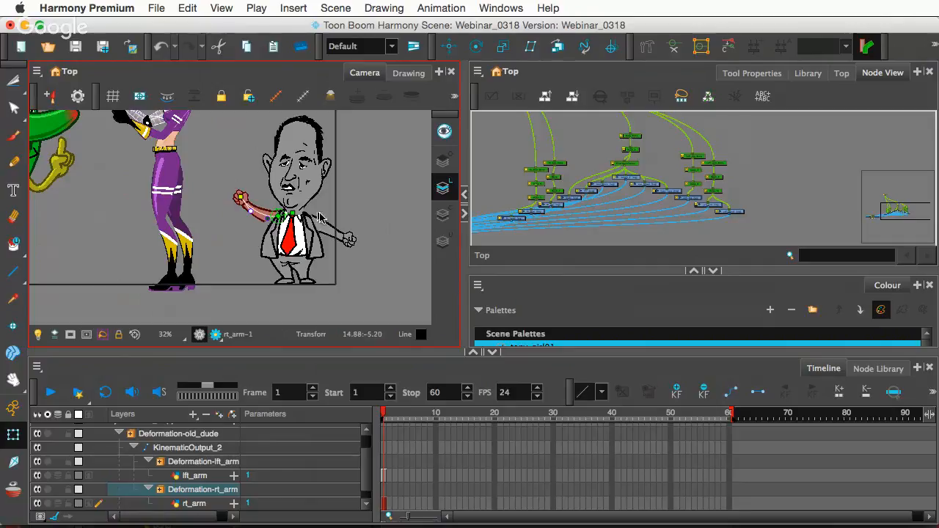
pyautogui.scroll(1, 273, 172)
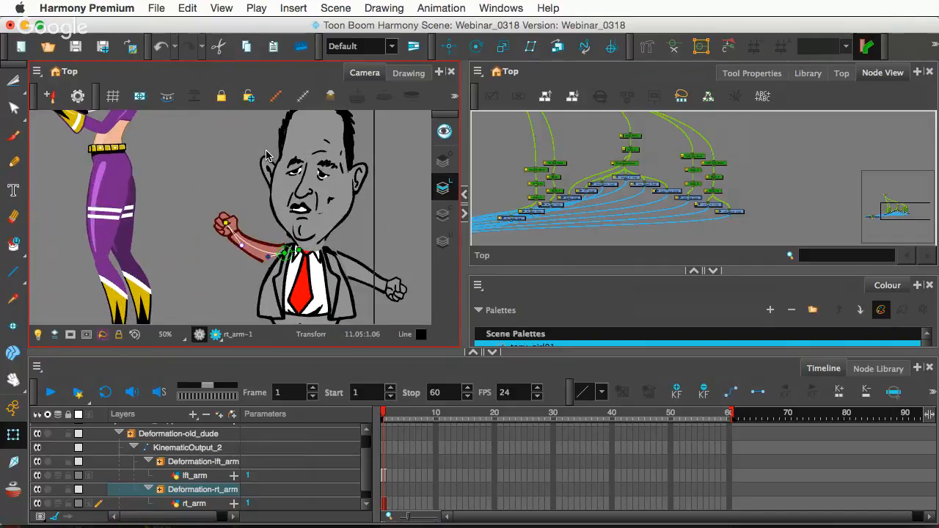
pyautogui.scroll(-3, 268, 161)
pyautogui.scroll(2, 124, 129)
pyautogui.scroll(-1, 125, 128)
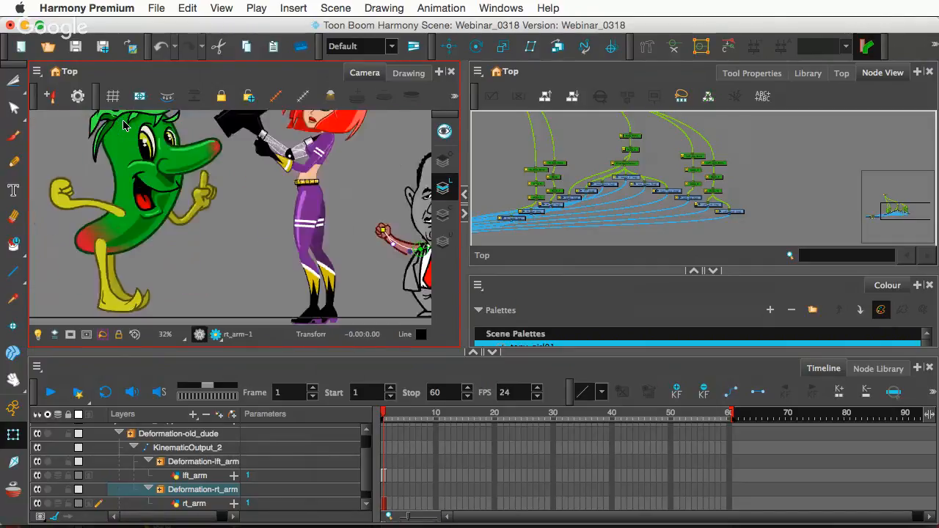
pyautogui.scroll(-1, 124, 129)
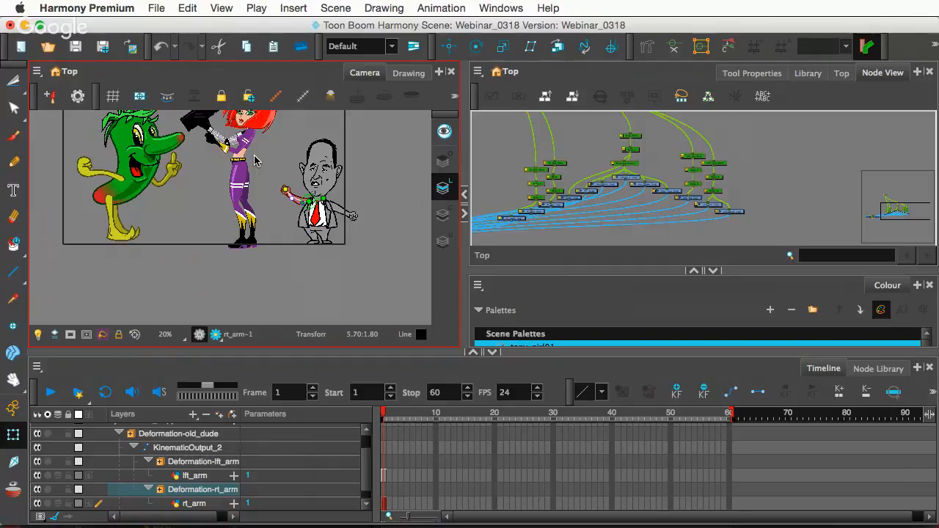
pyautogui.press('space')
pyautogui.moveTo(255, 162); pyautogui.dragTo(293, 209)
pyautogui.scroll(1, 310, 237)
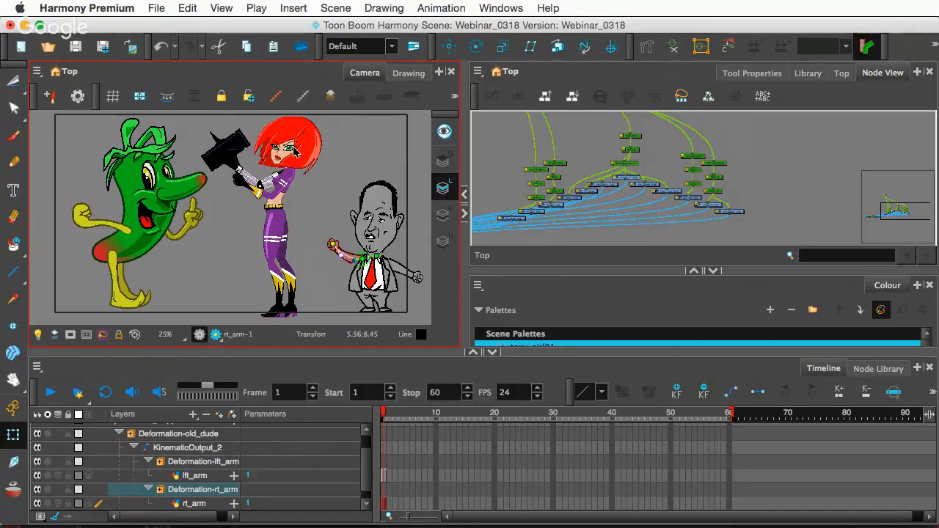
# Step: Select each of the red-haired girl's eyes in turn, finishing with lft_eye selected
pyautogui.scroll(4, 290, 150)
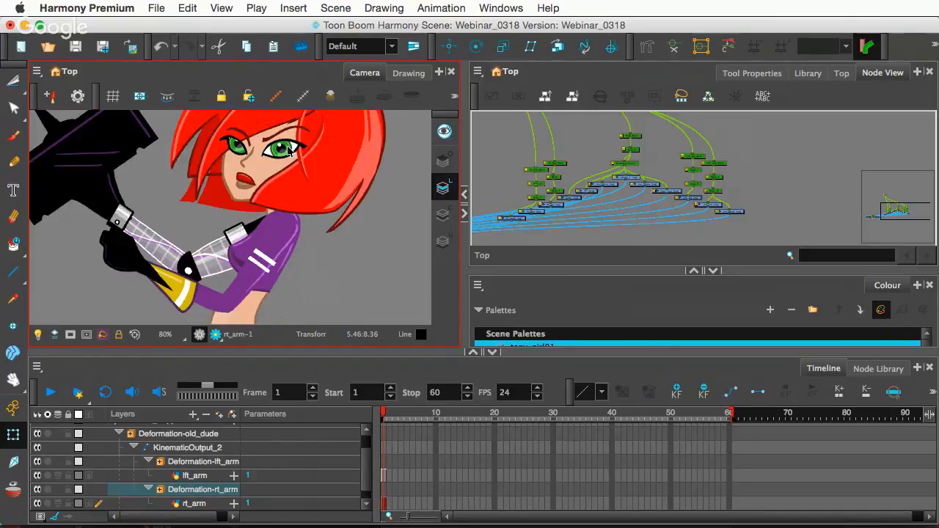
pyautogui.click(290, 150)
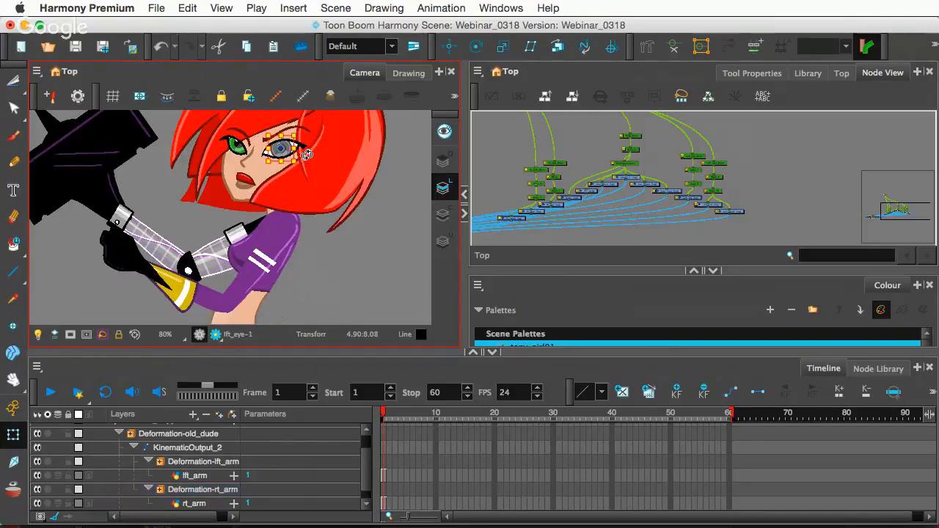
pyautogui.click(238, 151)
pyautogui.click(287, 154)
pyautogui.scroll(-4, 328, 210)
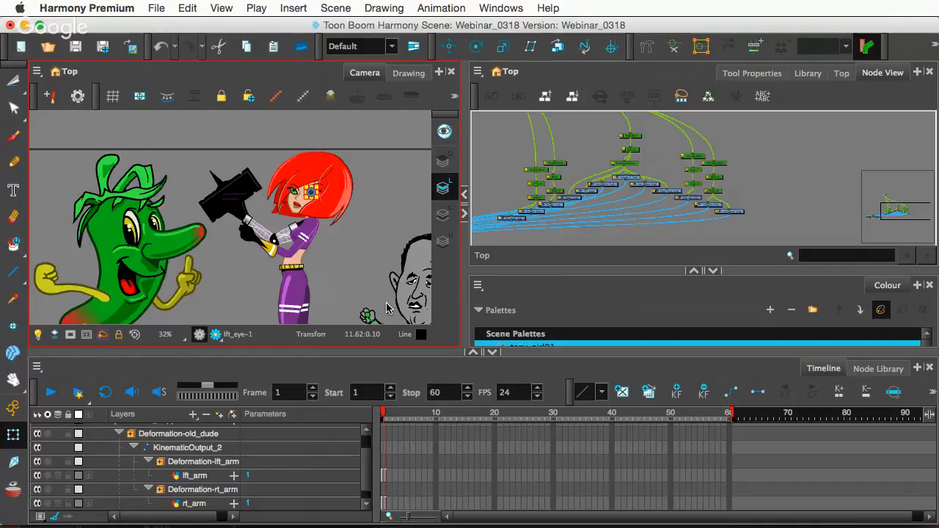
pyautogui.scroll(-3, 304, 308)
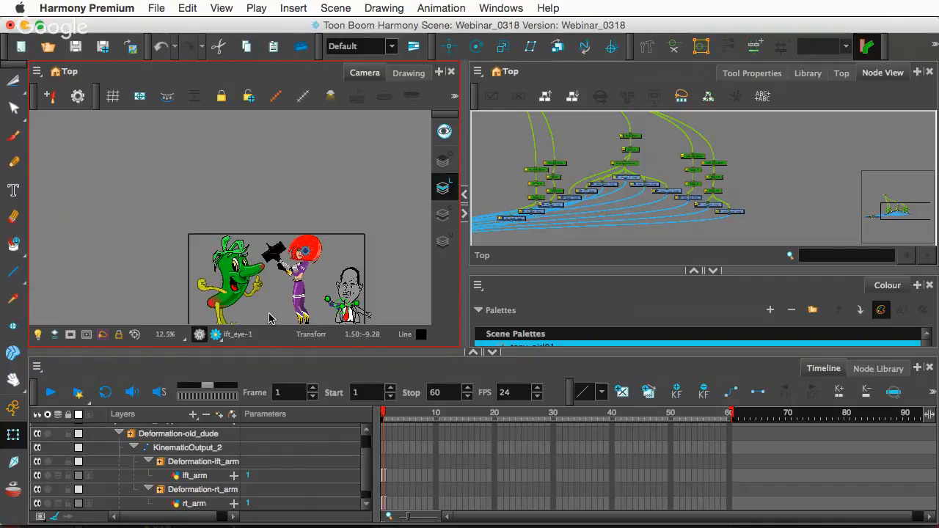
pyautogui.scroll(2, 267, 321)
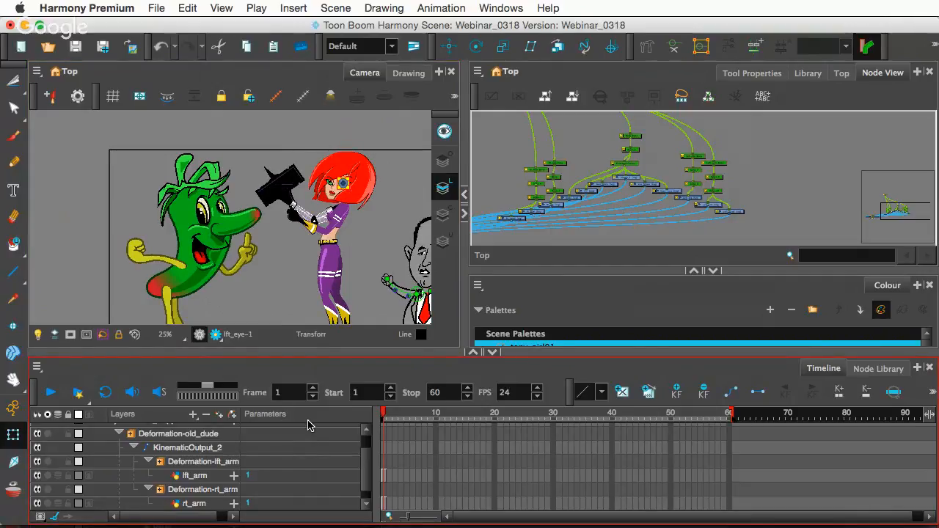
pyautogui.moveTo(379, 261); pyautogui.dragTo(254, 224)
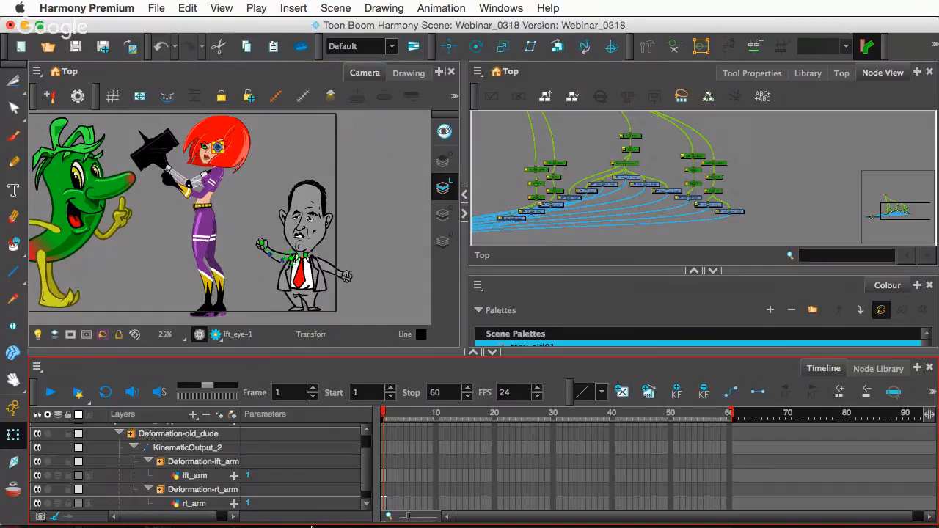
# Step: Switch to the Google Hangouts window in Chrome and make the other participant's video the main broadcast view
pyautogui.moveTo(294, 520)
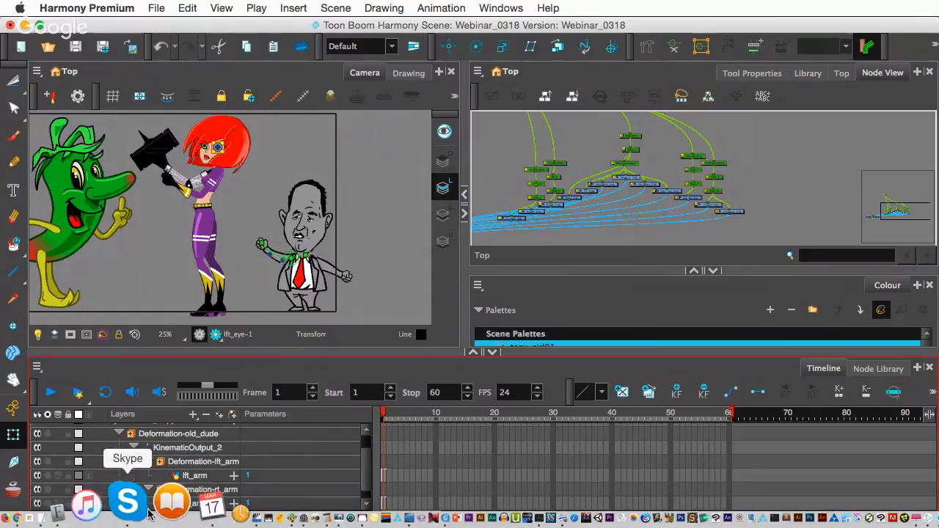
pyautogui.click(84, 505)
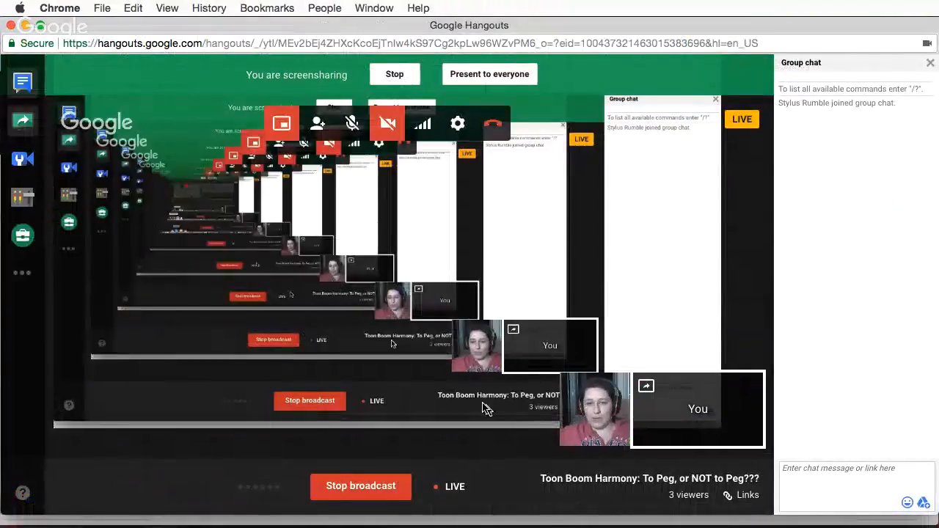
pyautogui.moveTo(577, 426)
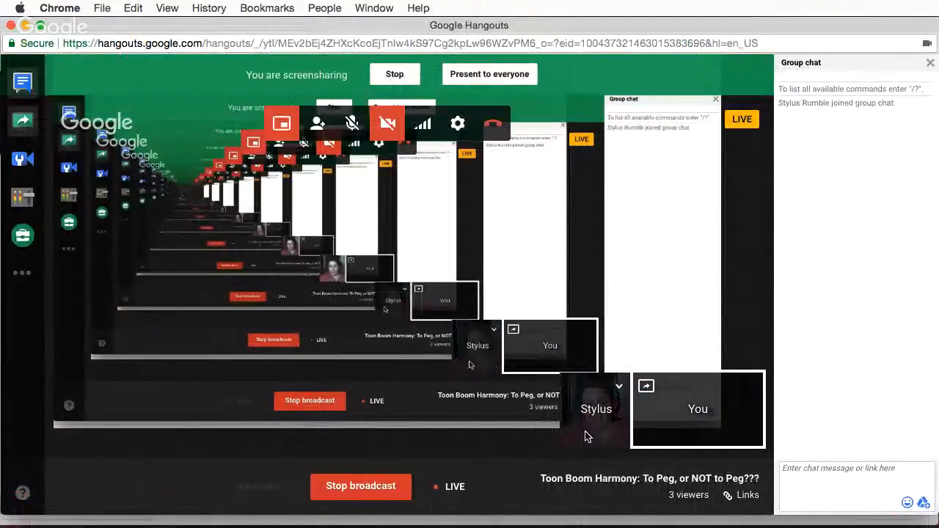
pyautogui.click(587, 437)
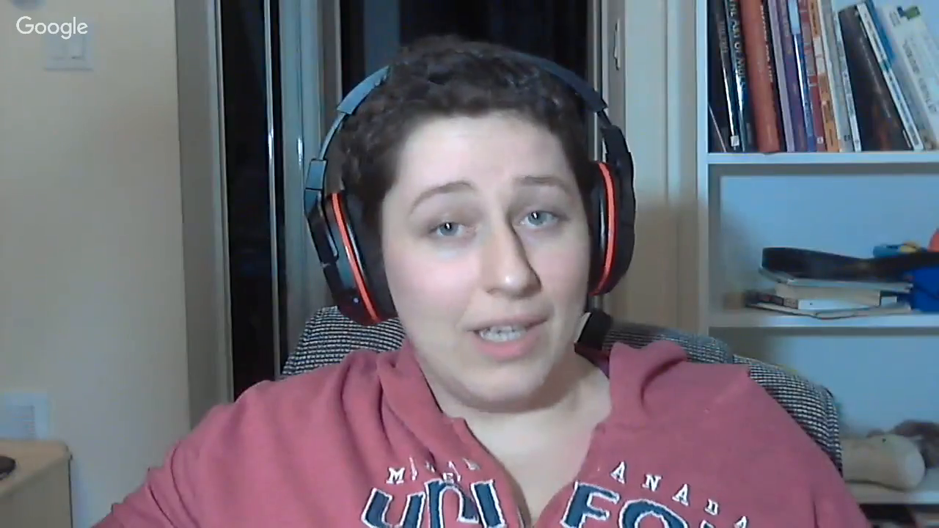
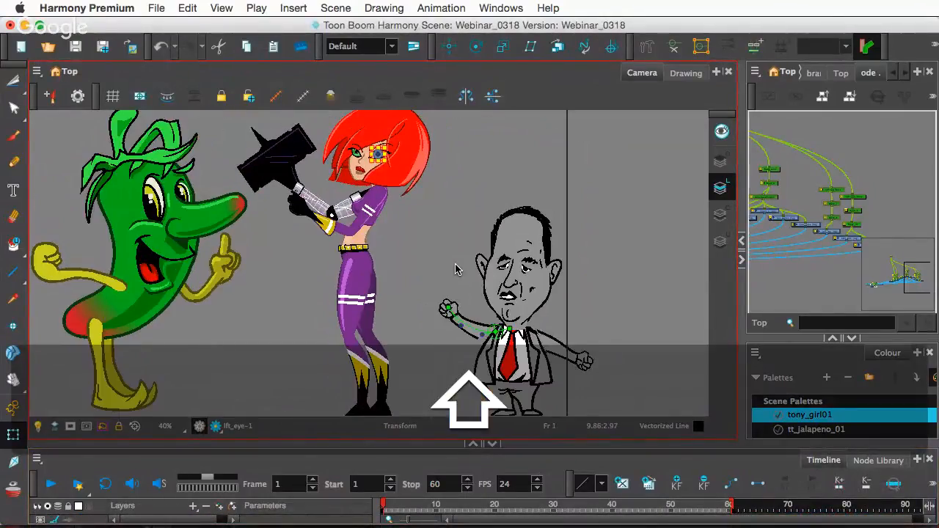
# Step: Show the deformation controls for the jalapeño's Rt_Arm and enlarge the timeline to reveal its layers
pyautogui.press('space')
pyautogui.moveTo(455, 269); pyautogui.dragTo(557, 205)
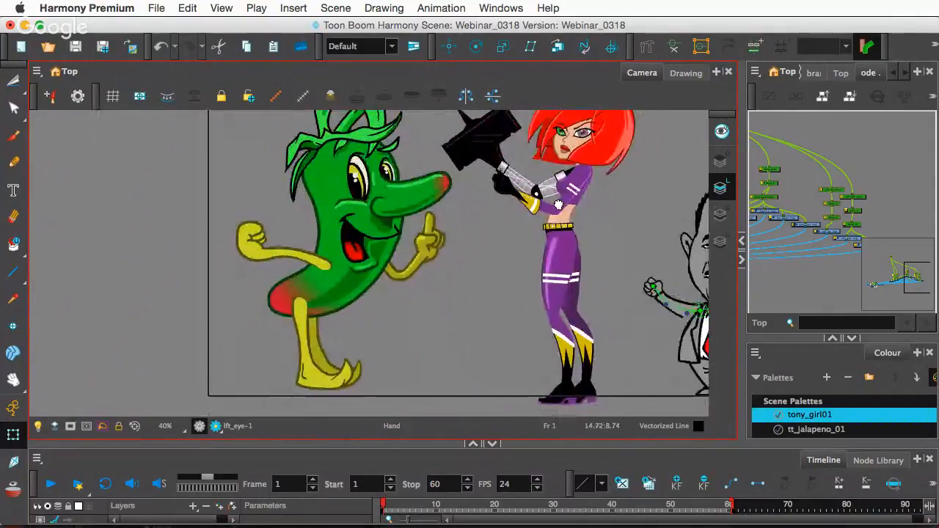
pyautogui.click(288, 254)
pyautogui.click(674, 46)
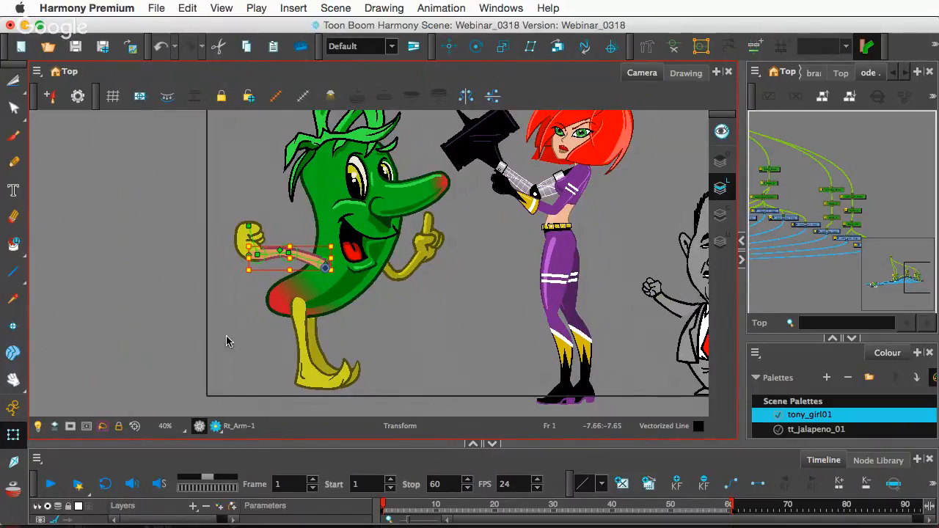
pyautogui.scroll(1, 227, 335)
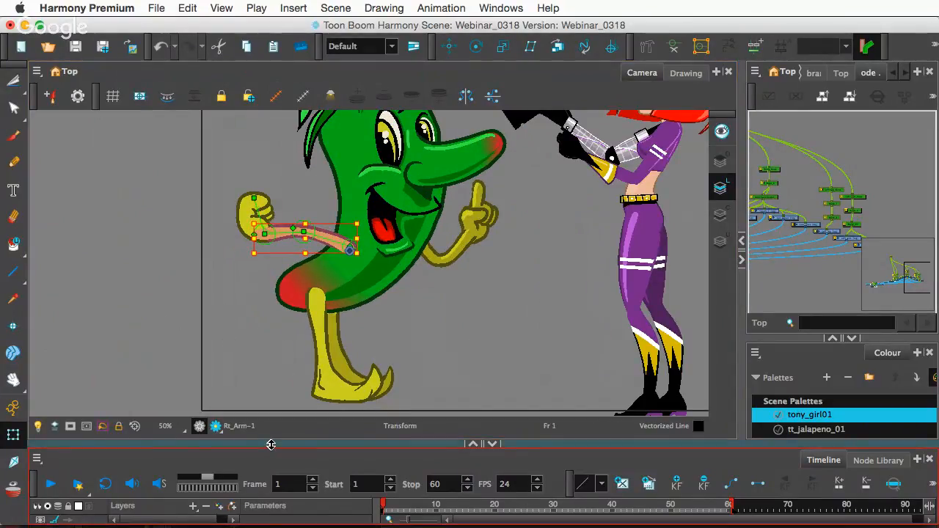
pyautogui.moveTo(271, 445); pyautogui.dragTo(271, 375)
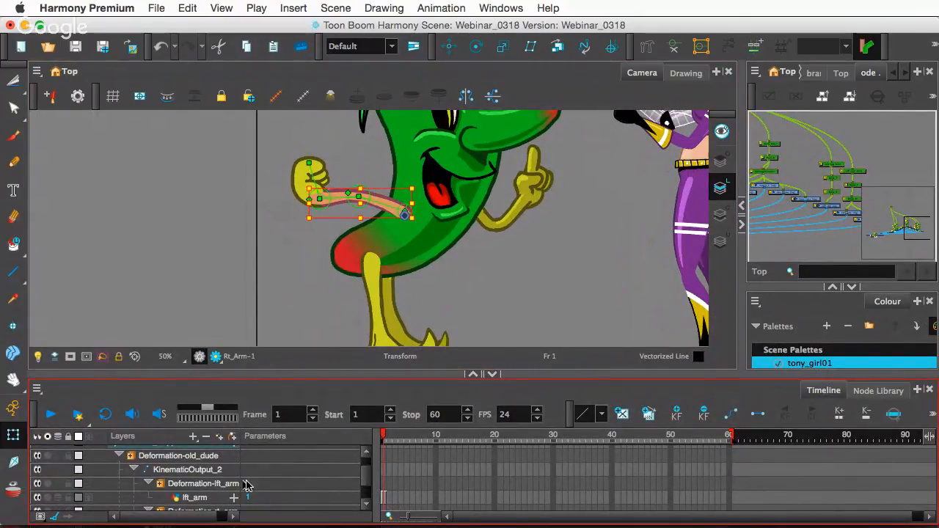
# Step: Collapse the Deformation-old_dude group, expand The_Pepper-P down through Rt_Arm_Bone, and make the timeline slightly taller
pyautogui.scroll(2, 240, 481)
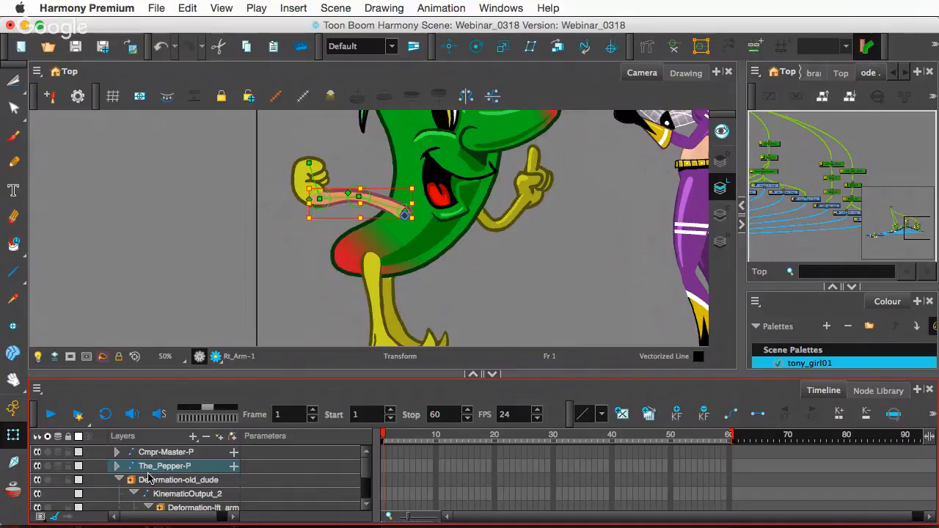
pyautogui.click(120, 480)
pyautogui.click(118, 467)
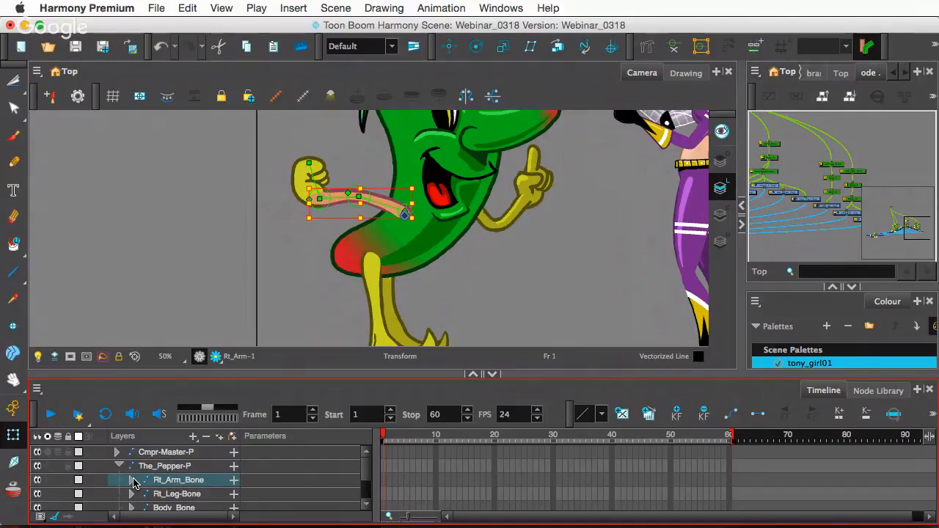
pyautogui.click(133, 480)
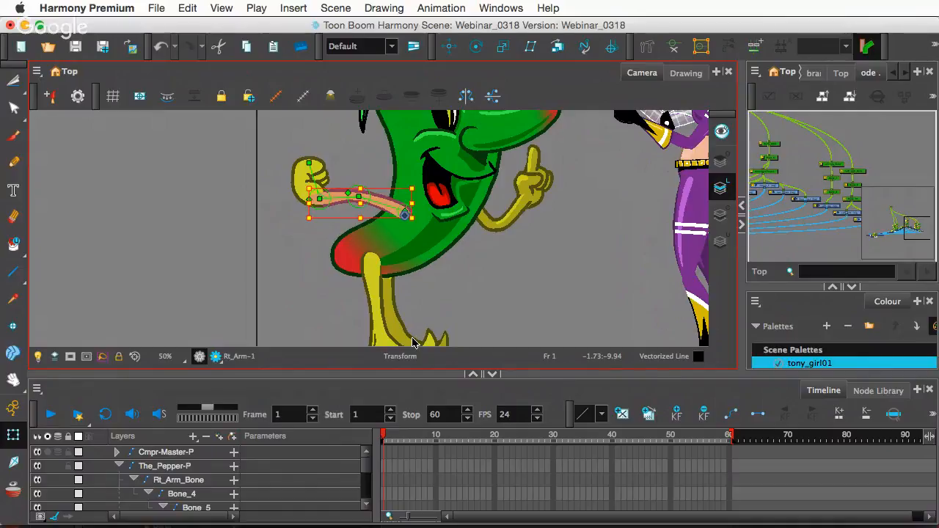
pyautogui.click(242, 390)
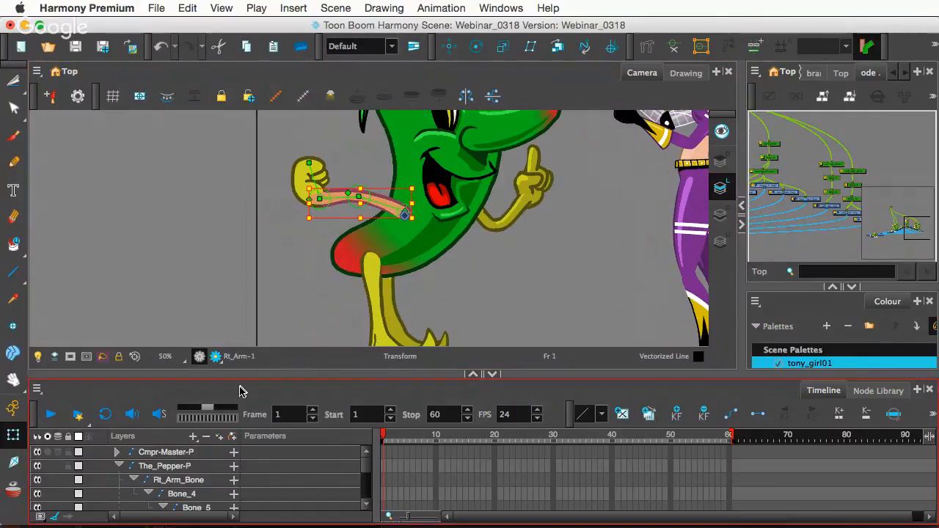
pyautogui.moveTo(242, 373); pyautogui.dragTo(243, 358)
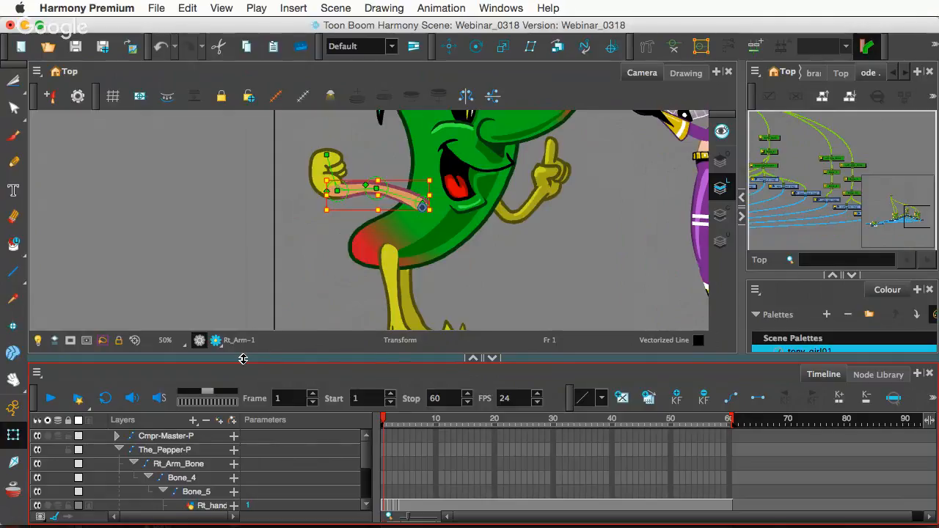
pyautogui.click(333, 351)
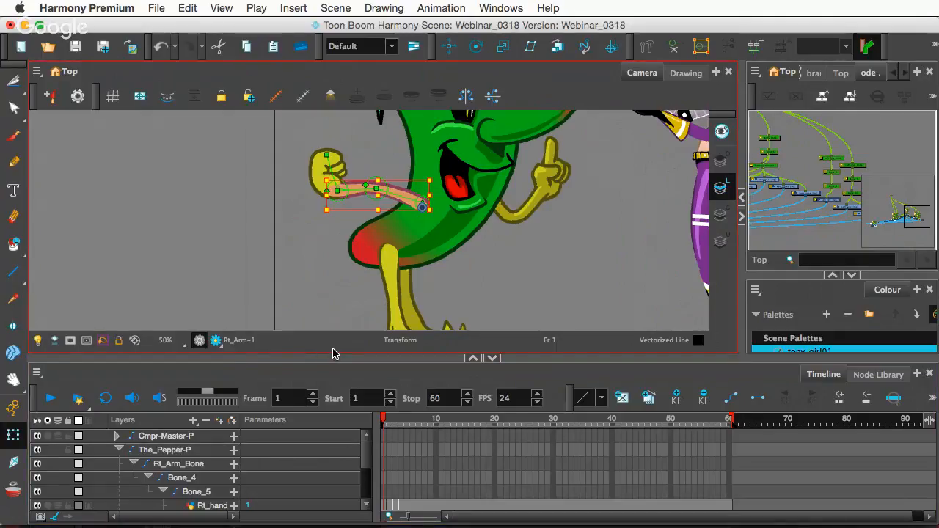
# Step: Select the jalapeño's Rt_hand layer with the Rotate tool active and widen the Node View beside the camera view
pyautogui.scroll(-2, 404, 277)
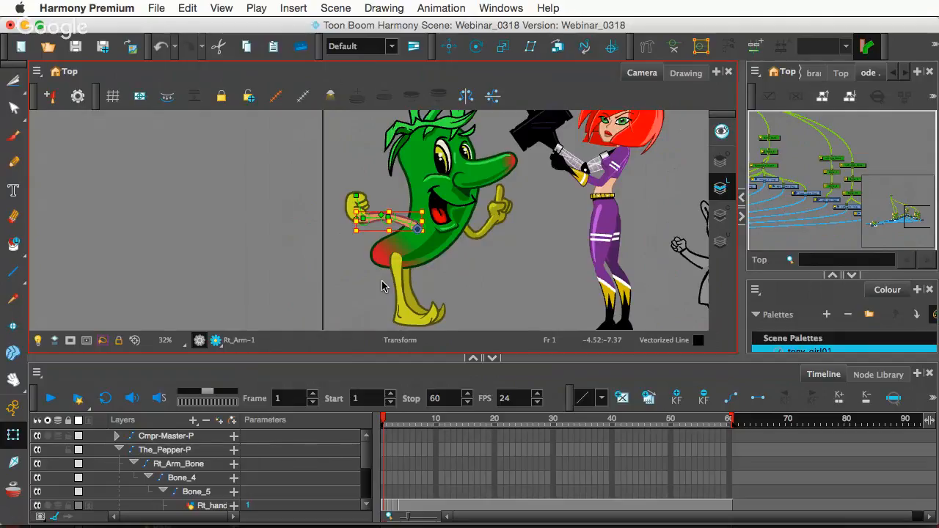
pyautogui.click(209, 505)
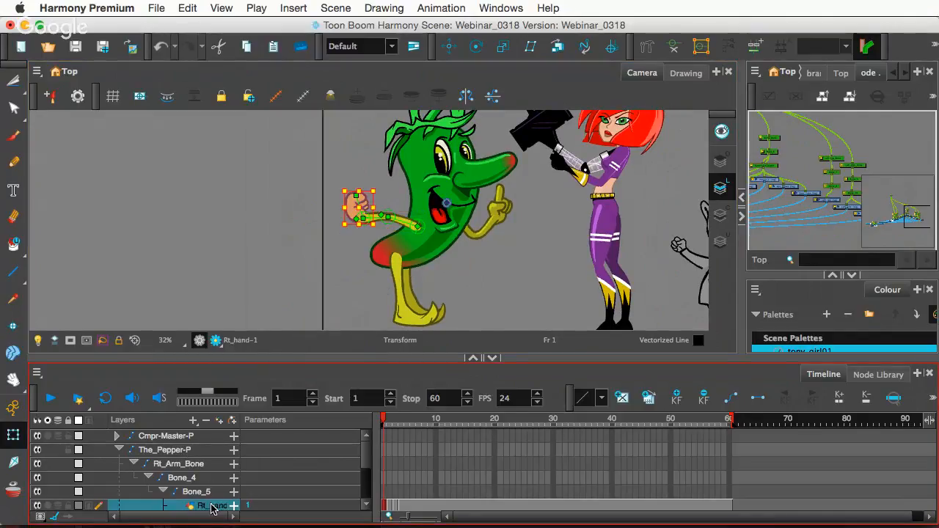
pyautogui.click(476, 46)
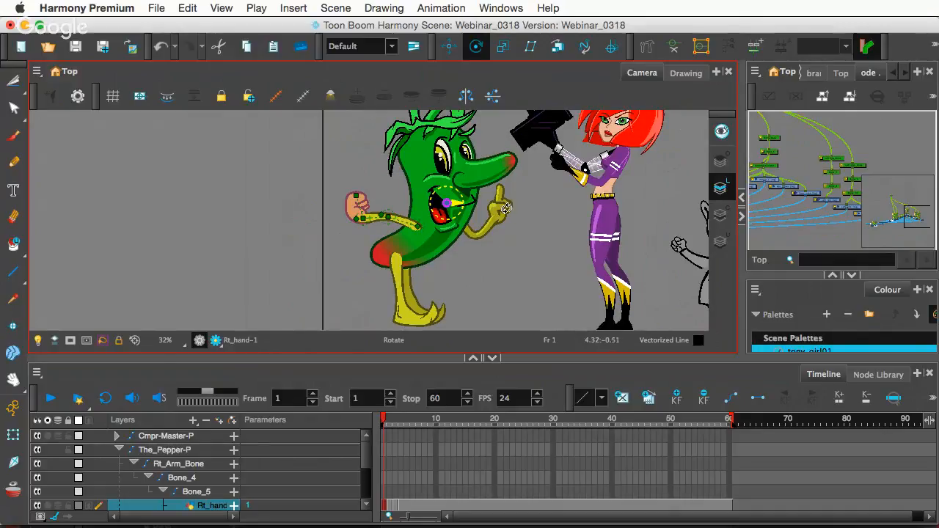
pyautogui.scroll(-2, 507, 208)
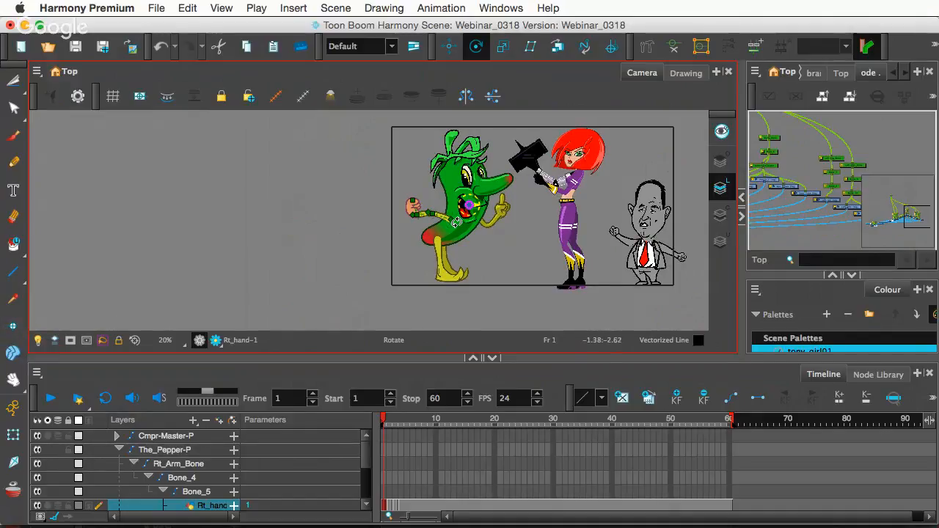
pyautogui.moveTo(744, 254); pyautogui.dragTo(694, 254)
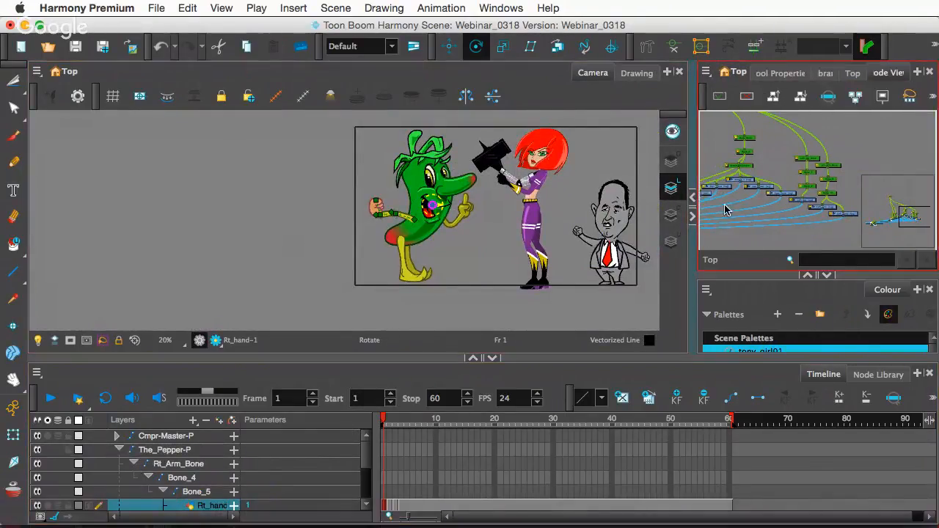
pyautogui.moveTo(693, 237); pyautogui.dragTo(546, 236)
# Step: Try moving the Rt_hand pivot from the jalapeño's mouth to beside the base of the pointing arm, and undo the move
pyautogui.scroll(1, 377, 170)
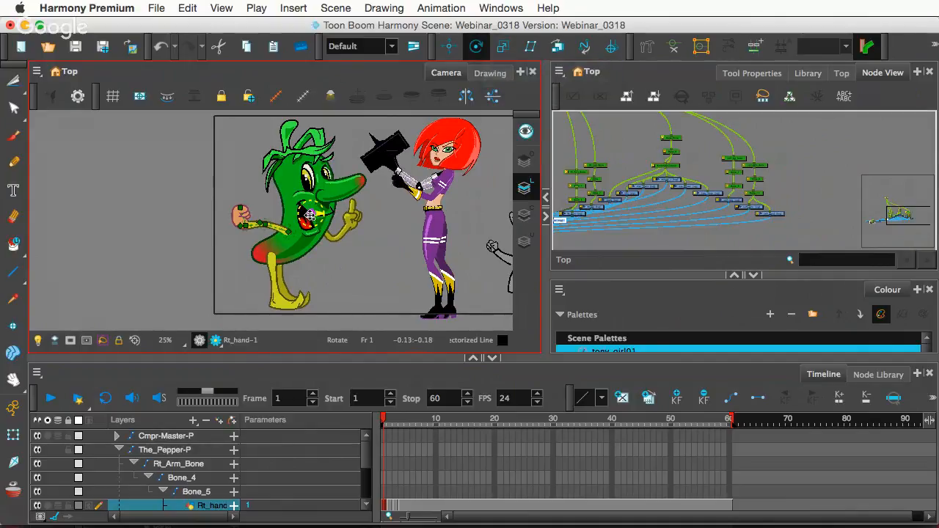
pyautogui.moveTo(310, 215); pyautogui.dragTo(333, 242)
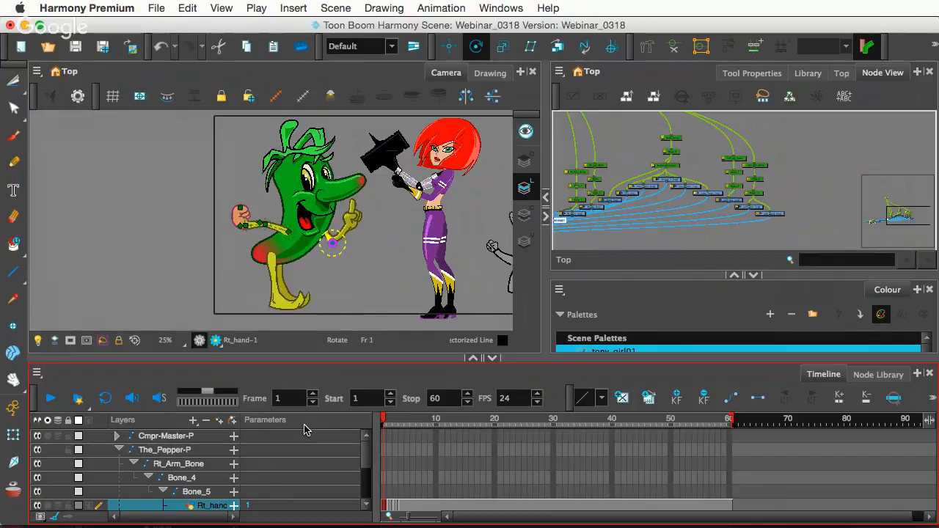
pyautogui.press('super+z')
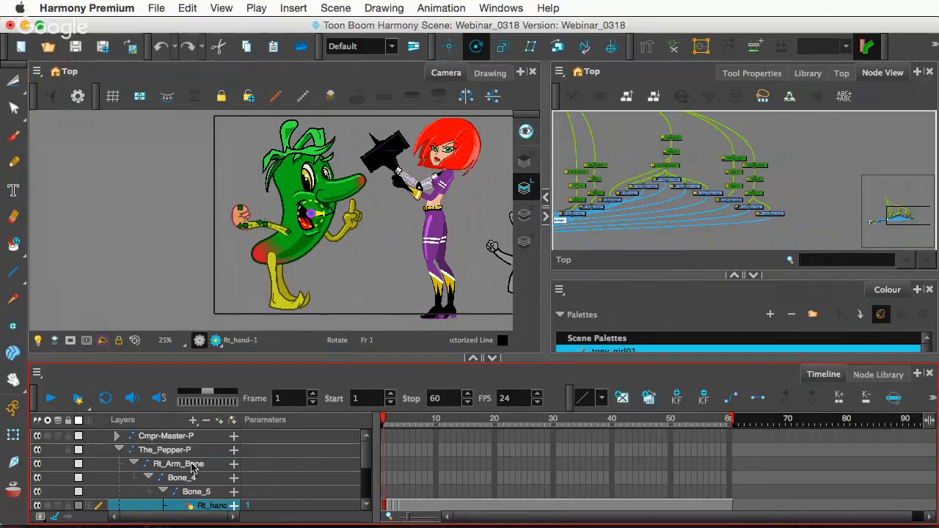
# Step: Select Rt_Arm_Bone and then the Rt_Arm drawing to show its shoulder pivot, and enlarge the timeline to reveal the Rt_Arm layer
pyautogui.click(191, 466)
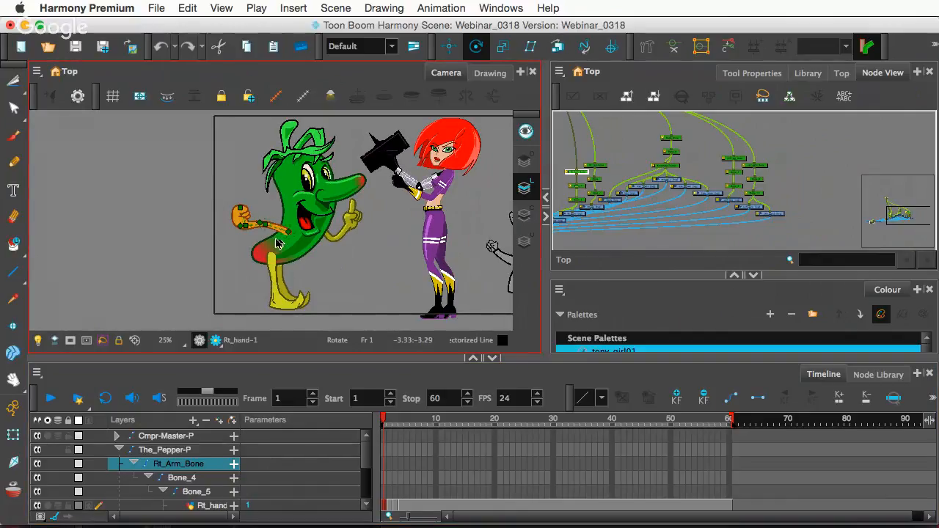
pyautogui.scroll(3, 279, 235)
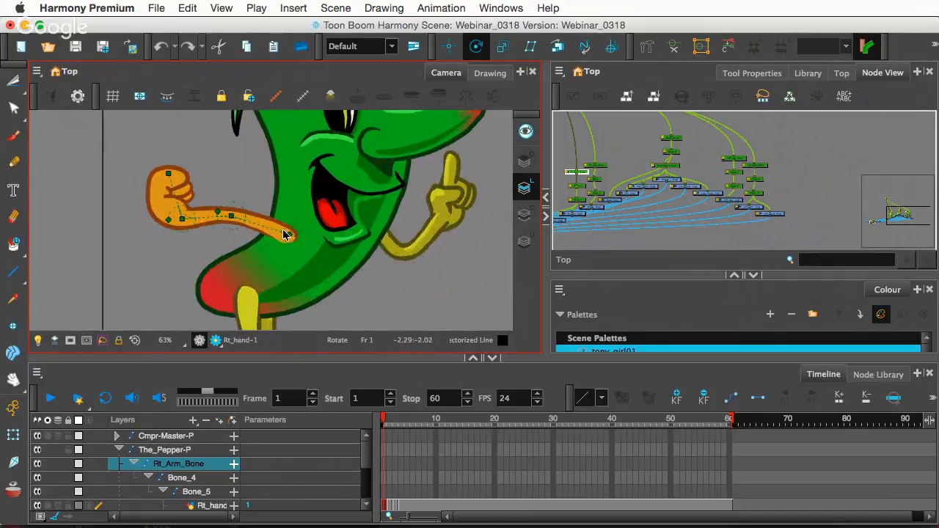
pyautogui.click(285, 234)
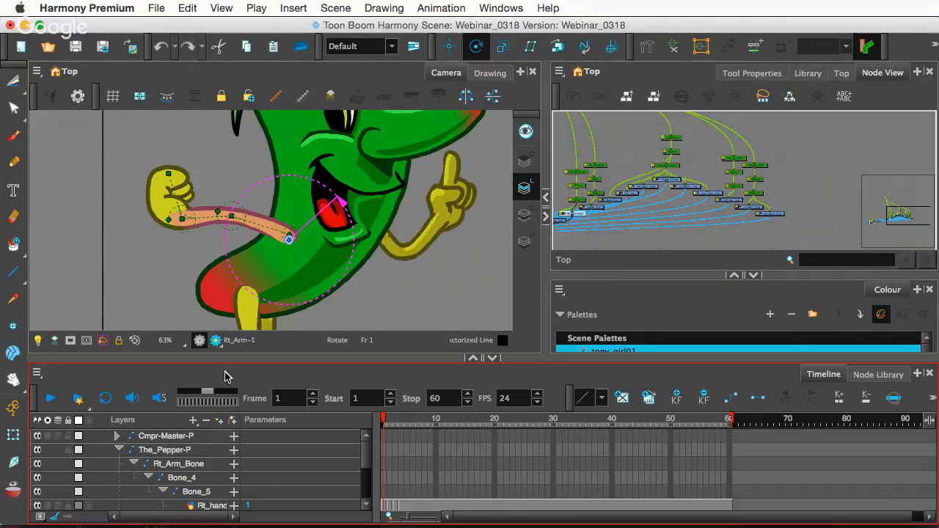
pyautogui.moveTo(231, 357); pyautogui.dragTo(236, 345)
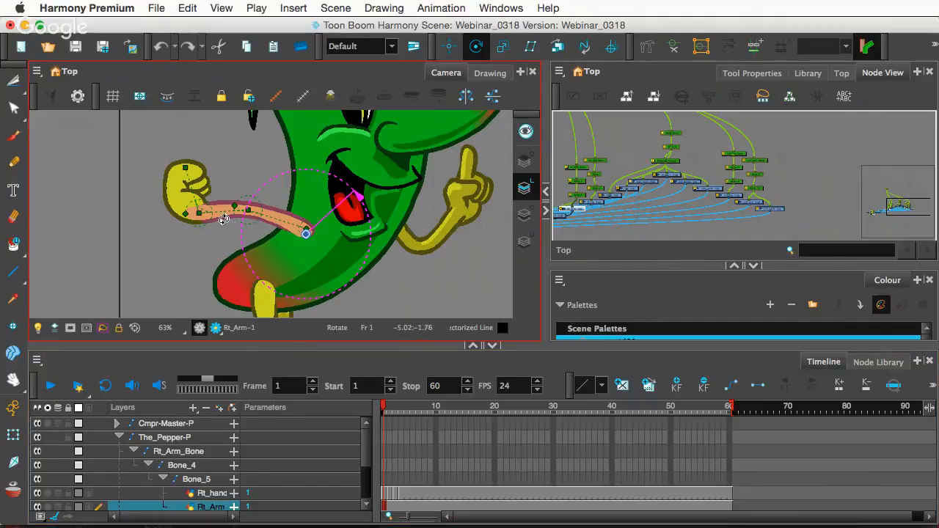
pyautogui.moveTo(220, 212)
pyautogui.mouseDown()
pyautogui.moveTo(221, 223)
pyautogui.moveTo(230, 210)
pyautogui.mouseUp()
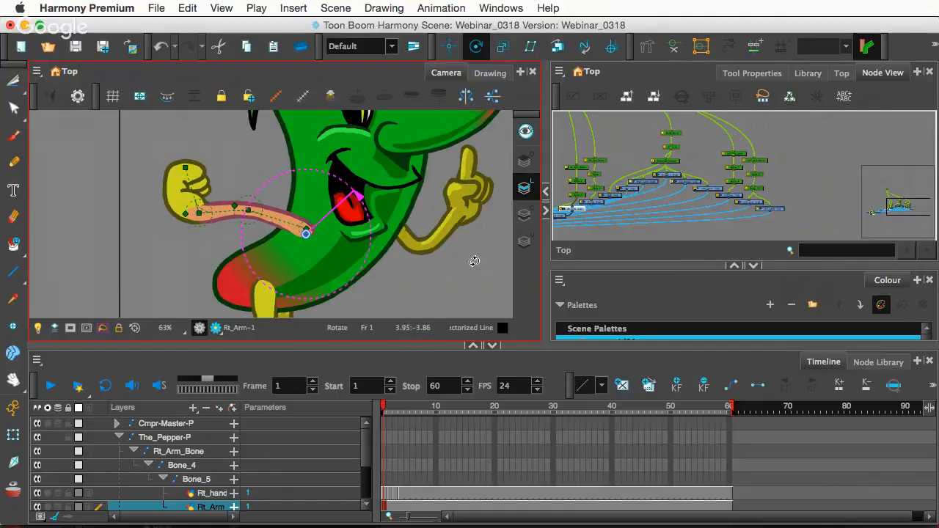
pyautogui.scroll(-4, 474, 261)
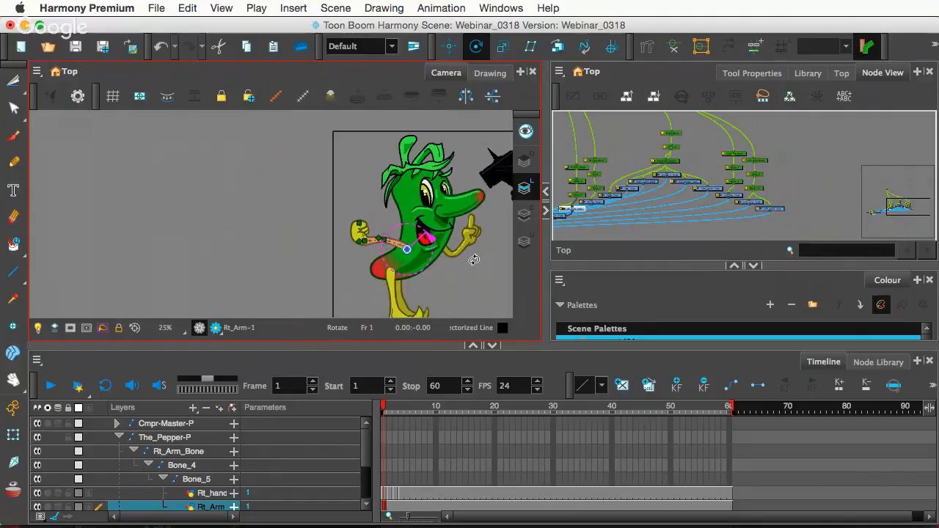
pyautogui.click(306, 360)
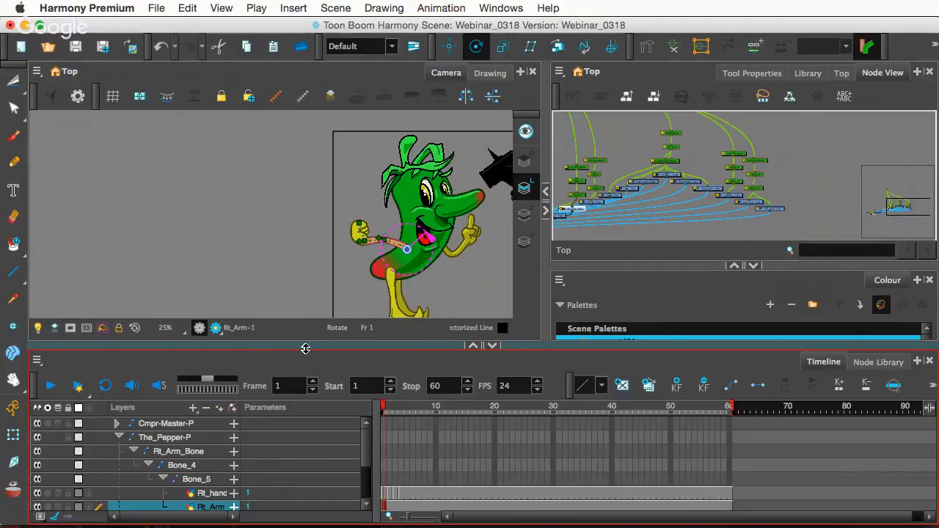
pyautogui.click(444, 291)
# Step: Pose the jalapeño's right arm with the Transform tool by rotating the Bone_5 hand segment, then raising the whole arm with Rt_Arm_Bone
pyautogui.scroll(5, 443, 253)
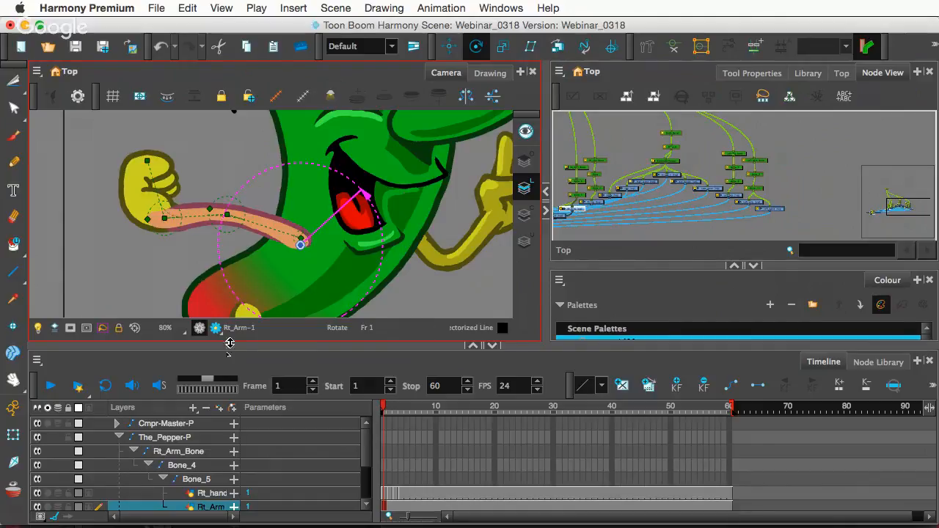
pyautogui.scroll(-2, 213, 488)
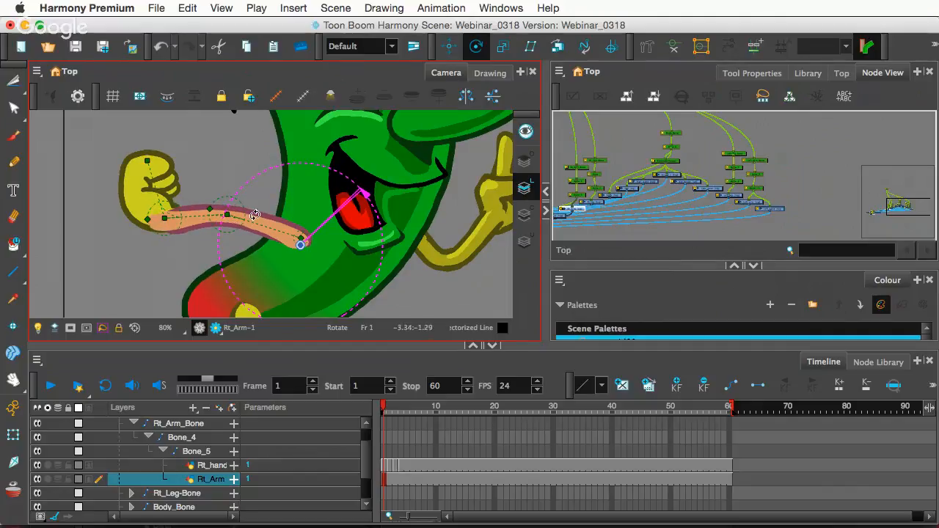
pyautogui.click(13, 433)
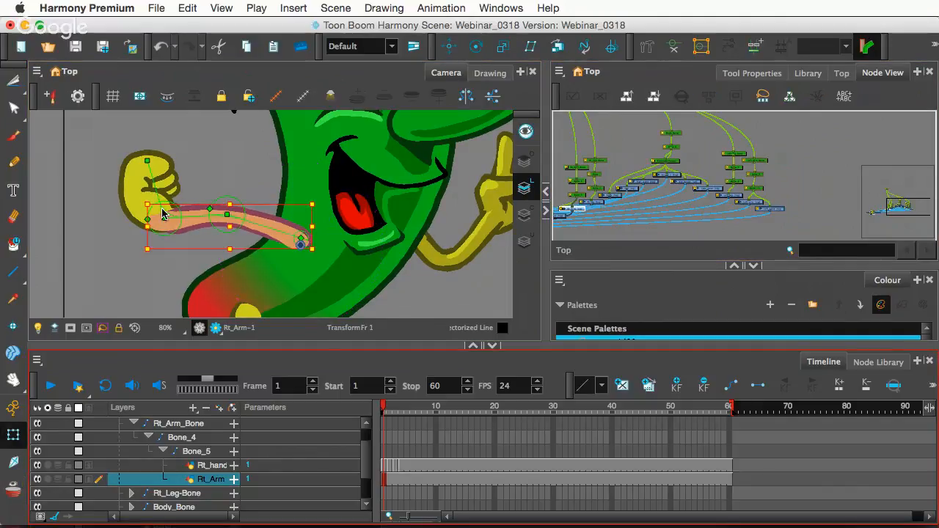
pyautogui.click(144, 186)
pyautogui.moveTo(145, 187)
pyautogui.mouseDown()
pyautogui.moveTo(128, 220)
pyautogui.moveTo(156, 170)
pyautogui.moveTo(121, 211)
pyautogui.moveTo(138, 244)
pyautogui.moveTo(149, 192)
pyautogui.mouseUp()
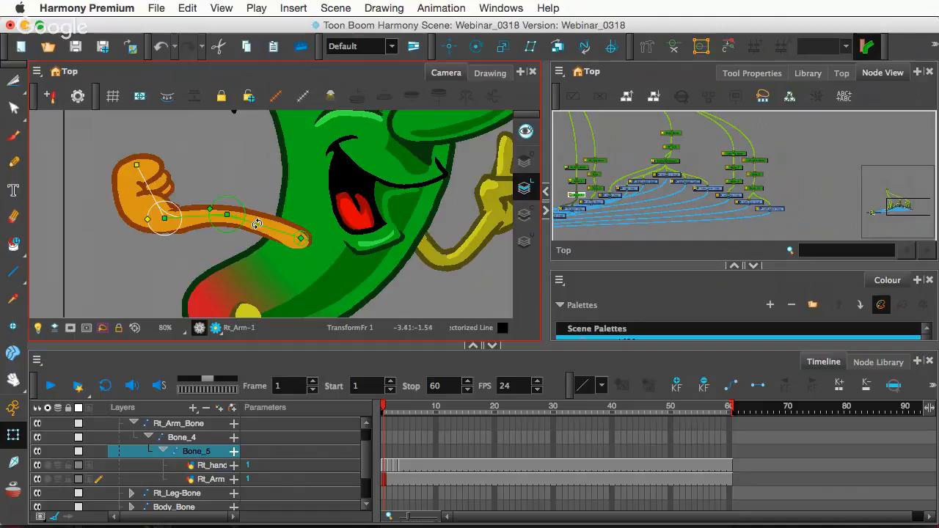
pyautogui.moveTo(253, 222); pyautogui.dragTo(256, 218)
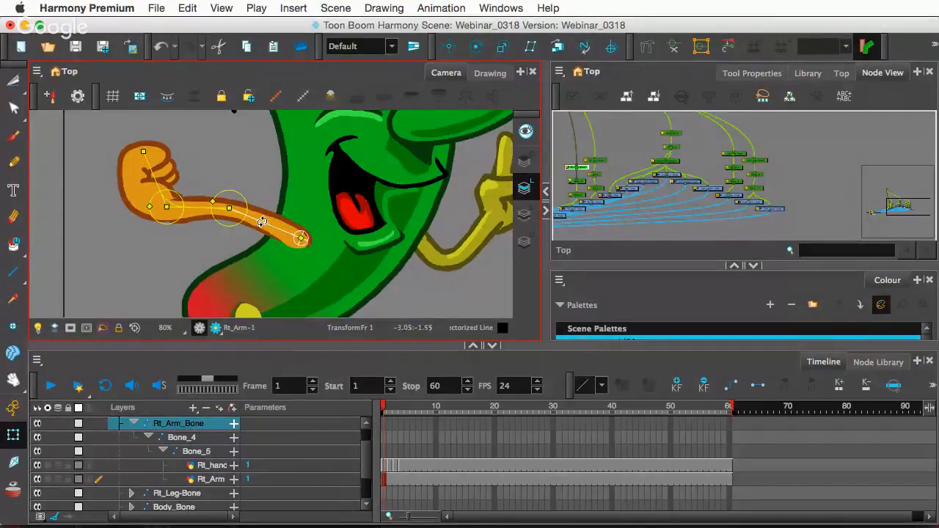
# Step: Select the jalapeño's Rt_leg drawing in the camera view
pyautogui.scroll(-2, 339, 206)
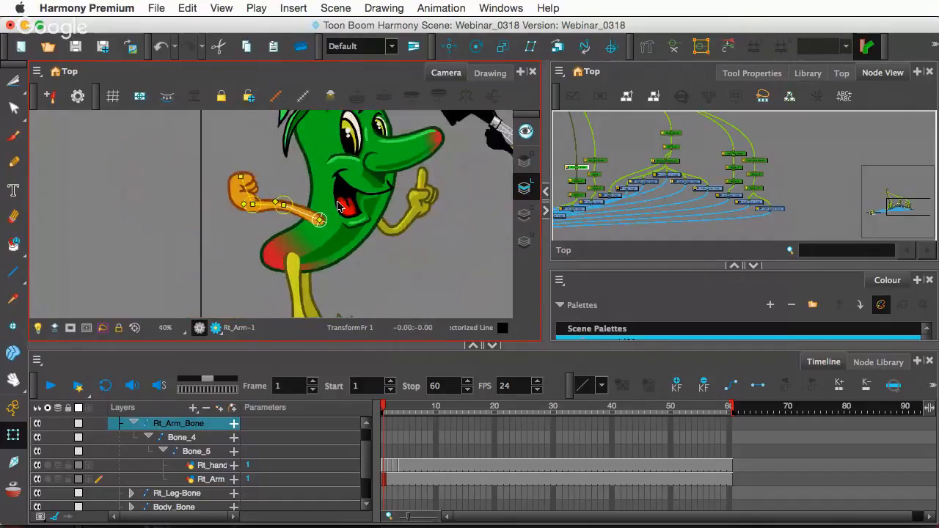
pyautogui.scroll(-1, 339, 207)
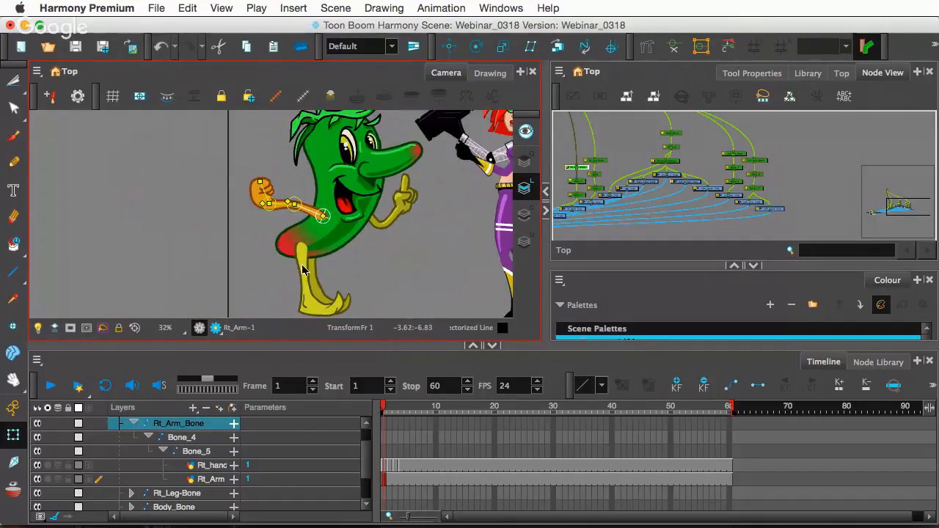
pyautogui.click(305, 273)
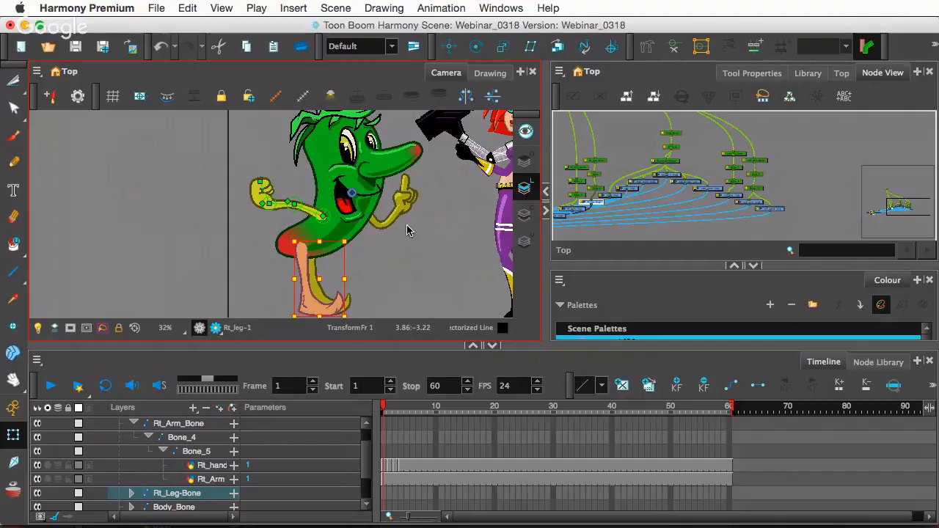
# Step: Shrink the timeline and frame the jalapeño, the red-haired girl and old_dude together in the camera view
pyautogui.moveTo(360, 343); pyautogui.dragTo(361, 363)
pyautogui.moveTo(438, 203); pyautogui.dragTo(333, 205)
pyautogui.scroll(-3, 333, 205)
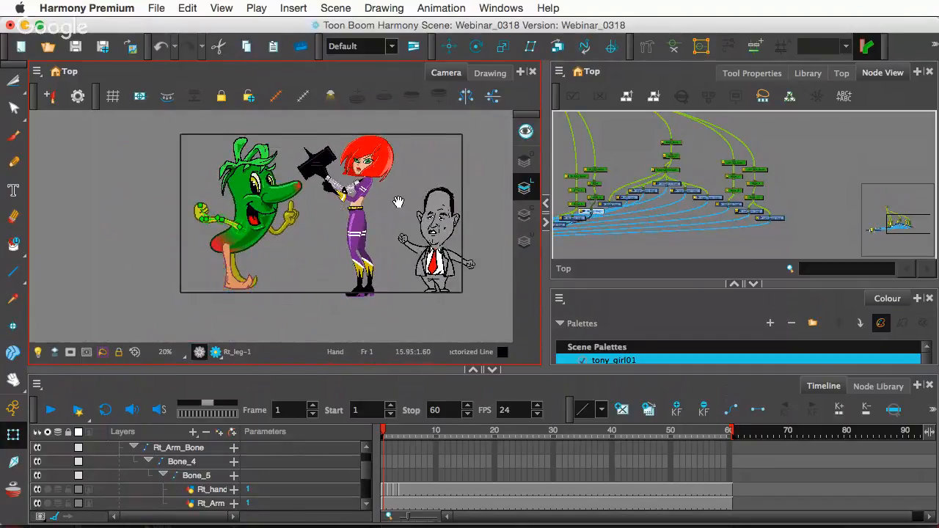
pyautogui.moveTo(400, 204); pyautogui.dragTo(393, 227)
pyautogui.scroll(1, 400, 229)
pyautogui.hotkey('shift', 't')
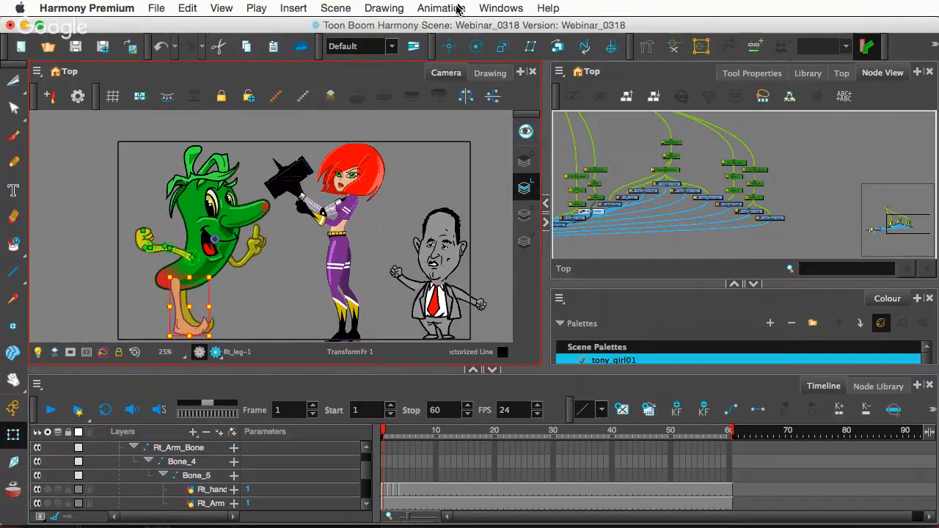
# Step: Switch to the Google Hangouts window in Chrome
pyautogui.click(440, 8)
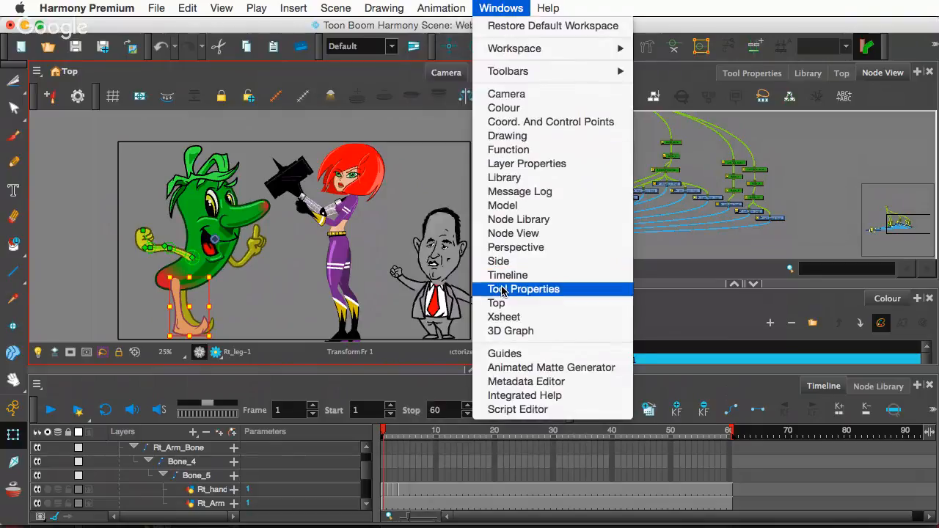
pyautogui.click(504, 6)
pyautogui.moveTo(84, 518)
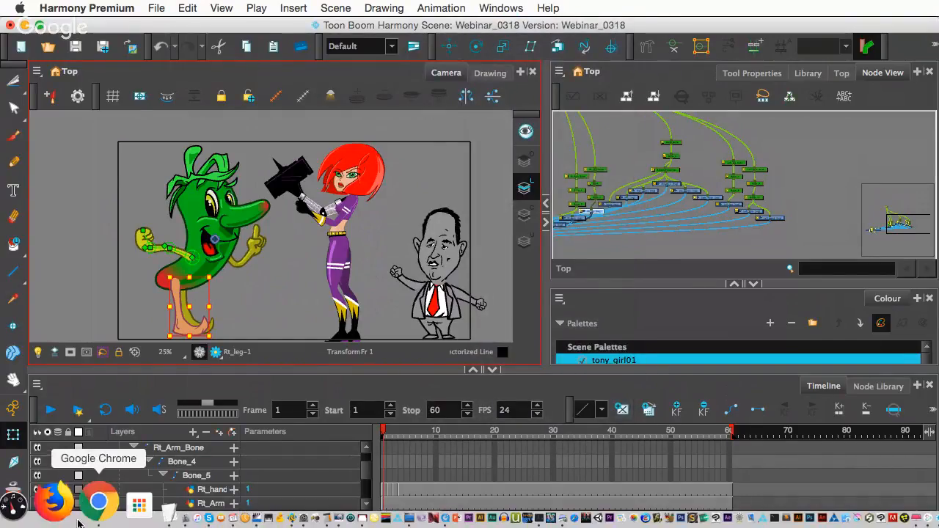
pyautogui.click(85, 503)
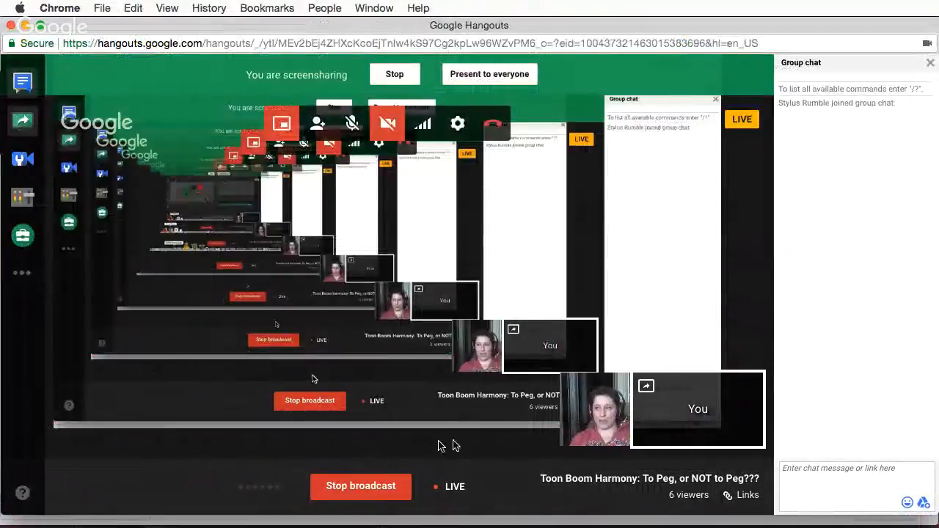
# Step: Switch back to Harmony Premium, select the old_dude drawing, and show its deformation controls for a closer look
pyautogui.moveTo(342, 522)
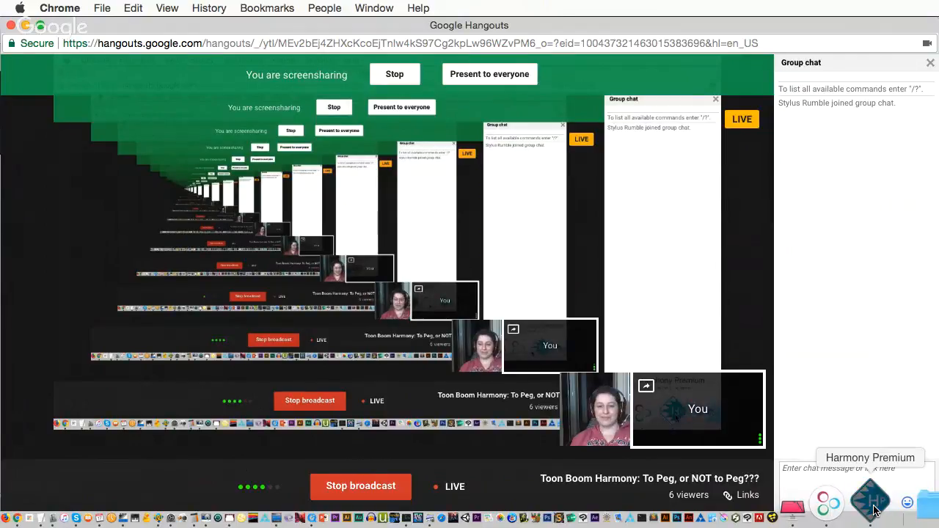
pyautogui.click(873, 513)
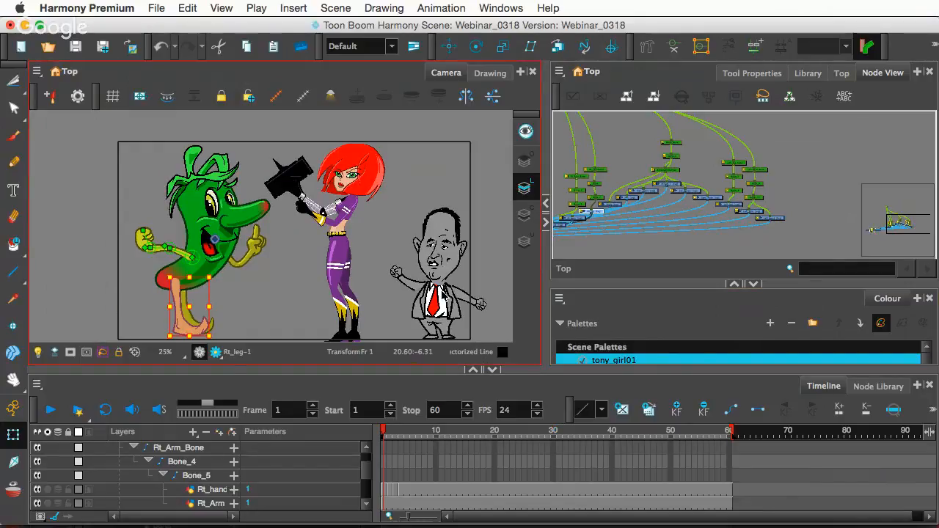
pyautogui.click(443, 295)
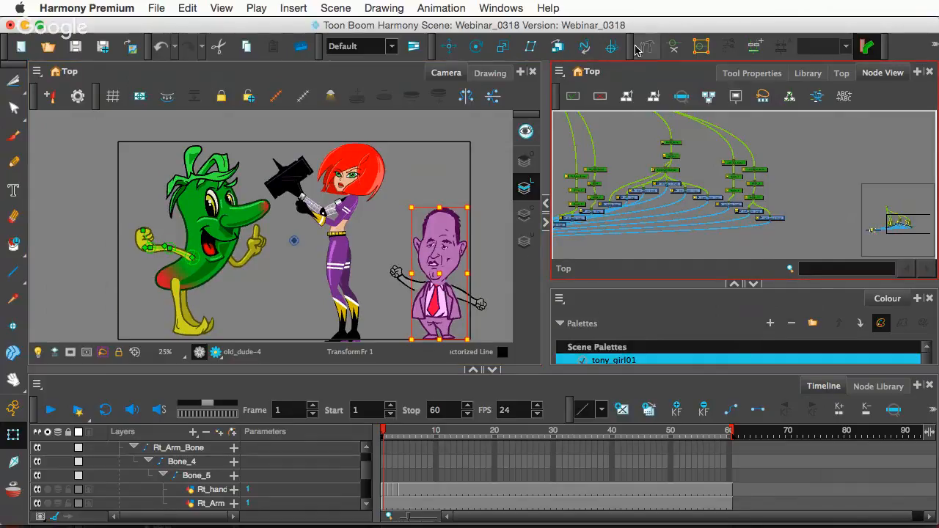
pyautogui.click(679, 47)
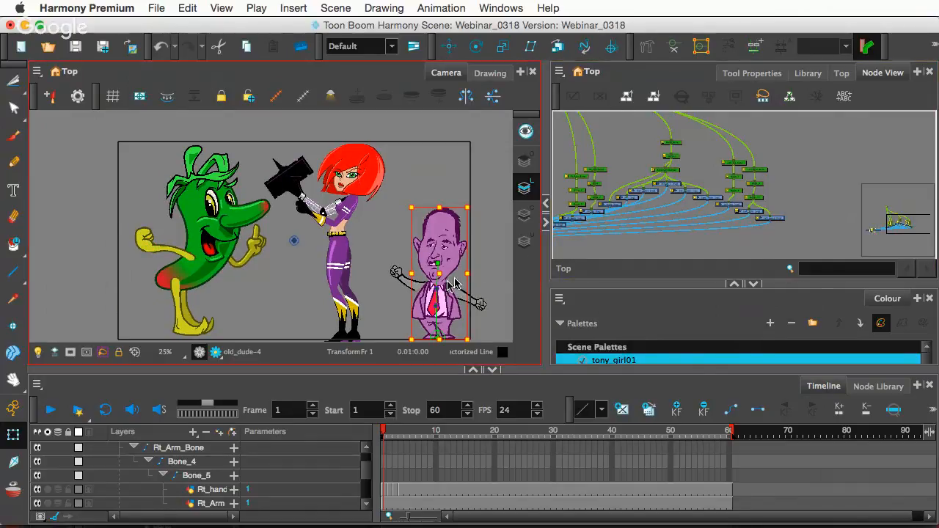
pyautogui.moveTo(437, 265)
pyautogui.mouseDown()
pyautogui.moveTo(440, 254)
pyautogui.moveTo(449, 262)
pyautogui.moveTo(438, 265)
pyautogui.mouseUp()
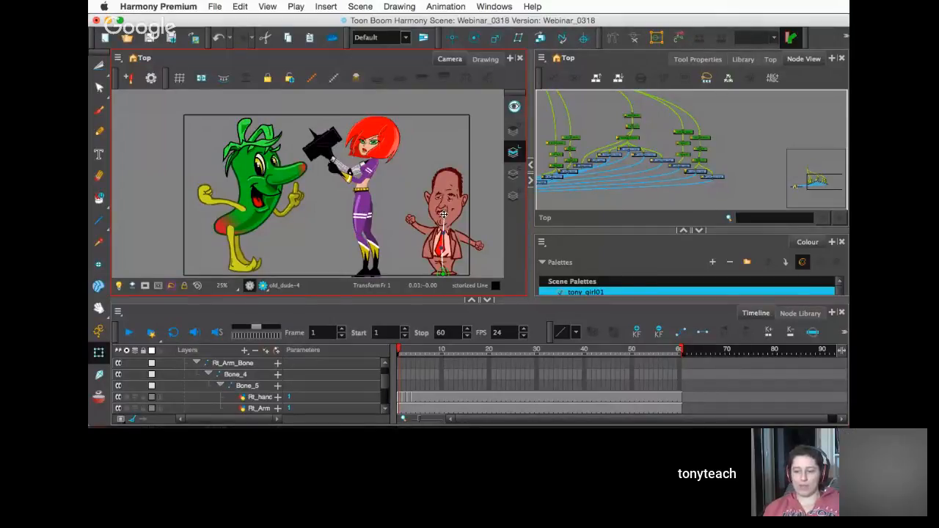
pyautogui.scroll(5, 435, 252)
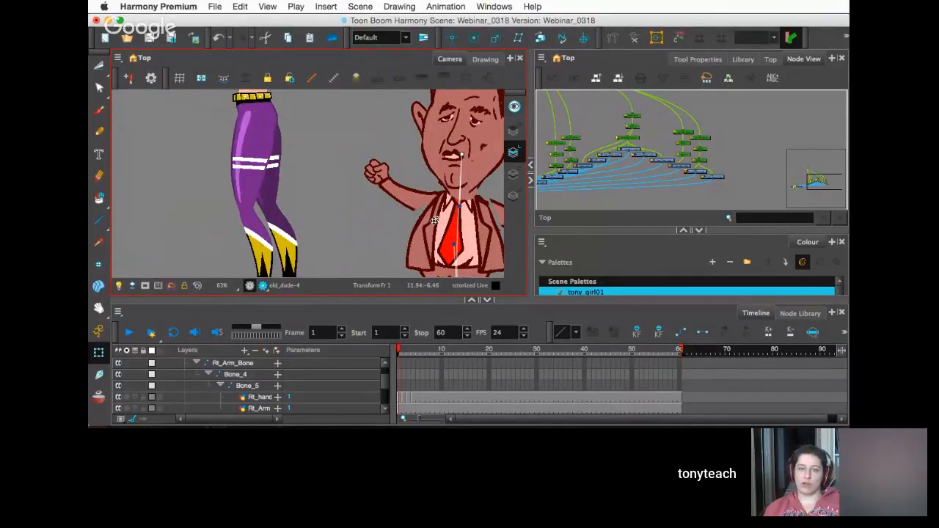
pyautogui.scroll(-5, 435, 220)
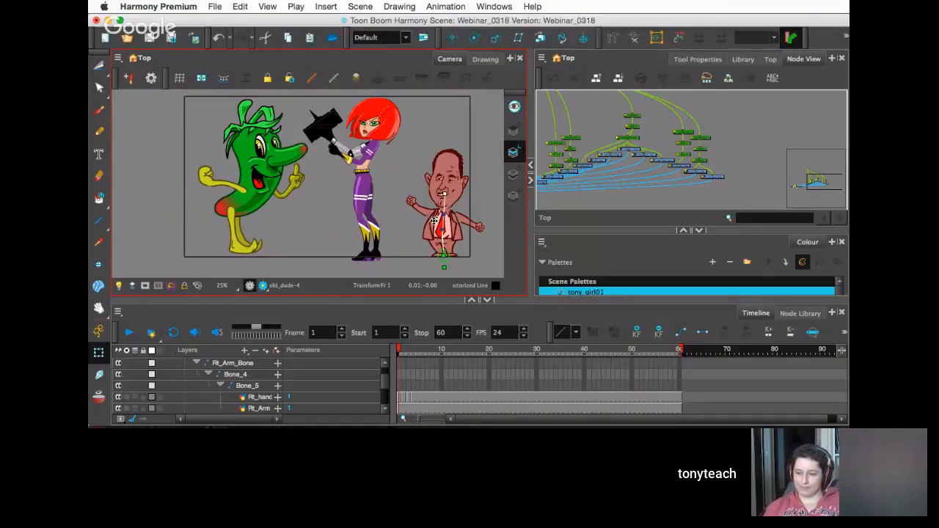
pyautogui.moveTo(454, 422)
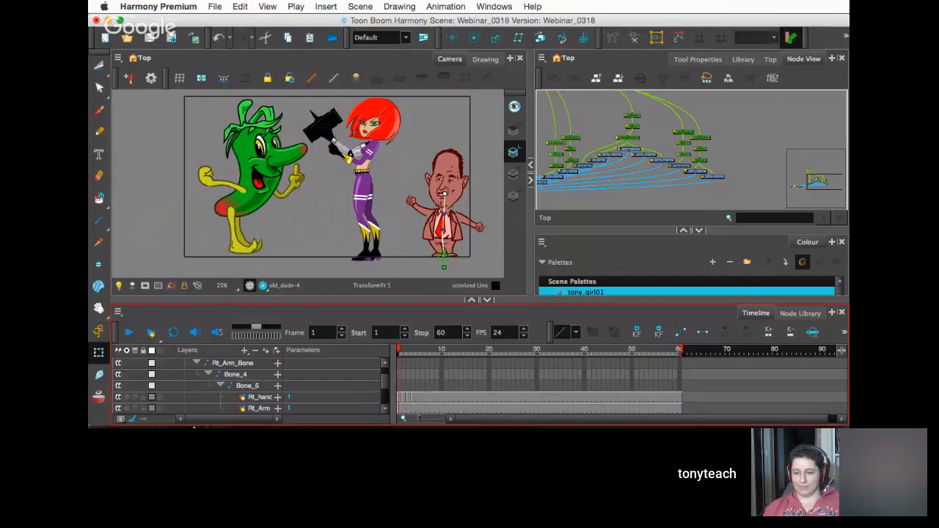
# Step: Return to the Google Hangouts window in Chrome and bring up the other participant's shared Harmony screen
pyautogui.click(161, 416)
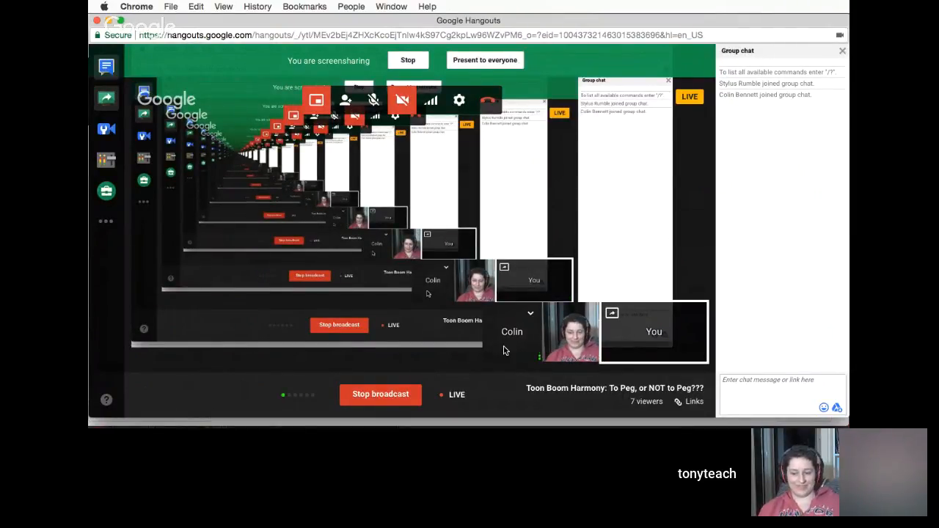
pyautogui.press('F16')
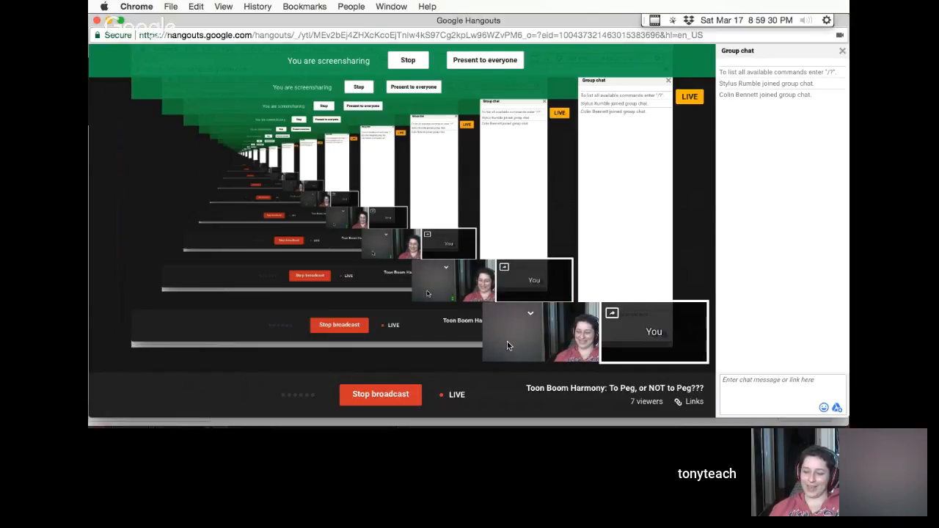
pyautogui.click(565, 356)
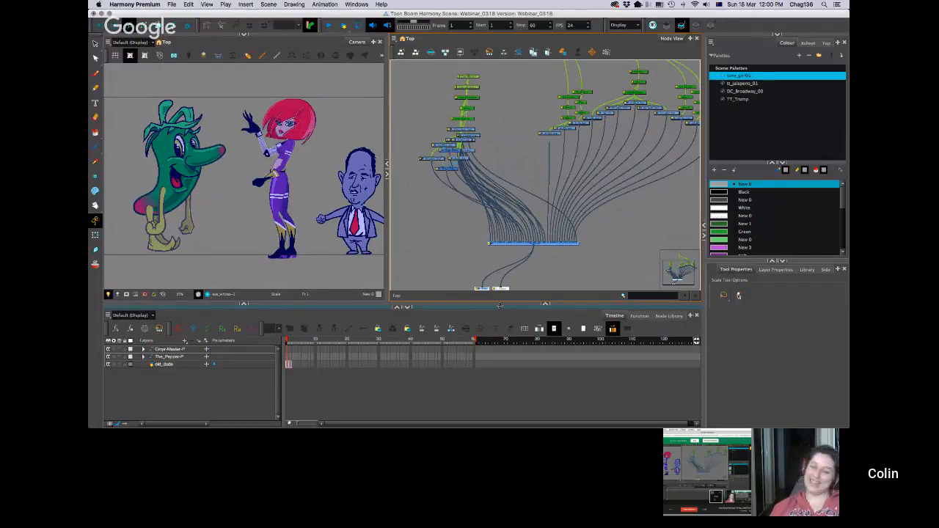
# Step: Add a Sound layer to the timeline of the character scene
pyautogui.click(187, 342)
pyautogui.click(191, 416)
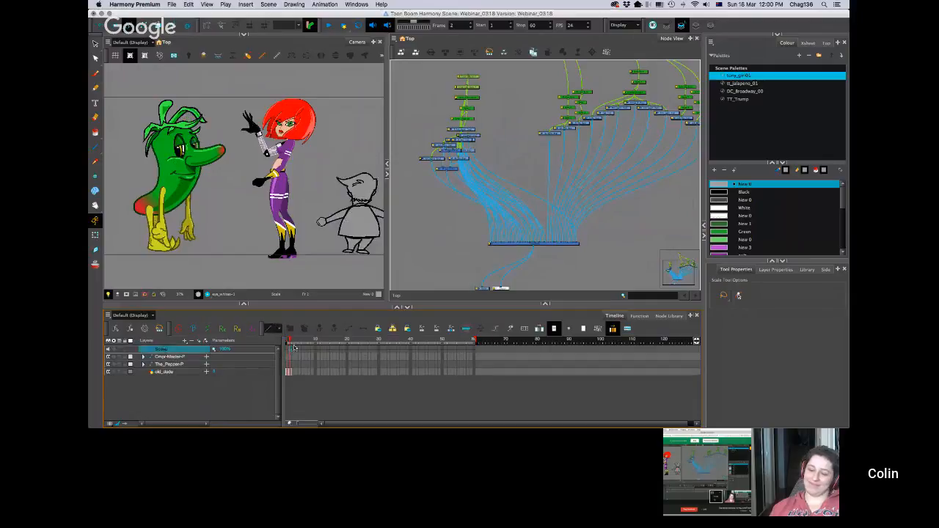
# Step: Show the Layer Properties in an enlarged area and select the Composite node to display its settings
pyautogui.click(775, 269)
pyautogui.moveTo(748, 260); pyautogui.dragTo(710, 176)
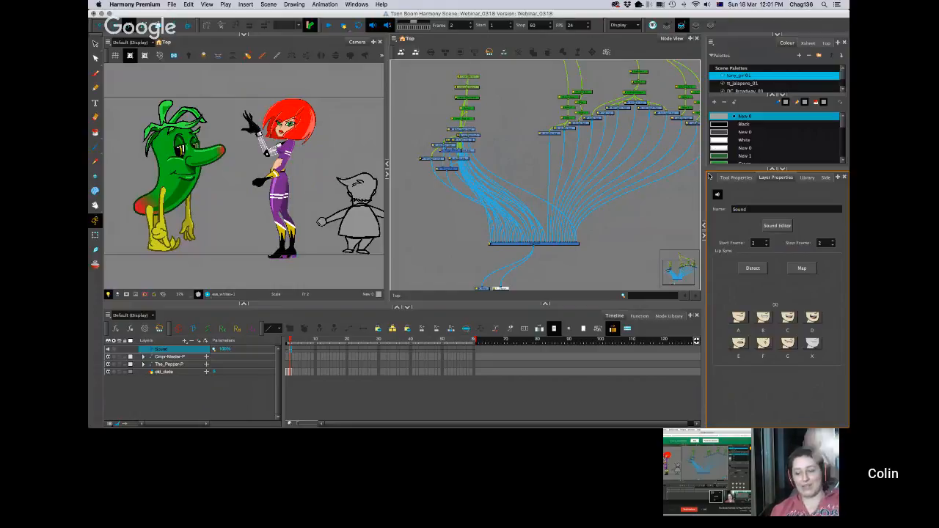
pyautogui.click(514, 248)
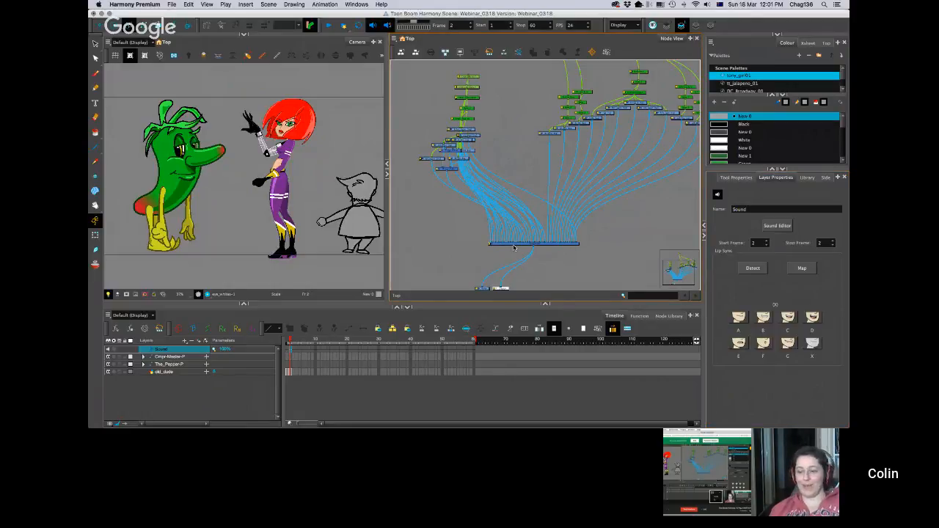
pyautogui.click(515, 246)
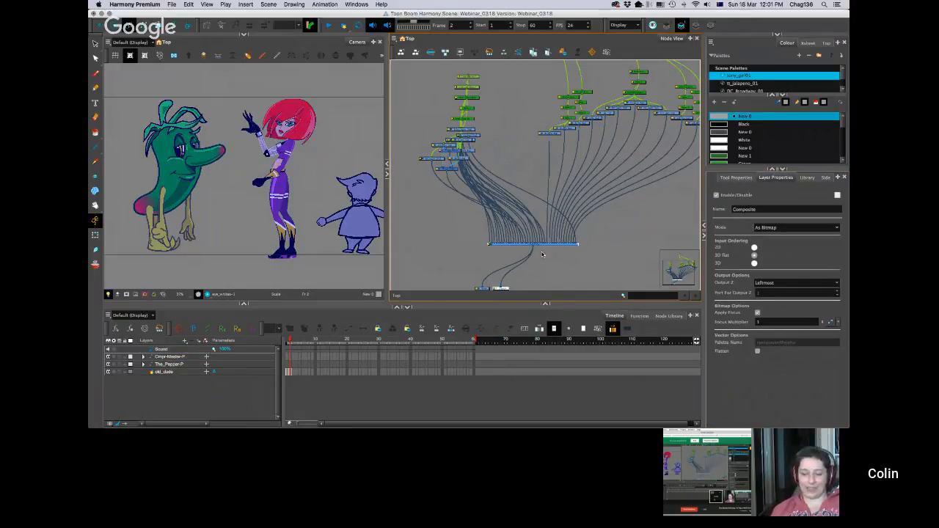
# Step: Pull the girl's lft_eye and neighbouring drawing nodes and the rt_eye-Cutter node out of her crowded node stack
pyautogui.click(455, 172)
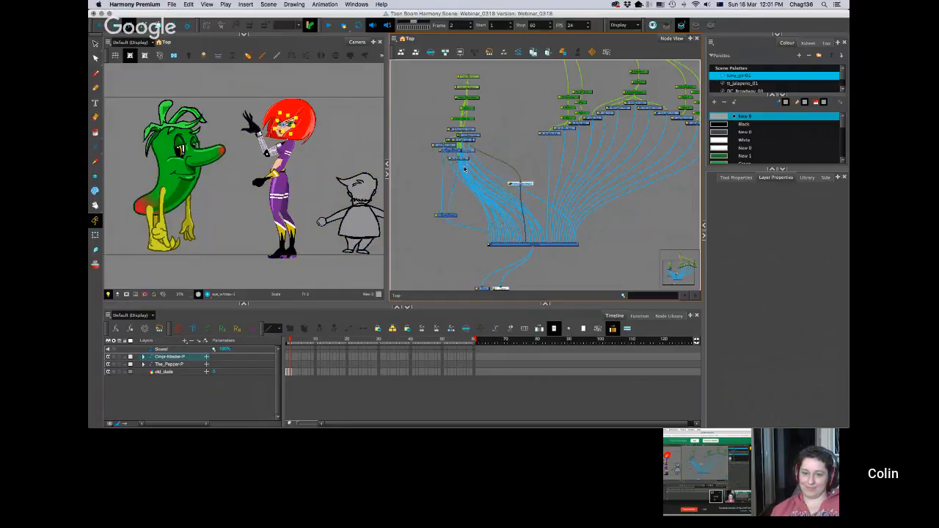
pyautogui.moveTo(478, 193); pyautogui.dragTo(493, 206)
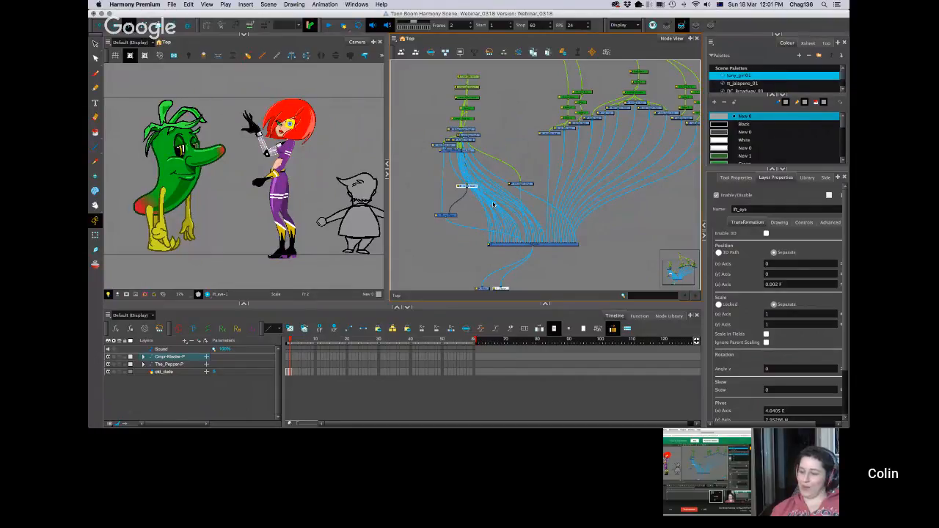
pyautogui.moveTo(449, 153); pyautogui.dragTo(452, 164)
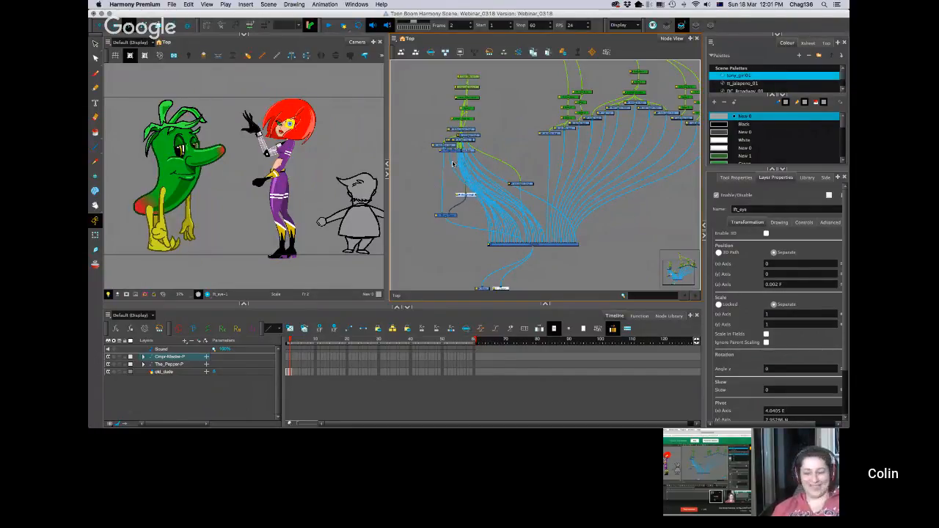
pyautogui.click(459, 151)
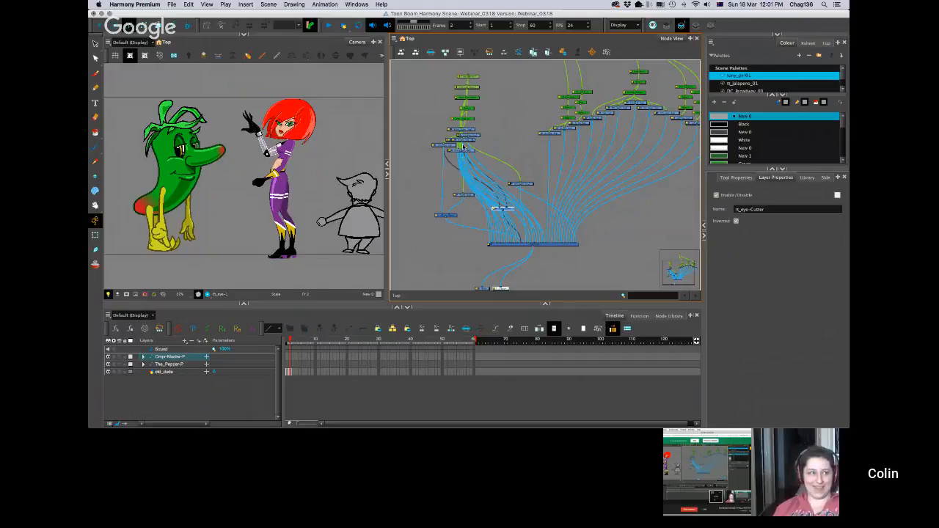
# Step: Try Order Network Up on the girl's stacked drawing nodes, and select the stack together with its pegs
pyautogui.moveTo(431, 126); pyautogui.dragTo(473, 162)
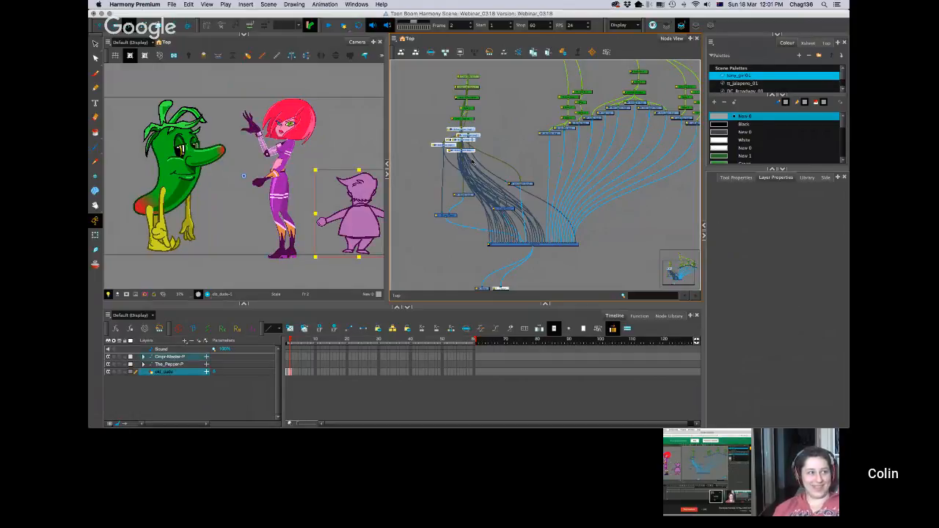
pyautogui.click(401, 53)
pyautogui.click(487, 231)
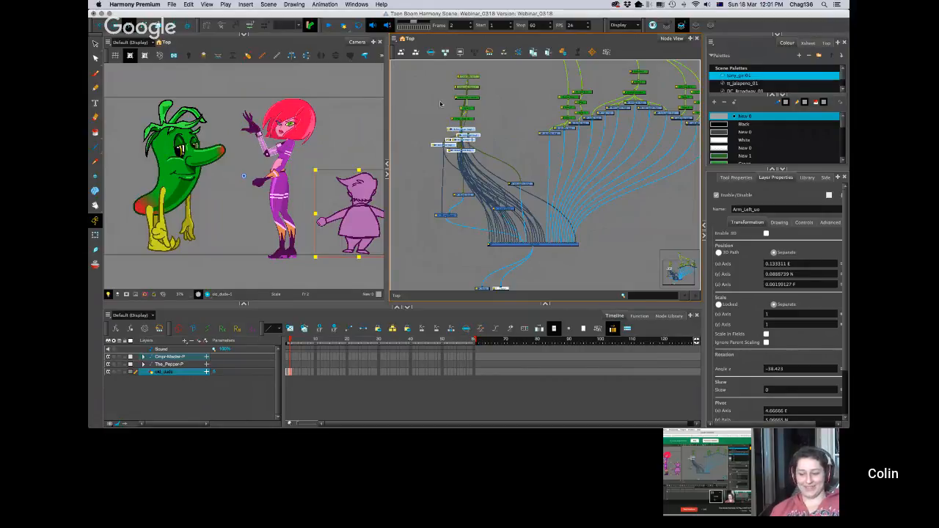
pyautogui.moveTo(433, 70); pyautogui.dragTo(490, 161)
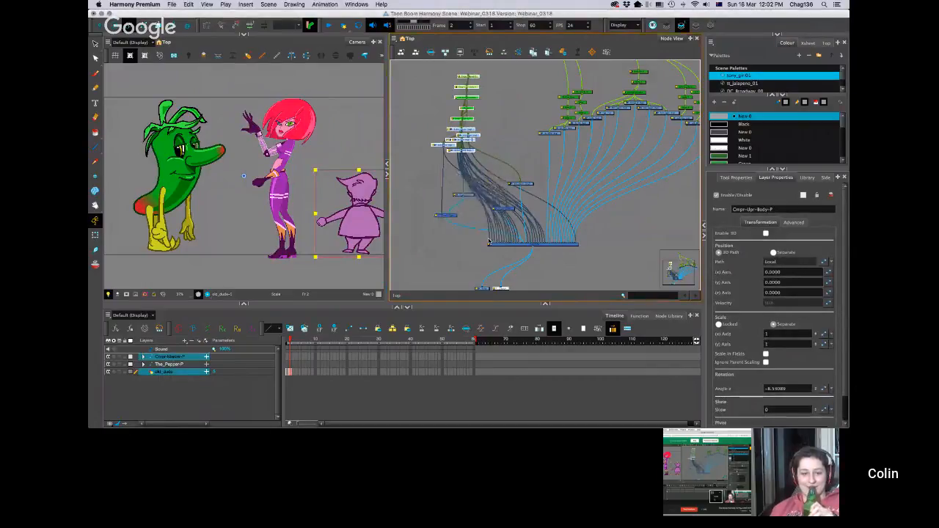
# Step: Spread the girl's gloved hand, Foot_Right, Left_Foot and eye_mask drawing nodes away from the overlapping stack
pyautogui.click(456, 148)
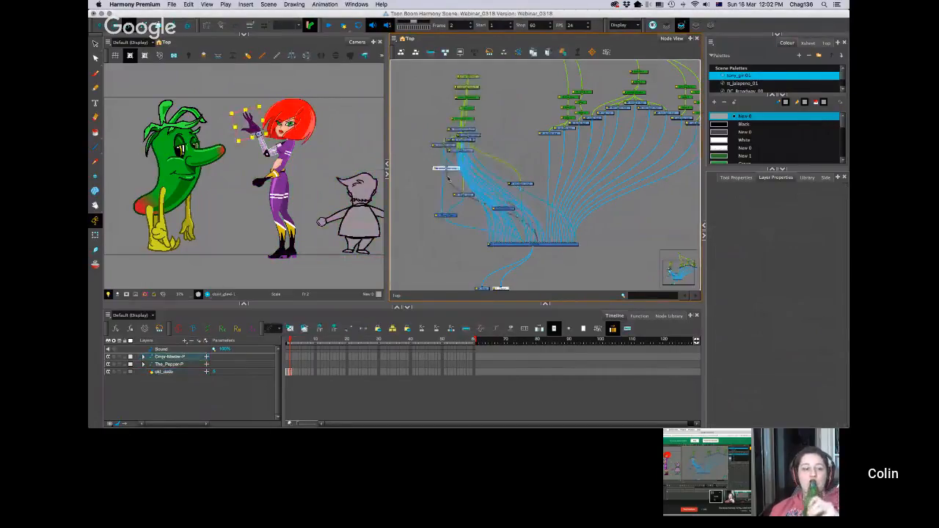
pyautogui.click(488, 201)
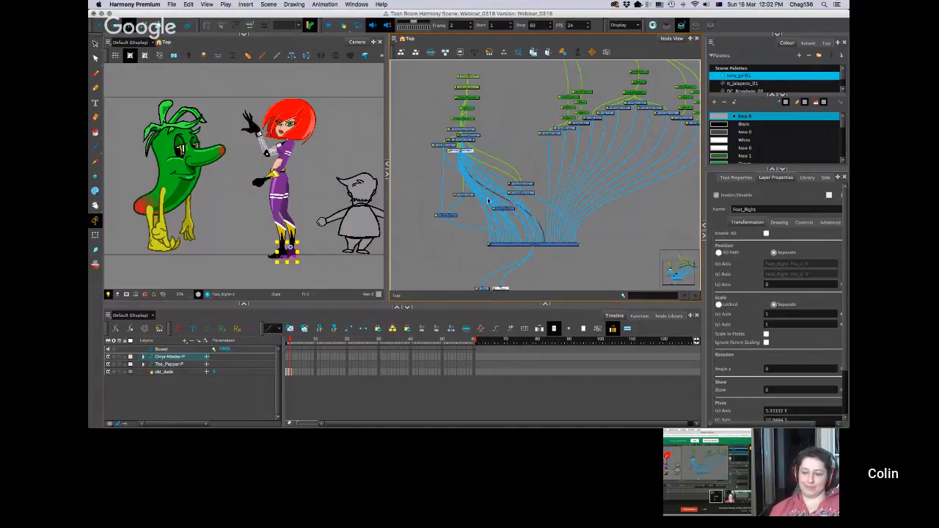
pyautogui.moveTo(460, 152); pyautogui.dragTo(433, 220)
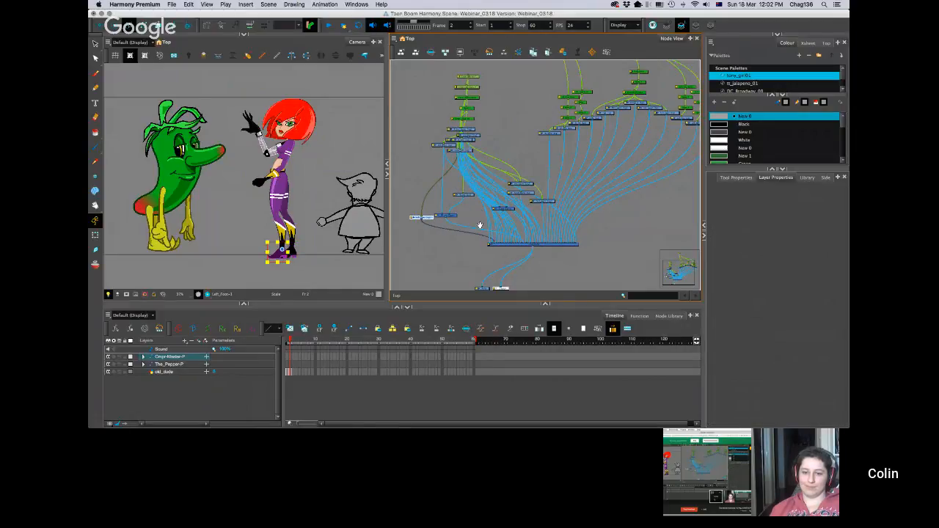
pyautogui.hscroll(-4, 481, 234)
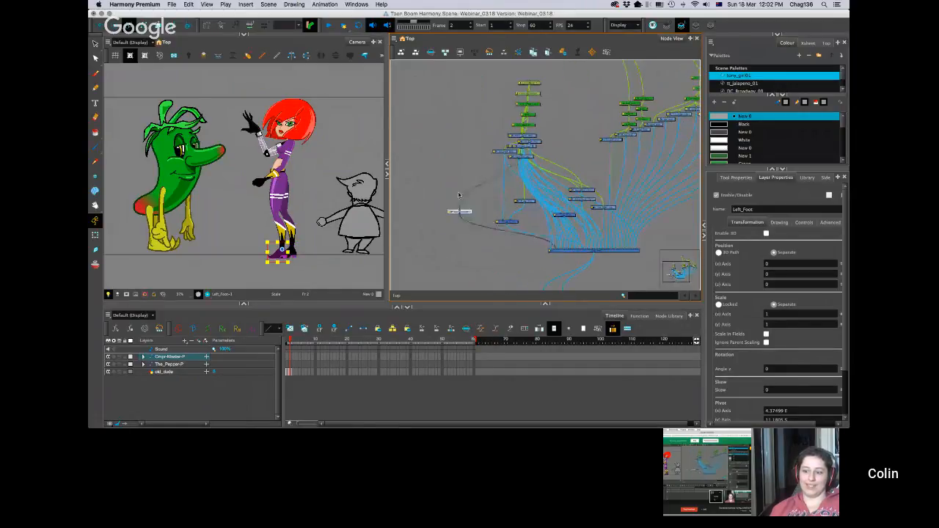
pyautogui.click(501, 163)
pyautogui.moveTo(502, 163); pyautogui.dragTo(473, 161)
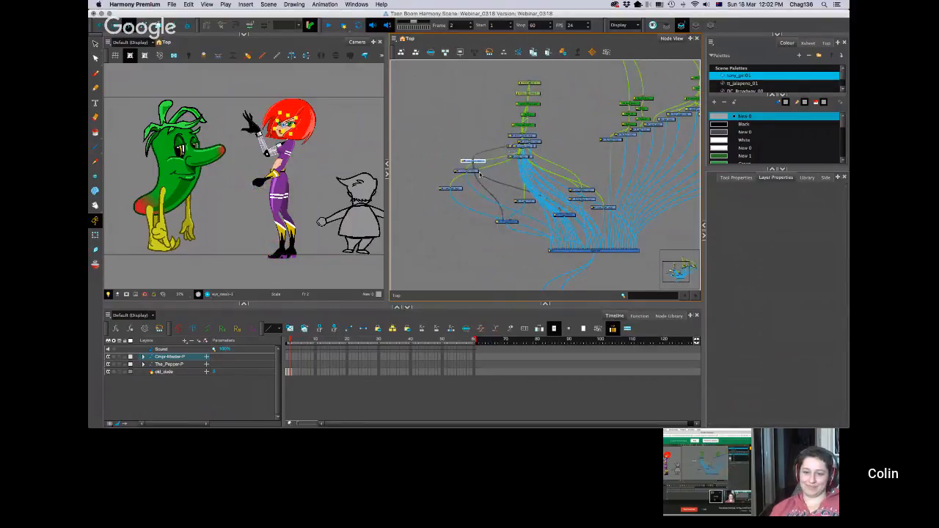
# Step: Move the girl's torso drawing node clear of the nodes stacked beneath the head kinematic output node
pyautogui.press('2')
pyautogui.press('2')
pyautogui.press('2')
pyautogui.press('1')
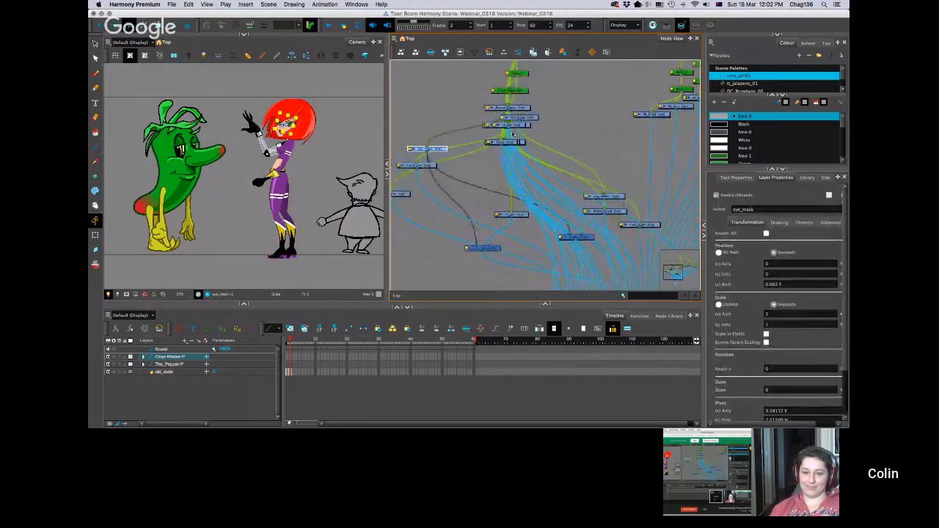
pyautogui.click(461, 168)
pyautogui.moveTo(474, 174); pyautogui.dragTo(497, 181)
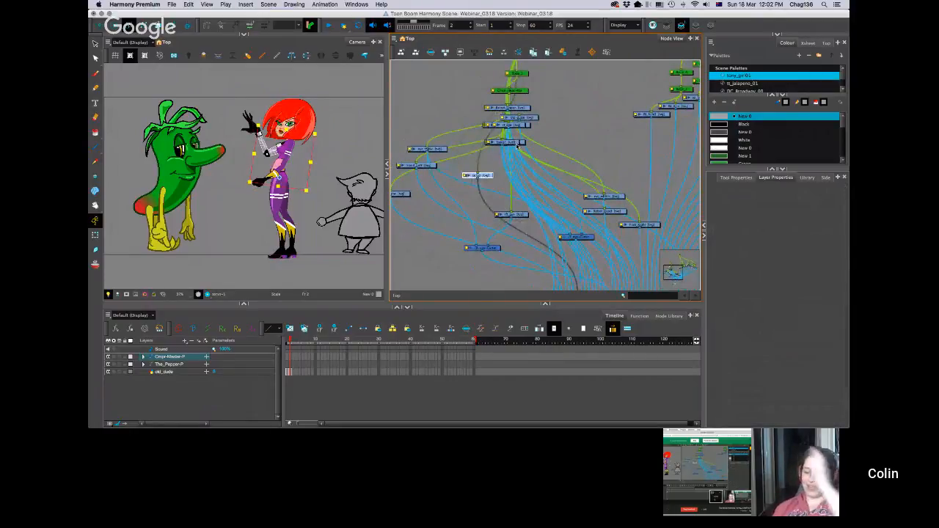
# Step: Try Order Network Up on the spread-out drawing nodes selected together with the Cmpr_Head-KO node
pyautogui.moveTo(421, 84); pyautogui.dragTo(533, 183)
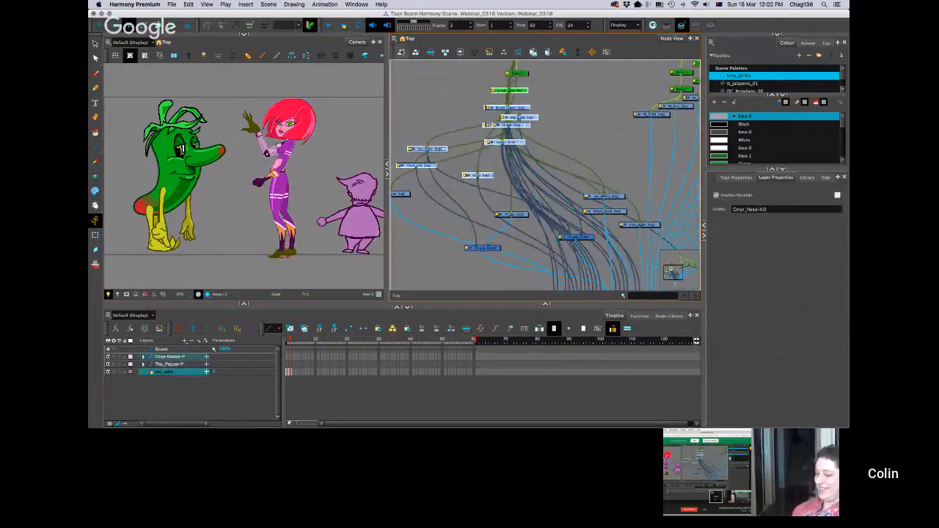
pyautogui.click(402, 52)
pyautogui.click(485, 232)
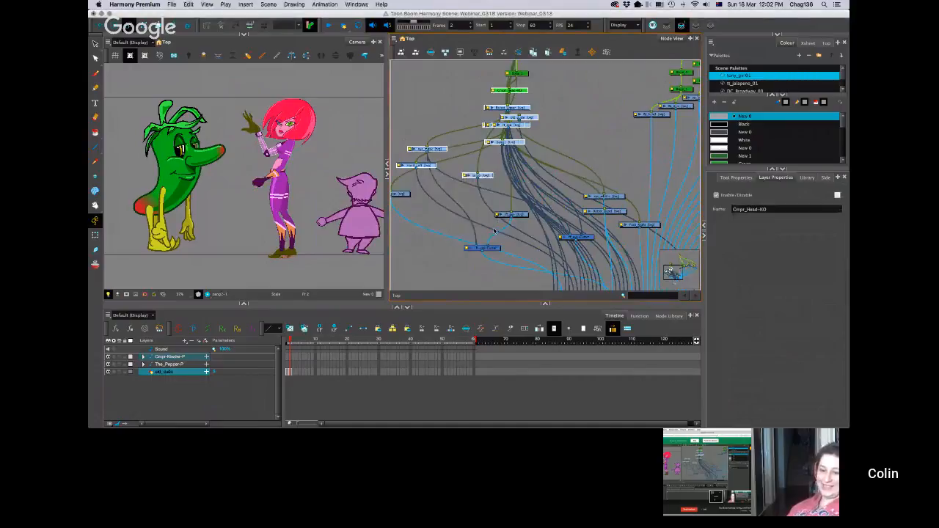
# Step: Separate further overlapping drawing nodes from the girl's stack and from around the eye_mask node
pyautogui.click(442, 114)
pyautogui.moveTo(506, 143); pyautogui.dragTo(542, 181)
pyautogui.click(422, 149)
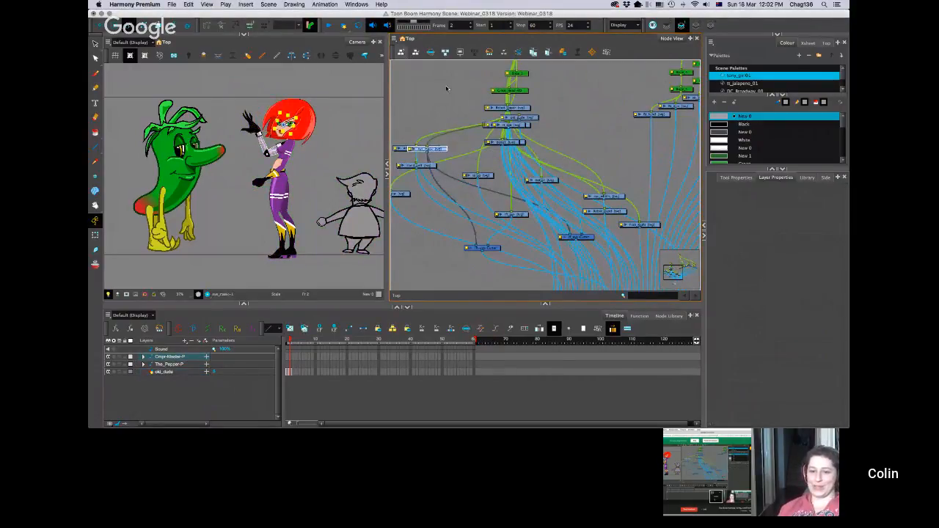
# Step: Try Order Network Down on the girl's selected drawing, eye and head kinematic output nodes
pyautogui.moveTo(412, 81); pyautogui.dragTo(547, 224)
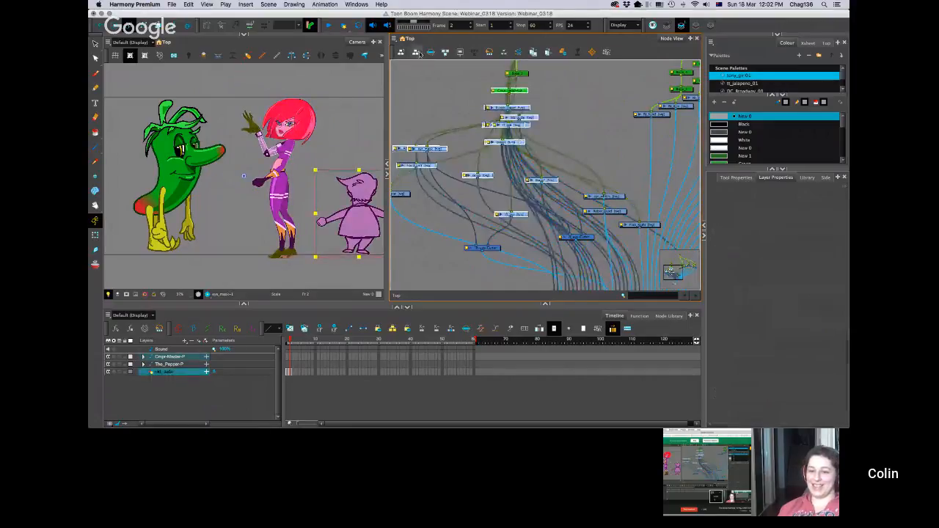
pyautogui.click(416, 53)
pyautogui.click(485, 231)
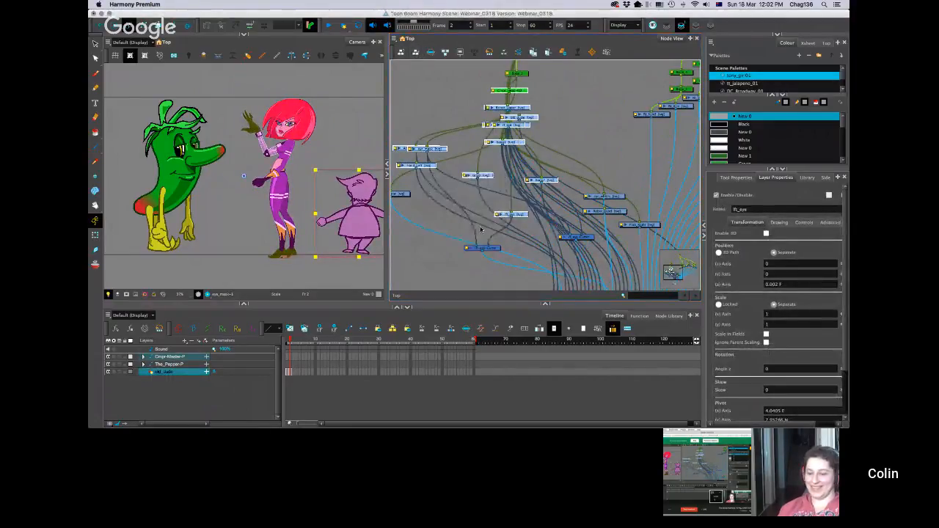
pyautogui.scroll(-5, 513, 206)
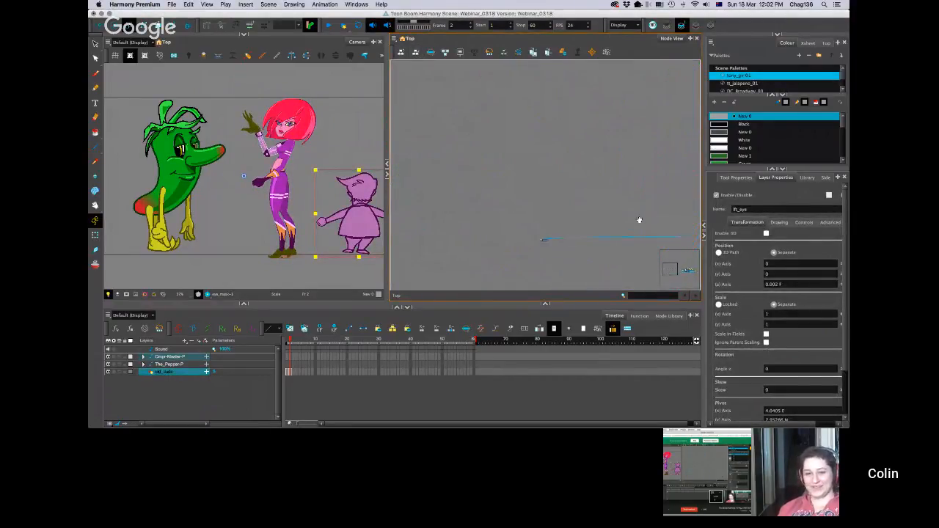
# Step: Undo the last network ordering and run Order Network Down again with X Overlap 25, Layer Spacing 60 and Vertical Spacing 5
pyautogui.hscroll(5, 522, 198)
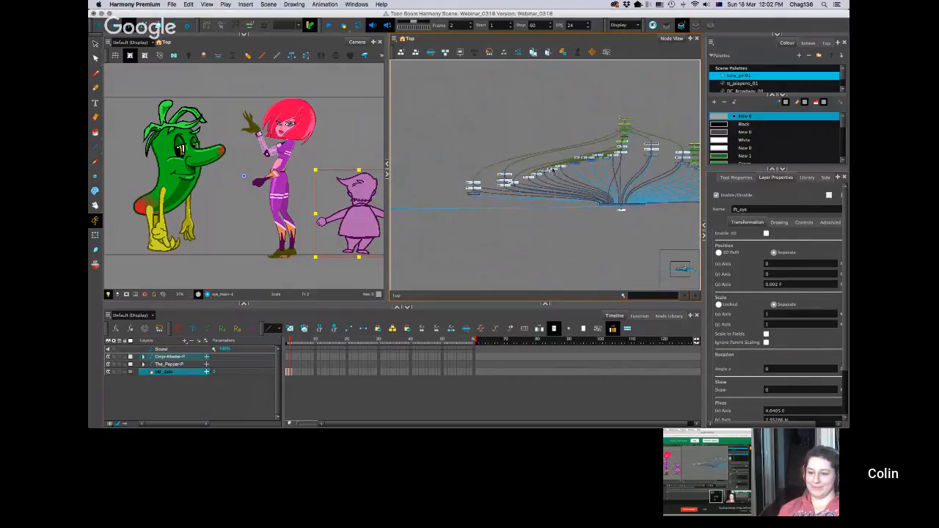
pyautogui.click(479, 153)
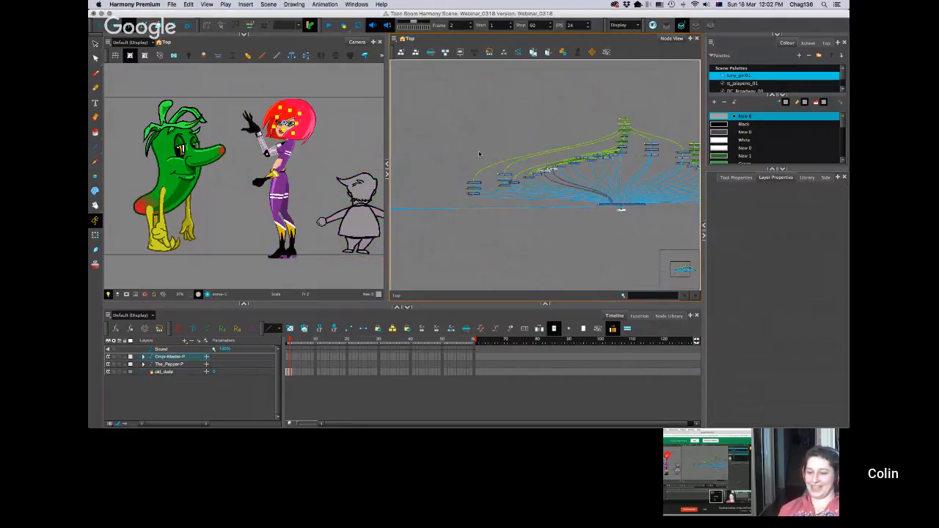
pyautogui.press('o')
pyautogui.moveTo(440, 196); pyautogui.dragTo(497, 232)
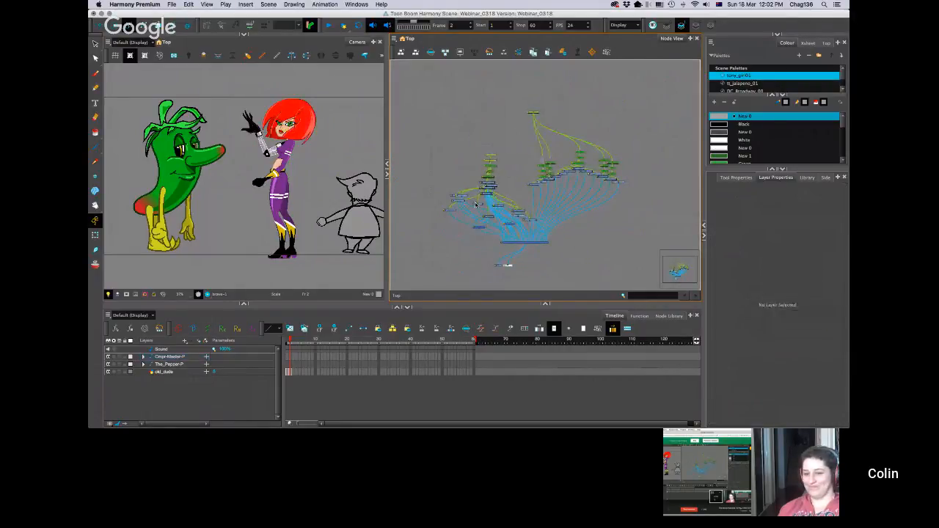
pyautogui.click(417, 53)
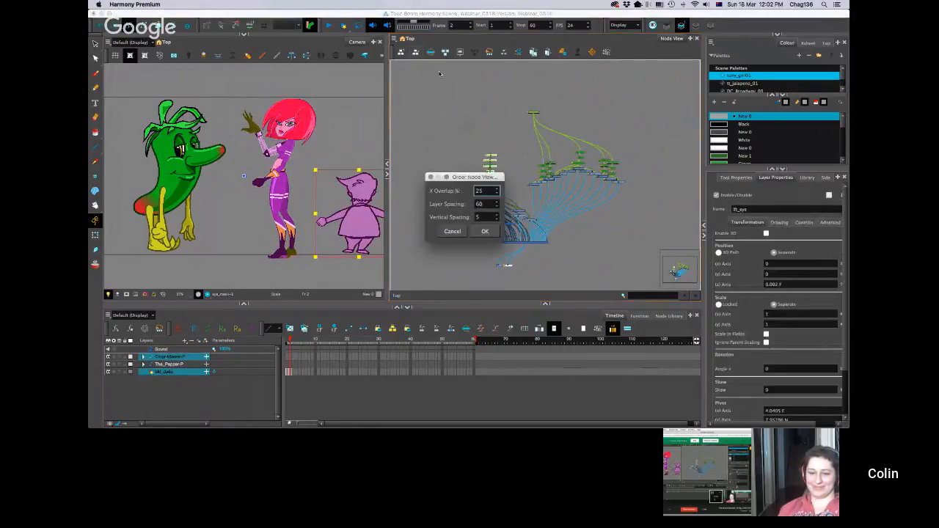
pyautogui.click(486, 231)
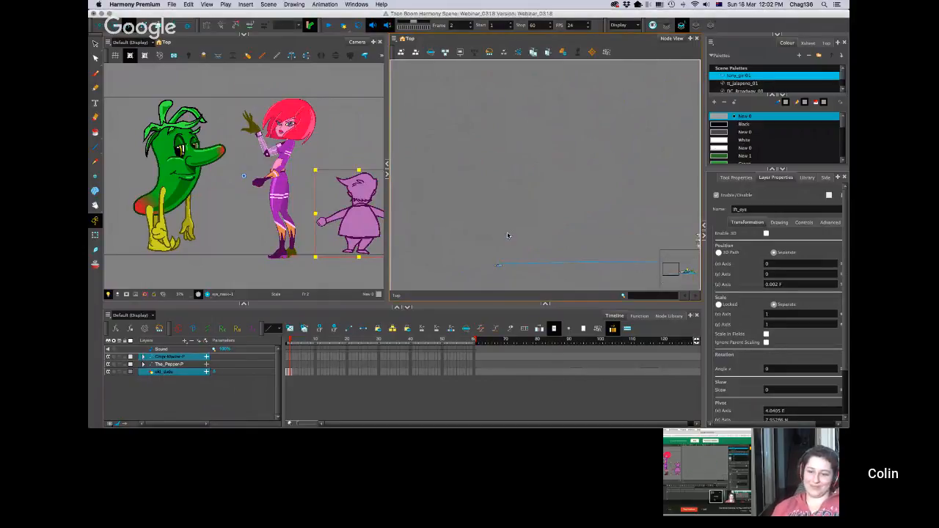
pyautogui.moveTo(659, 219); pyautogui.dragTo(450, 158)
pyautogui.moveTo(526, 181); pyautogui.dragTo(476, 180)
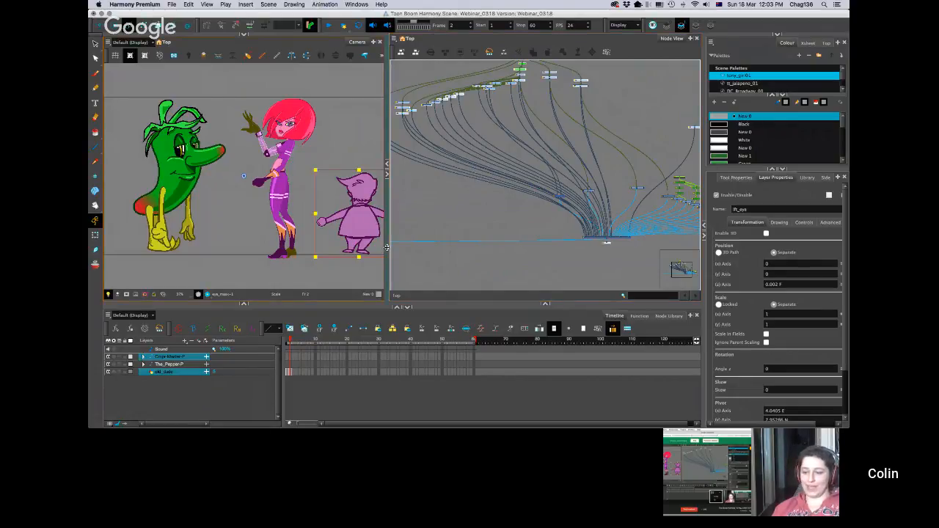
# Step: Widen the Node View and move the distant Write node to just beneath the composite node
pyautogui.moveTo(388, 251); pyautogui.dragTo(371, 251)
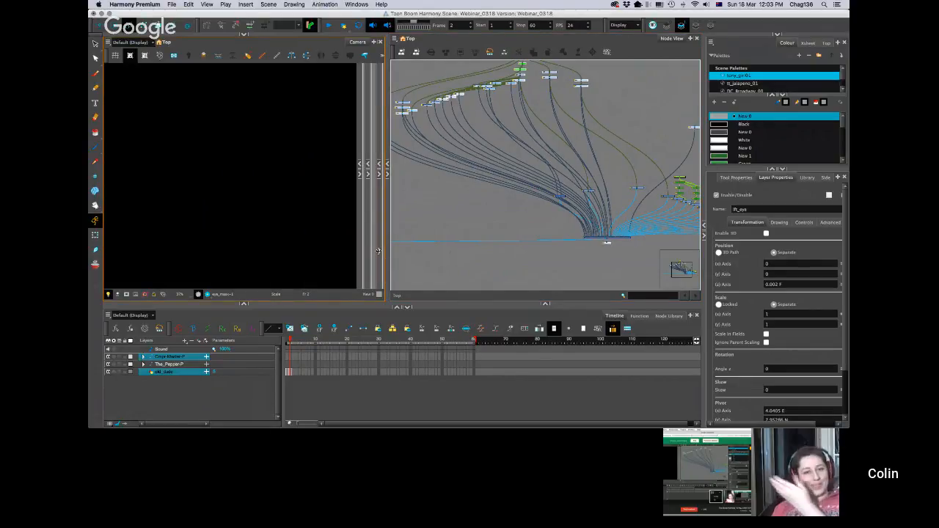
pyautogui.scroll(3, 390, 250)
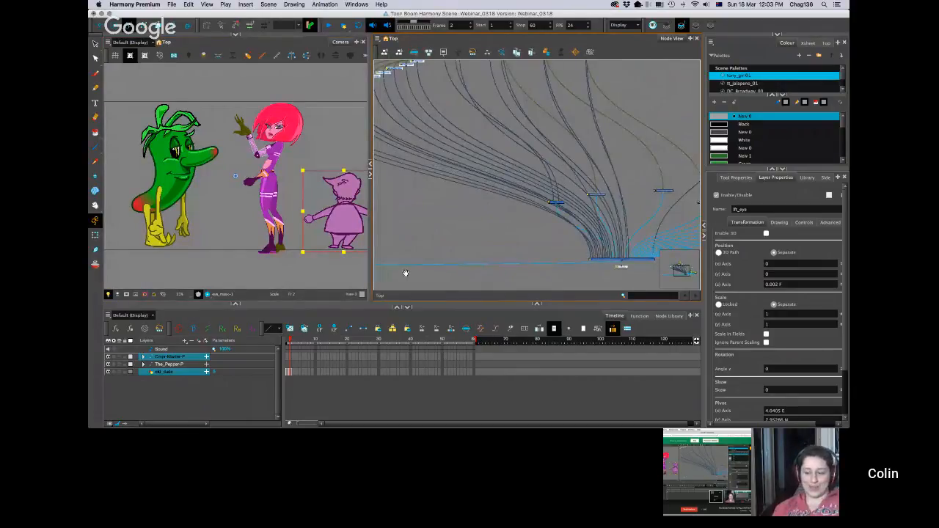
pyautogui.scroll(-3, 402, 271)
pyautogui.moveTo(429, 226); pyautogui.dragTo(592, 232)
pyautogui.scroll(3, 557, 236)
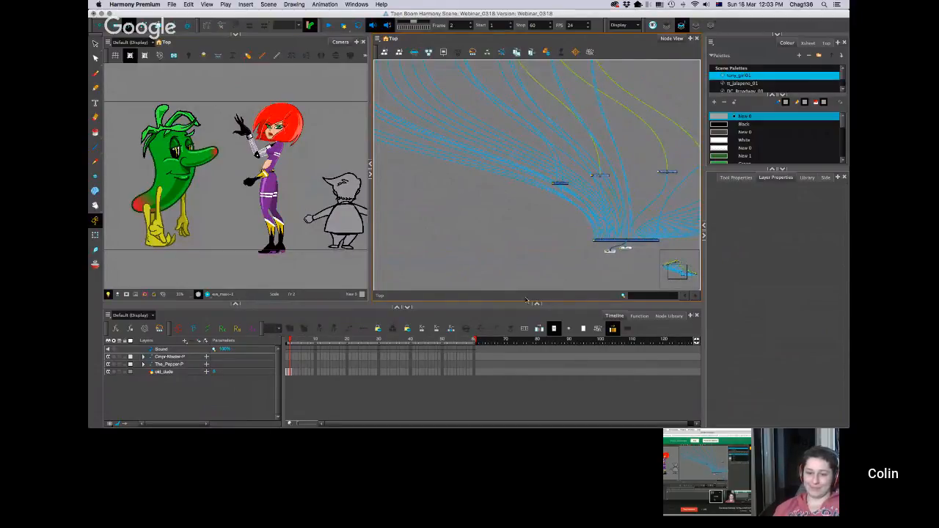
pyautogui.press('2')
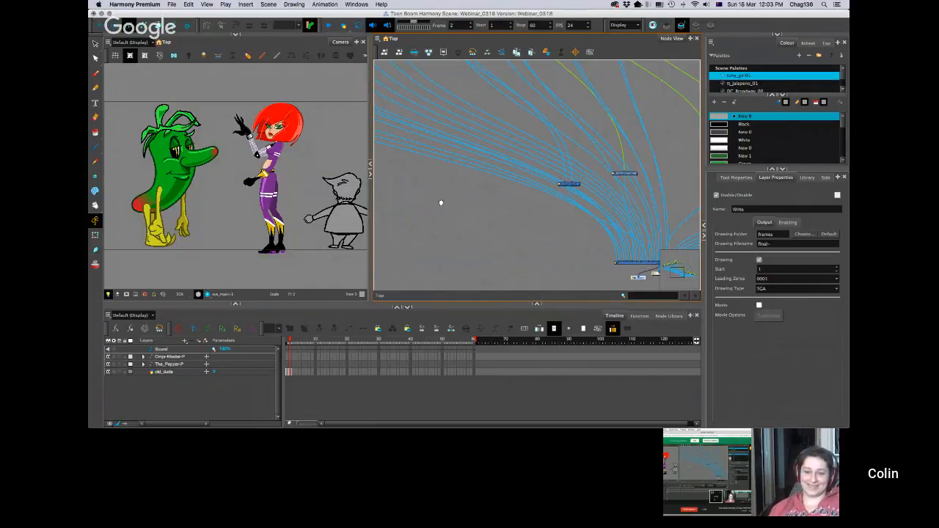
# Step: Move the girl's parent peg stack across the network so it sits above her fan of drawing nodes
pyautogui.scroll(-3, 463, 193)
pyautogui.scroll(3, 484, 229)
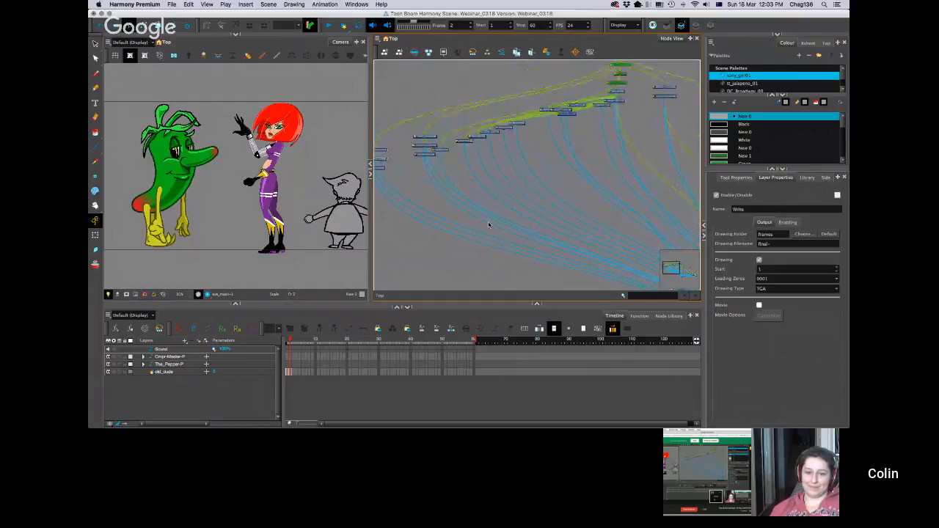
pyautogui.scroll(5, 551, 159)
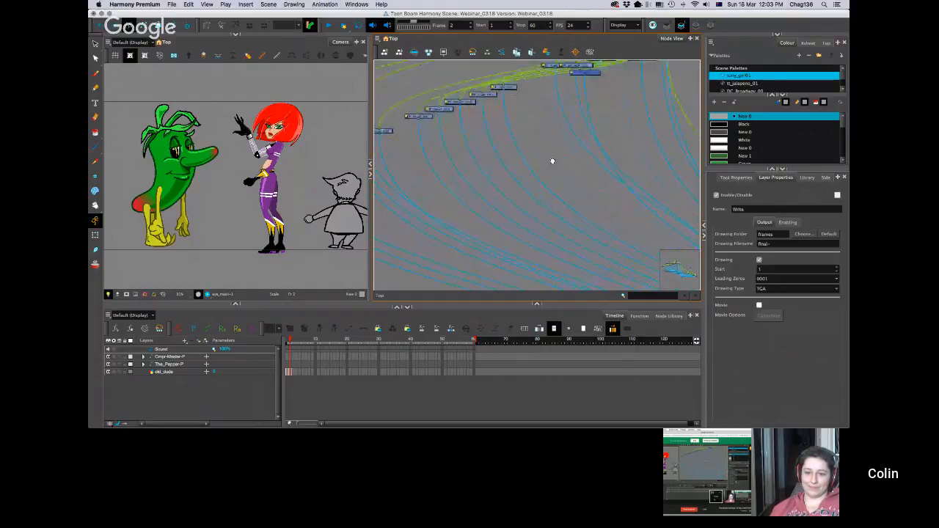
pyautogui.click(635, 110)
pyautogui.moveTo(636, 110); pyautogui.dragTo(436, 115)
pyautogui.press('1')
pyautogui.press('1')
pyautogui.moveTo(446, 232); pyautogui.dragTo(470, 208)
pyautogui.scroll(5, 410, 203)
# Step: Spread apart the stacked foot and neighbouring drawing nodes at the outer end of the girl's network
pyautogui.click(526, 169)
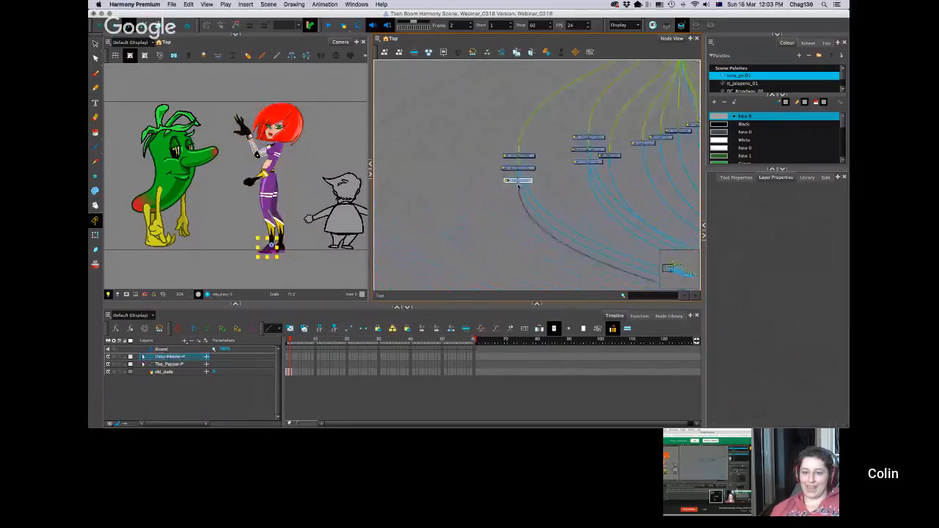
pyautogui.moveTo(523, 169); pyautogui.dragTo(526, 178)
pyautogui.moveTo(589, 162); pyautogui.dragTo(636, 153)
pyautogui.press('1')
pyautogui.moveTo(504, 209); pyautogui.dragTo(494, 214)
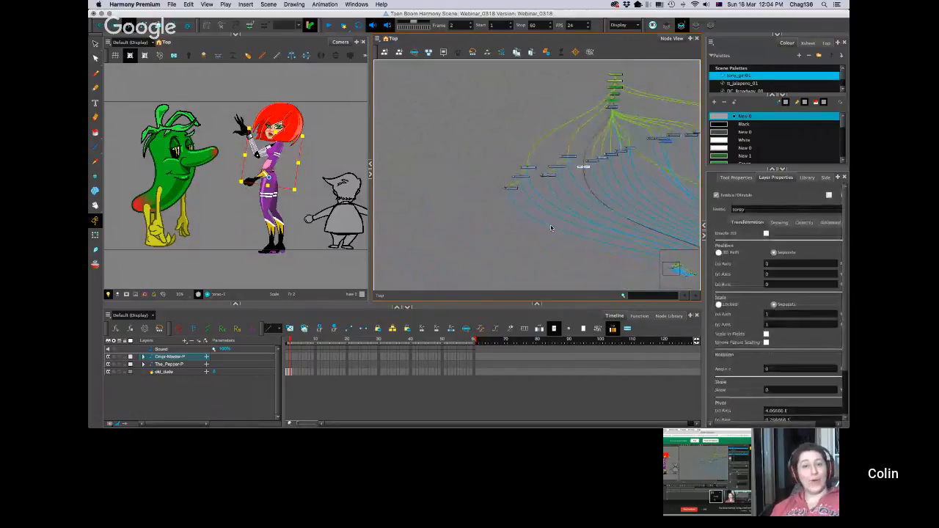
# Step: Move the stray drawing node near the composite up among the girl's other drawing nodes
pyautogui.moveTo(556, 227); pyautogui.dragTo(486, 209)
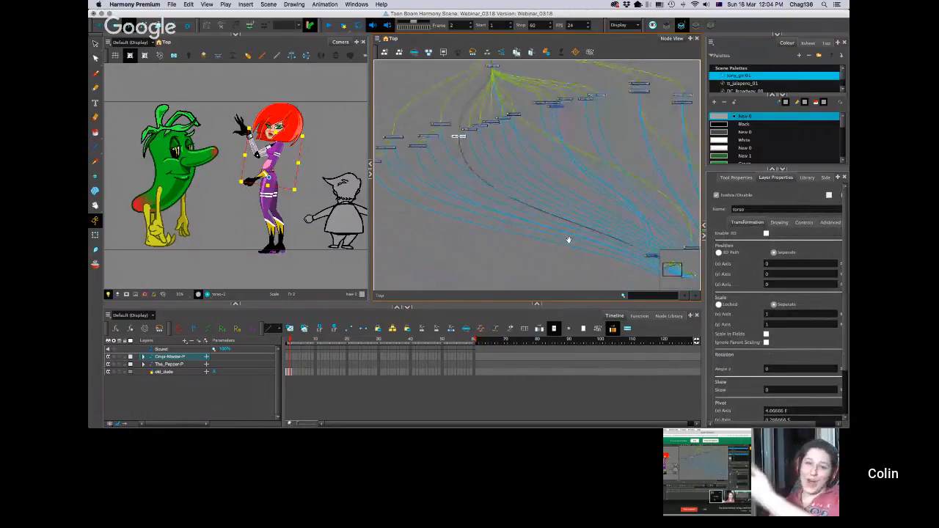
pyautogui.moveTo(566, 242); pyautogui.dragTo(535, 236)
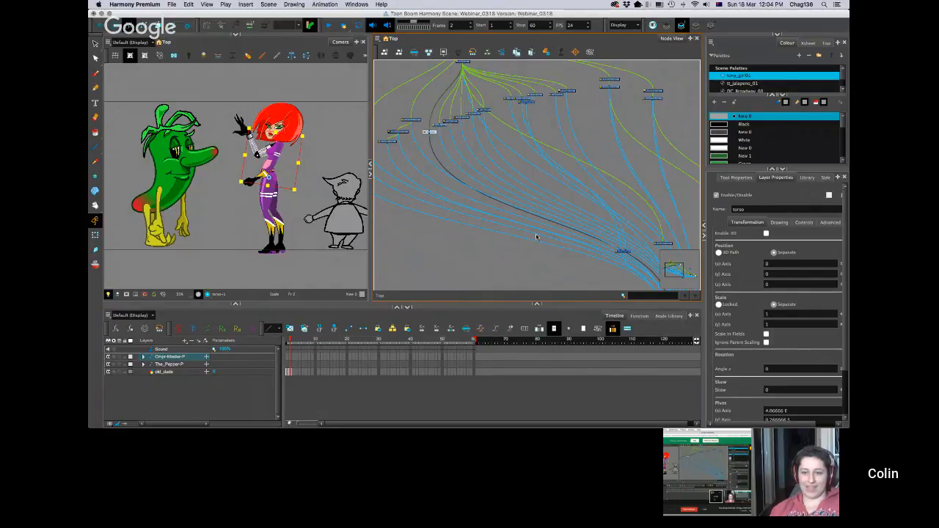
pyautogui.moveTo(628, 253); pyautogui.dragTo(546, 117)
# Step: Separate the head peg, Cmpr_Head-KO and head drawing nodes from the stack beneath the girl's master pegs
pyautogui.scroll(5, 512, 174)
pyautogui.moveTo(547, 229); pyautogui.dragTo(600, 237)
pyautogui.moveTo(544, 192); pyautogui.dragTo(571, 195)
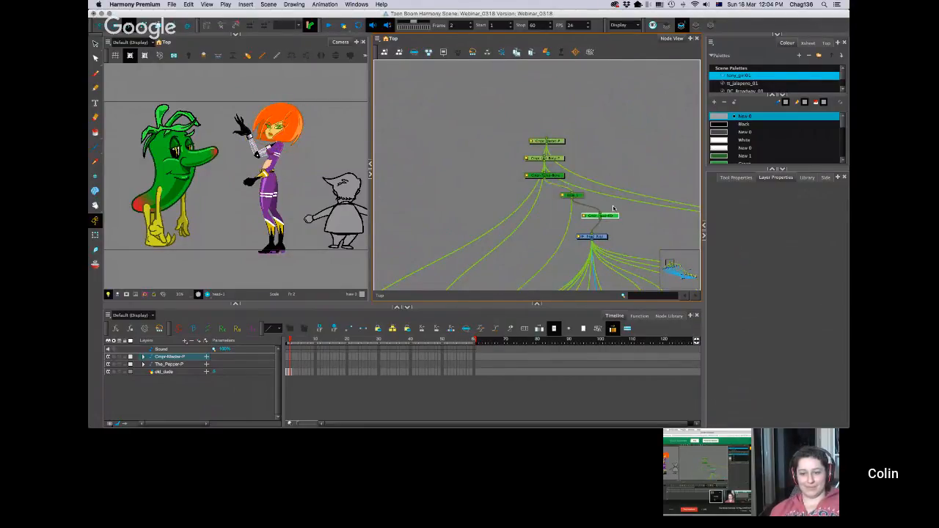
pyautogui.scroll(-5, 573, 243)
pyautogui.scroll(3, 573, 243)
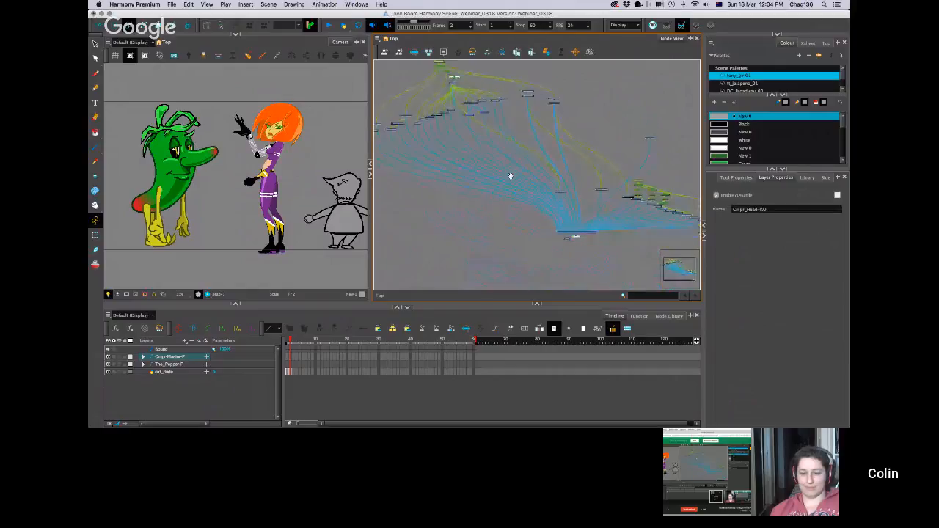
pyautogui.scroll(4, 492, 202)
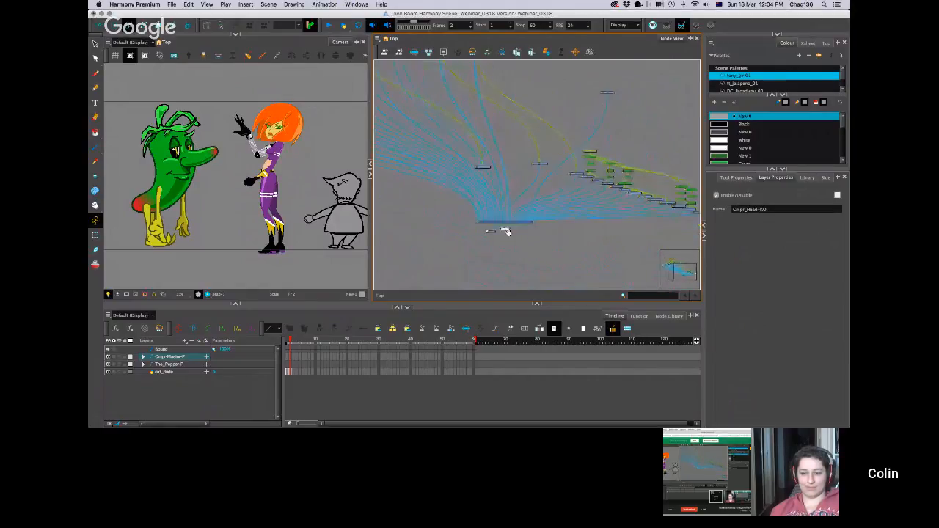
# Step: Select the old_dude drawing with the Transform tool and compare its drawings on frames 1 and 2
pyautogui.click(330, 200)
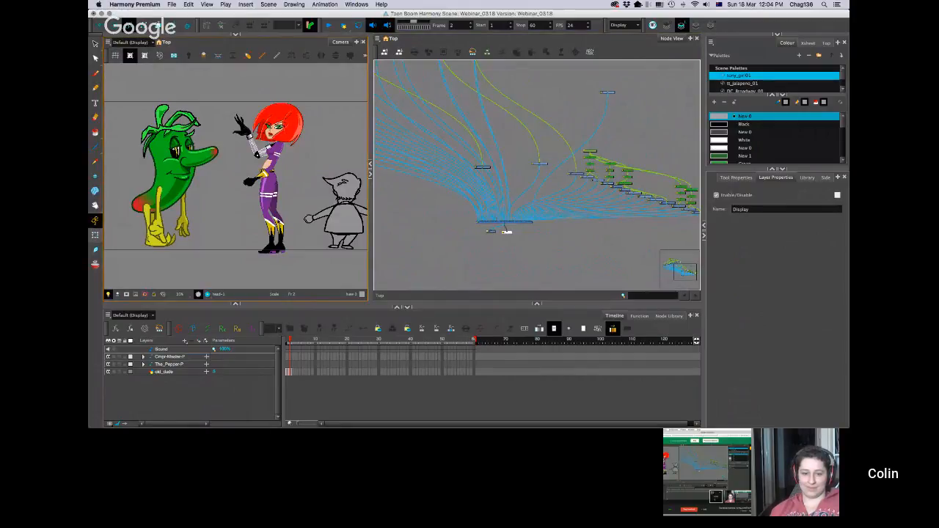
pyautogui.click(95, 234)
pyautogui.click(342, 218)
pyautogui.press(',')
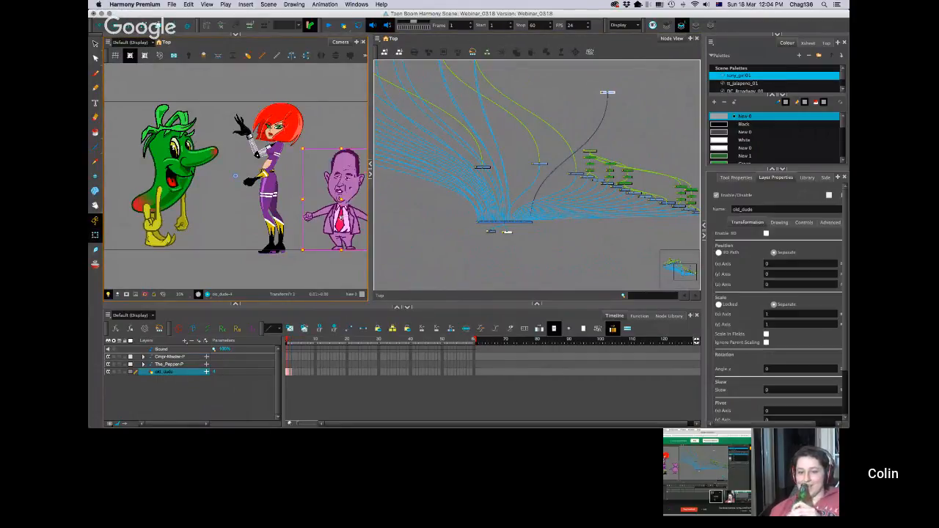
pyautogui.press('.')
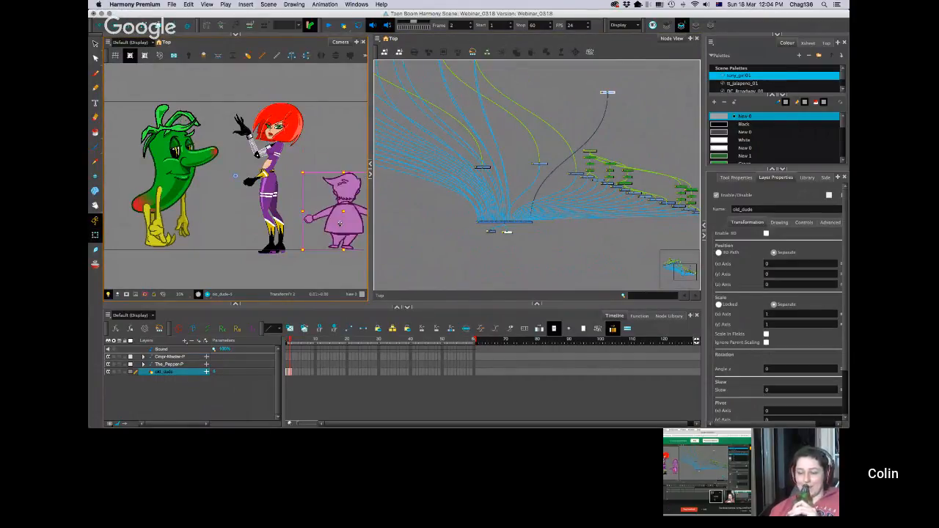
pyautogui.press(',')
pyautogui.press('.')
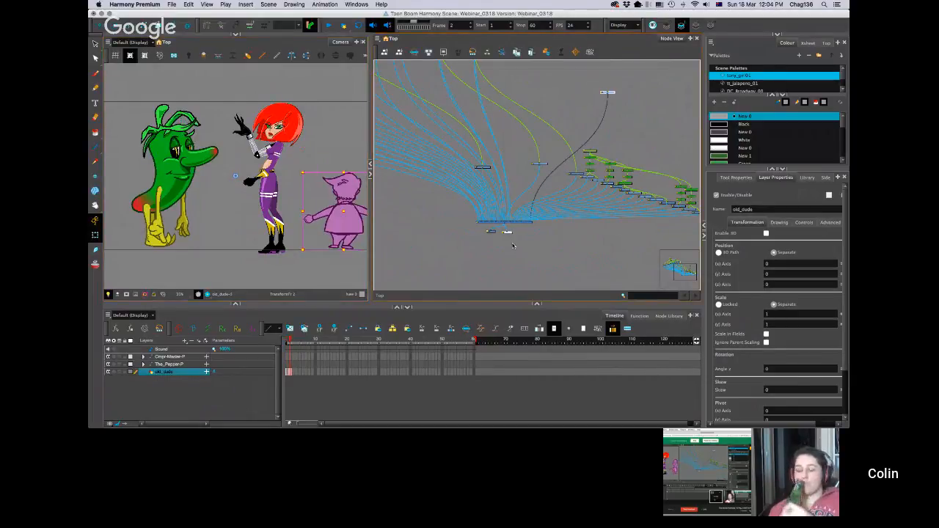
pyautogui.press(',')
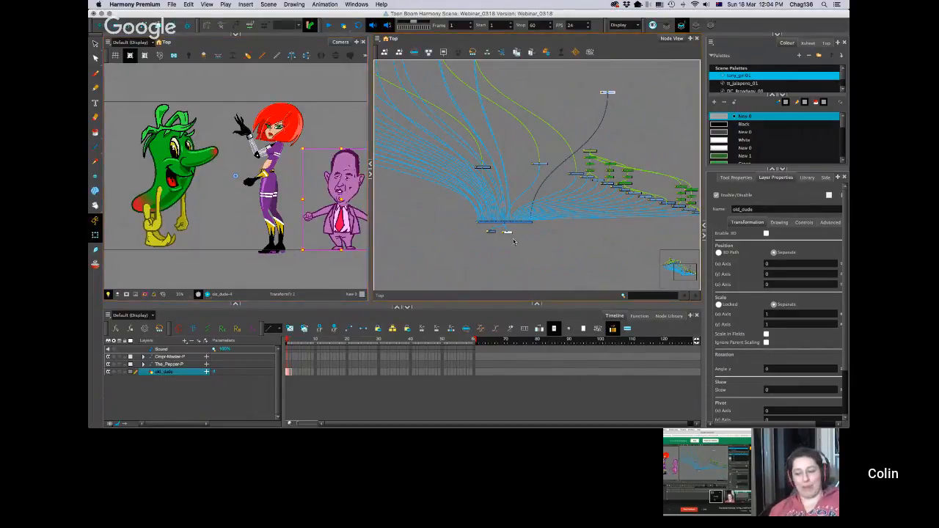
# Step: Select the composite node to highlight all three characters and compare their poses across the first frames
pyautogui.click(491, 223)
pyautogui.click(492, 223)
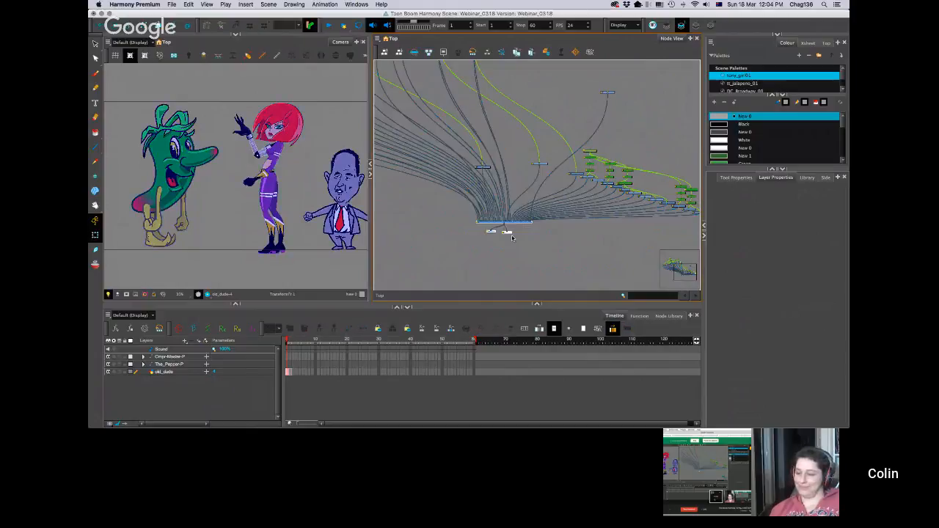
pyautogui.scroll(-5, 504, 256)
pyautogui.press('.')
pyautogui.press('.')
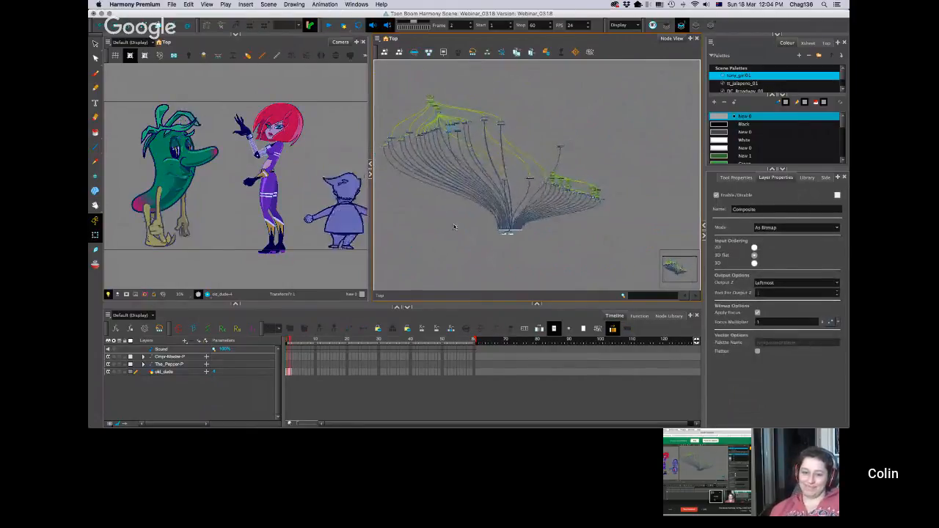
pyautogui.press(',')
pyautogui.press(',')
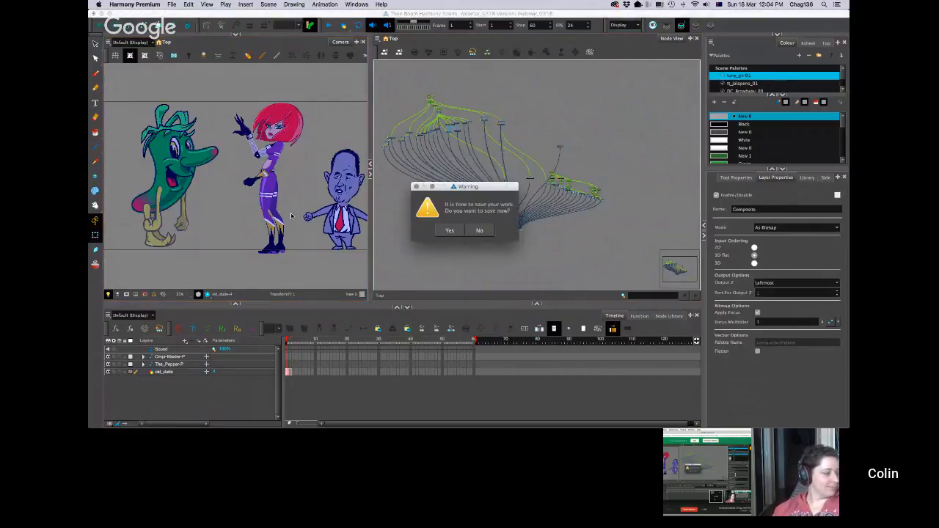
# Step: Decline the save reminder and remove the old_dude layer's drawing exposure following frame 1
pyautogui.click(479, 230)
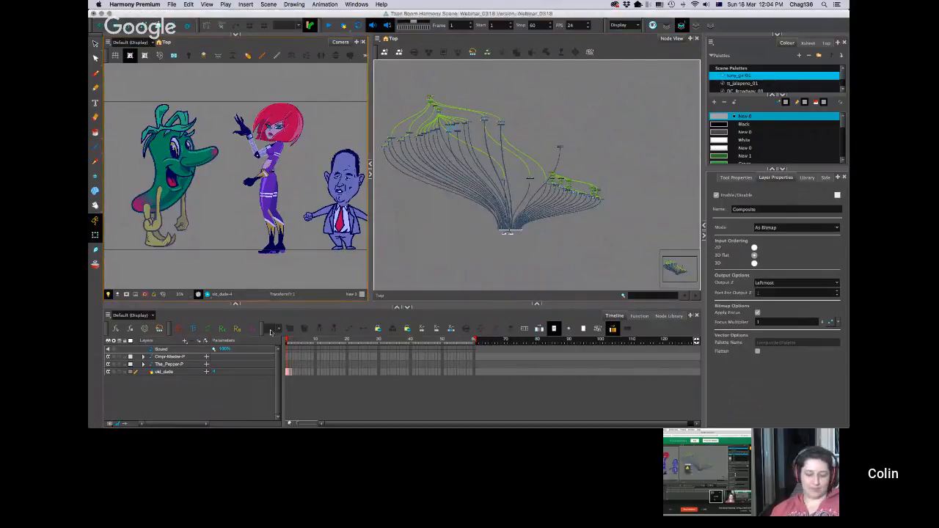
pyautogui.click(289, 372)
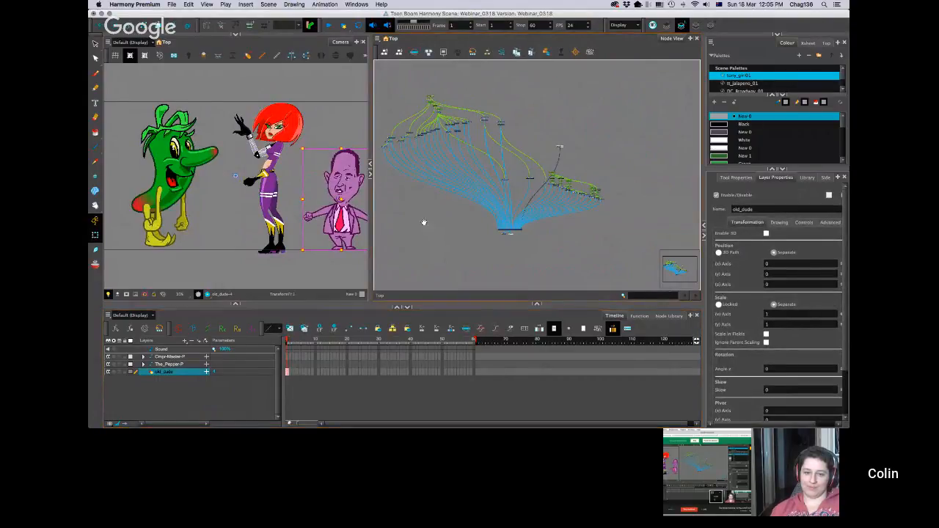
# Step: Enlarge the Camera view and select the girl's whole rig with its deformation controls shown
pyautogui.moveTo(433, 226); pyautogui.dragTo(465, 232)
pyautogui.moveTo(372, 247); pyautogui.dragTo(406, 246)
pyautogui.click(256, 174)
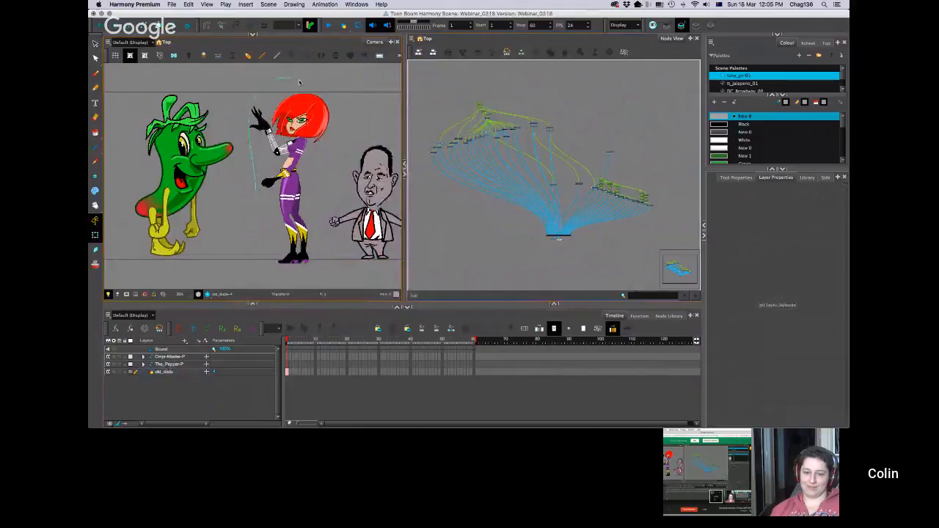
pyautogui.click(271, 176)
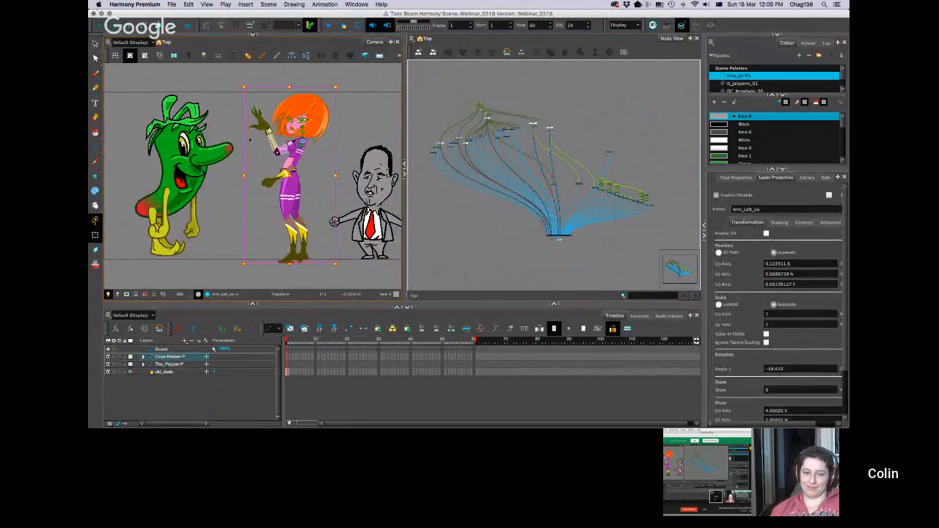
# Step: Select the Bone_1 deformer on the girl's left upper arm for a close-up inspection
pyautogui.scroll(6, 249, 143)
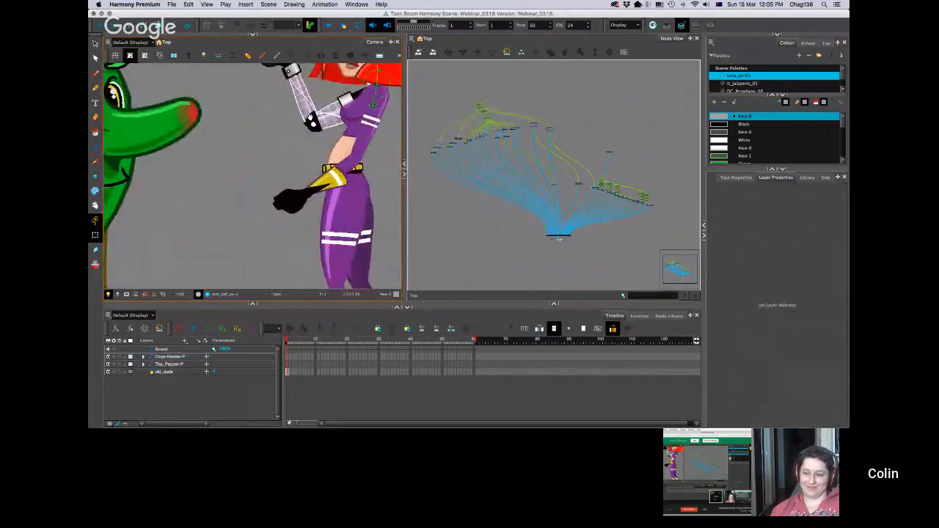
pyautogui.moveTo(310, 118); pyautogui.dragTo(266, 207)
pyautogui.moveTo(333, 147); pyautogui.dragTo(328, 156)
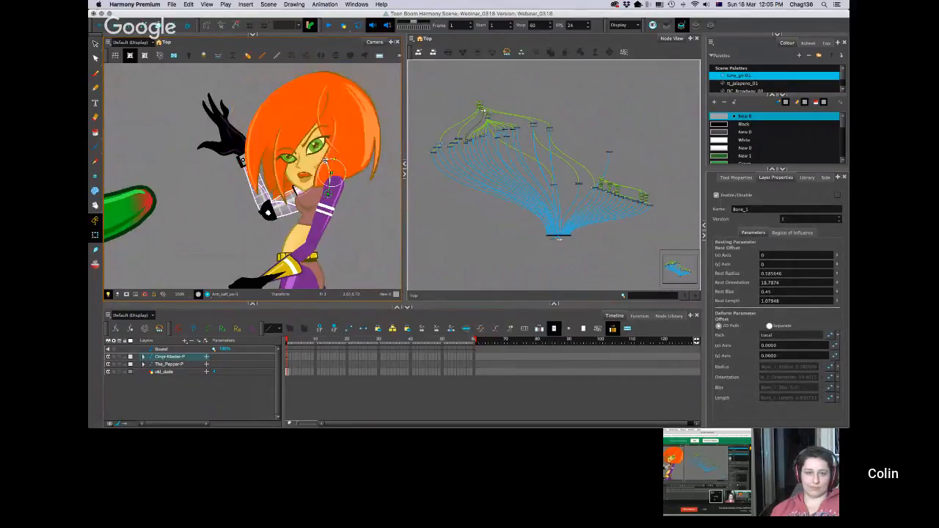
# Step: Select the whole pepper character and show its deformation controls
pyautogui.press('1')
pyautogui.moveTo(181, 168); pyautogui.dragTo(200, 146)
pyautogui.moveTo(315, 86); pyautogui.dragTo(193, 75)
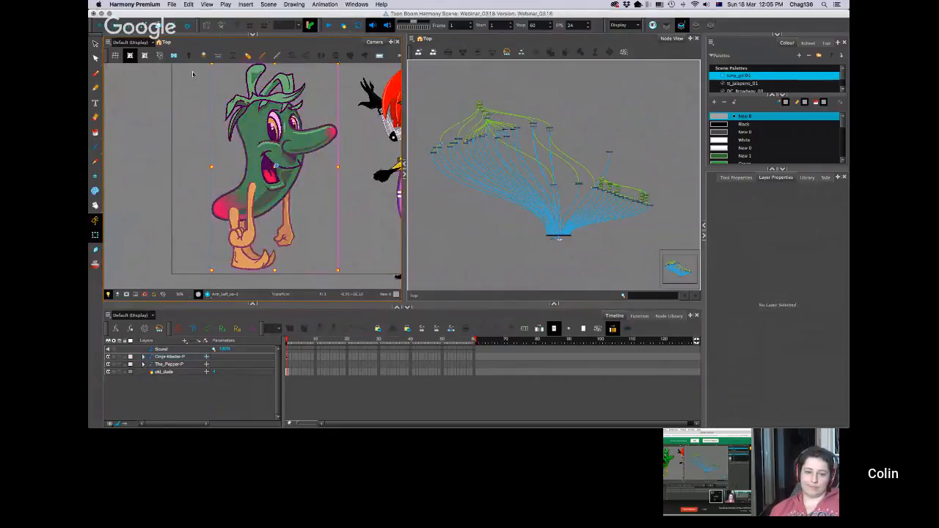
pyautogui.click(220, 25)
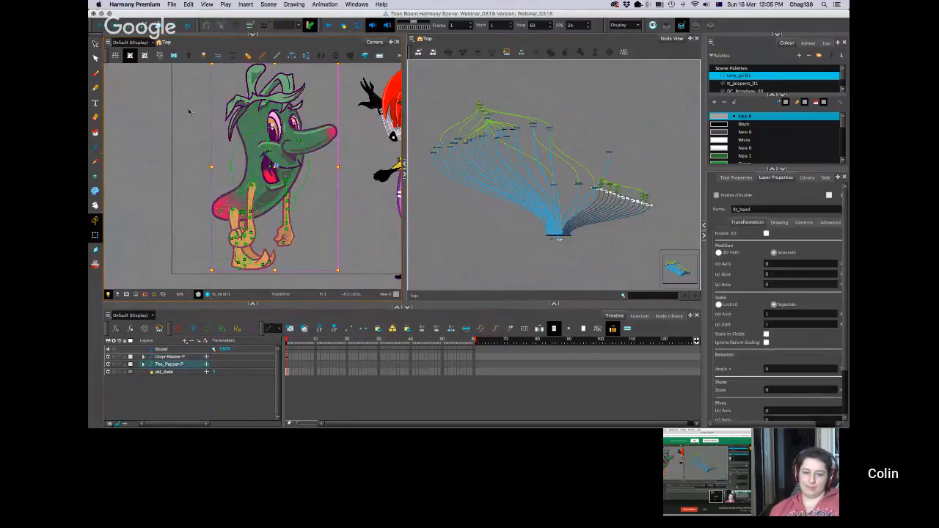
# Step: Bend the pepper's upper body slightly with its Bone_6 deformation control
pyautogui.click(200, 116)
pyautogui.moveTo(244, 112)
pyautogui.mouseDown()
pyautogui.moveTo(264, 107)
pyautogui.moveTo(220, 88)
pyautogui.moveTo(217, 96)
pyautogui.moveTo(283, 94)
pyautogui.moveTo(238, 134)
pyautogui.moveTo(233, 110)
pyautogui.moveTo(240, 121)
pyautogui.moveTo(258, 109)
pyautogui.mouseUp()
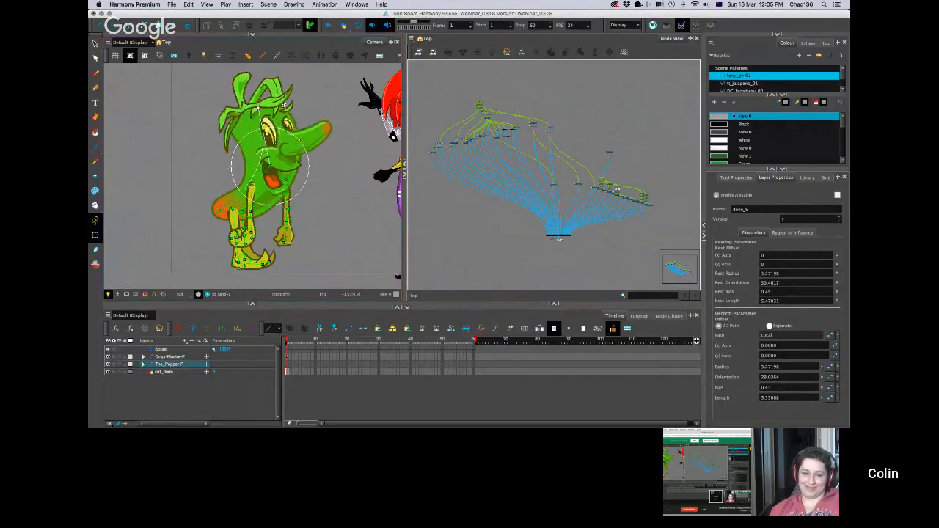
# Step: Select the pepper's Body_Bone deformer nodes in the network and swing the upper body with its bone control
pyautogui.press('2')
pyautogui.press('2')
pyautogui.press('2')
pyautogui.press('2')
pyautogui.moveTo(614, 217); pyautogui.dragTo(453, 164)
pyautogui.press('2')
pyautogui.moveTo(501, 196); pyautogui.dragTo(564, 198)
pyautogui.click(516, 169)
pyautogui.press('1')
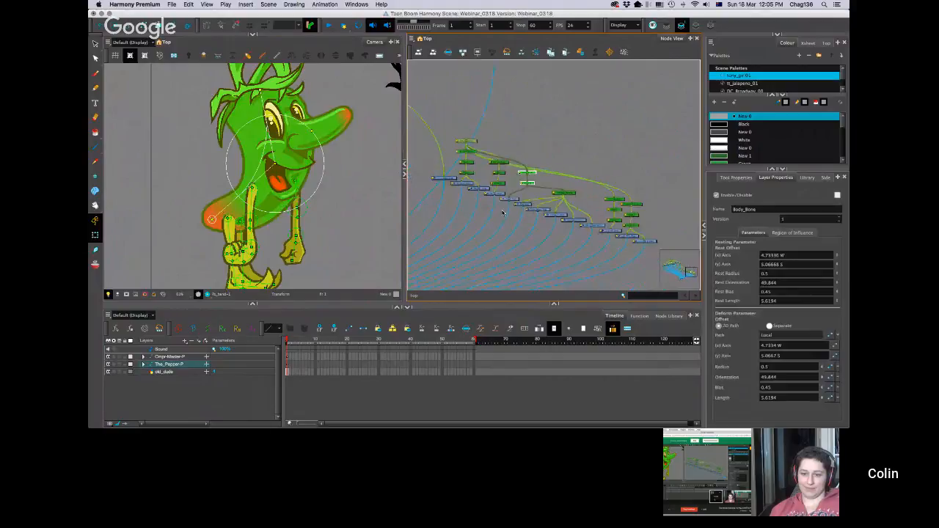
pyautogui.press('2')
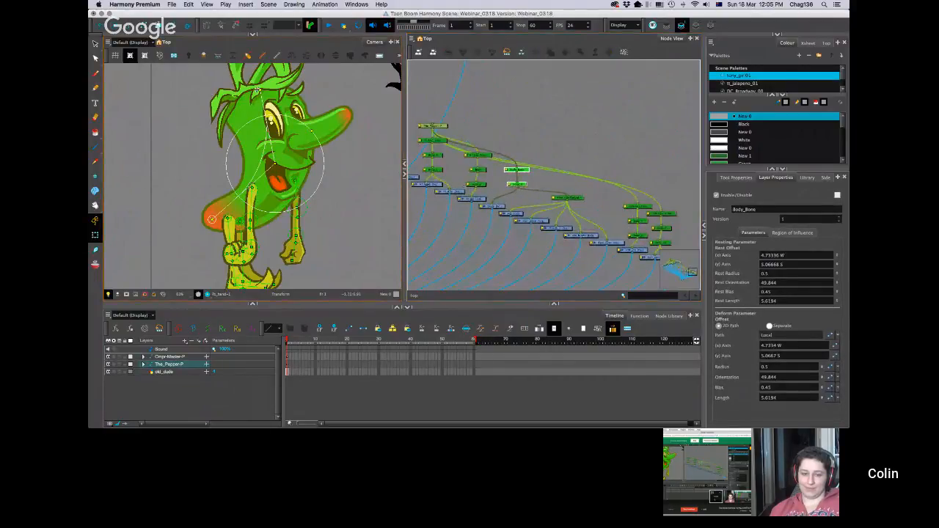
pyautogui.moveTo(260, 90); pyautogui.dragTo(264, 90)
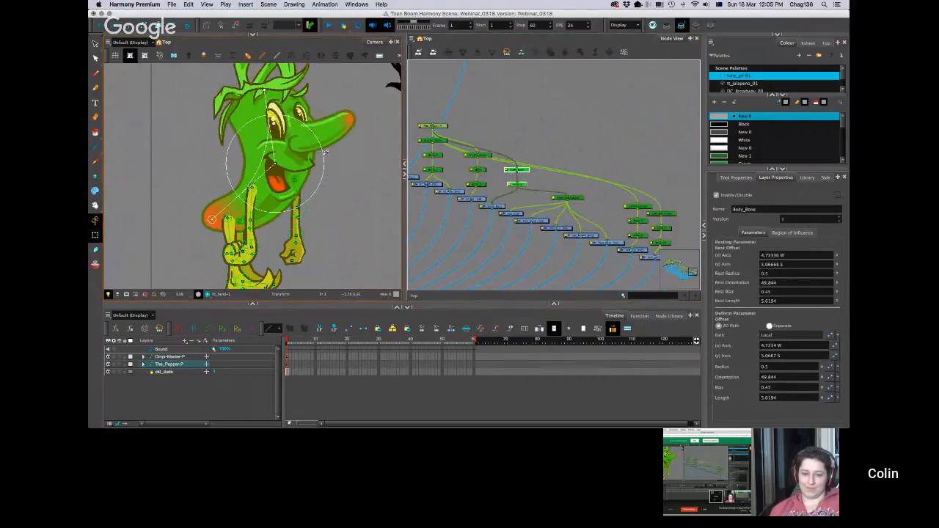
pyautogui.moveTo(268, 125); pyautogui.dragTo(267, 90)
# Step: Nudge the pepper's body bone nodes and move the old_dude node below the pepper's part of the network
pyautogui.scroll(-2, 468, 198)
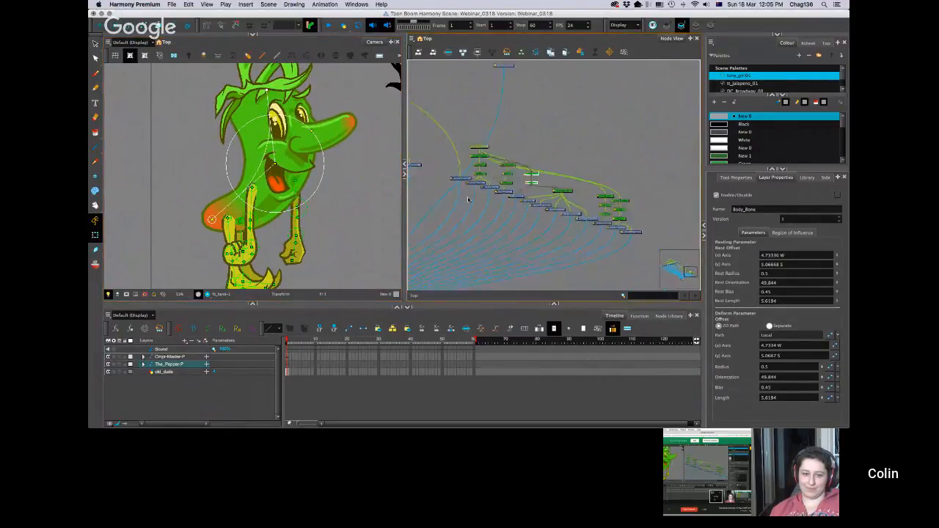
pyautogui.moveTo(457, 212); pyautogui.dragTo(564, 157)
pyautogui.moveTo(533, 124); pyautogui.dragTo(524, 214)
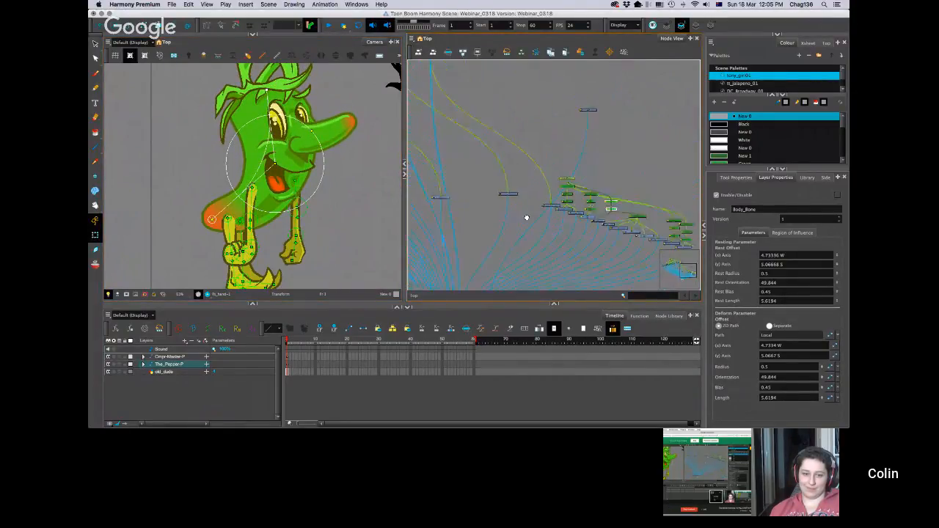
pyautogui.moveTo(579, 130)
pyautogui.mouseDown()
pyautogui.moveTo(566, 160)
pyautogui.moveTo(586, 117)
pyautogui.mouseUp()
pyautogui.click(578, 127)
pyautogui.scroll(-5, 524, 178)
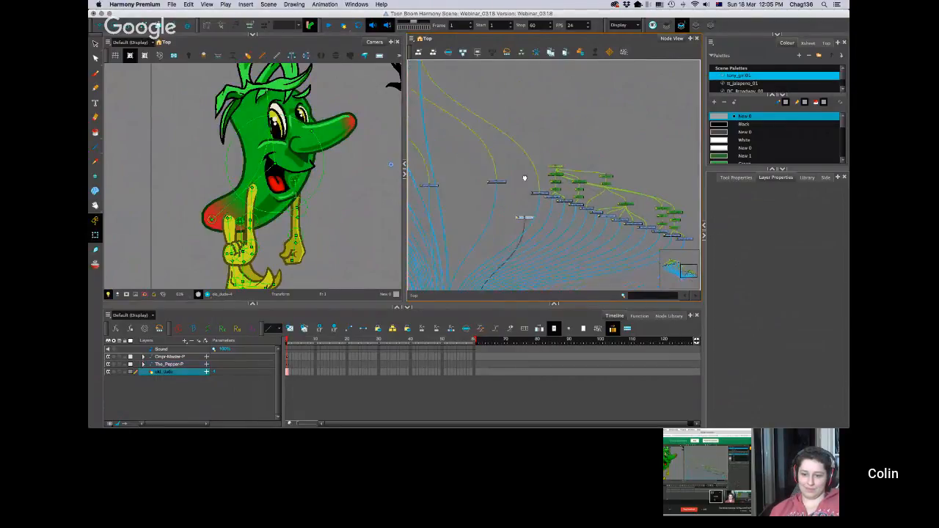
# Step: Move the girl's Leg_ST_Low and Robot_Lower nodes away from the nodes directly above them in the network
pyautogui.press('1')
pyautogui.moveTo(451, 166); pyautogui.dragTo(576, 205)
pyautogui.moveTo(484, 159); pyautogui.dragTo(458, 221)
pyautogui.scroll(3, 503, 127)
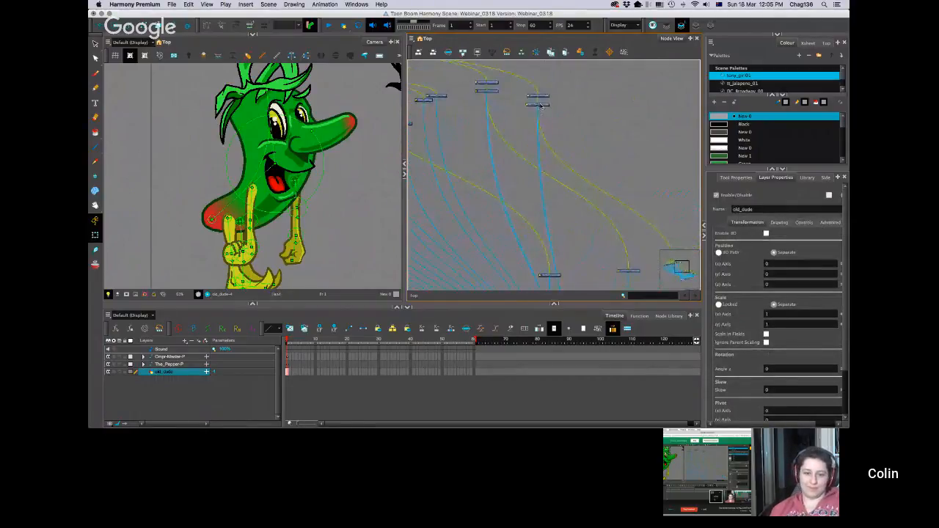
pyautogui.click(574, 111)
pyautogui.moveTo(575, 111); pyautogui.dragTo(576, 111)
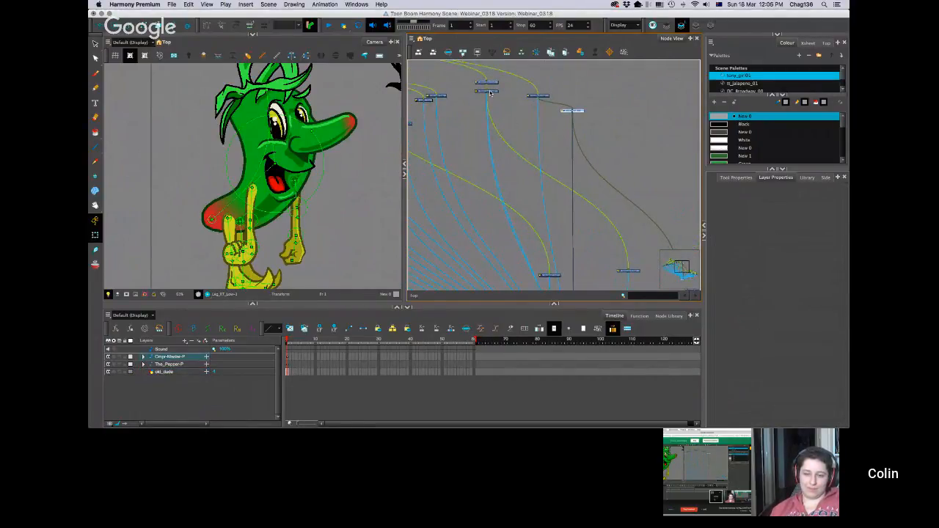
pyautogui.click(490, 93)
pyautogui.scroll(-2, 454, 141)
pyautogui.scroll(1, 453, 141)
pyautogui.click(543, 151)
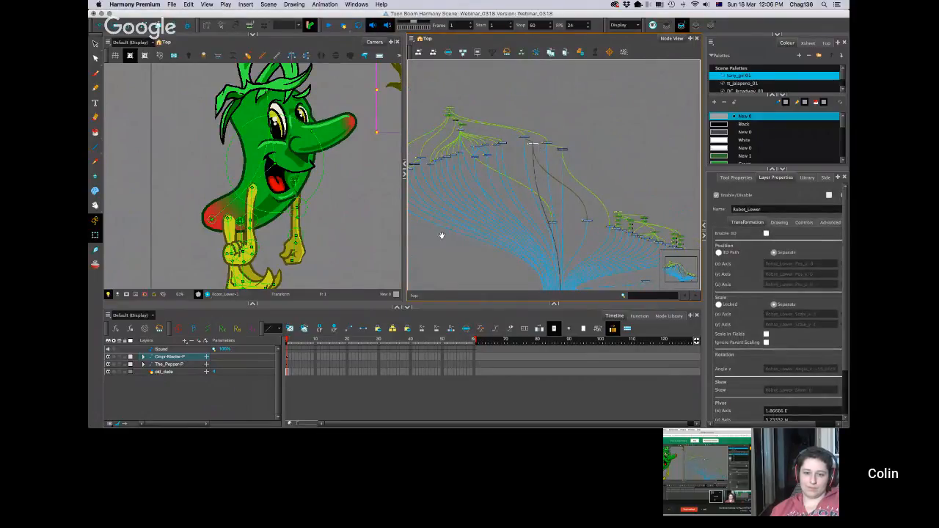
# Step: Examine how the girl's arm, head and face nodes branch from their parent pegs in the node network
pyautogui.scroll(3, 482, 168)
pyautogui.scroll(-2, 425, 119)
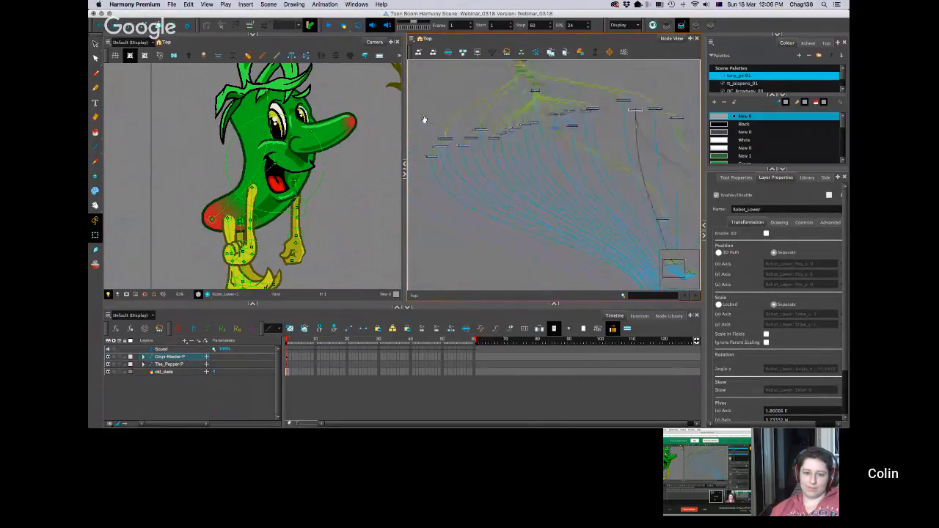
pyautogui.scroll(5, 481, 176)
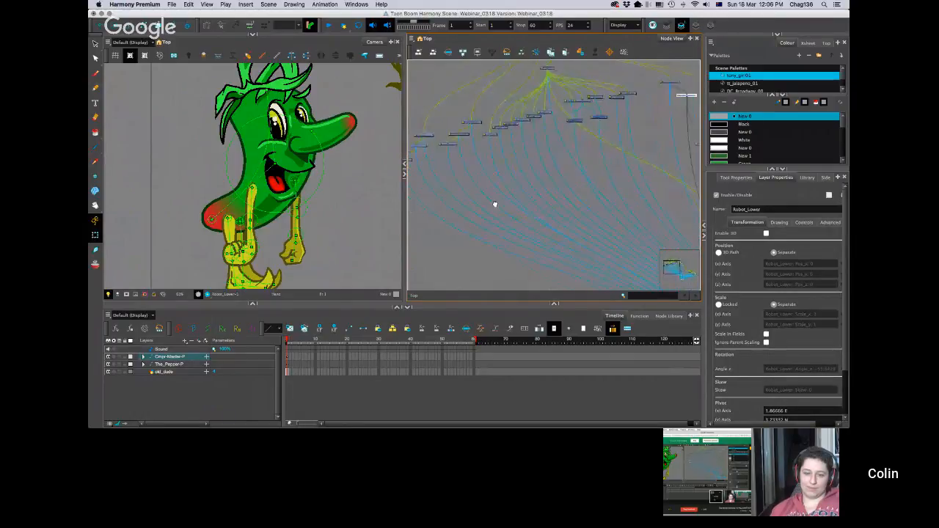
pyautogui.scroll(2, 498, 167)
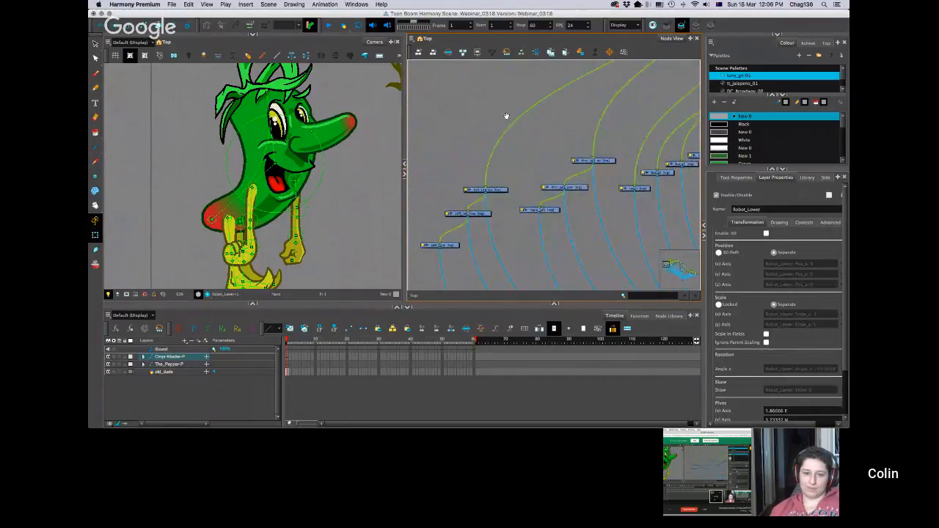
pyautogui.hscroll(3, 518, 150)
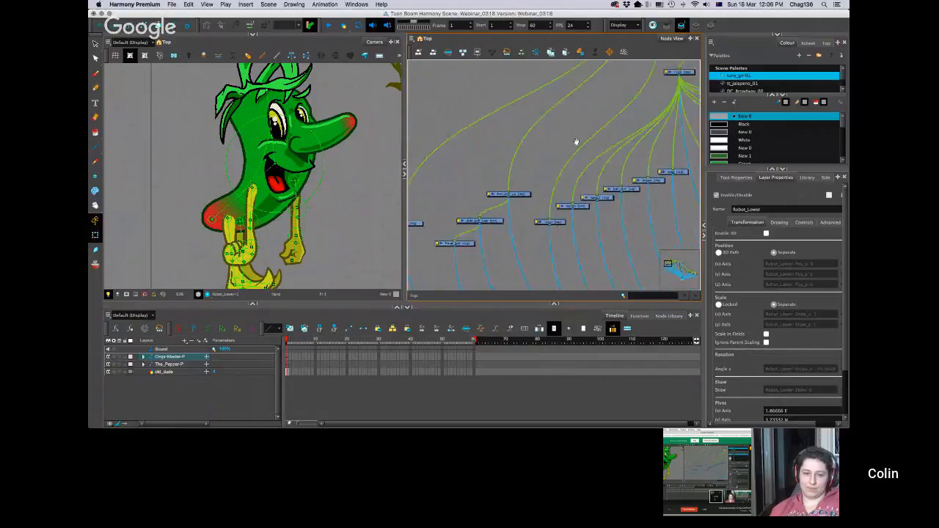
pyautogui.moveTo(565, 150); pyautogui.dragTo(453, 203)
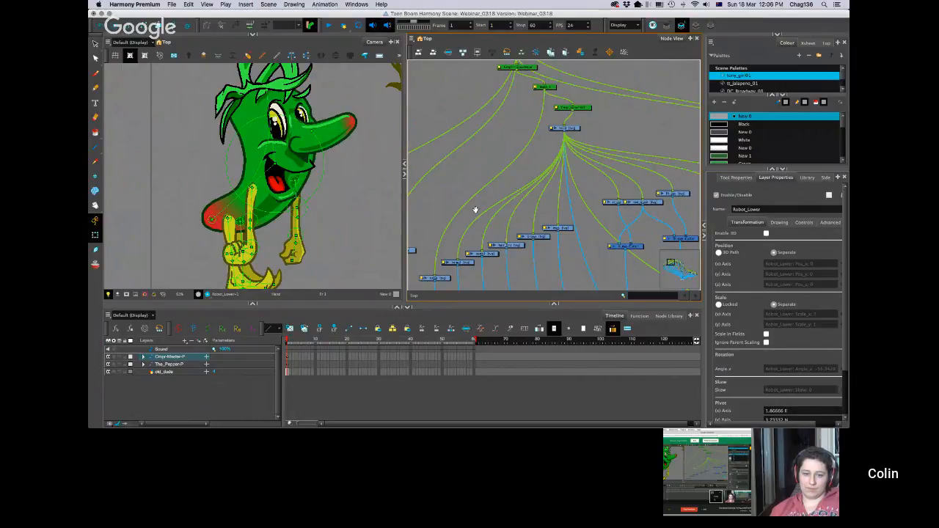
pyautogui.scroll(-1, 476, 210)
pyautogui.moveTo(521, 172); pyautogui.dragTo(461, 235)
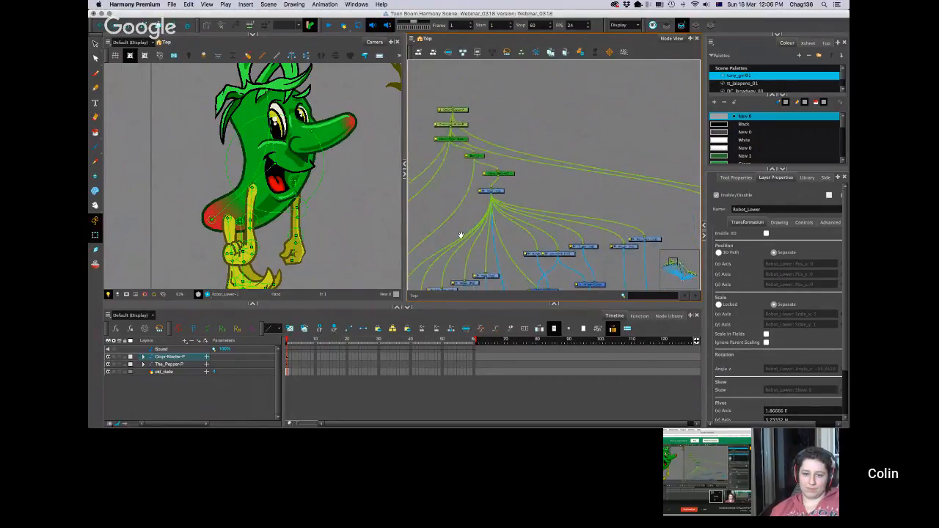
pyautogui.moveTo(483, 223); pyautogui.dragTo(444, 170)
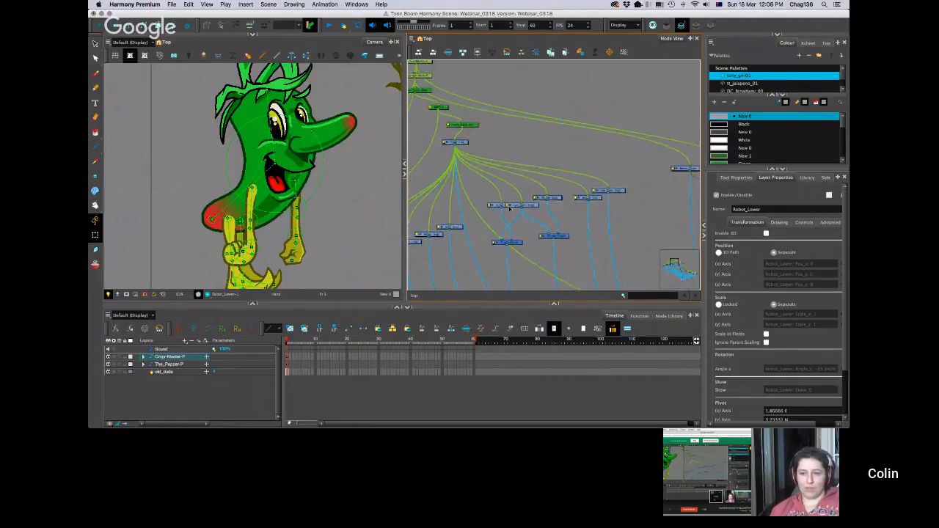
# Step: Move the rt_eye node clear of the neighbouring eye node and inspect the composite where all drawings connect
pyautogui.moveTo(499, 206); pyautogui.dragTo(480, 183)
pyautogui.scroll(-1, 465, 183)
pyautogui.moveTo(550, 199); pyautogui.dragTo(504, 139)
pyautogui.scroll(-1, 466, 206)
pyautogui.scroll(-4, 504, 139)
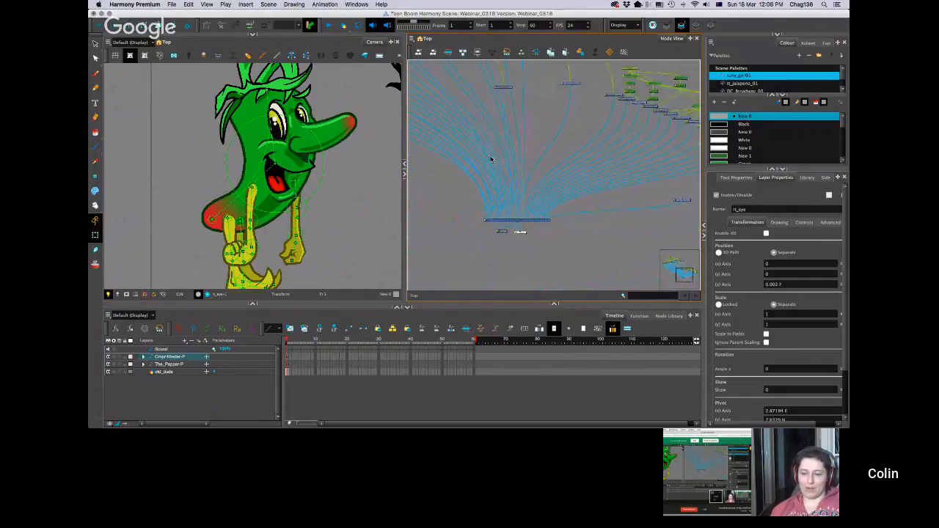
pyautogui.scroll(1, 492, 160)
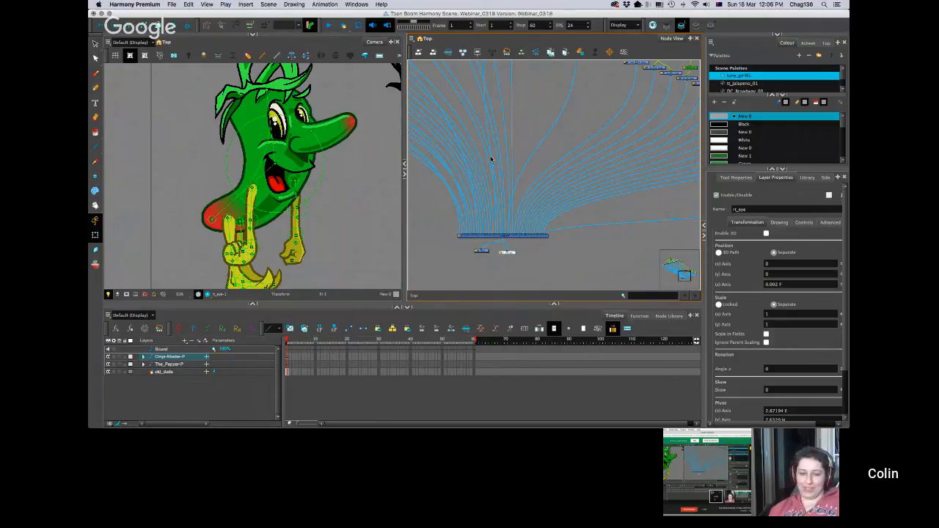
# Step: Inspect the drawing pivots of the pepper's right hand and right arm
pyautogui.click(231, 257)
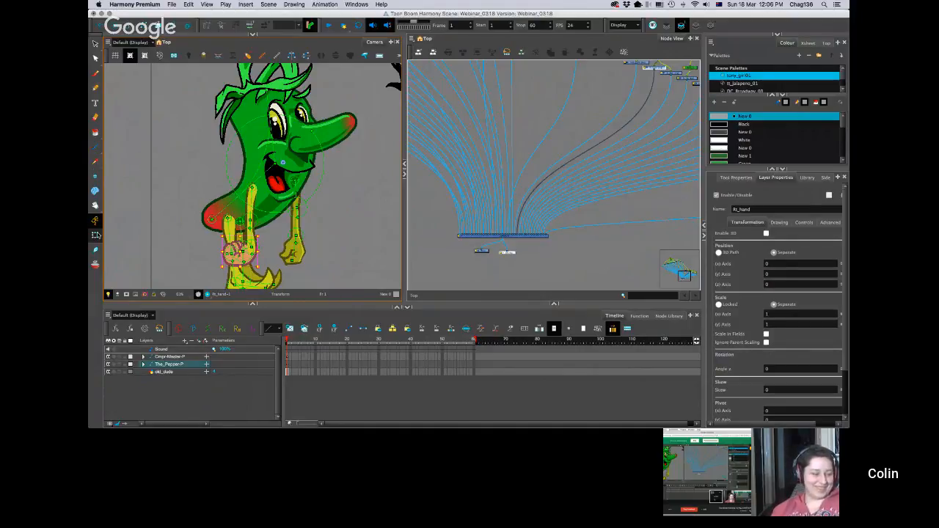
pyautogui.click(95, 178)
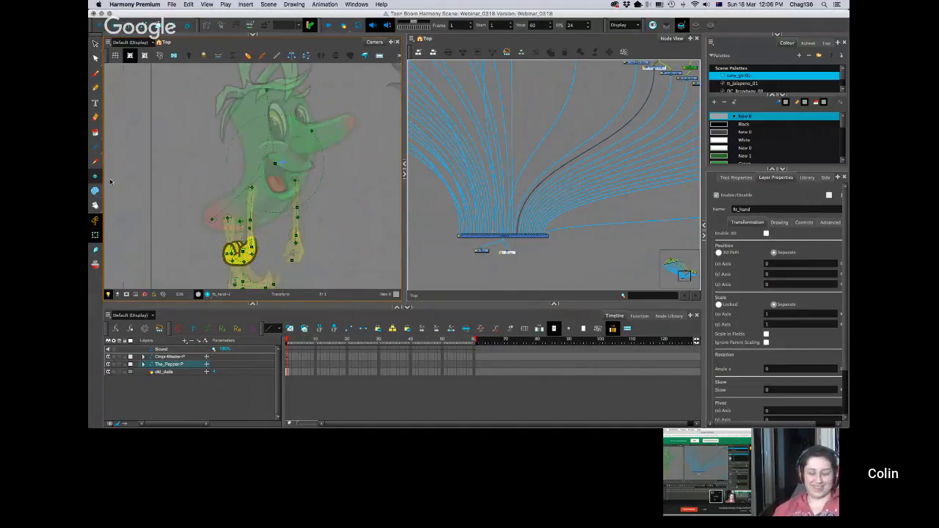
pyautogui.click(96, 234)
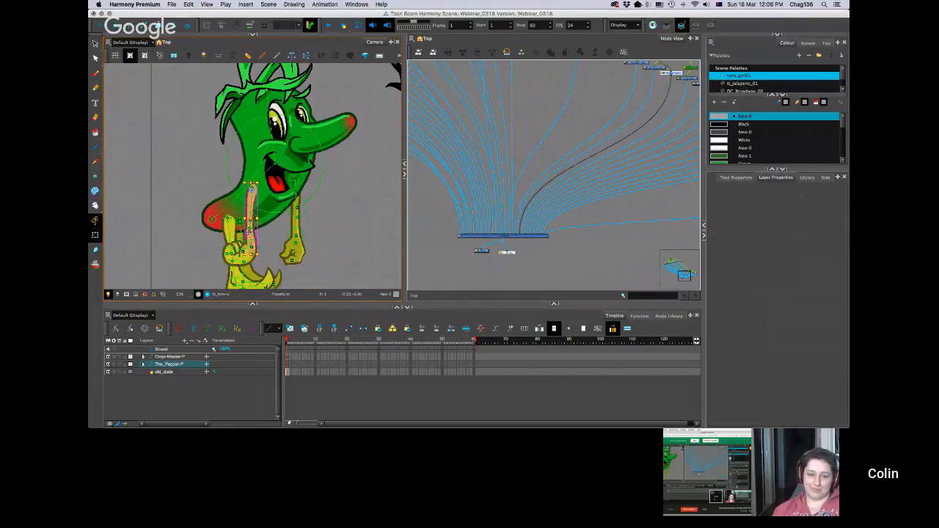
pyautogui.click(95, 177)
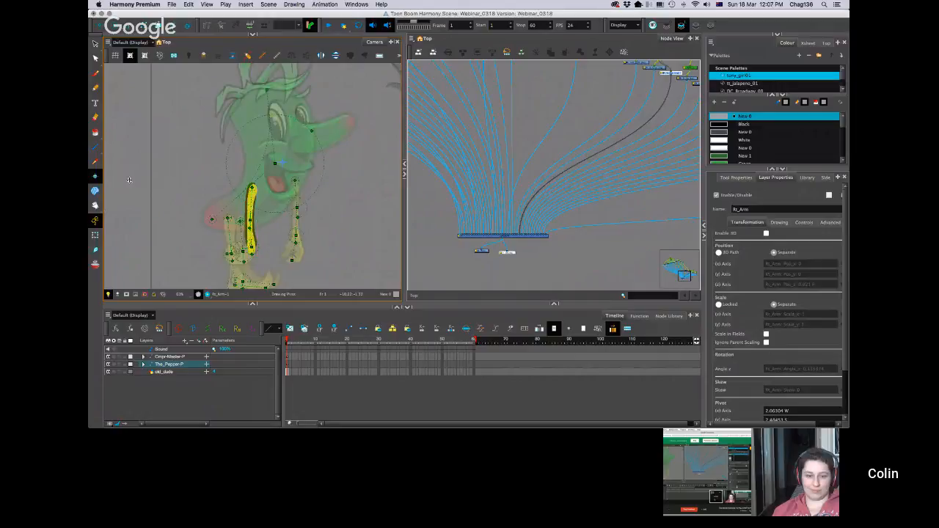
pyautogui.press('2')
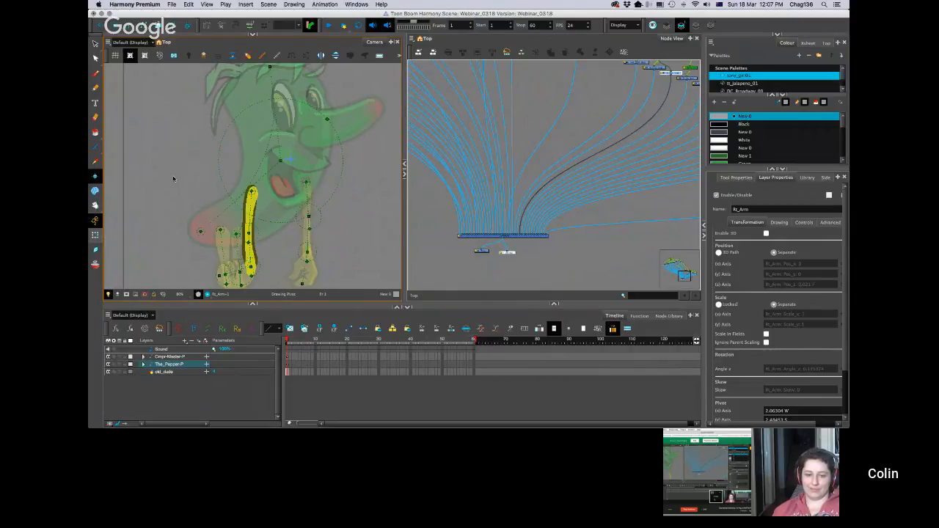
# Step: Try rotating the pepper's Eyes_nose drawing counter-clockwise and undo the rotation
pyautogui.hotkey('shift', '2')
pyautogui.click(336, 128)
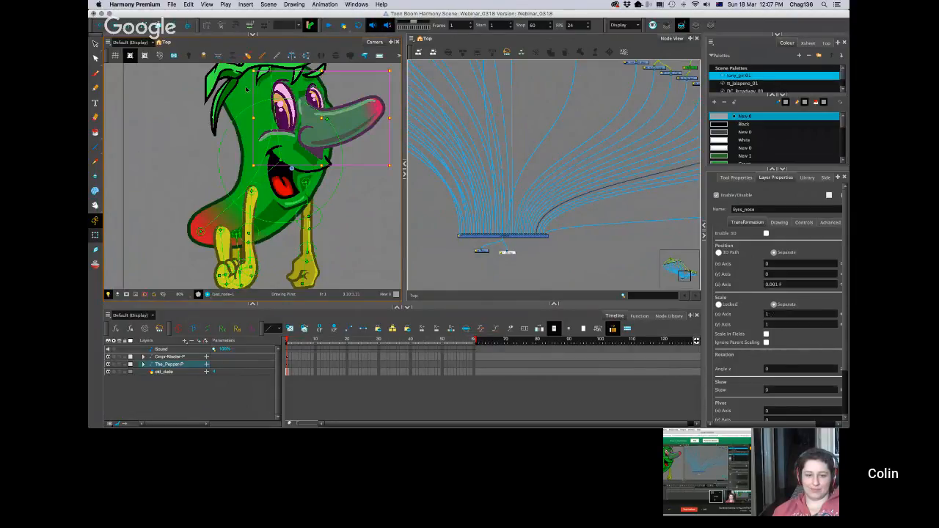
pyautogui.moveTo(250, 70); pyautogui.dragTo(228, 88)
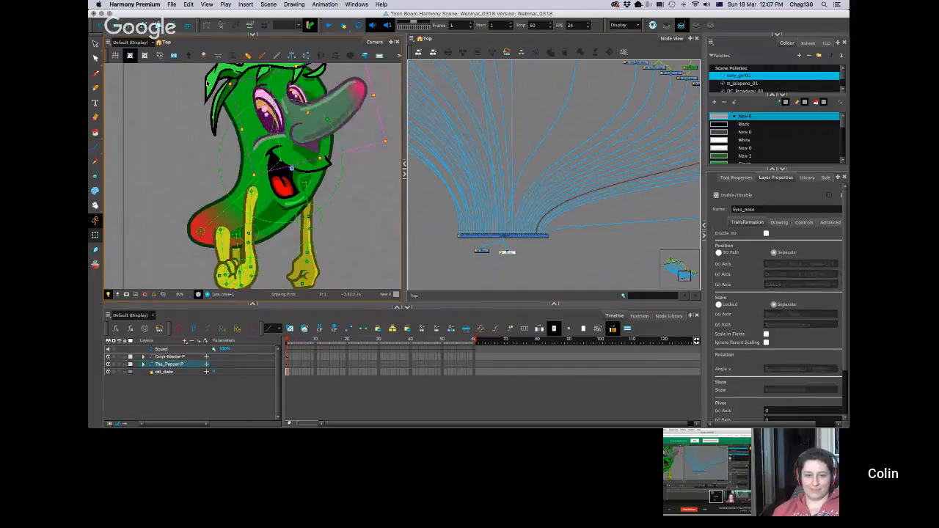
pyautogui.press('super+z')
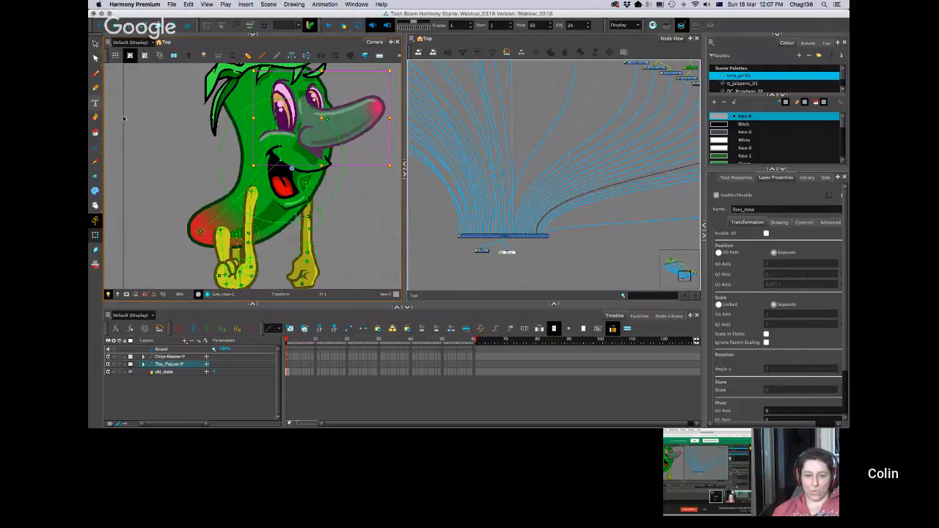
# Step: Inspect the drawing pivots of the pepper's Eyes_nose and Left_arm drawings
pyautogui.click(96, 177)
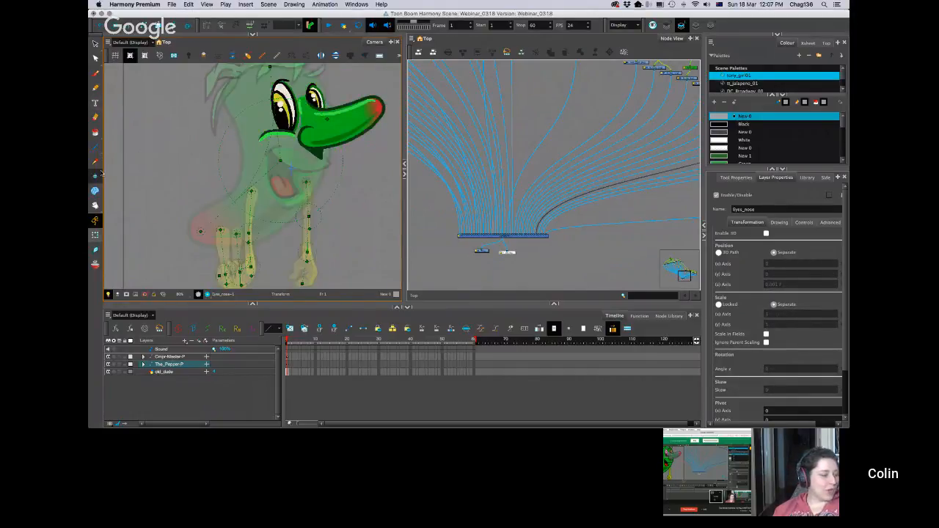
pyautogui.click(95, 237)
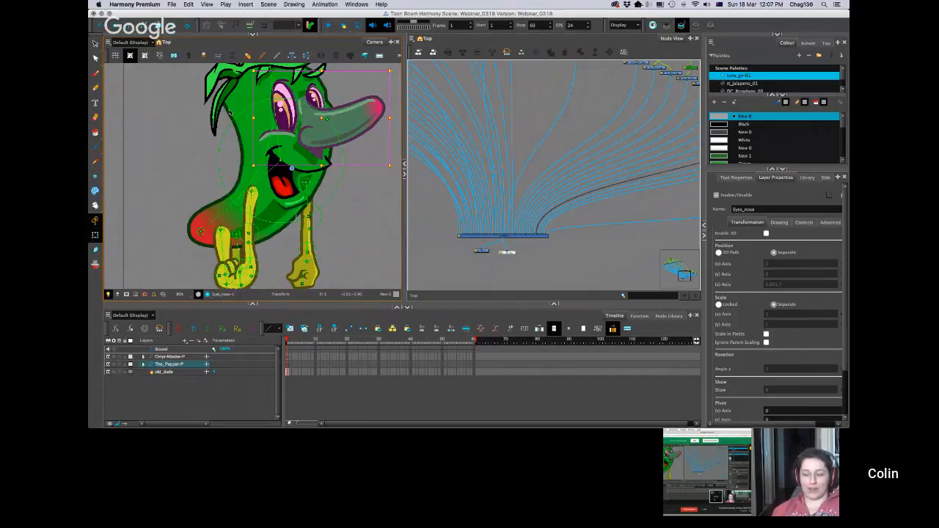
pyautogui.click(301, 237)
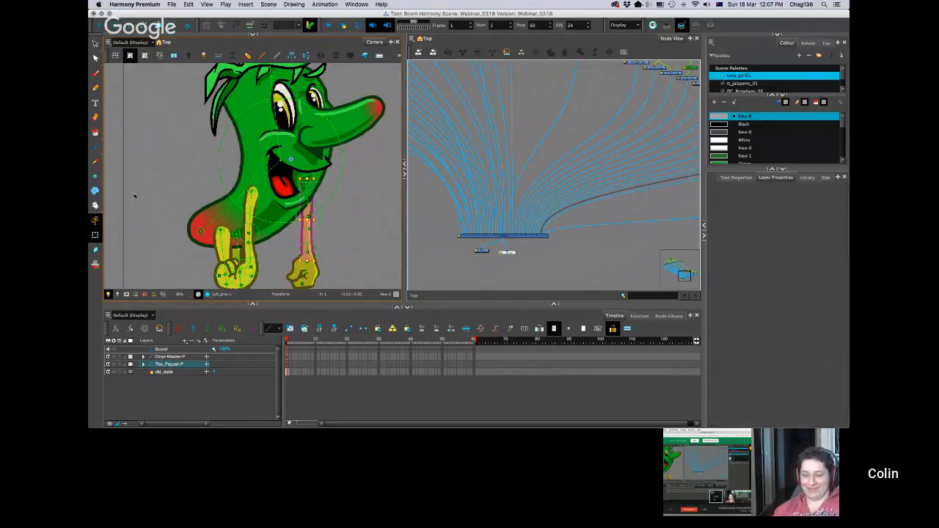
pyautogui.click(95, 176)
pyautogui.scroll(3, 253, 148)
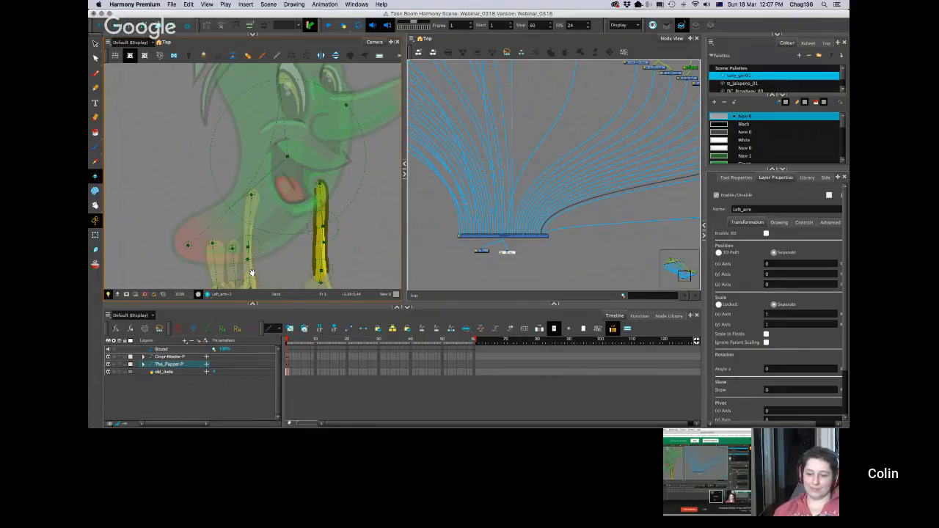
pyautogui.moveTo(252, 274); pyautogui.dragTo(261, 262)
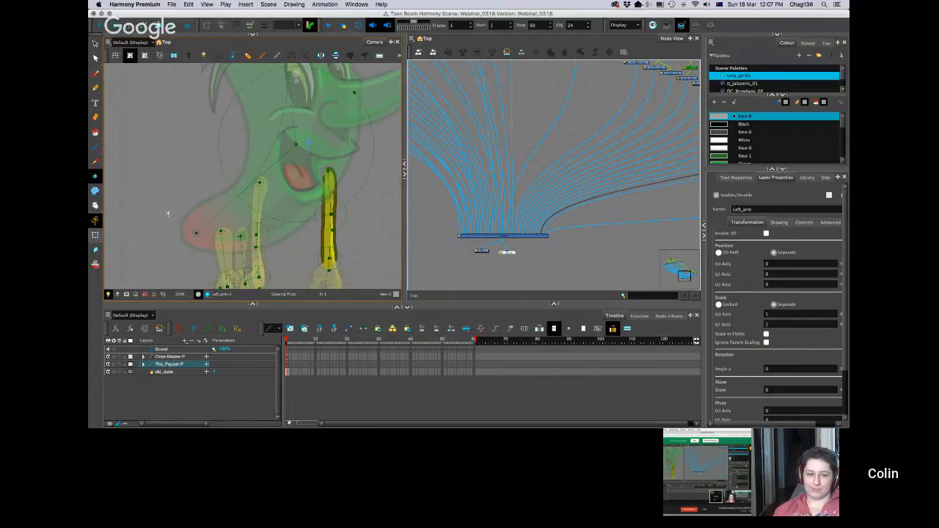
# Step: Try transforming the pepper's right arm, undo the change and show the arm's drawing pivot
pyautogui.hotkey('shift', 't')
pyautogui.click(259, 212)
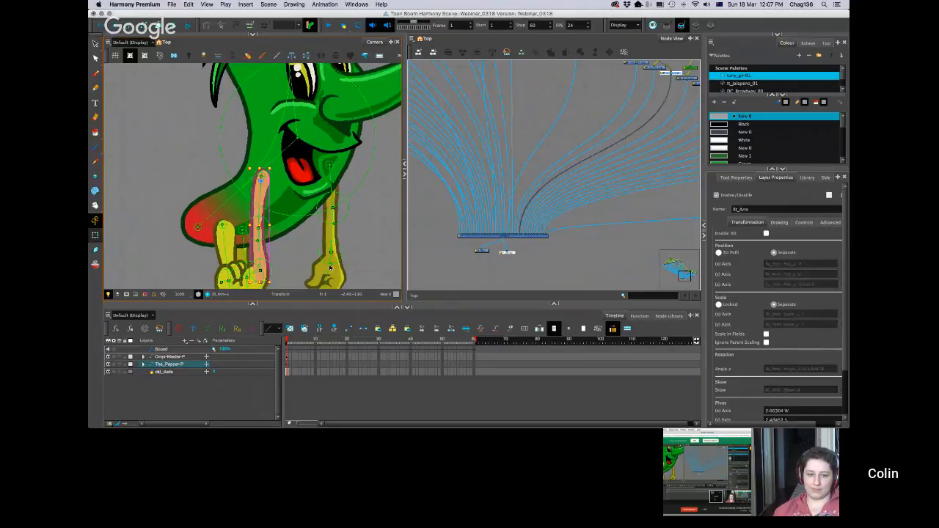
pyautogui.moveTo(189, 229); pyautogui.dragTo(189, 216)
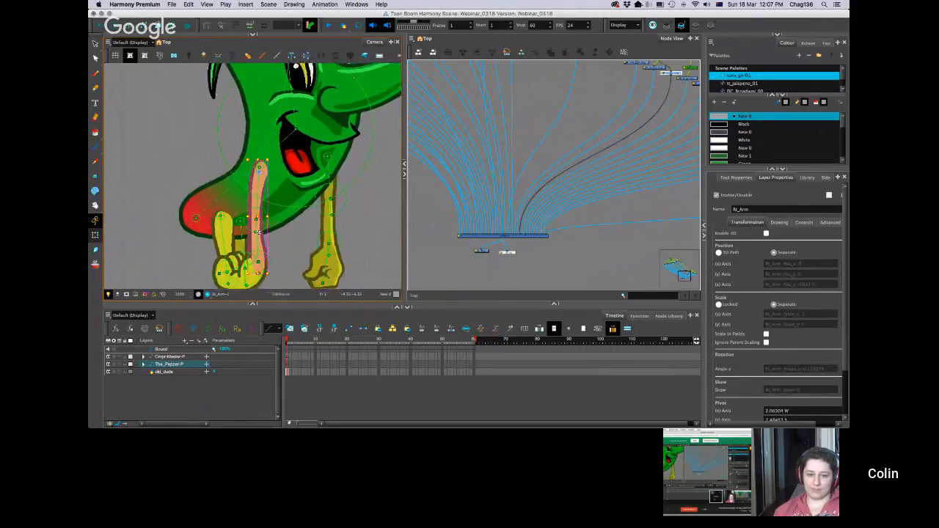
pyautogui.click(271, 275)
pyautogui.moveTo(323, 255); pyautogui.dragTo(201, 265)
pyautogui.press('super+z')
pyautogui.click(95, 176)
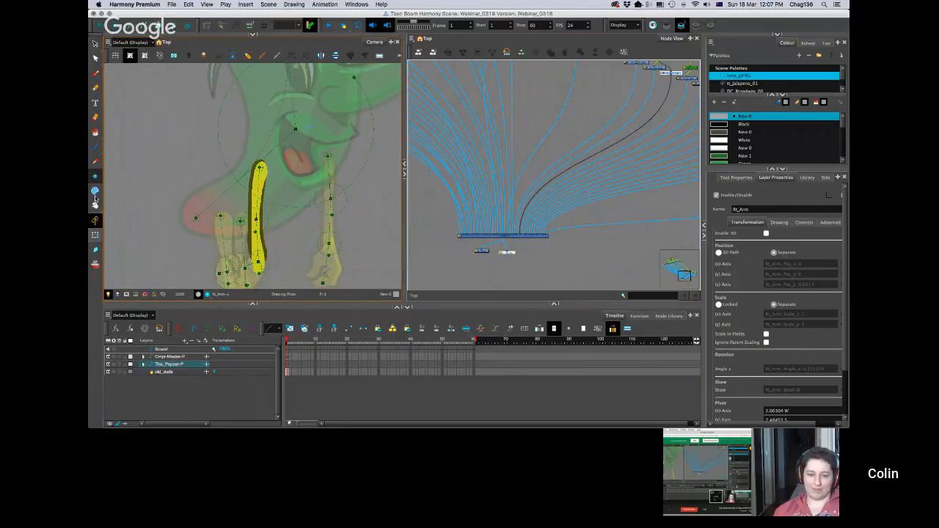
# Step: Try moving the pepper's right arm drawing away from the body and undo the move
pyautogui.click(96, 42)
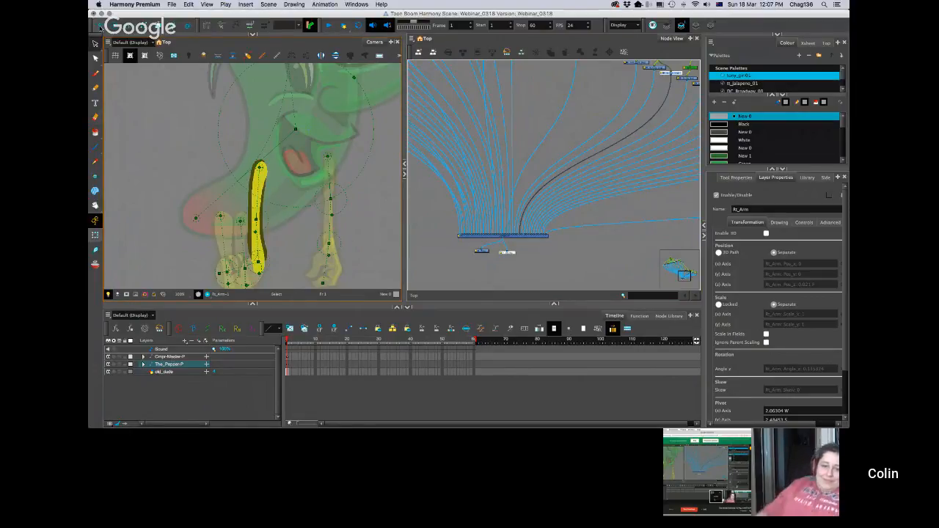
pyautogui.click(259, 160)
pyautogui.moveTo(259, 160); pyautogui.dragTo(164, 185)
pyautogui.press('super+z')
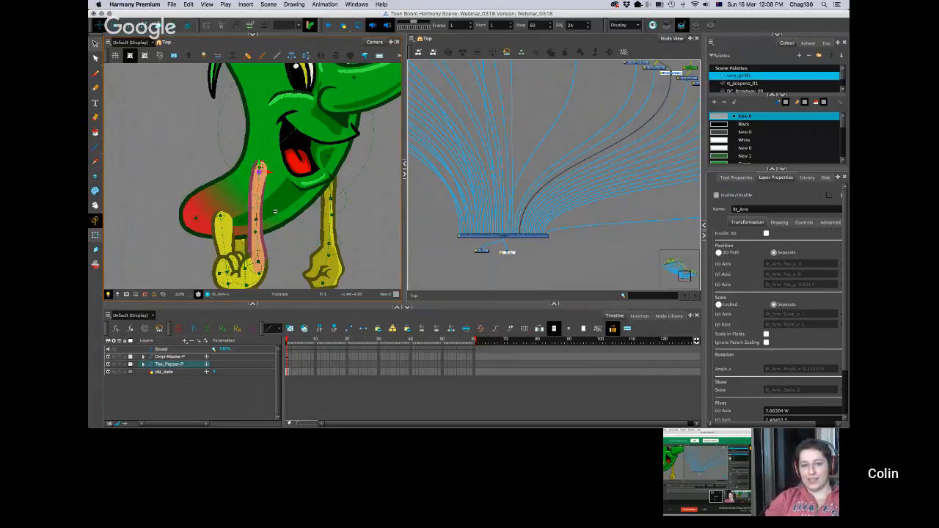
# Step: Stack three of the girl's hair drawing nodes, including hair_frnt, in the empty area beside her rig's node network
pyautogui.scroll(-1, 504, 199)
pyautogui.scroll(2, 504, 198)
pyautogui.moveTo(684, 275); pyautogui.dragTo(652, 264)
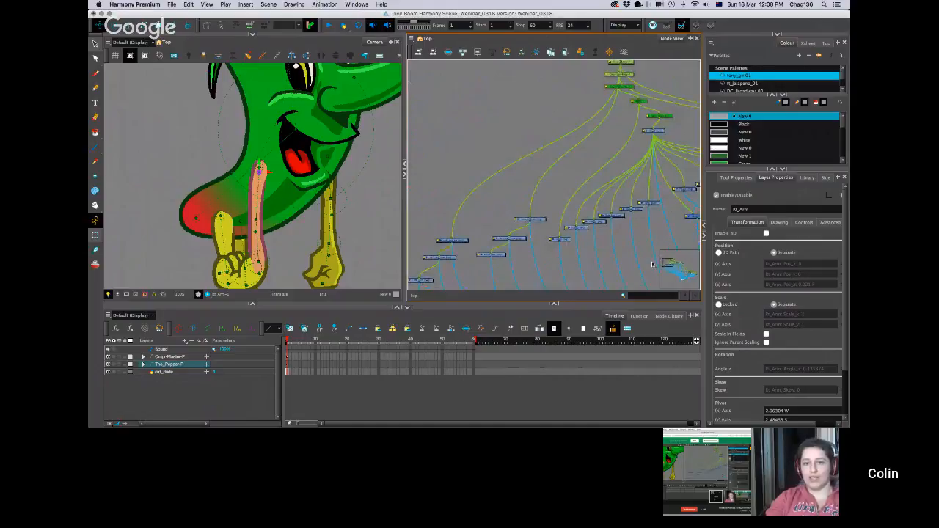
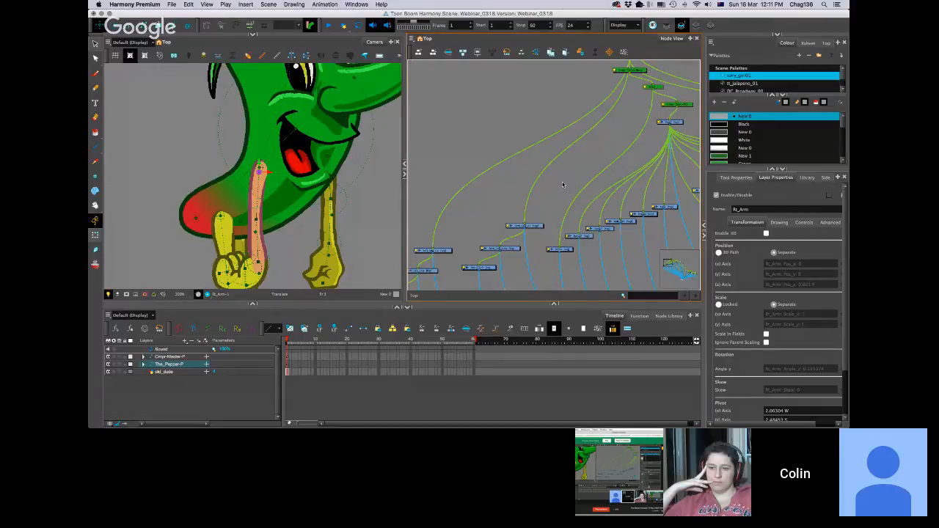
pyautogui.click(514, 138)
pyautogui.moveTo(579, 236); pyautogui.dragTo(436, 86)
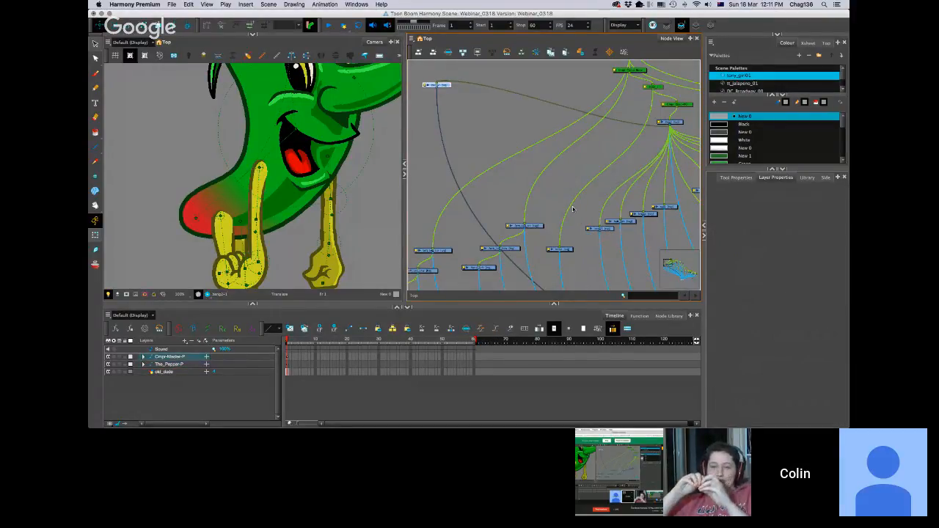
pyautogui.moveTo(608, 231); pyautogui.dragTo(445, 96)
pyautogui.moveTo(622, 221); pyautogui.dragTo(436, 101)
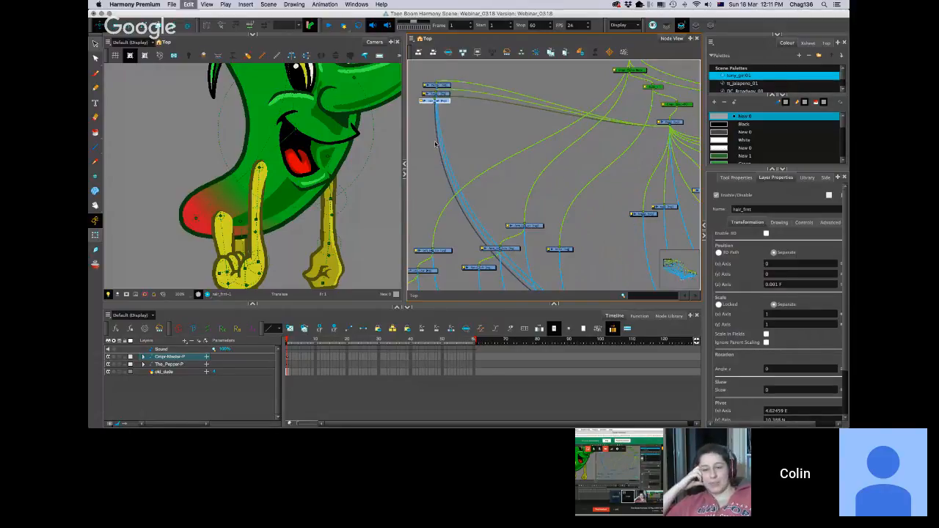
# Step: Undo the last three changes to the hair drawing nodes in the node network
pyautogui.press('super+z')
pyautogui.press('super+z')
pyautogui.press('super+z')
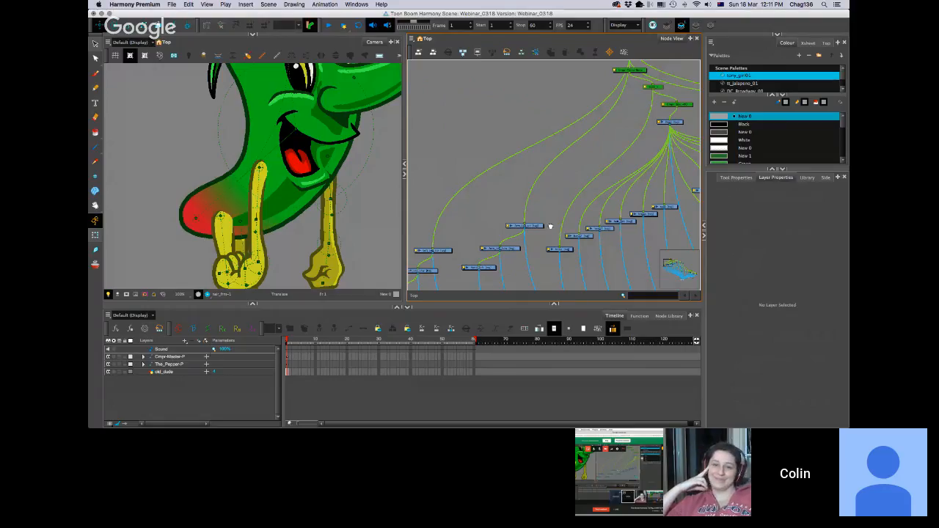
# Step: Examine the bang drawing nodes and the head node they connect to in the node network
pyautogui.moveTo(564, 226); pyautogui.dragTo(525, 192)
pyautogui.moveTo(528, 149); pyautogui.dragTo(627, 291)
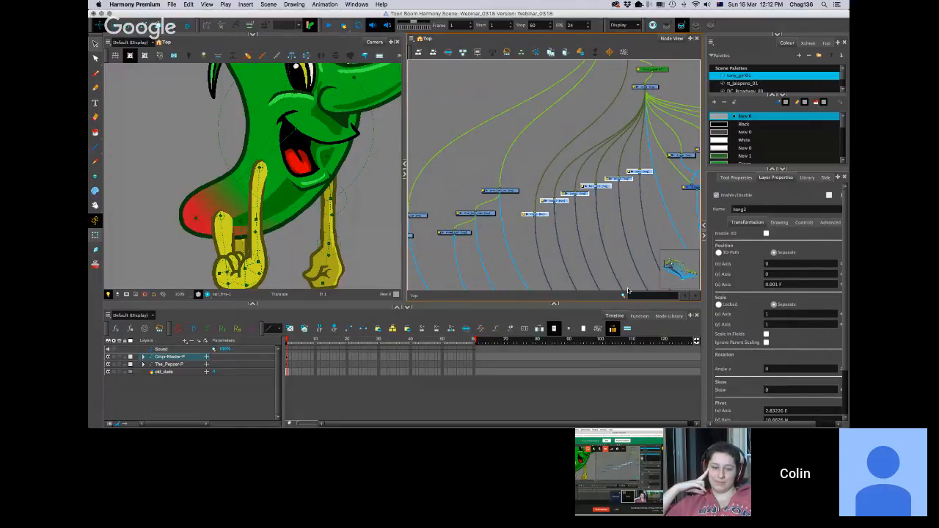
pyautogui.click(531, 151)
pyautogui.moveTo(514, 143); pyautogui.dragTo(514, 203)
pyautogui.click(604, 144)
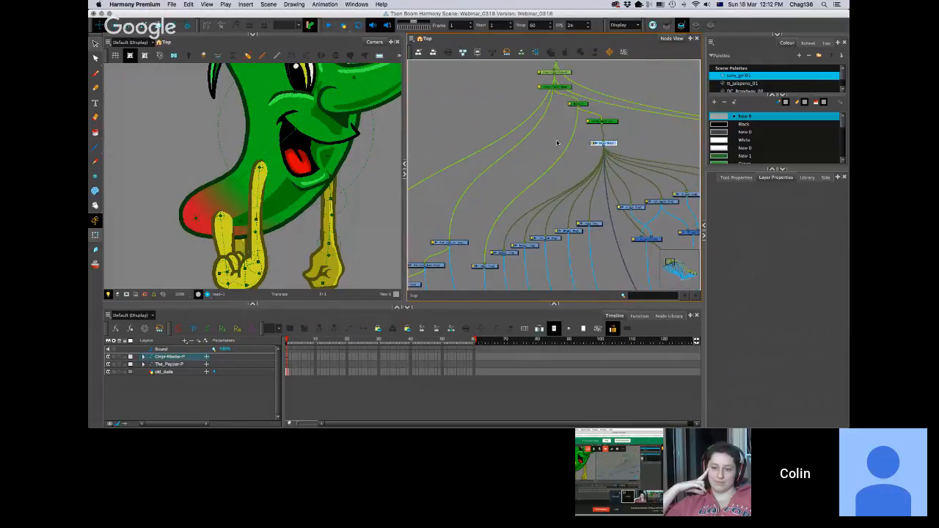
pyautogui.click(611, 151)
pyautogui.moveTo(471, 244); pyautogui.dragTo(505, 234)
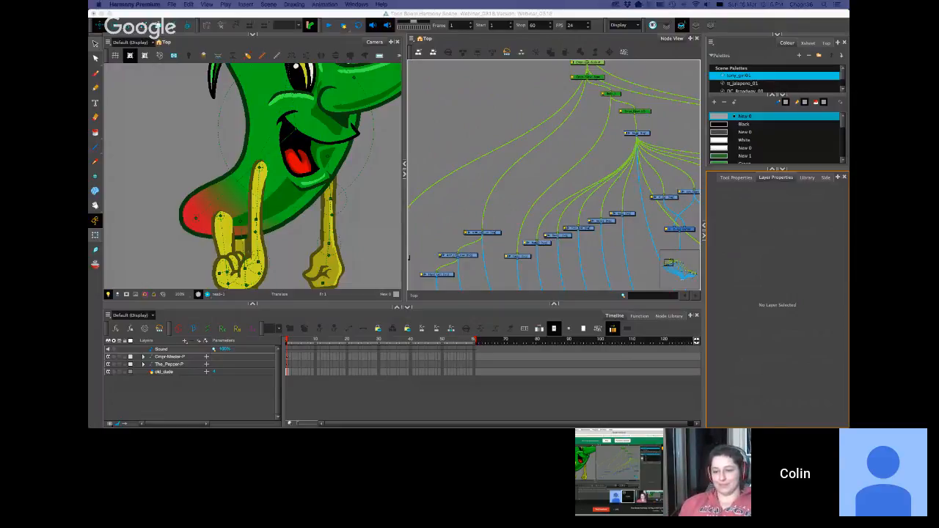
# Step: Survey the node network from the first character's rig down to the shared composite, and select that character's nodes
pyautogui.click(456, 209)
pyautogui.scroll(-4, 458, 204)
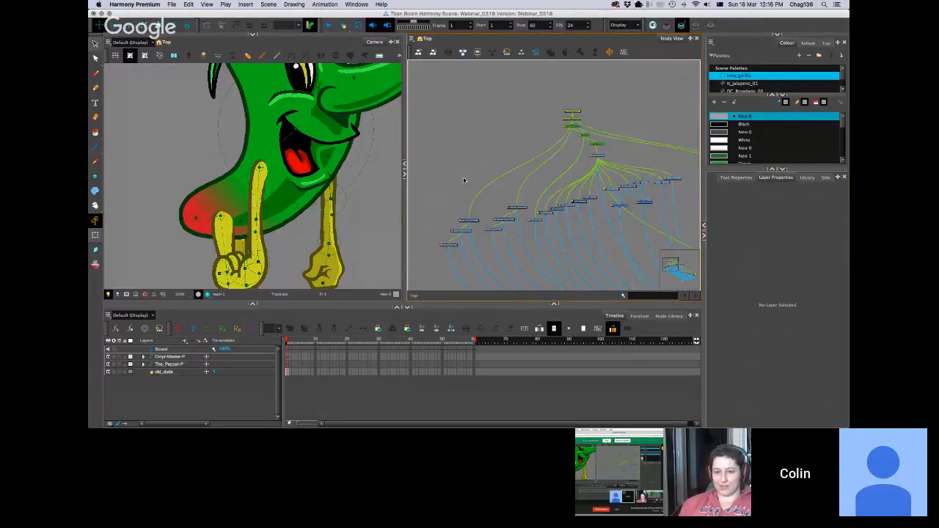
pyautogui.scroll(-2, 465, 187)
pyautogui.moveTo(468, 260); pyautogui.dragTo(450, 249)
pyautogui.scroll(-1, 281, 215)
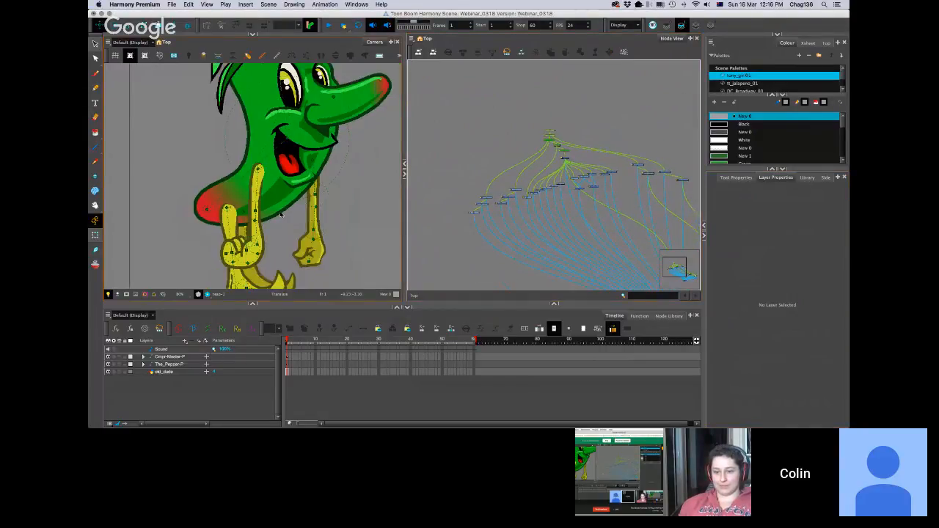
pyautogui.moveTo(299, 215); pyautogui.dragTo(283, 244)
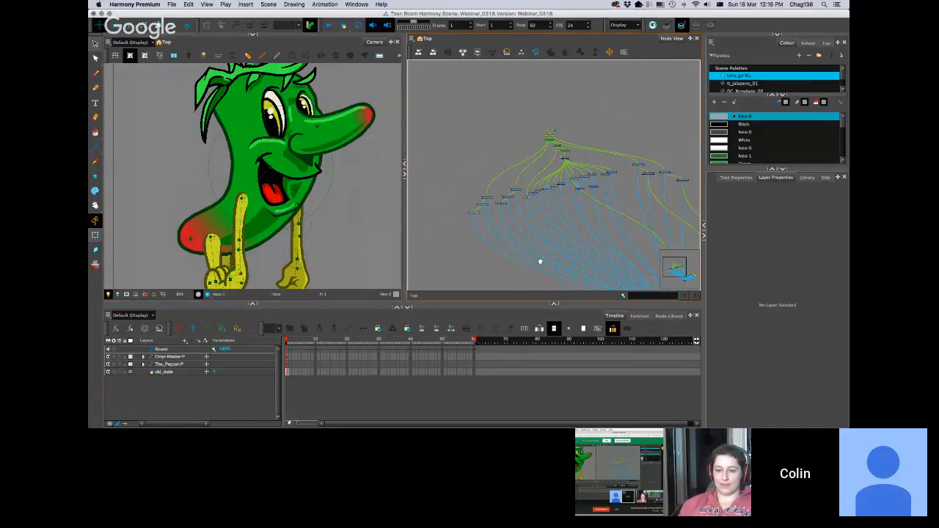
pyautogui.scroll(2, 460, 193)
pyautogui.scroll(-2, 326, 222)
pyautogui.scroll(1, 327, 222)
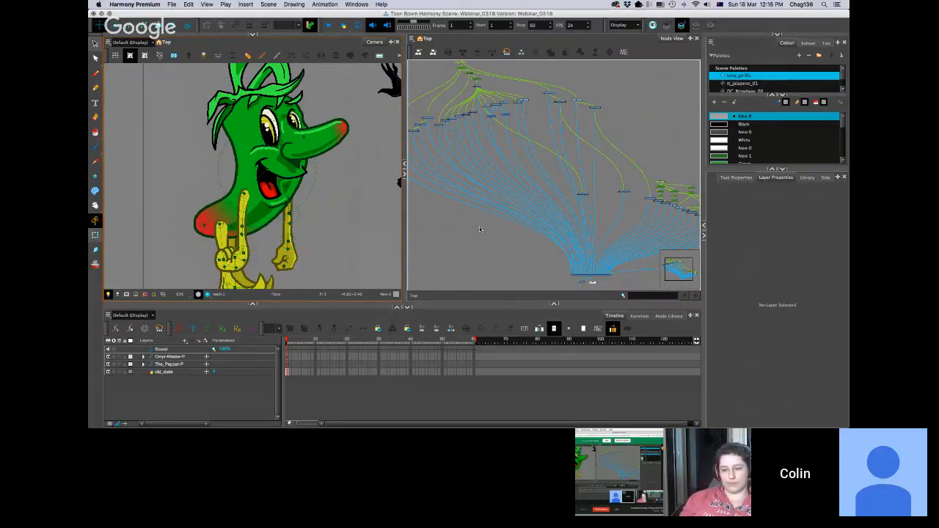
pyautogui.scroll(-2, 572, 192)
pyautogui.moveTo(585, 180); pyautogui.dragTo(587, 180)
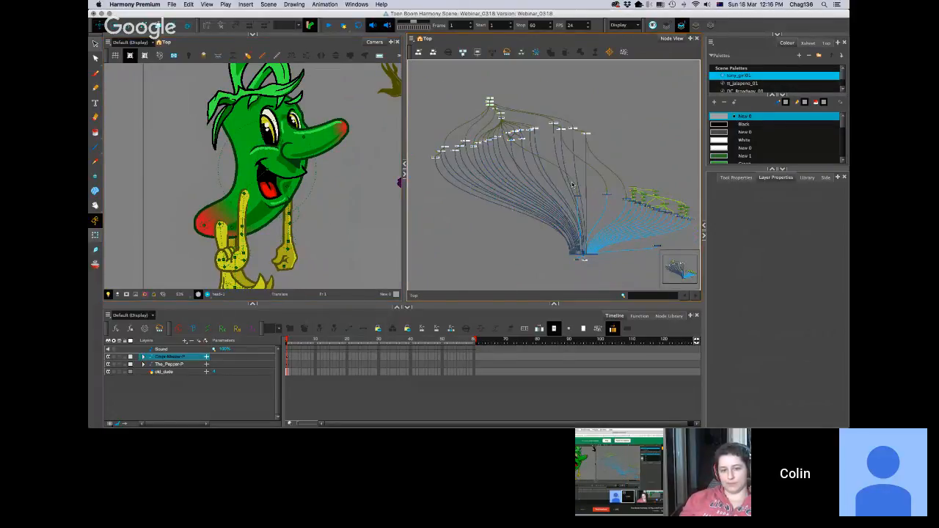
pyautogui.moveTo(566, 243); pyautogui.dragTo(472, 203)
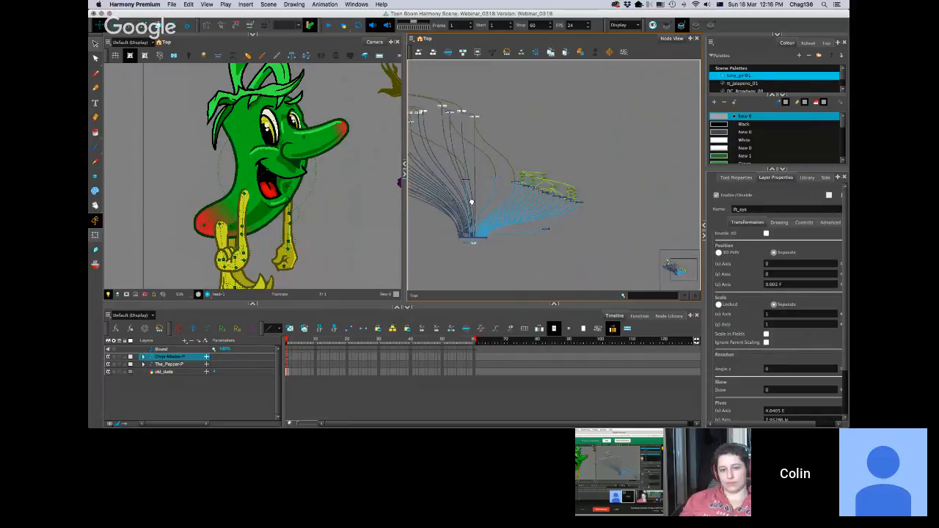
pyautogui.scroll(1, 472, 203)
pyautogui.press('Delete')
pyautogui.click(480, 230)
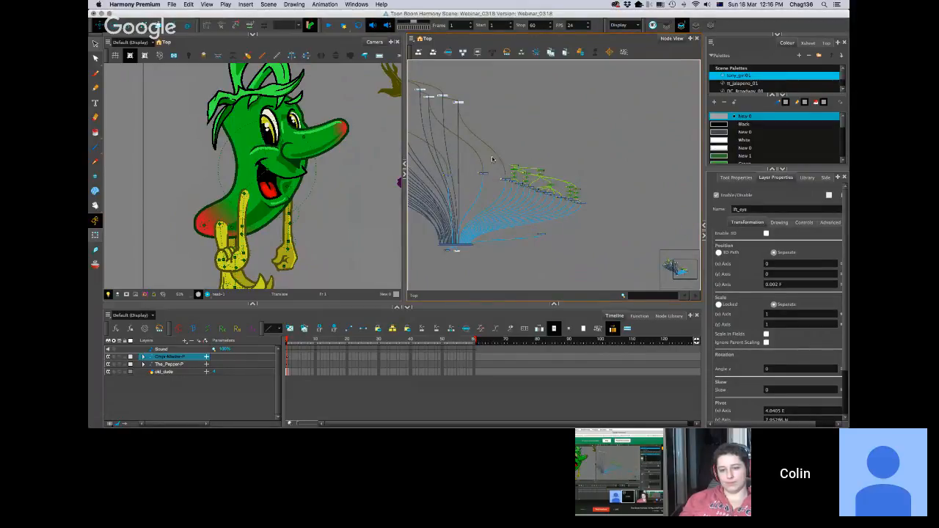
# Step: Move the Foot_Right drawing node away from the pepper rig's nodes
pyautogui.moveTo(583, 216); pyautogui.dragTo(583, 217)
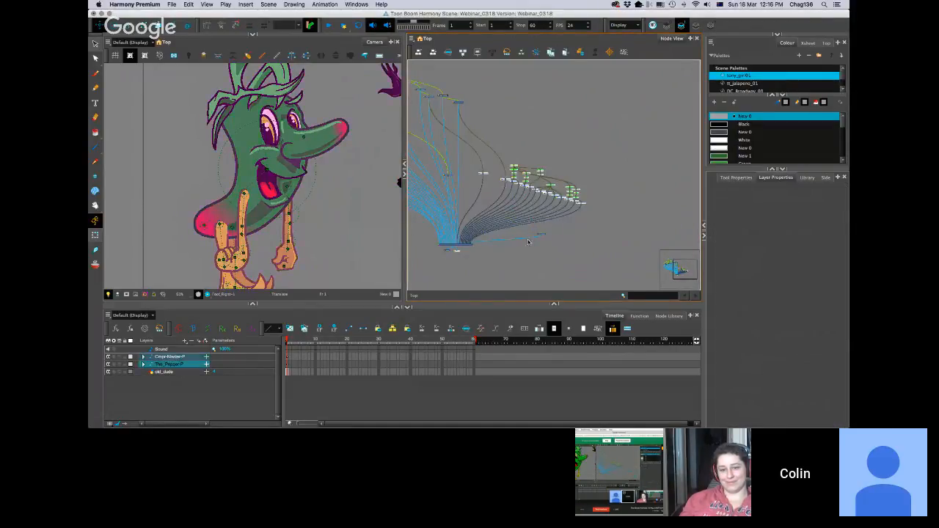
pyautogui.press('2')
pyautogui.press('2')
pyautogui.press('2')
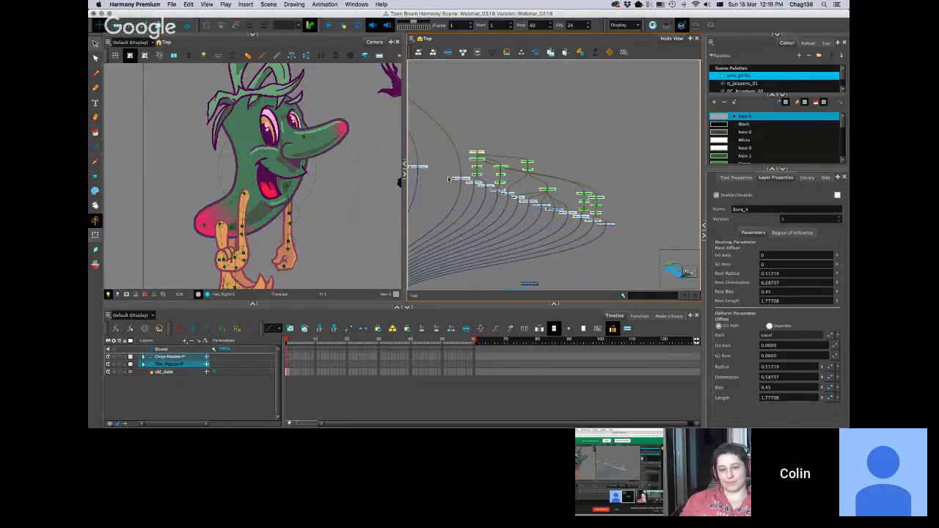
pyautogui.click(449, 180)
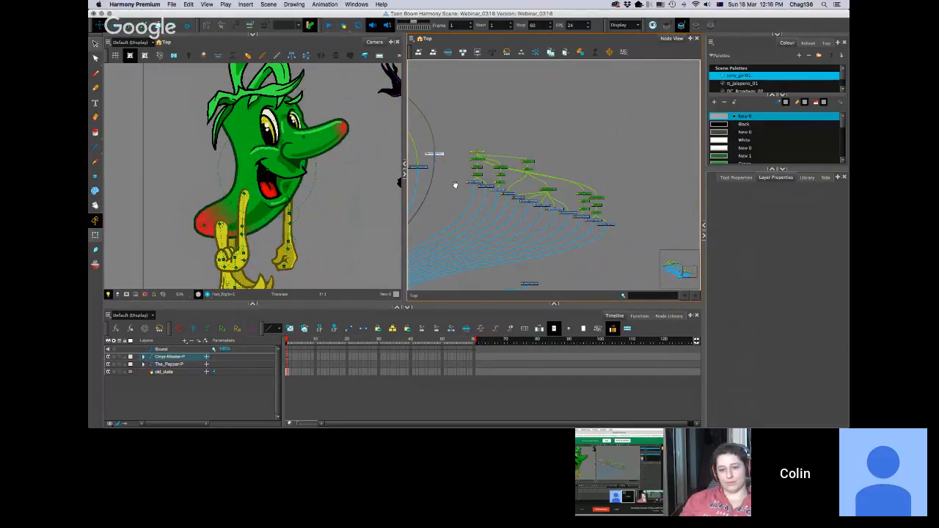
pyautogui.press('2')
pyautogui.press('2')
pyautogui.press('1')
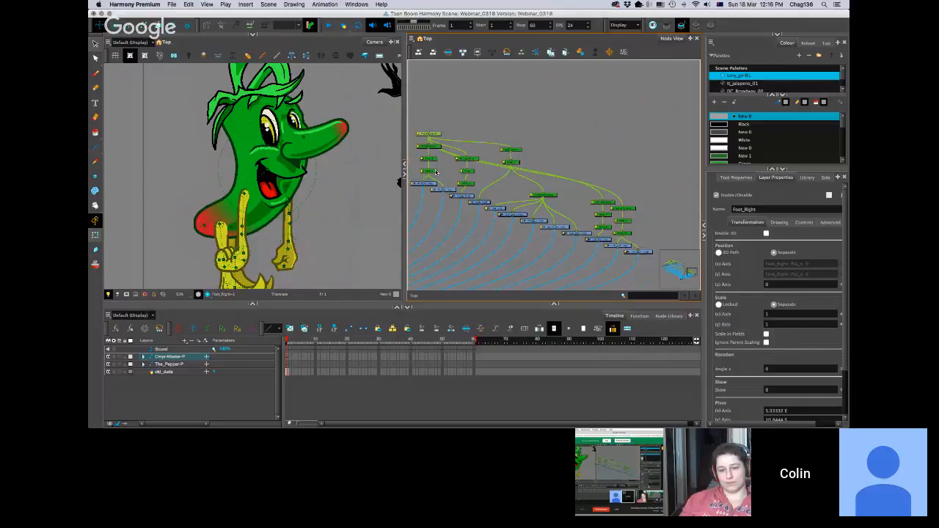
# Step: Paste a new composite node next to the scene's main composite for the pepper rig
pyautogui.moveTo(433, 124); pyautogui.dragTo(641, 263)
pyautogui.press('1')
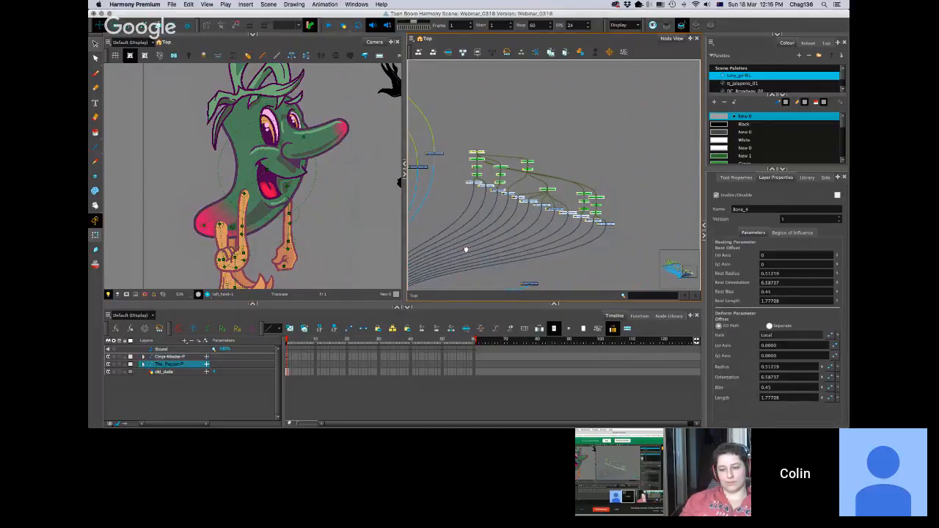
pyautogui.moveTo(465, 250); pyautogui.dragTo(559, 165)
pyautogui.press('2')
pyautogui.click(443, 225)
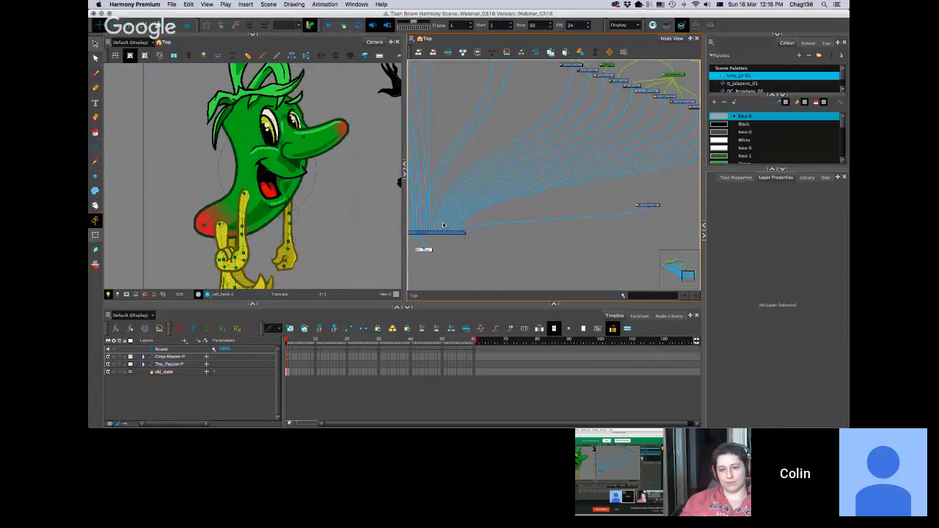
pyautogui.press('super+v')
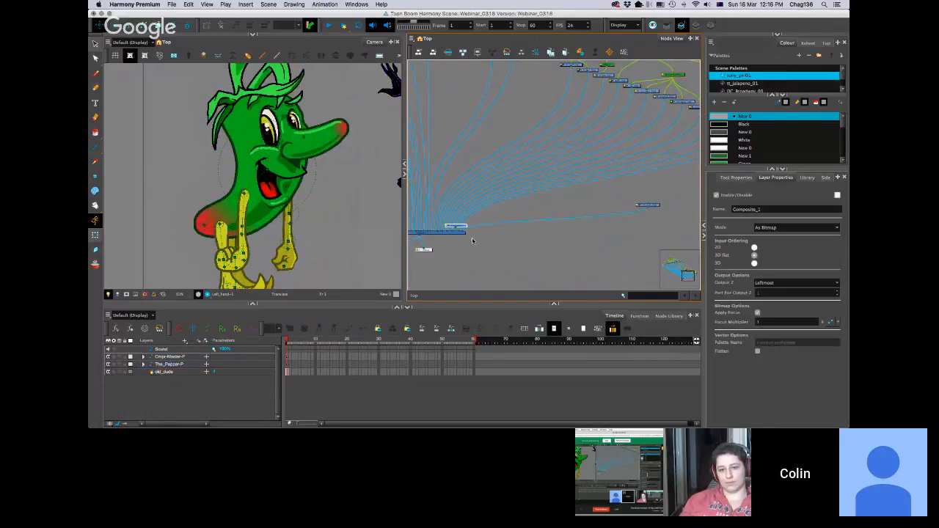
# Step: Place the new composite below the pepper rig and connect the left hand, left arm and left leg drawings to it
pyautogui.moveTo(614, 163); pyautogui.dragTo(497, 182)
pyautogui.press('2')
pyautogui.press('2')
pyautogui.moveTo(554, 180); pyautogui.dragTo(490, 212)
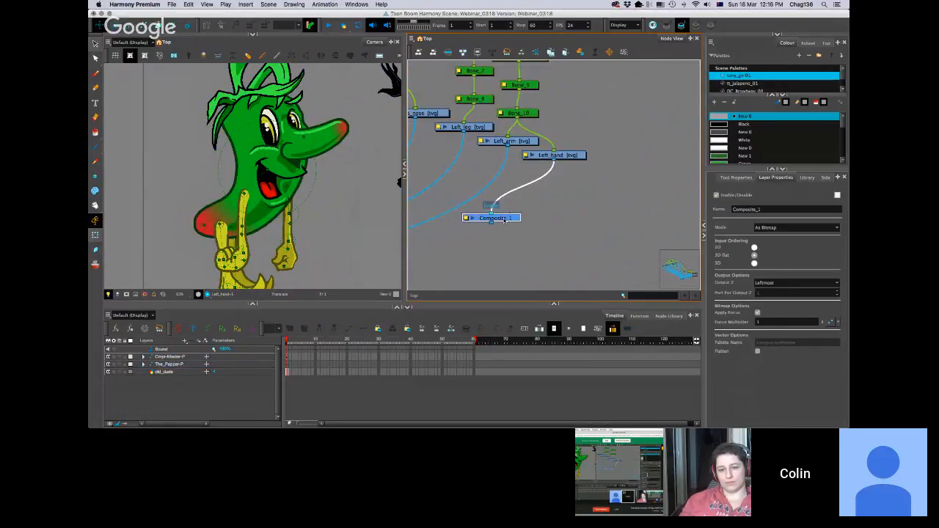
pyautogui.moveTo(466, 132); pyautogui.dragTo(477, 213)
pyautogui.hscroll(-5, 544, 247)
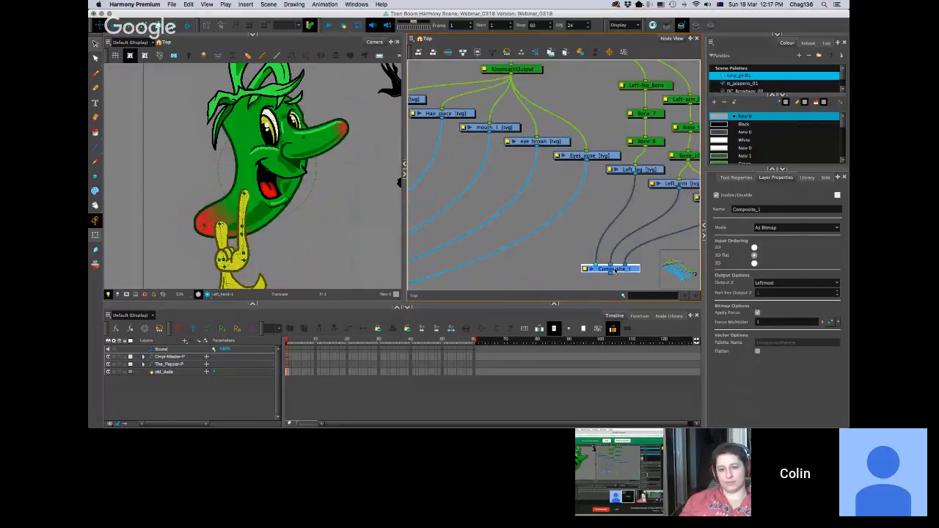
# Step: Connect the pepper's Eyes_nose, eye_brows, mouth_1, Hair_piece, Hat and body drawings to the new composite
pyautogui.moveTo(613, 268); pyautogui.dragTo(536, 245)
pyautogui.moveTo(587, 161); pyautogui.dragTo(509, 244)
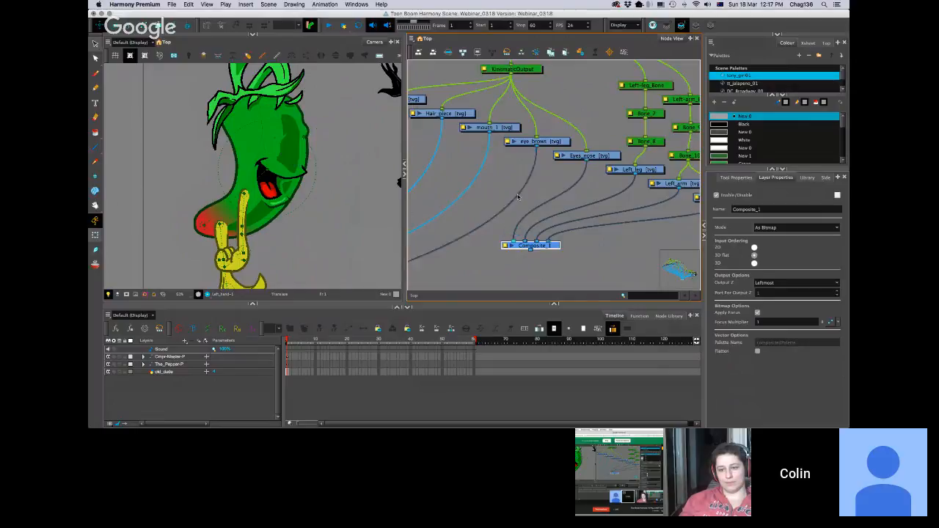
pyautogui.moveTo(488, 133); pyautogui.dragTo(508, 242)
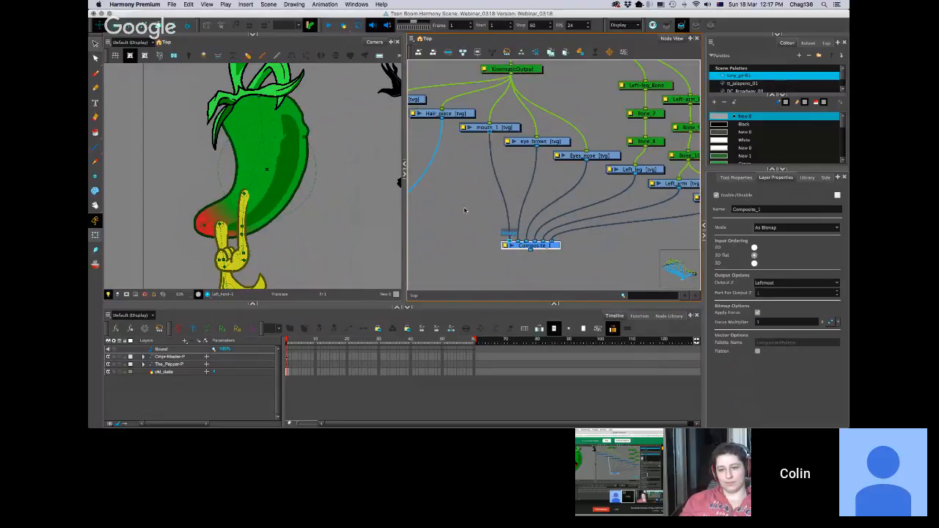
pyautogui.moveTo(430, 175); pyautogui.dragTo(508, 243)
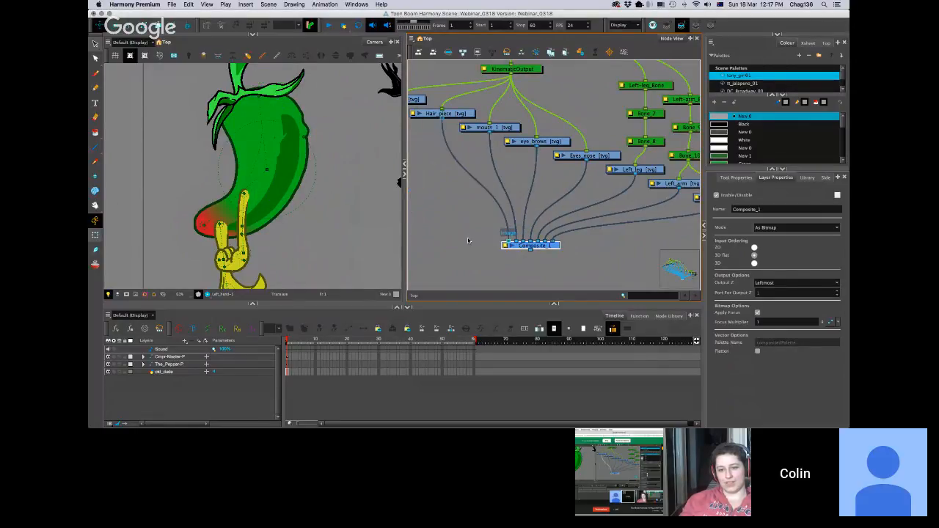
pyautogui.hscroll(-5, 513, 220)
pyautogui.moveTo(479, 170); pyautogui.dragTo(599, 250)
pyautogui.moveTo(444, 163); pyautogui.dragTo(598, 251)
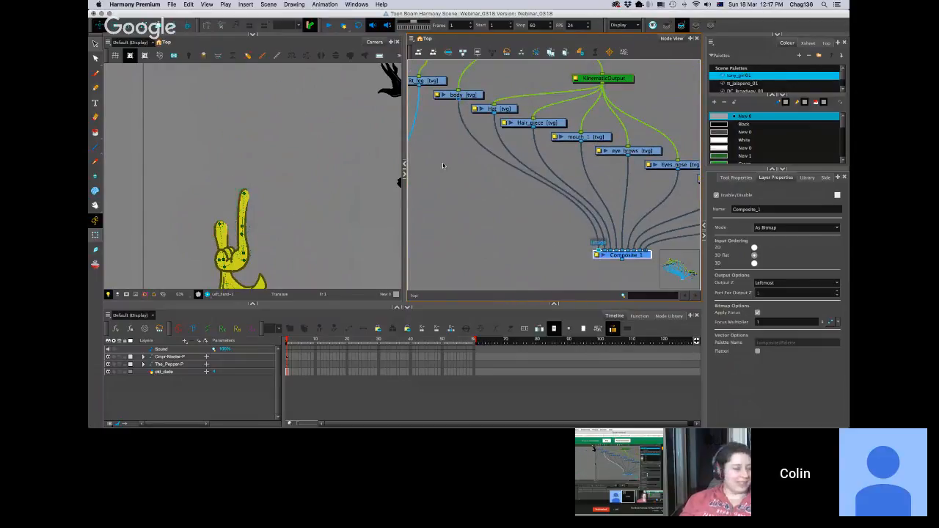
# Step: Connect the pepper's right leg, right arm and right hand drawings to the new composite
pyautogui.scroll(-1, 445, 179)
pyautogui.scroll(-1, 446, 179)
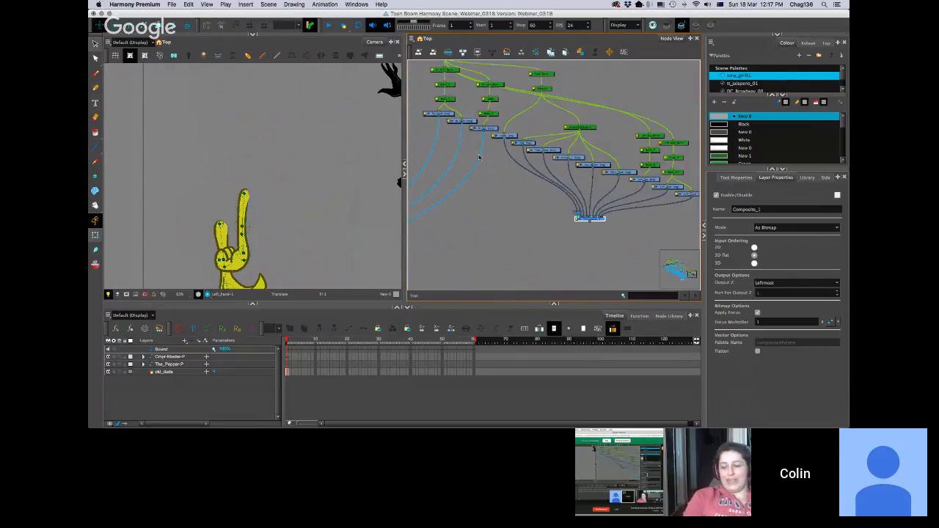
pyautogui.click(466, 172)
pyautogui.moveTo(484, 134)
pyautogui.mouseDown()
pyautogui.moveTo(477, 163)
pyautogui.moveTo(591, 219)
pyautogui.moveTo(490, 209)
pyautogui.moveTo(584, 231)
pyautogui.moveTo(591, 271)
pyautogui.mouseUp()
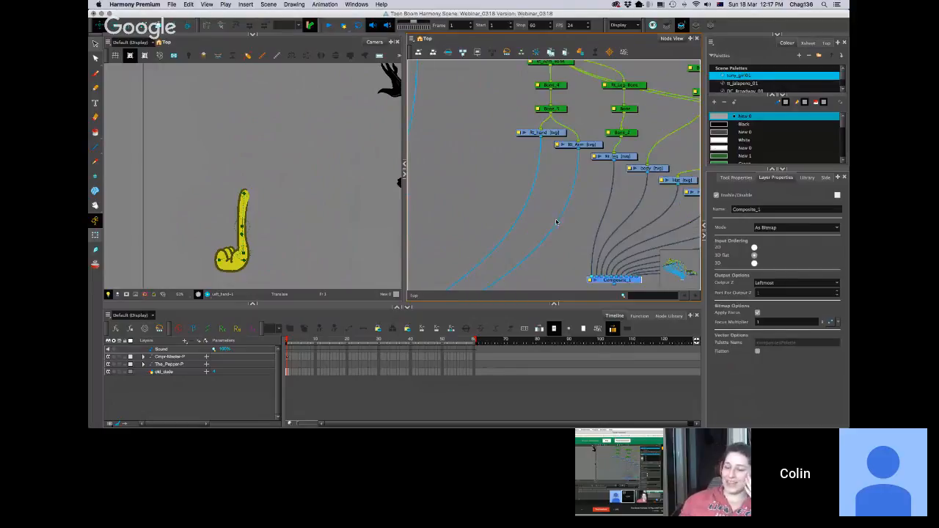
pyautogui.scroll(2, 587, 279)
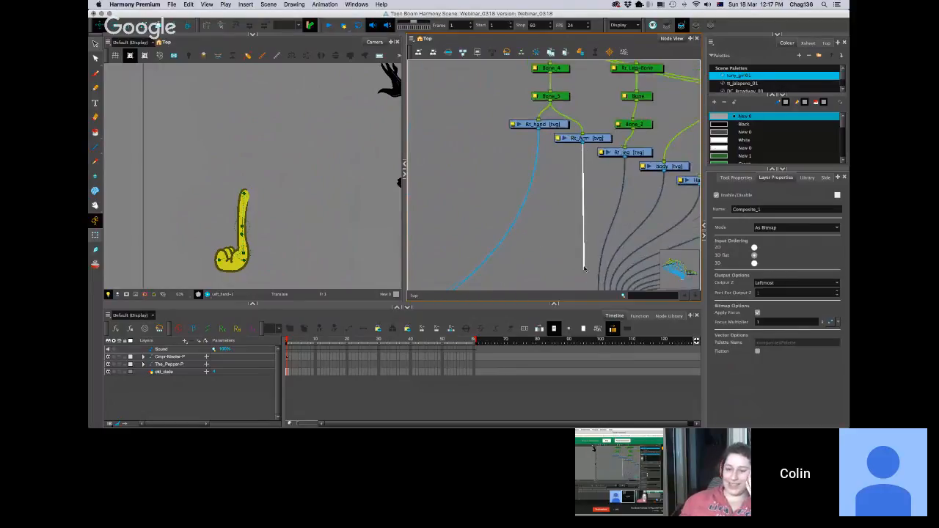
pyautogui.click(527, 219)
pyautogui.moveTo(531, 202); pyautogui.dragTo(585, 270)
pyautogui.scroll(-3, 591, 271)
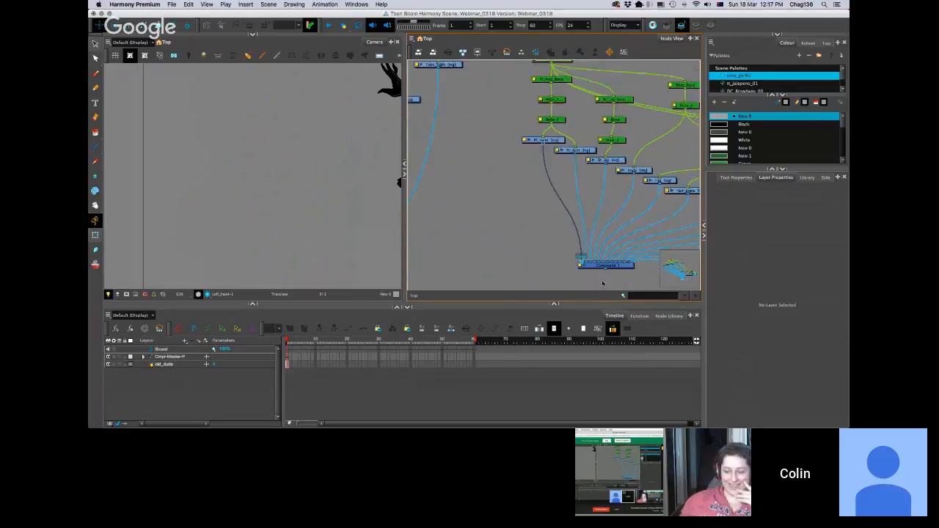
# Step: Connect the output of the pepper's composite to the scene's main composite
pyautogui.click(581, 248)
pyautogui.scroll(-3, 523, 183)
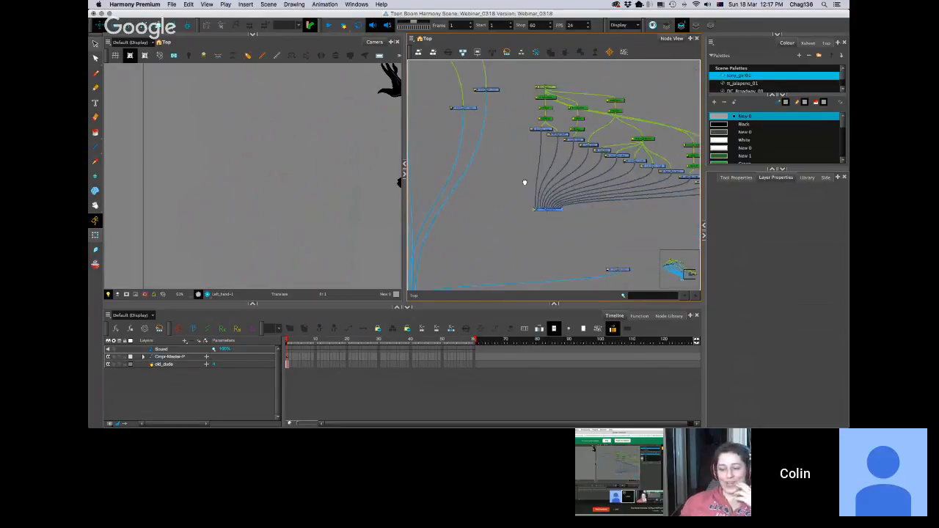
pyautogui.moveTo(536, 156); pyautogui.dragTo(467, 234)
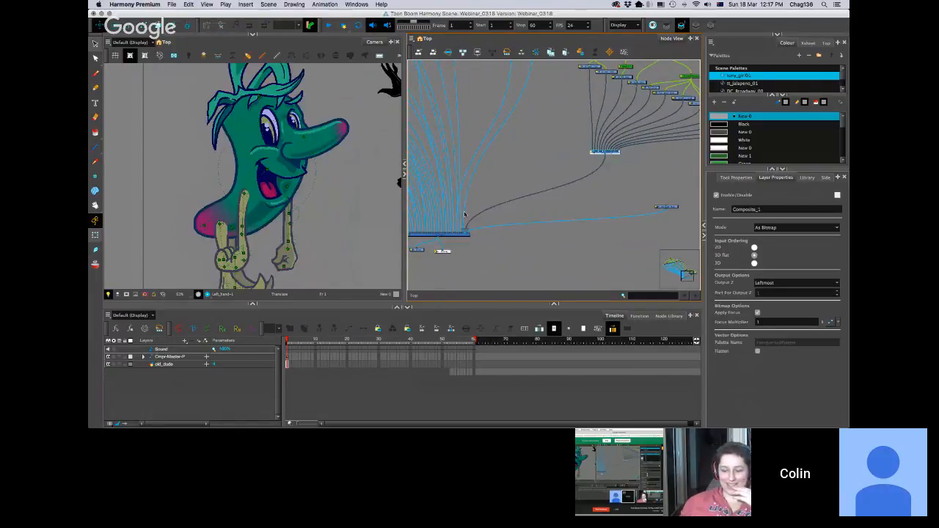
pyautogui.moveTo(539, 183); pyautogui.dragTo(480, 212)
# Step: Set the mode of the pepper's composite to Pass Through
pyautogui.scroll(3, 552, 181)
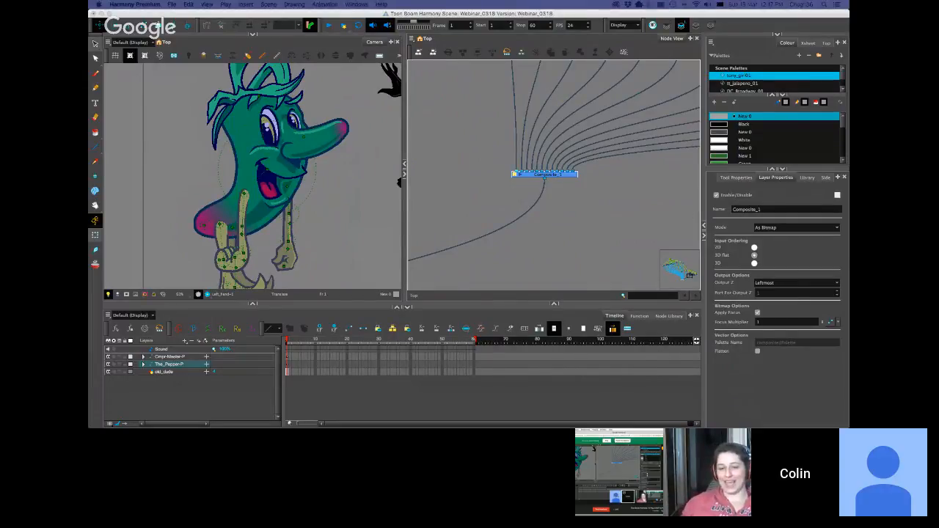
pyautogui.doubleClick(544, 174)
pyautogui.moveTo(566, 77); pyautogui.dragTo(559, 98)
pyautogui.click(541, 140)
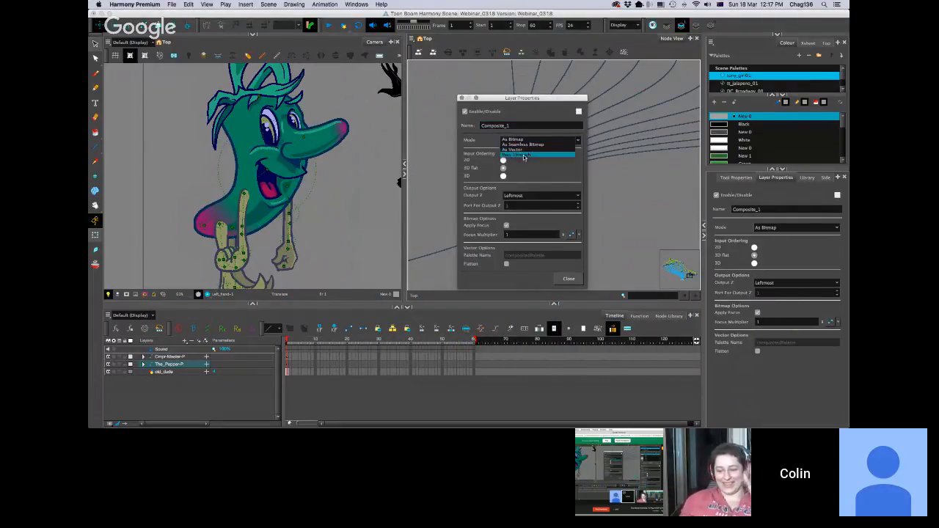
pyautogui.click(525, 157)
pyautogui.click(569, 279)
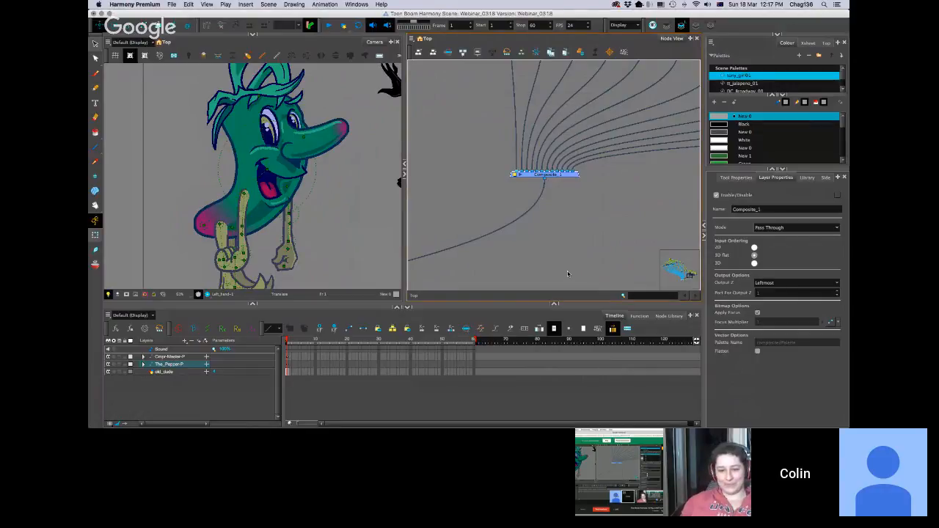
# Step: Move the pepper's composite closer beneath its drawings and show the Favorites category of the node library
pyautogui.scroll(-5, 562, 203)
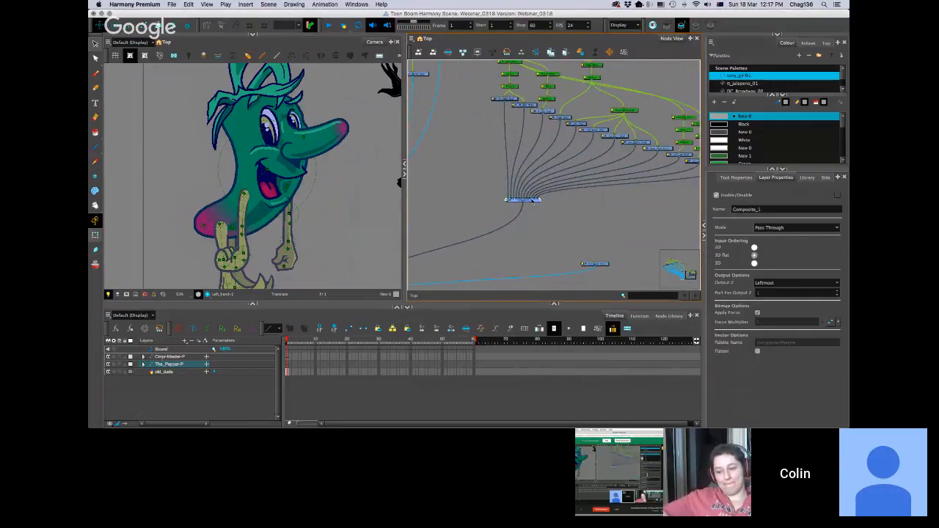
pyautogui.moveTo(532, 201); pyautogui.dragTo(558, 178)
pyautogui.click(669, 316)
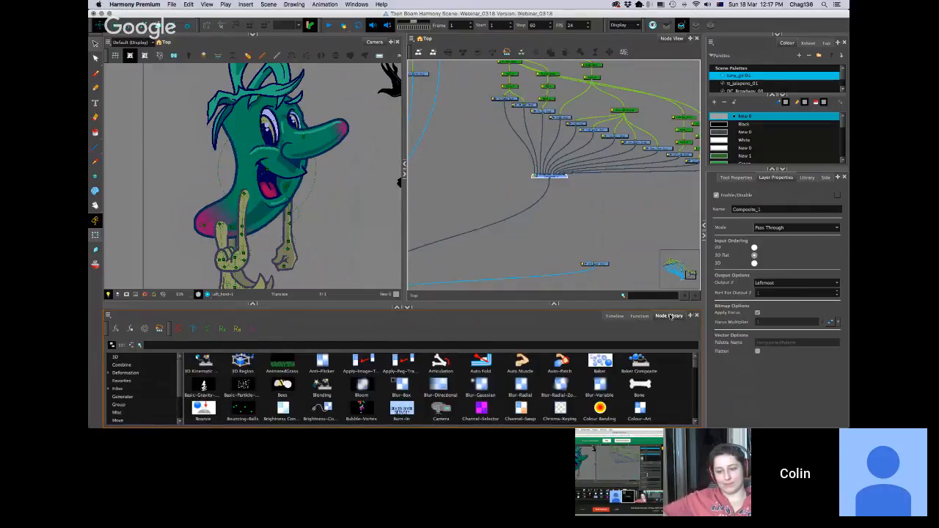
pyautogui.click(121, 381)
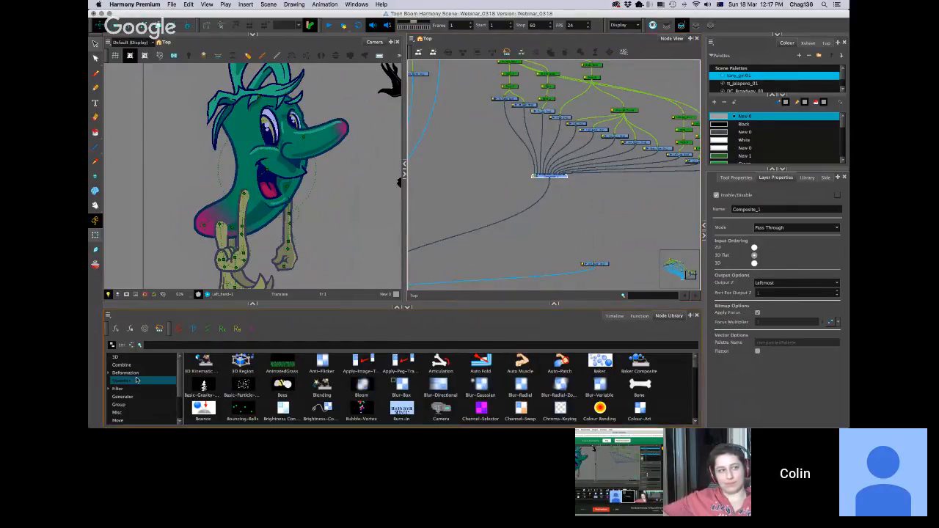
# Step: Duplicate the pepper's pass-through composite and insert the copy on the cable between it and the scene's main composite
pyautogui.moveTo(452, 363); pyautogui.dragTo(437, 270)
pyautogui.click(444, 225)
pyautogui.click(546, 177)
pyautogui.press('super+c')
pyautogui.press('super+v')
pyautogui.moveTo(633, 153); pyautogui.dragTo(626, 209)
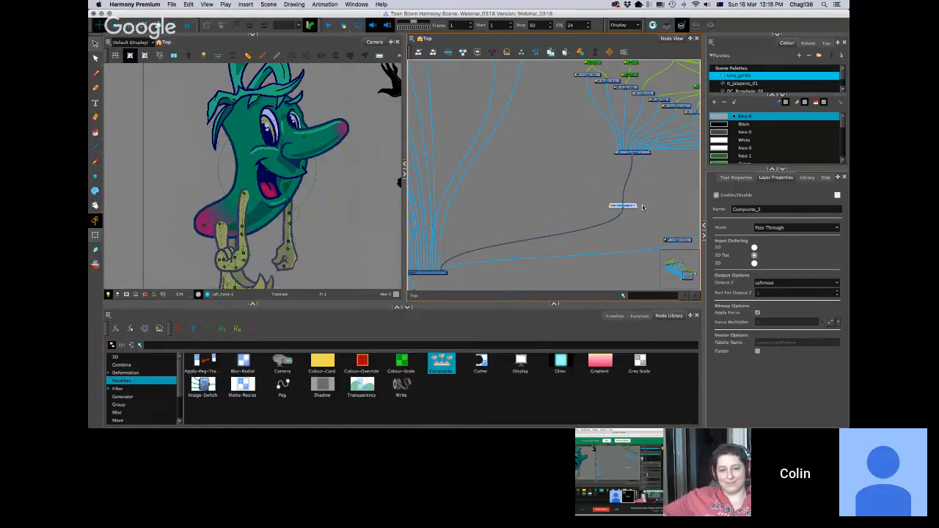
pyautogui.click(530, 222)
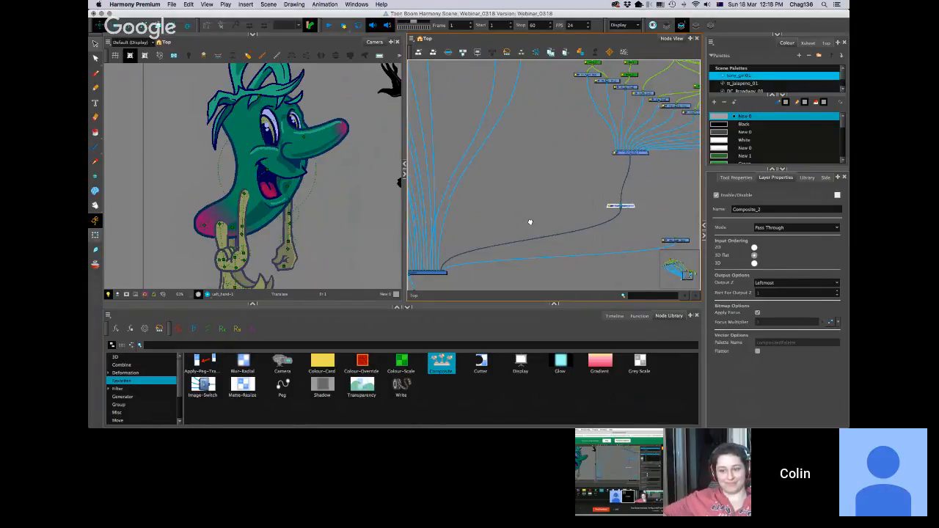
pyautogui.scroll(3, 529, 222)
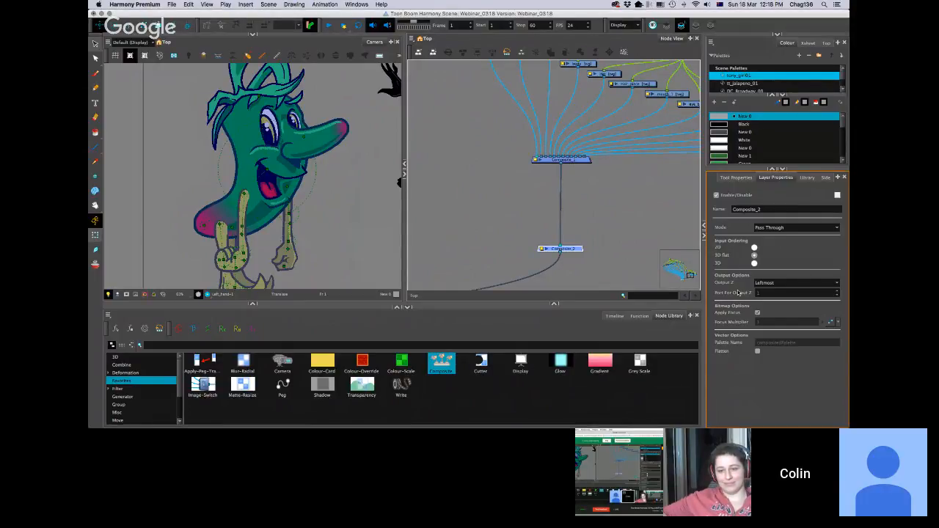
# Step: Insert a Colour-Override node on the cable between Composite_1 and Composite_2
pyautogui.click(441, 250)
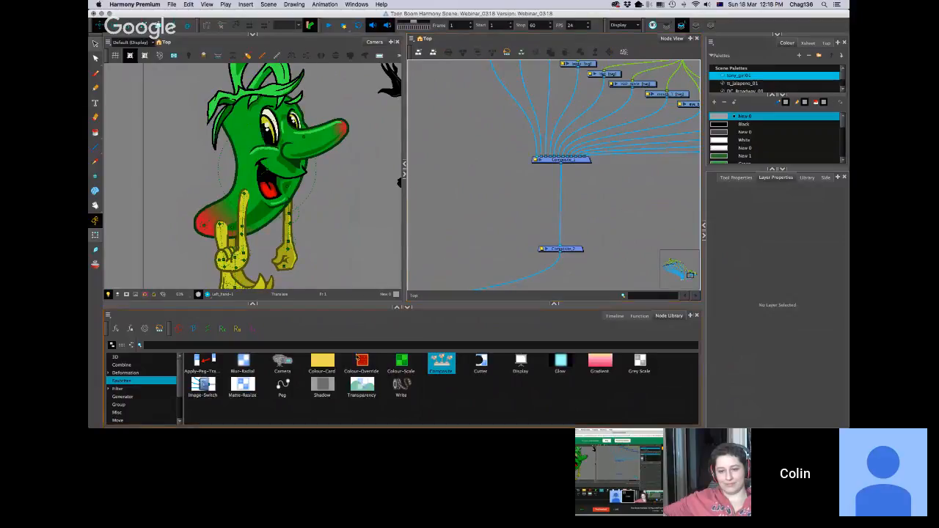
pyautogui.moveTo(362, 362); pyautogui.dragTo(554, 206)
pyautogui.click(545, 215)
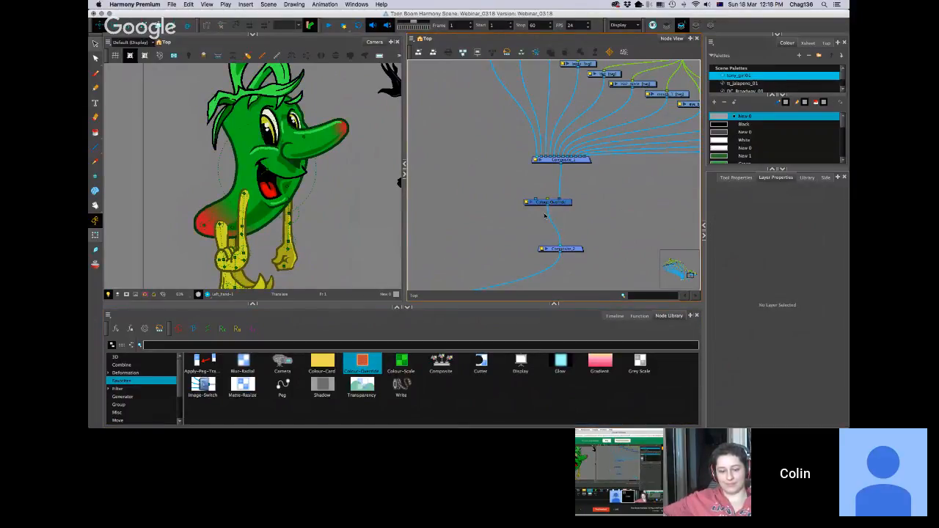
# Step: Sample the pepper's hand colour with the Dropper and open the Colour-Override node's properties in an enlarged window
pyautogui.press('d')
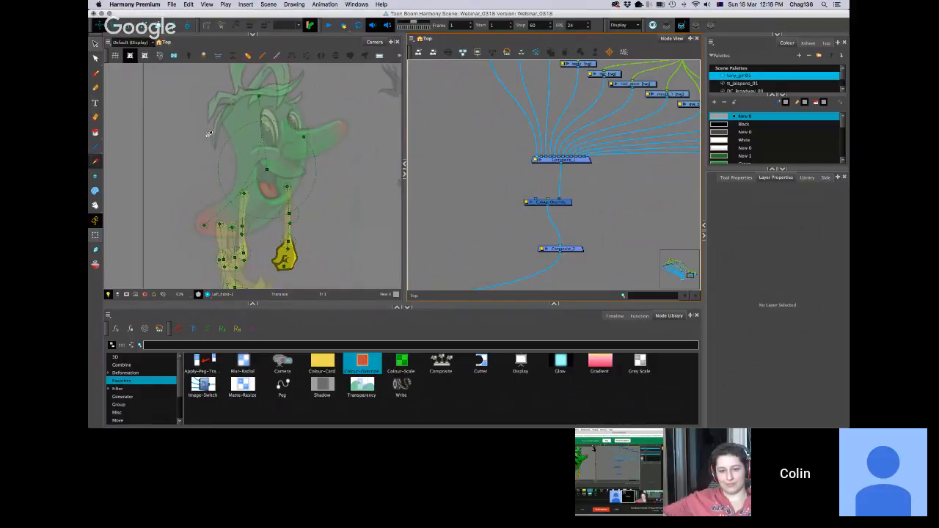
pyautogui.click(266, 116)
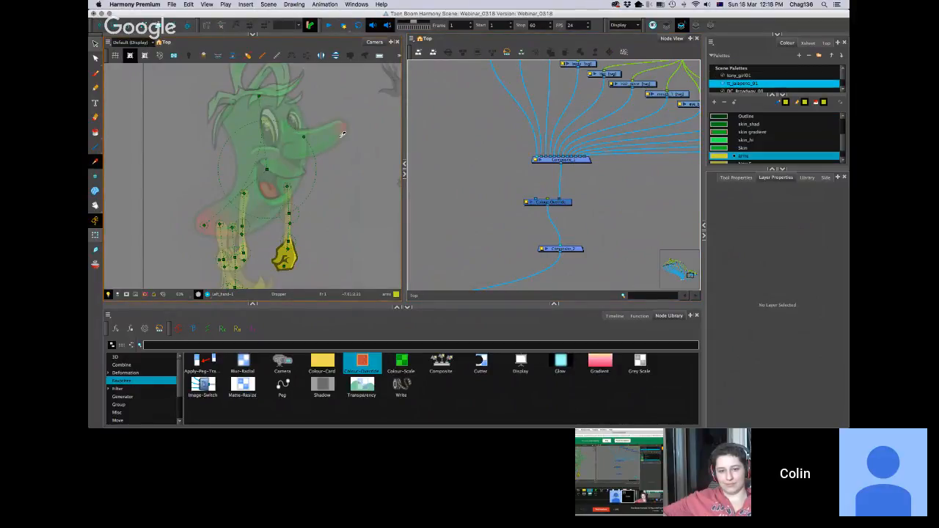
pyautogui.doubleClick(527, 203)
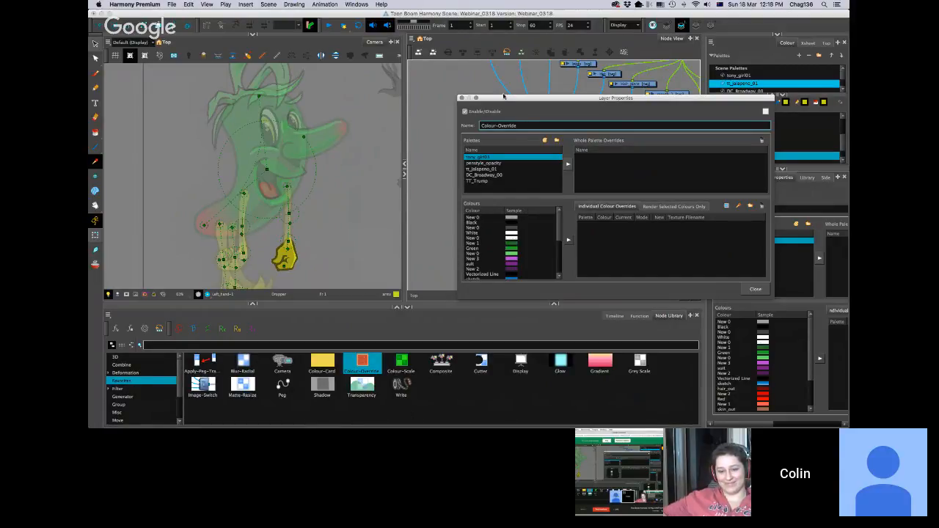
pyautogui.moveTo(577, 298); pyautogui.dragTo(526, 345)
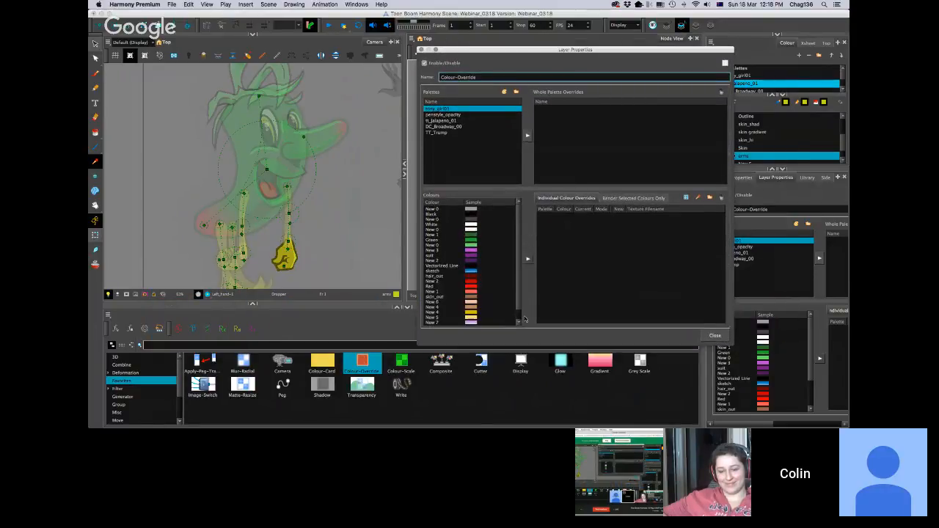
# Step: Add the tony_girl01 palette's yellow New 4 and pale yellow New 5 colours to the override's Render Selected Colours Only list
pyautogui.click(473, 302)
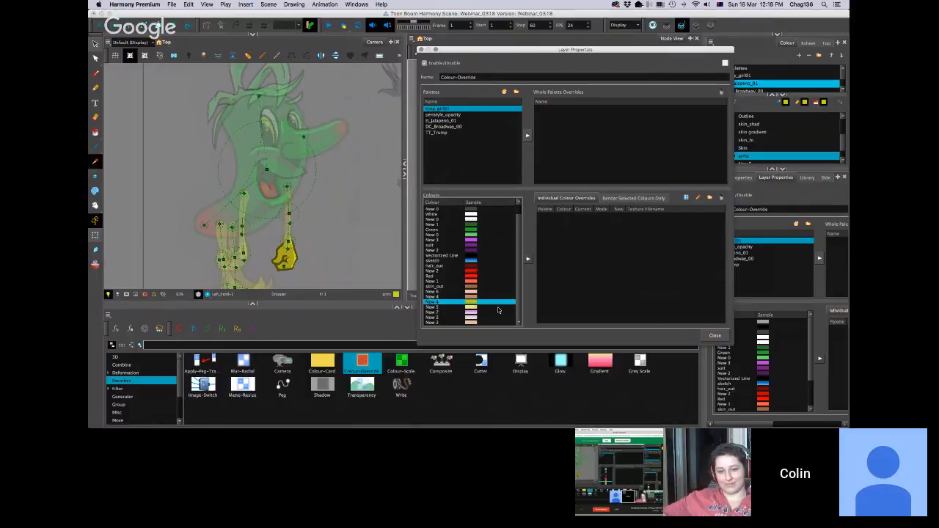
pyautogui.click(526, 258)
pyautogui.click(613, 196)
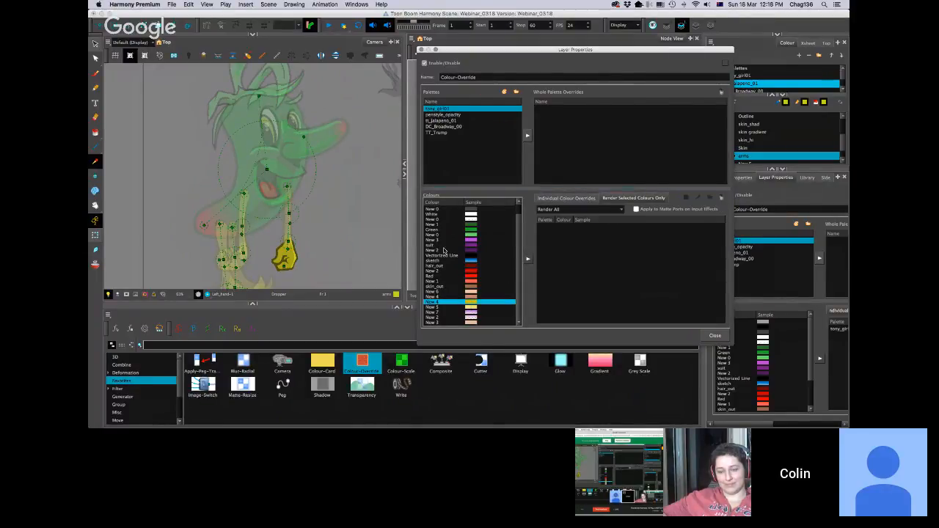
pyautogui.click(527, 258)
pyautogui.click(469, 306)
pyautogui.click(527, 259)
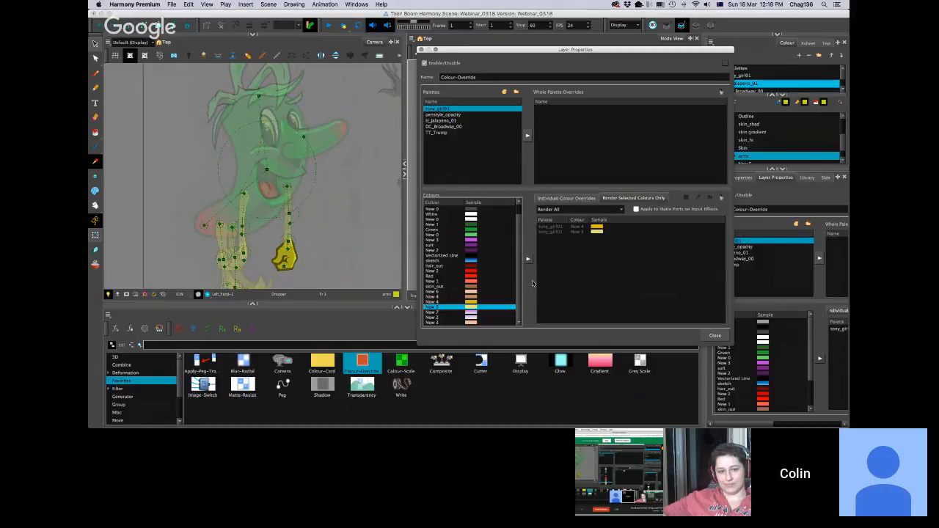
# Step: Set the Colour-Override to render only the selected colours and close its properties
pyautogui.click(580, 209)
pyautogui.click(565, 217)
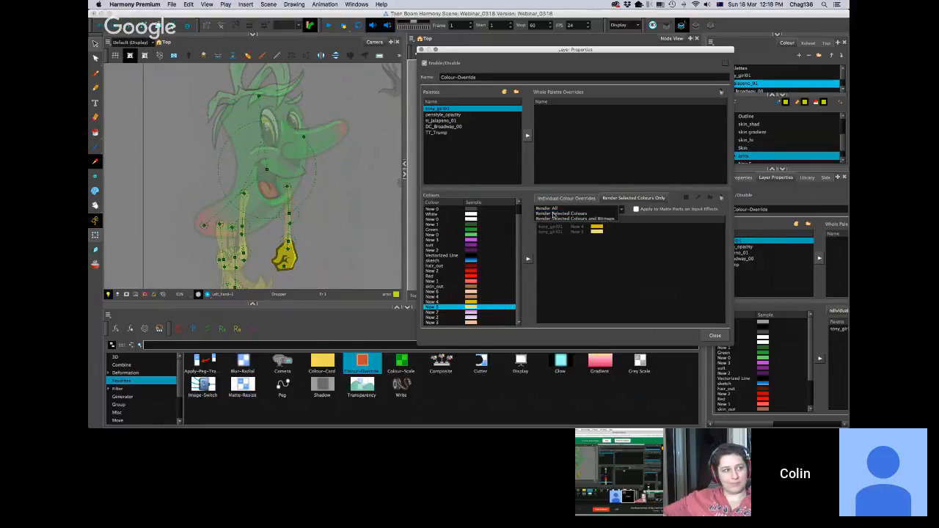
pyautogui.click(713, 335)
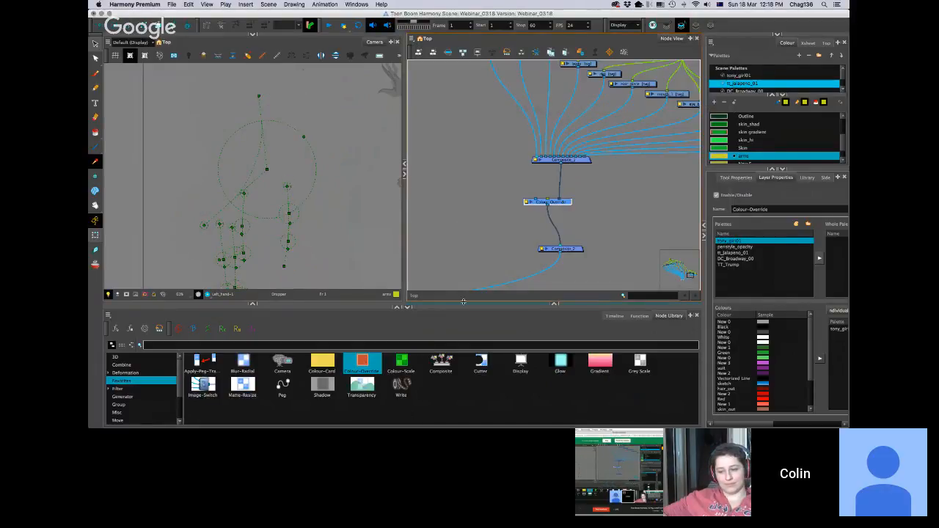
# Step: Shift the Colour-Override node aside and connect Composite_1 directly to Composite_2 in parallel with it
pyautogui.click(541, 203)
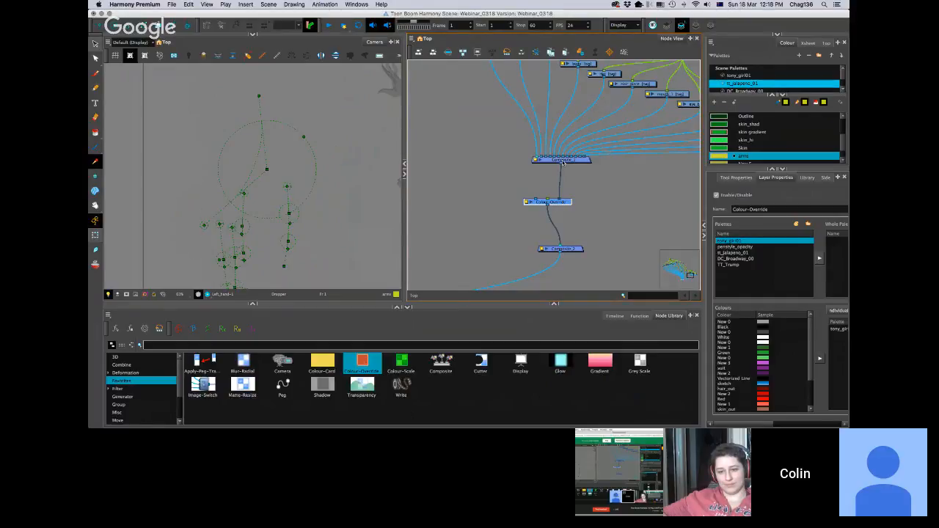
pyautogui.moveTo(541, 203); pyautogui.dragTo(517, 204)
pyautogui.click(475, 216)
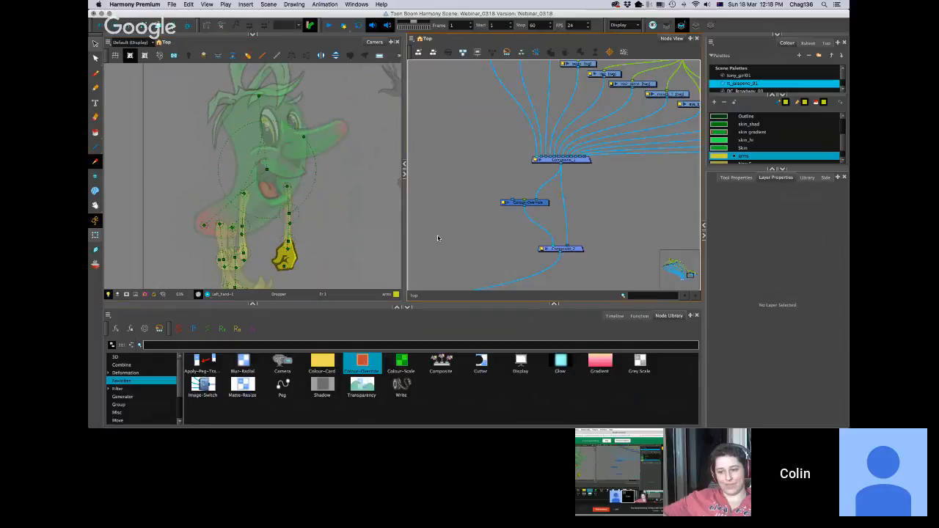
# Step: Select the pepper's Eyes_nose drawing, switch to the Dropper, and enlarge the colour palette area
pyautogui.click(96, 235)
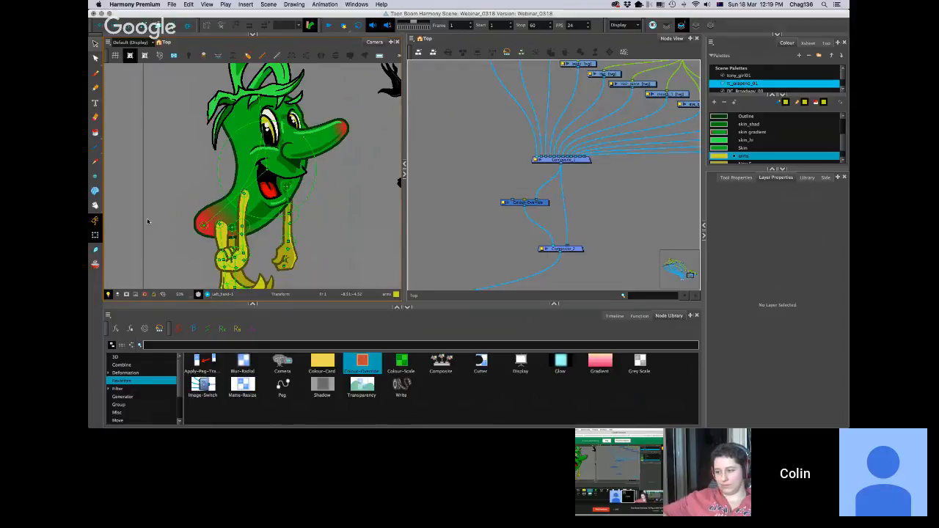
pyautogui.press('2')
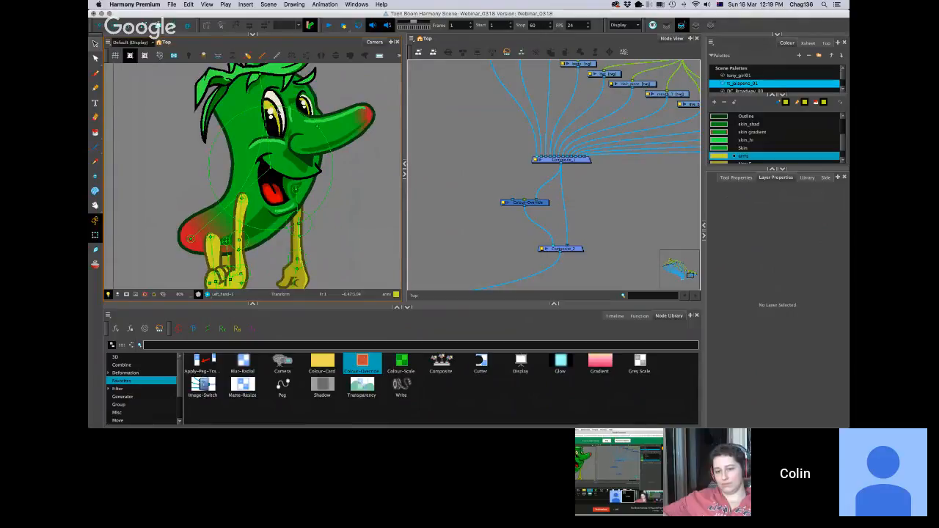
pyautogui.press('2')
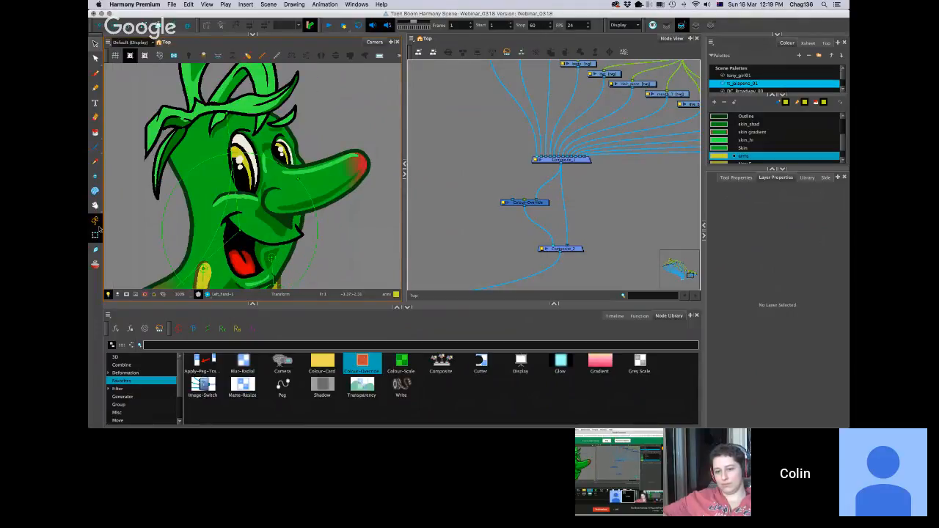
pyautogui.click(246, 163)
pyautogui.press('Escape')
pyautogui.hotkey('alt', 'd')
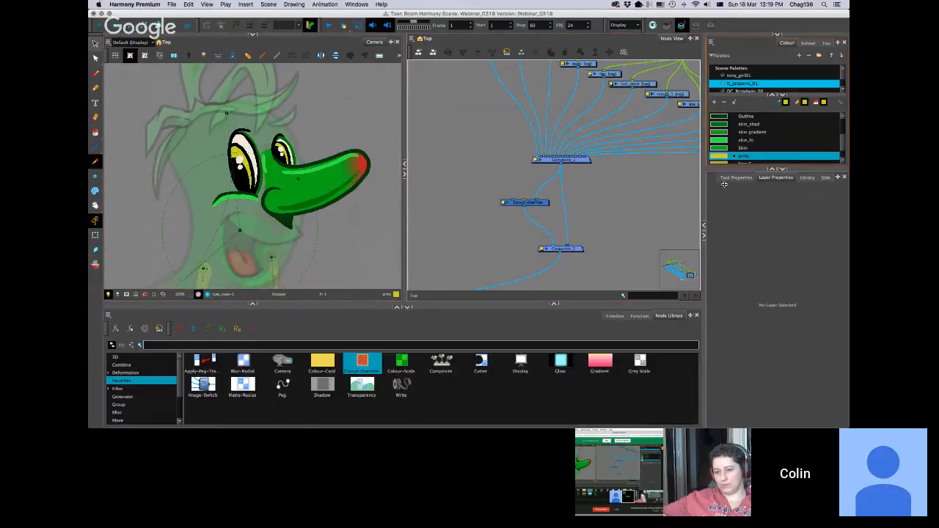
pyautogui.moveTo(724, 175); pyautogui.dragTo(725, 243)
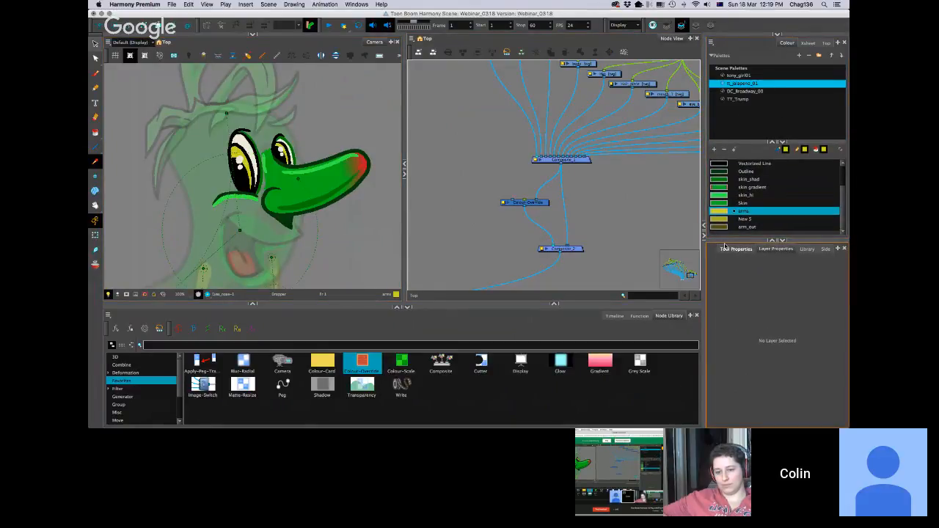
# Step: Examine the pepper's drawing nodes one by one, including hand, leg, hat and mouth, to identify what each contains
pyautogui.moveTo(445, 218); pyautogui.dragTo(473, 272)
pyautogui.scroll(-3, 543, 207)
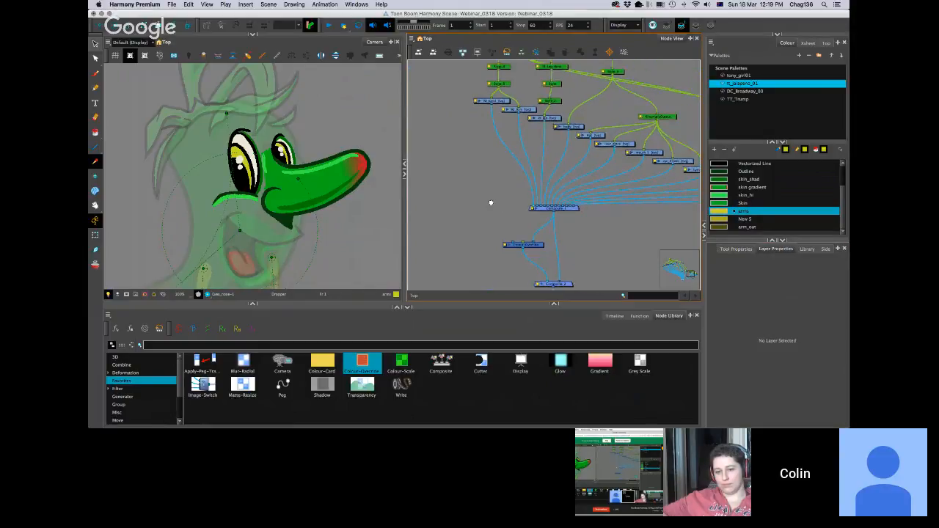
pyautogui.scroll(-4, 549, 213)
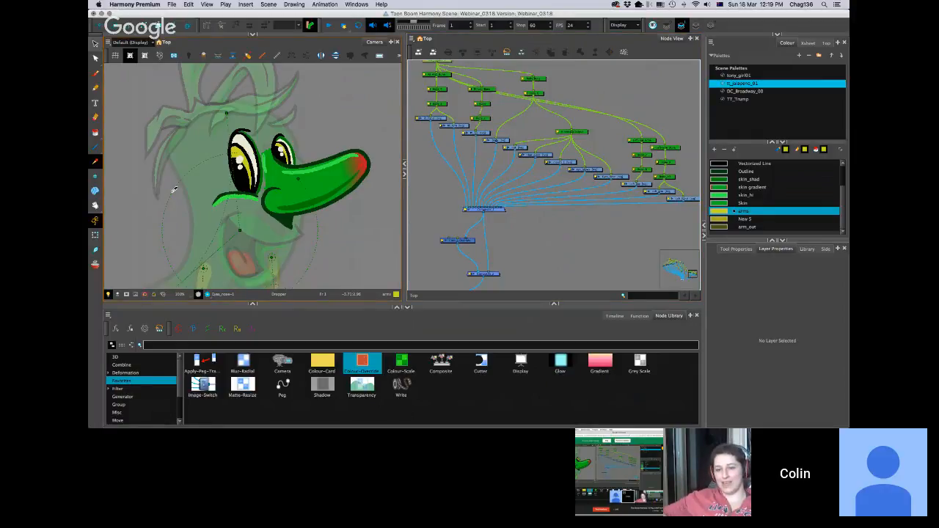
pyautogui.click(435, 119)
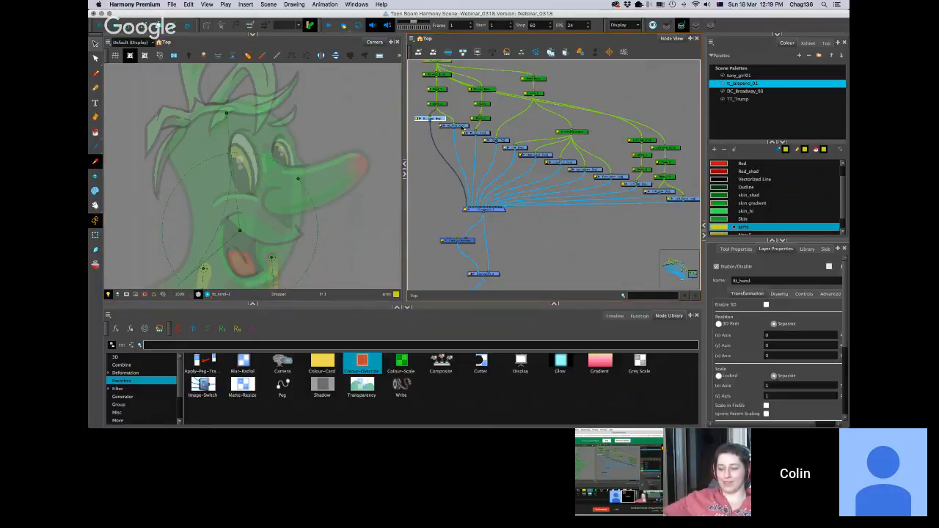
pyautogui.click(476, 133)
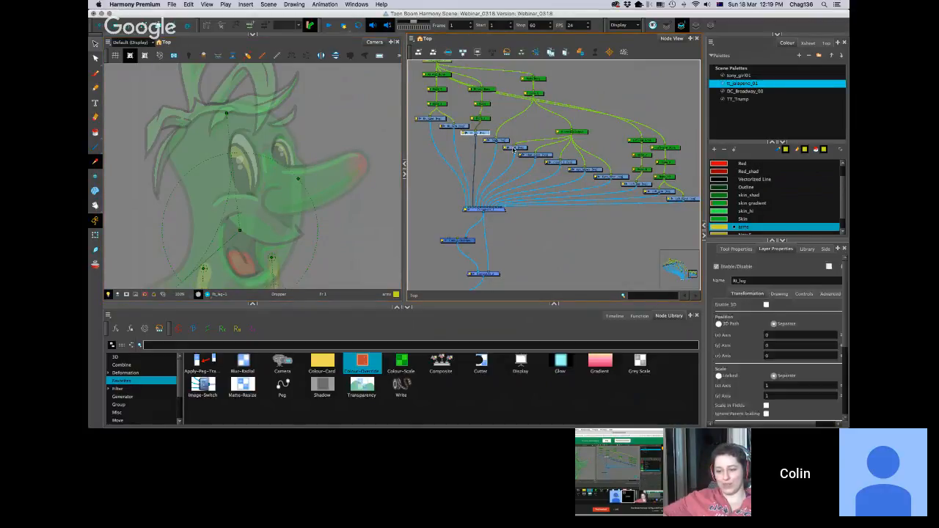
pyautogui.click(514, 149)
pyautogui.click(545, 156)
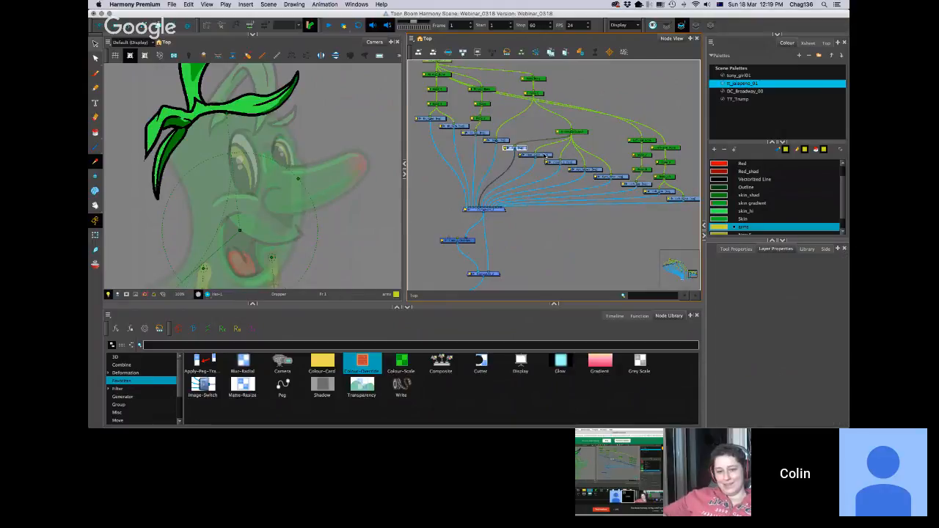
pyautogui.click(545, 155)
pyautogui.click(562, 162)
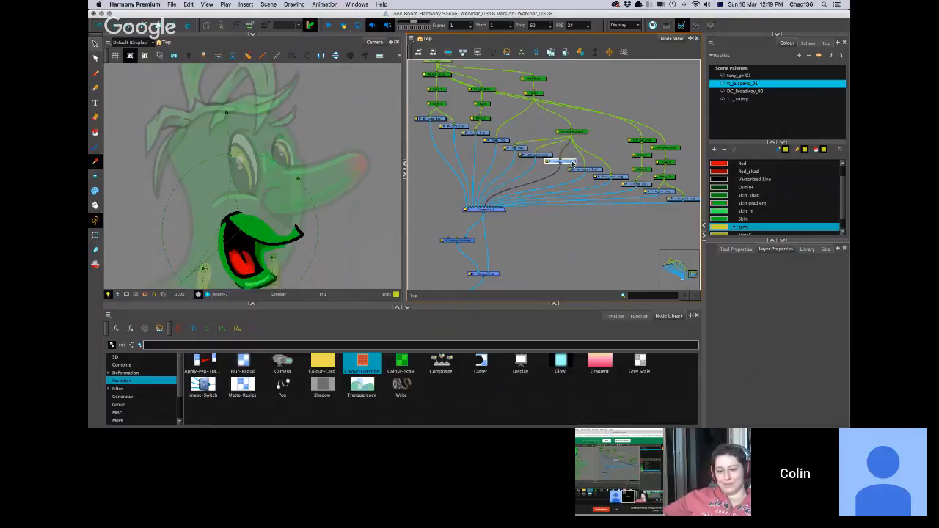
pyautogui.click(618, 190)
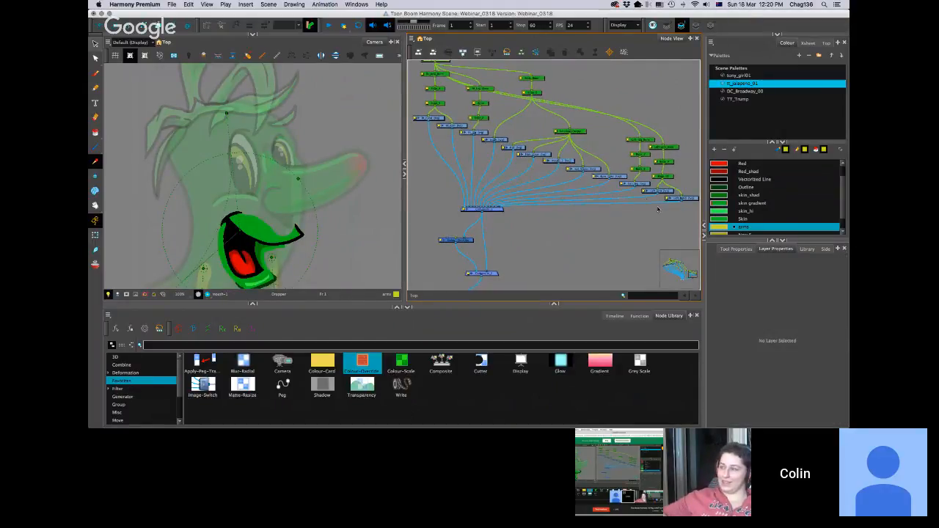
# Step: Select the pepper's eyes and nose with the Transform tool to locate their drawing node in the network
pyautogui.hotkey('shift', 't')
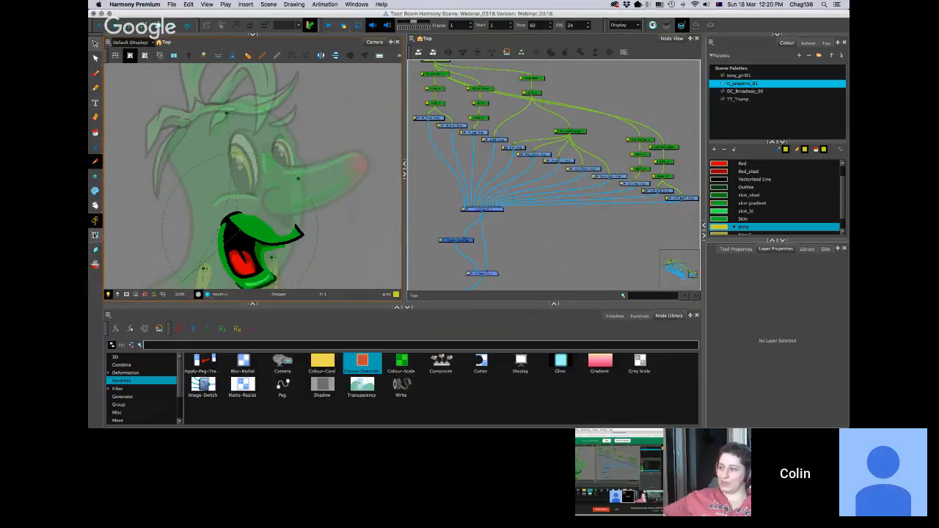
pyautogui.click(257, 170)
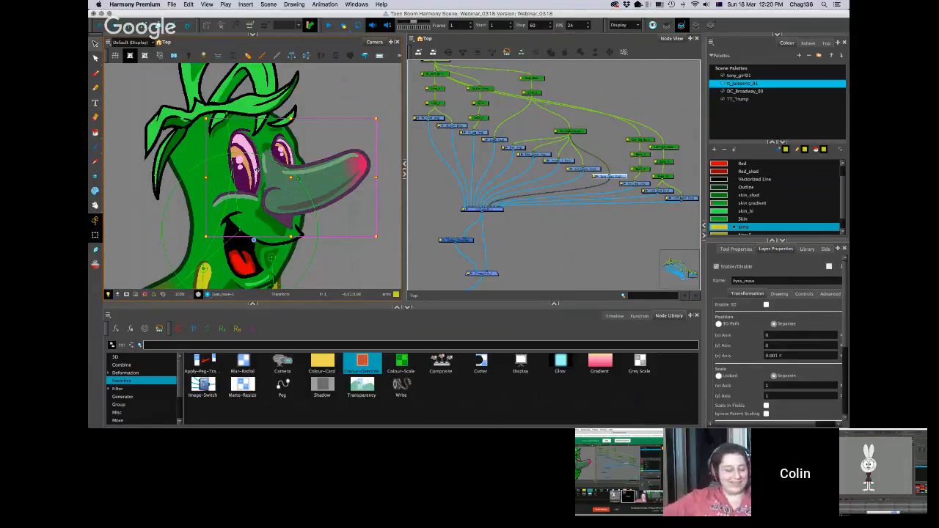
pyautogui.moveTo(464, 238); pyautogui.dragTo(502, 233)
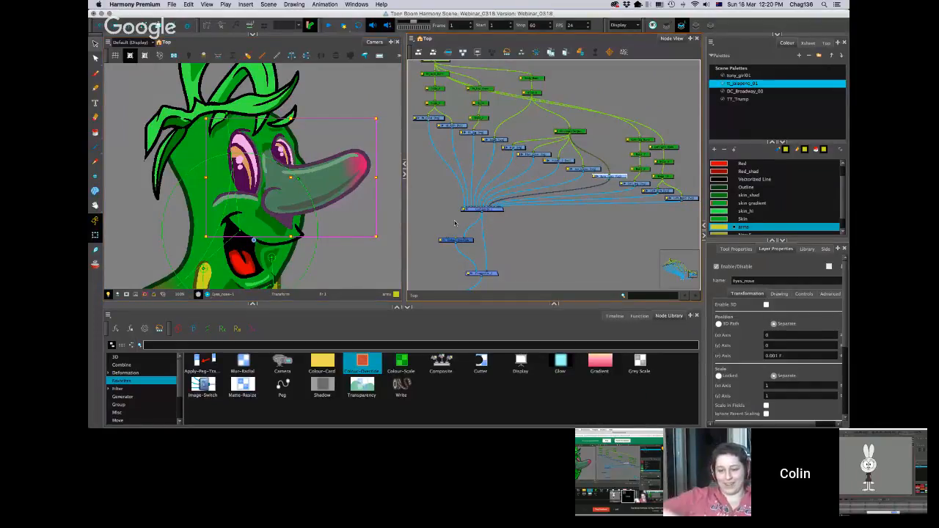
pyautogui.moveTo(610, 179); pyautogui.dragTo(463, 220)
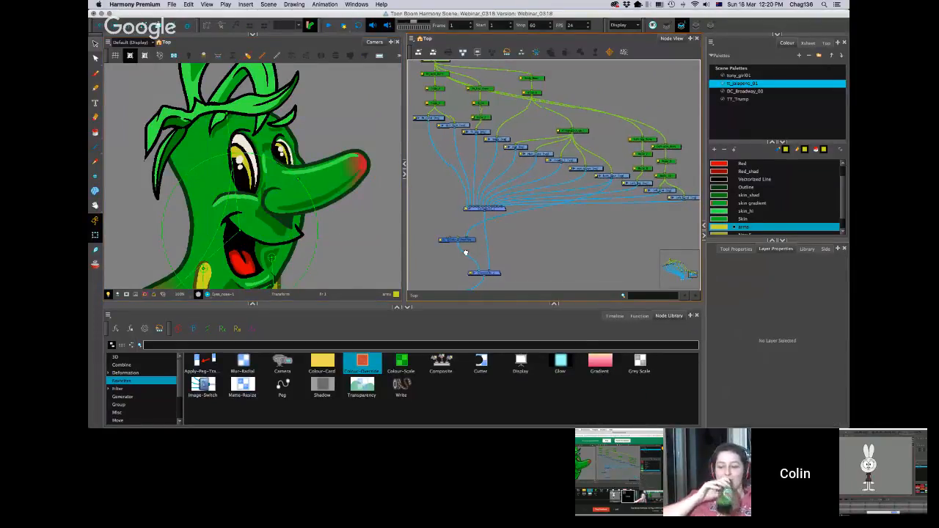
# Step: Switch the Camera view to Render View and check the Colour-Override node's properties
pyautogui.moveTo(465, 252); pyautogui.dragTo(501, 250)
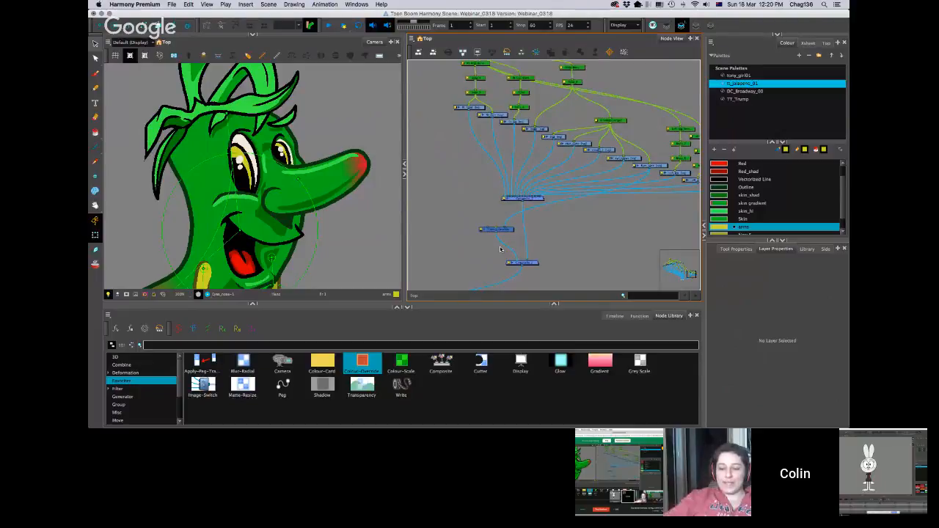
pyautogui.click(207, 294)
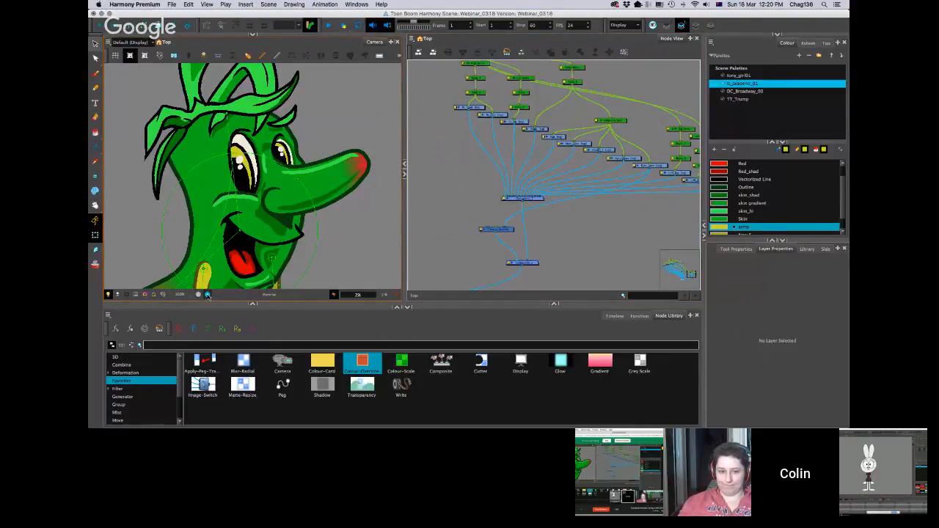
pyautogui.doubleClick(485, 229)
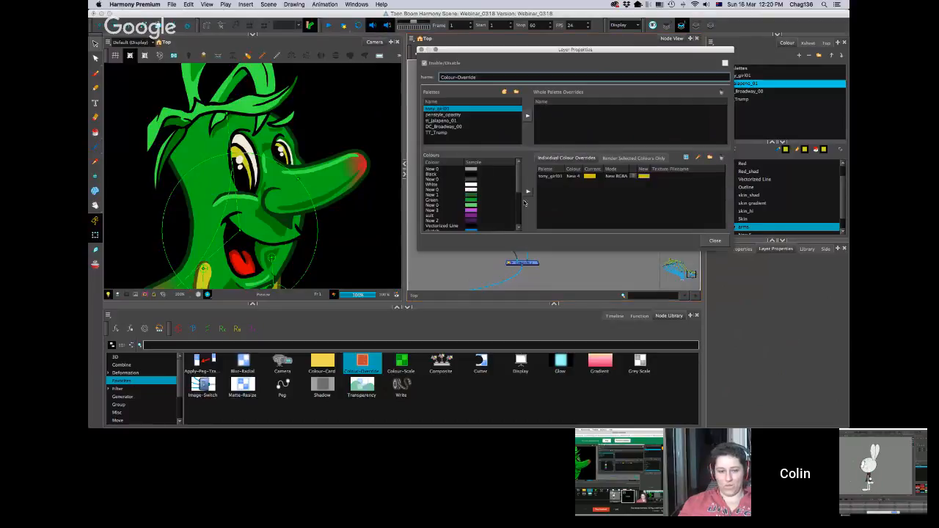
pyautogui.click(715, 241)
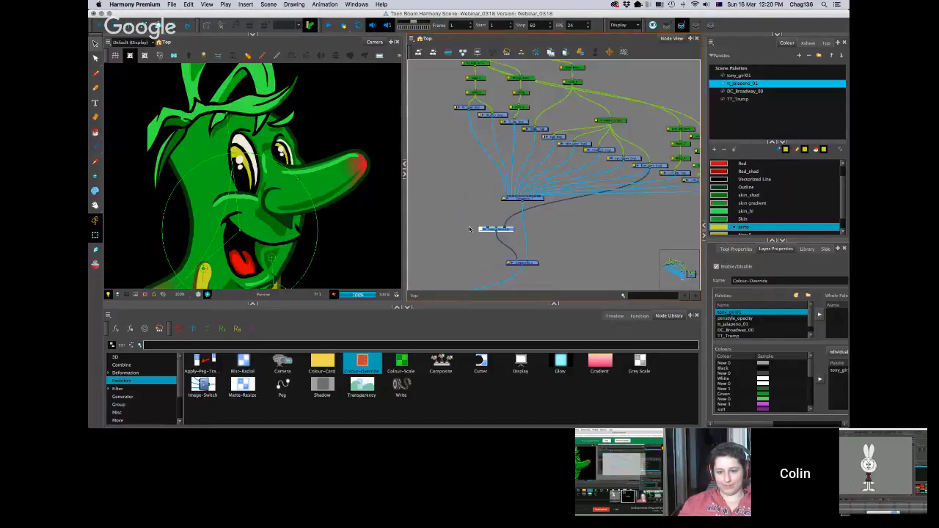
# Step: Add a Glow node on the connection between Colour-Override and Composite_2
pyautogui.press('g')
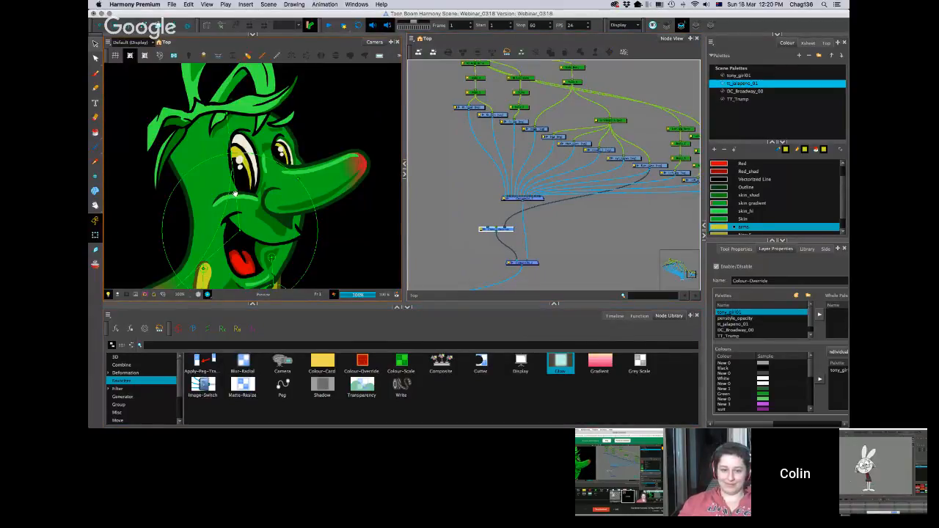
pyautogui.scroll(-2, 234, 193)
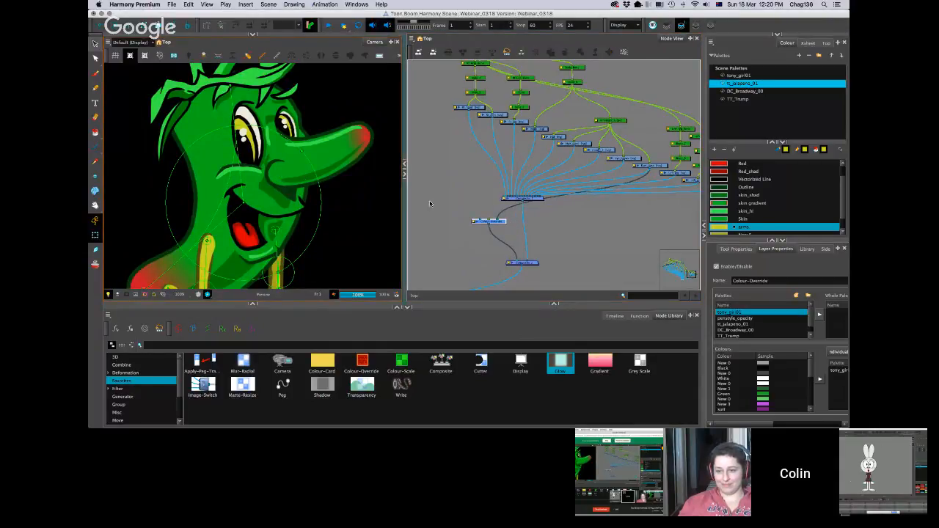
pyautogui.moveTo(560, 361); pyautogui.dragTo(495, 239)
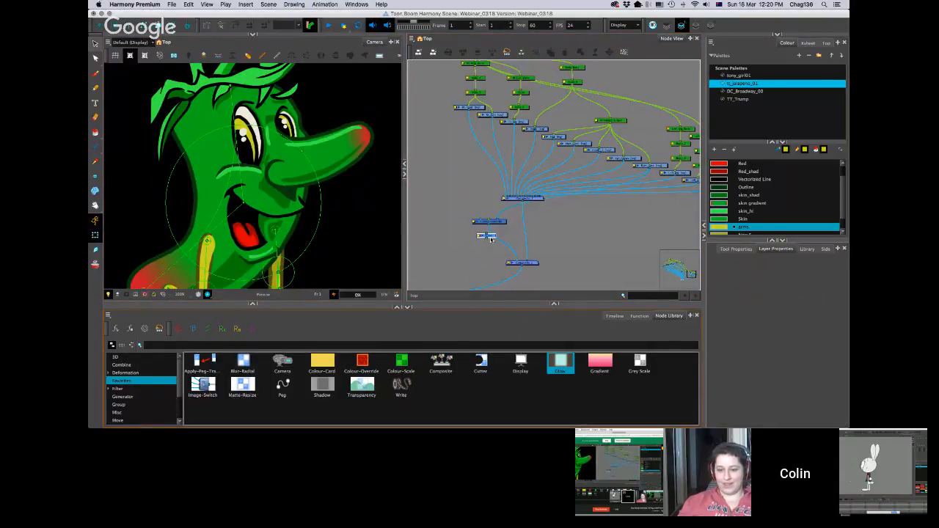
# Step: Set the Glow node's colour to yellow with red 235, green 230 and blue 0
pyautogui.doubleClick(488, 236)
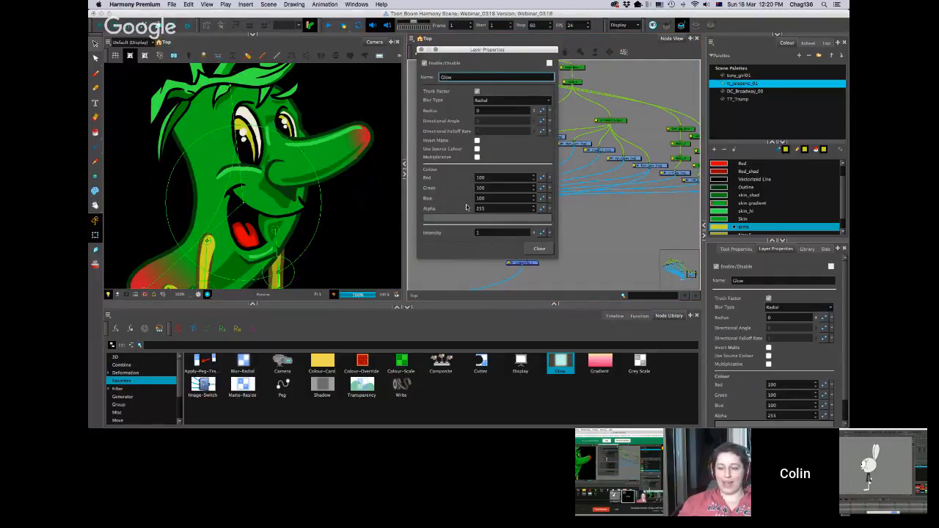
pyautogui.click(470, 218)
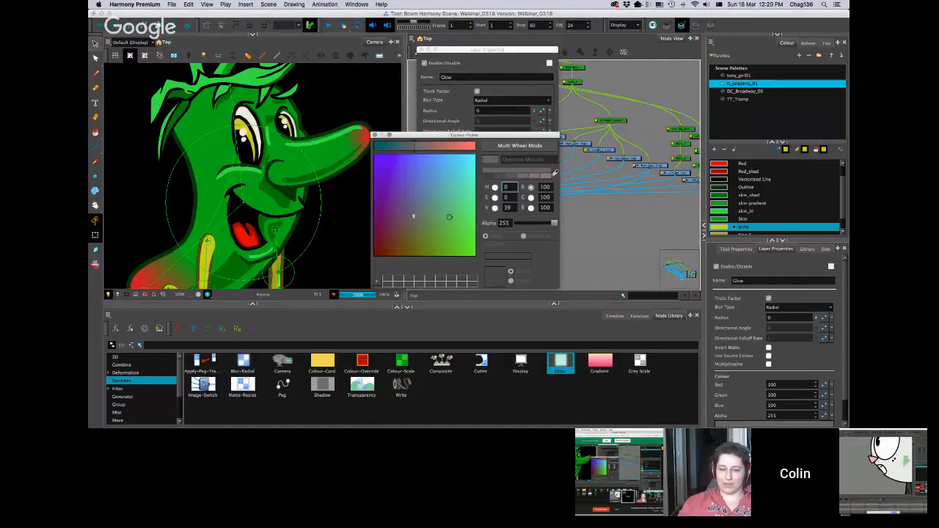
pyautogui.moveTo(446, 258); pyautogui.dragTo(464, 254)
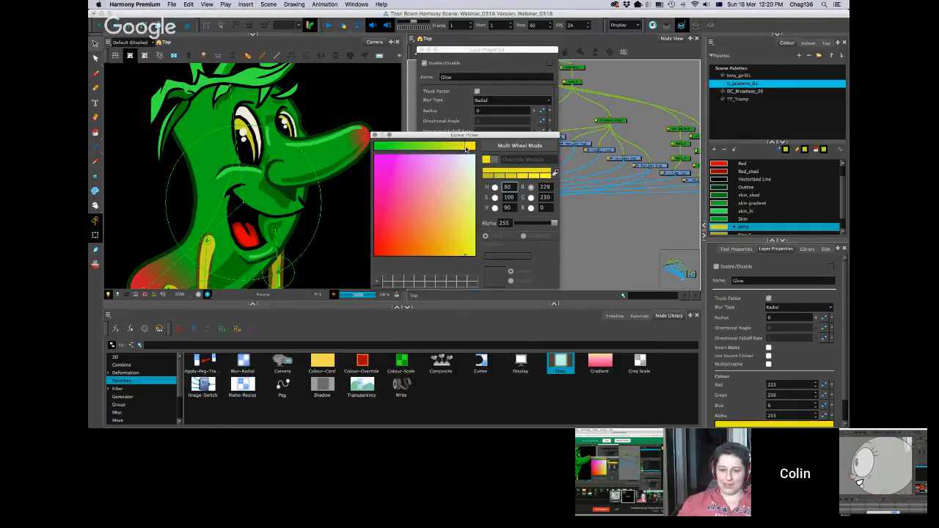
pyautogui.click(375, 136)
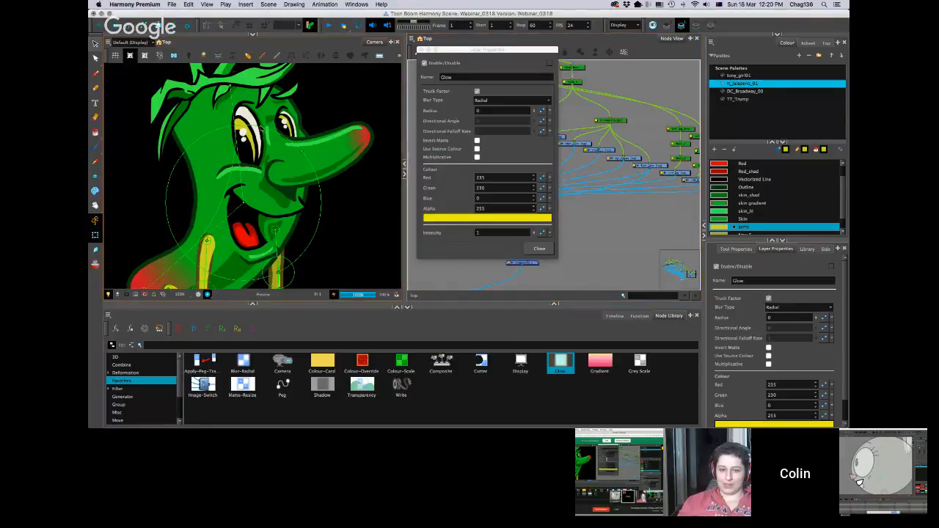
# Step: Set the Glow node's radius to 10 and its intensity to 2
pyautogui.click(485, 108)
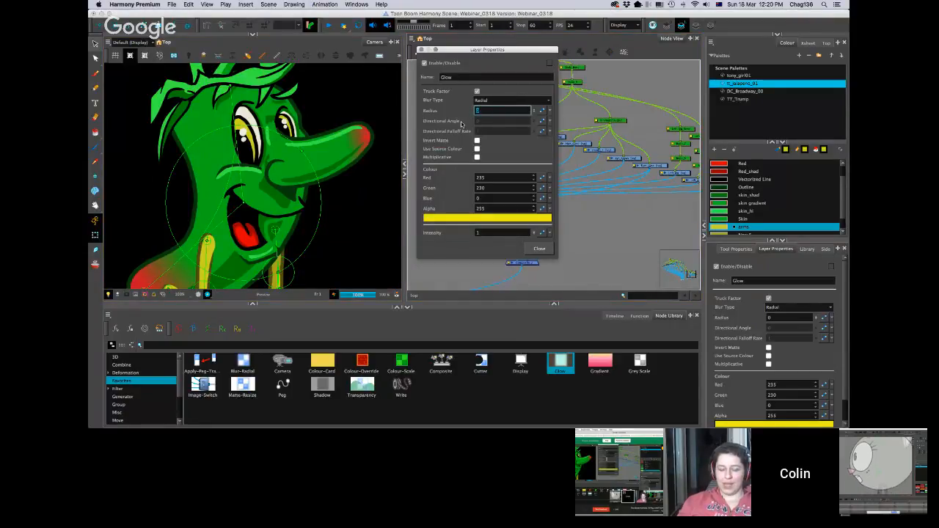
pyautogui.write('10')
pyautogui.click(478, 232)
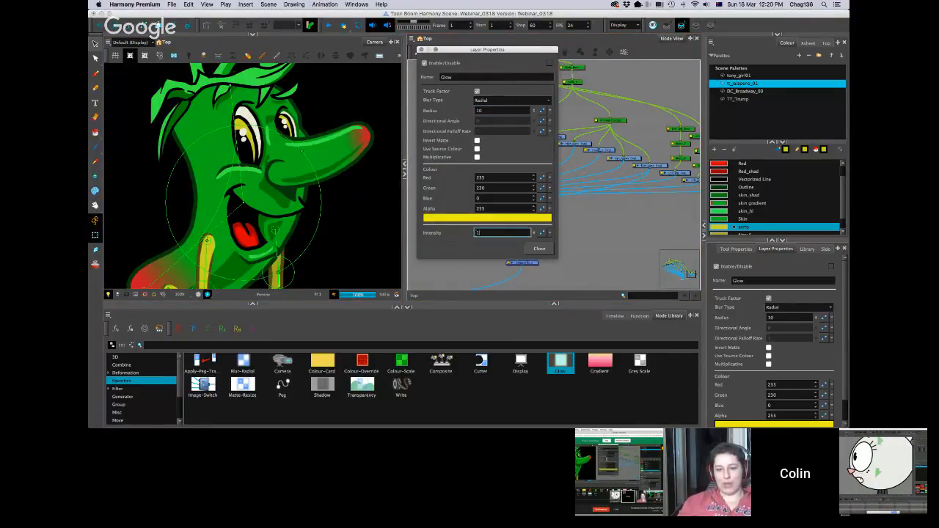
pyautogui.write('2')
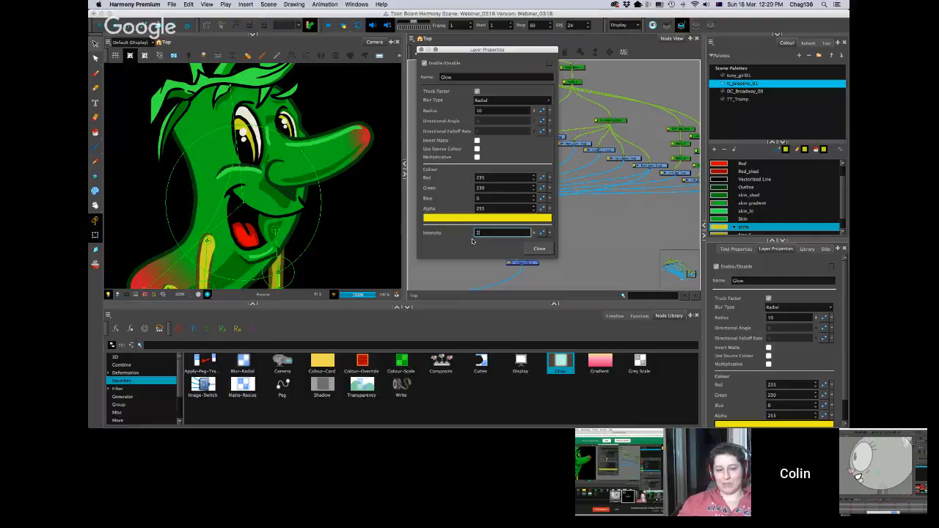
pyautogui.click(539, 250)
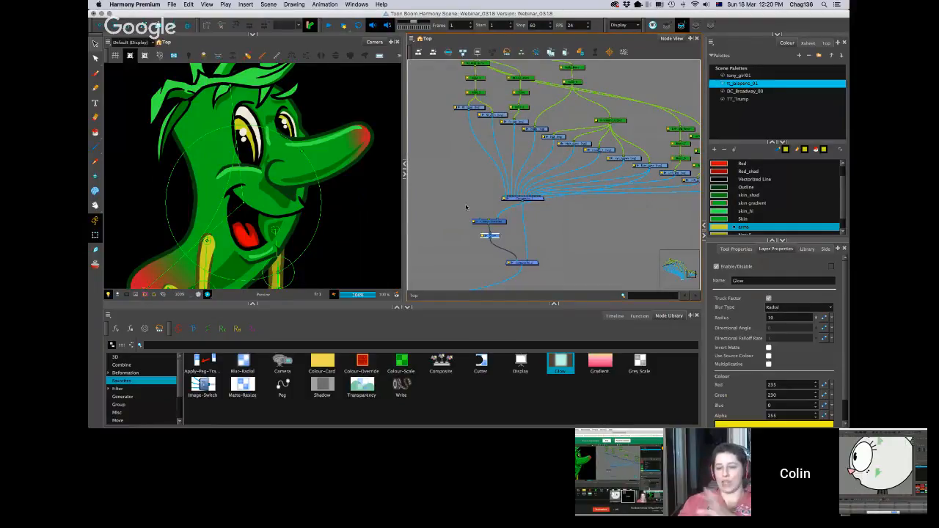
# Step: Move the Eyes_nose drawing node below Composite_1, wired straight to Composite_2, and detach it from Composite_1
pyautogui.click(490, 236)
pyautogui.moveTo(498, 238); pyautogui.dragTo(500, 243)
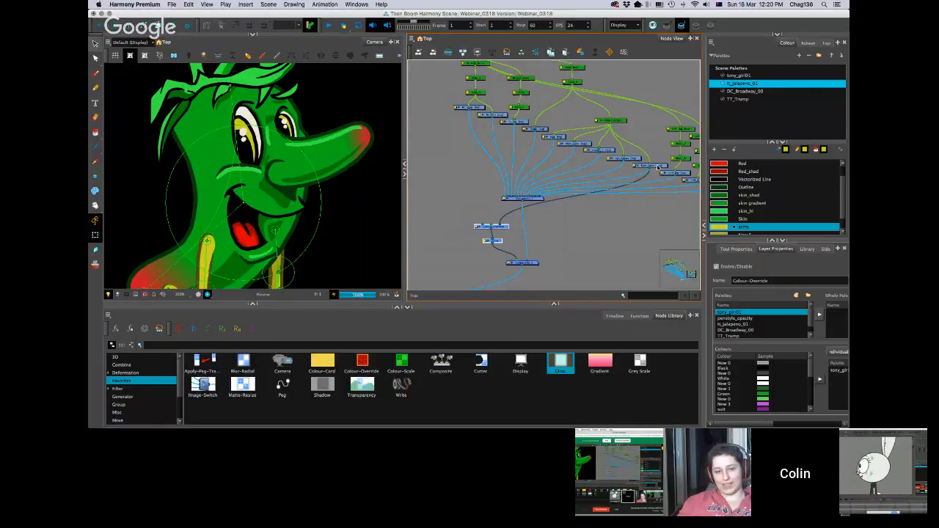
pyautogui.moveTo(652, 165)
pyautogui.mouseDown()
pyautogui.moveTo(485, 212)
pyautogui.moveTo(515, 210)
pyautogui.moveTo(521, 263)
pyautogui.mouseUp()
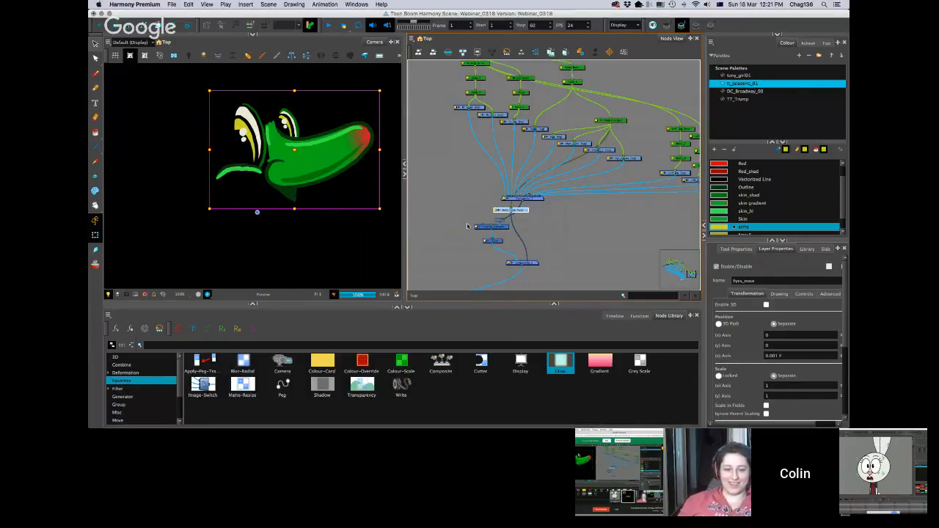
pyautogui.press('2')
pyautogui.press('2')
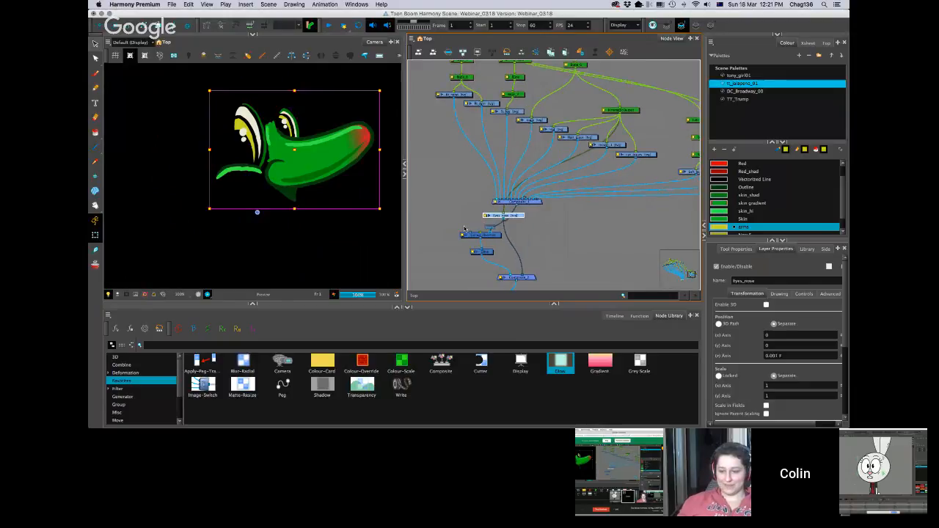
pyautogui.moveTo(466, 226); pyautogui.dragTo(504, 171)
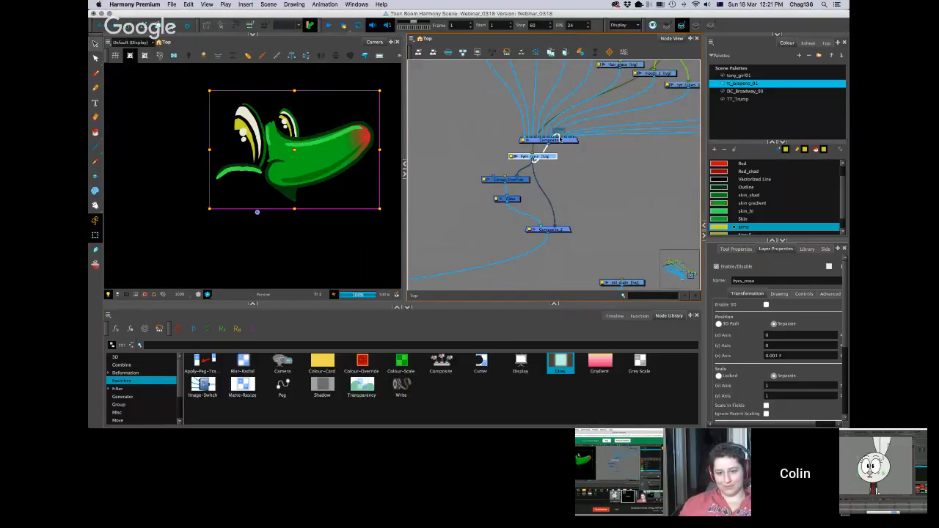
pyautogui.moveTo(558, 137); pyautogui.dragTo(654, 217)
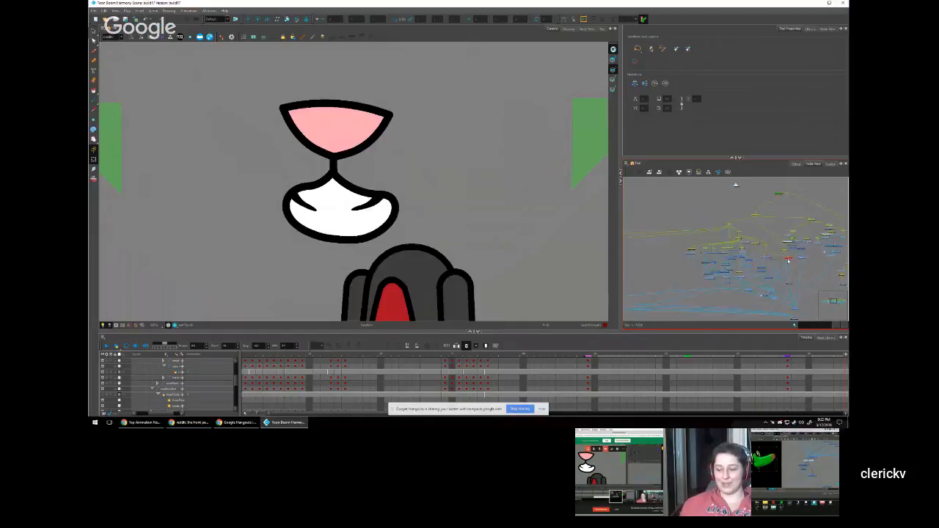
# Step: In the rabbit scene, select the head drawing's node and bring the whole head into the Camera view
pyautogui.click(817, 250)
pyautogui.press('a')
pyautogui.scroll(-4, 512, 229)
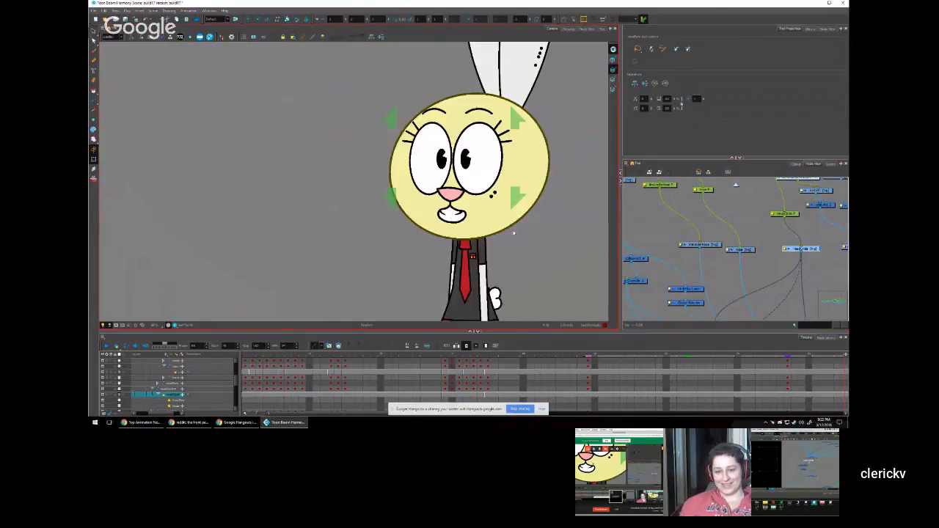
pyautogui.click(545, 231)
pyautogui.moveTo(545, 231); pyautogui.dragTo(424, 287)
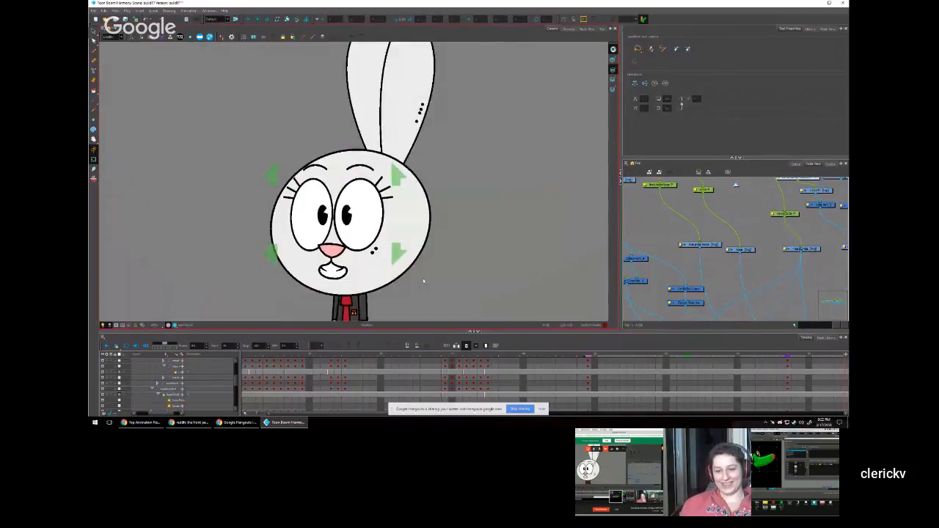
# Step: Cycle forward through the rabbit's mouth drawing substitutions, past the smiling mouth to the open red ones
pyautogui.press(']')
pyautogui.press(']')
pyautogui.press(']')
pyautogui.press(']')
pyautogui.press(']')
pyautogui.press(']')
pyautogui.press(']')
pyautogui.press(']')
pyautogui.press(']')
pyautogui.press(']')
pyautogui.press(']')
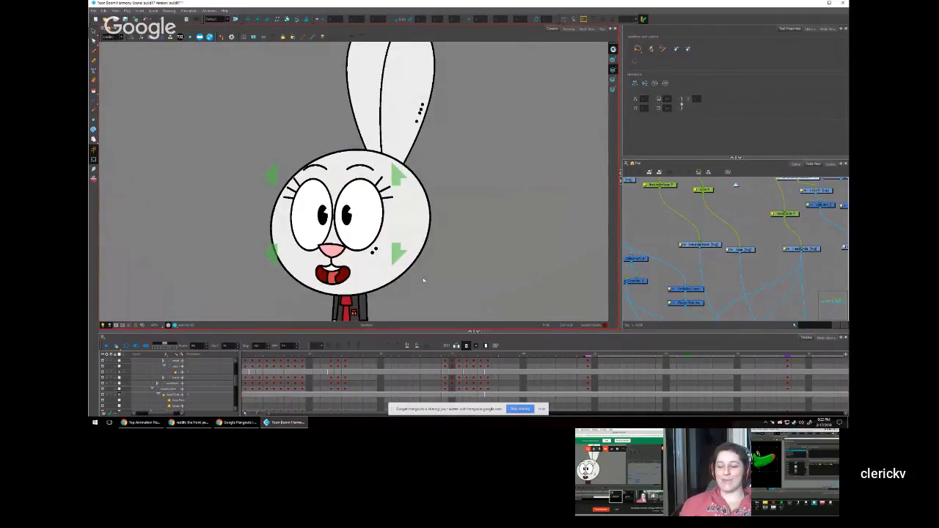
pyautogui.press(']')
pyautogui.press(']')
pyautogui.press(']')
pyautogui.press(']')
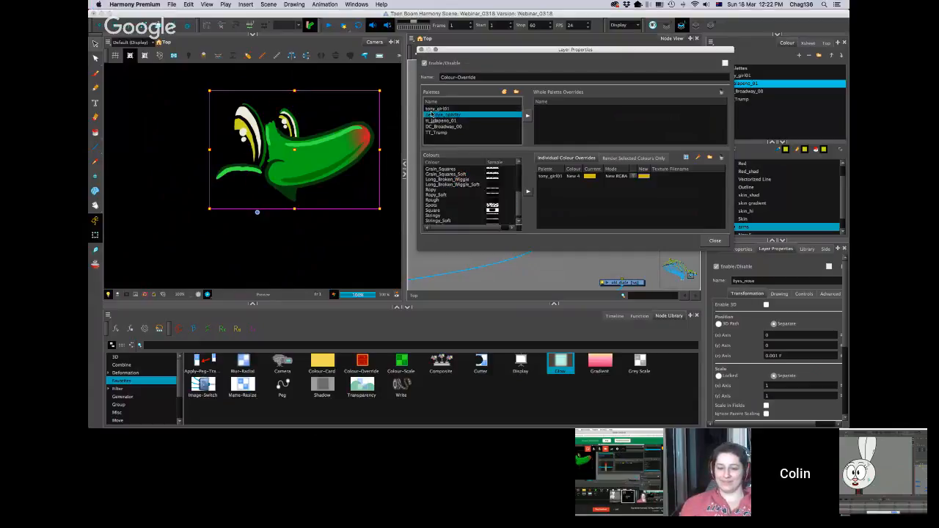
# Step: Add the arms colour from the tt_jalapeno_01 palette to the Colour-Override node's individual colour overrides
pyautogui.click(436, 132)
pyautogui.click(436, 120)
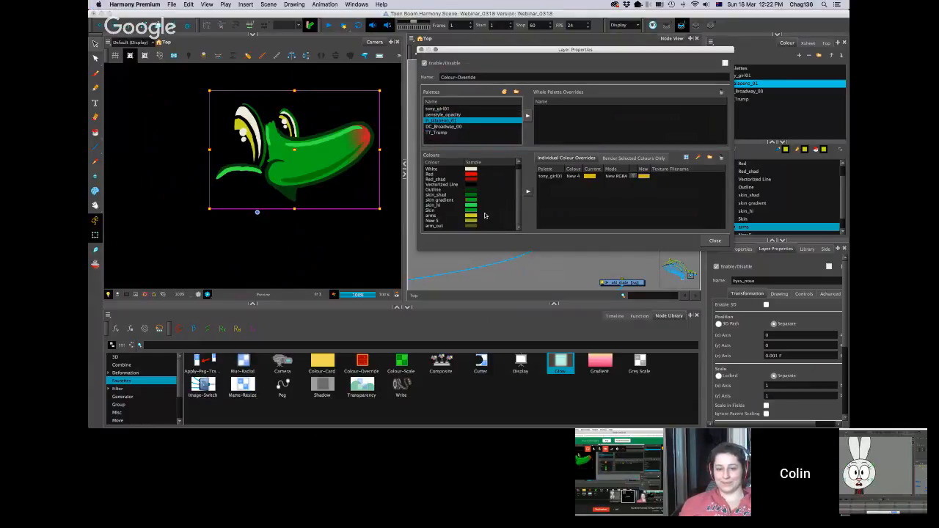
pyautogui.click(461, 217)
pyautogui.click(527, 193)
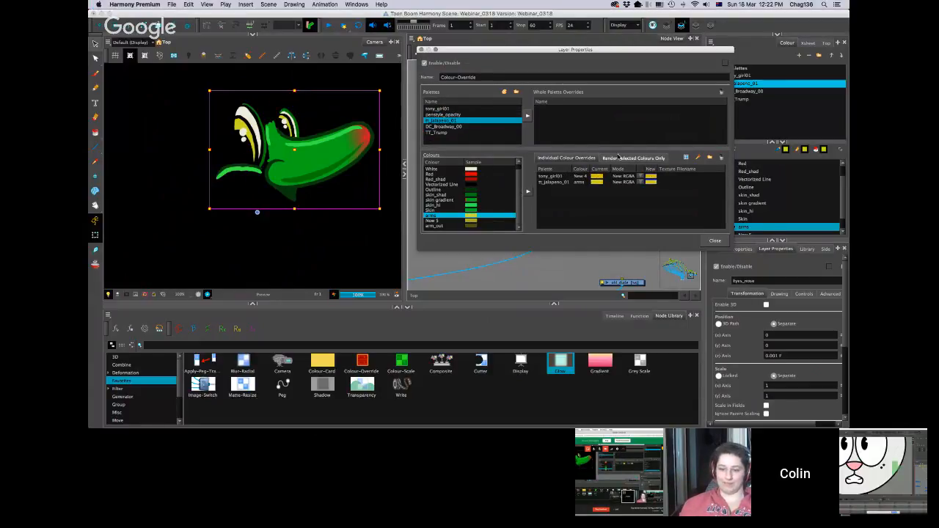
# Step: Add skin_hi, arms and New 5 from tt_jalapeno_01 to Colour-Override's Render Selected Colours Only list
pyautogui.click(633, 159)
pyautogui.click(501, 206)
pyautogui.click(528, 193)
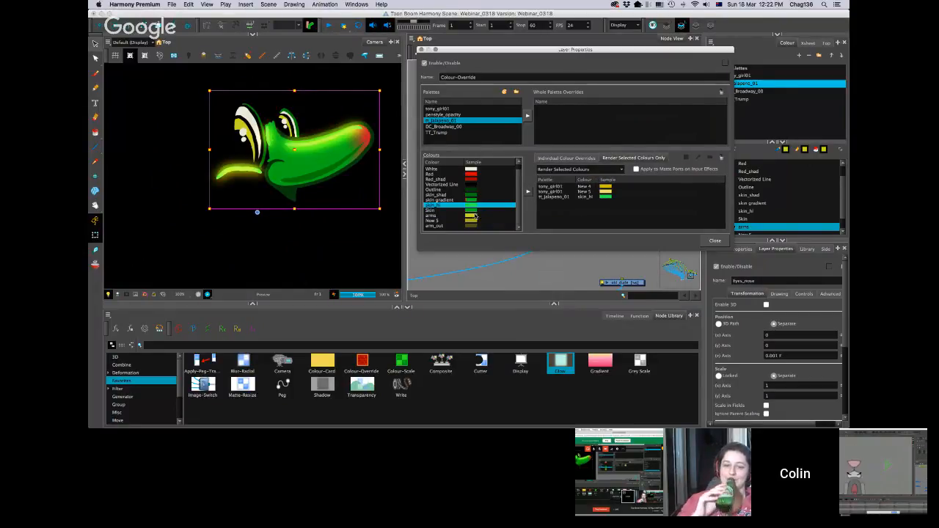
pyautogui.click(474, 216)
pyautogui.click(528, 192)
pyautogui.click(474, 221)
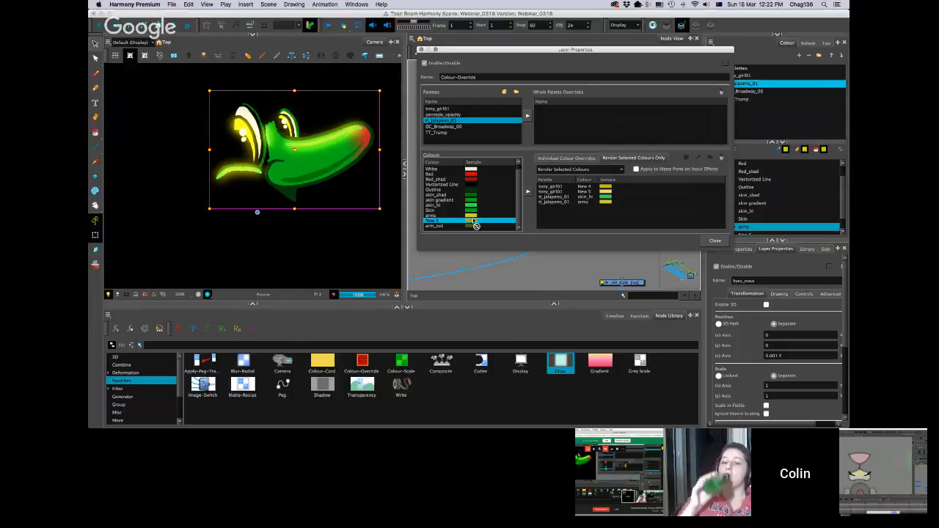
pyautogui.click(527, 192)
# Step: Remove skin_hi from the Render Selected Colours Only list and close the Colour-Override properties
pyautogui.click(603, 197)
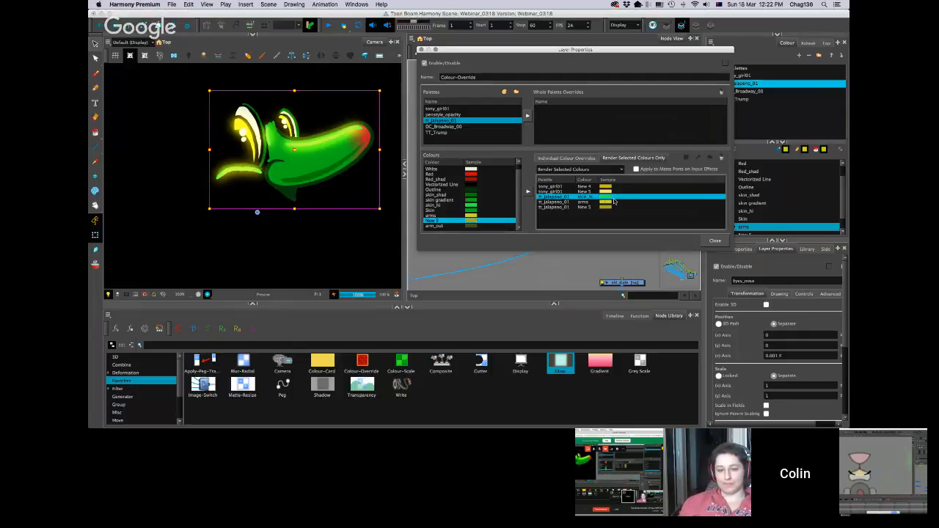
pyautogui.click(722, 159)
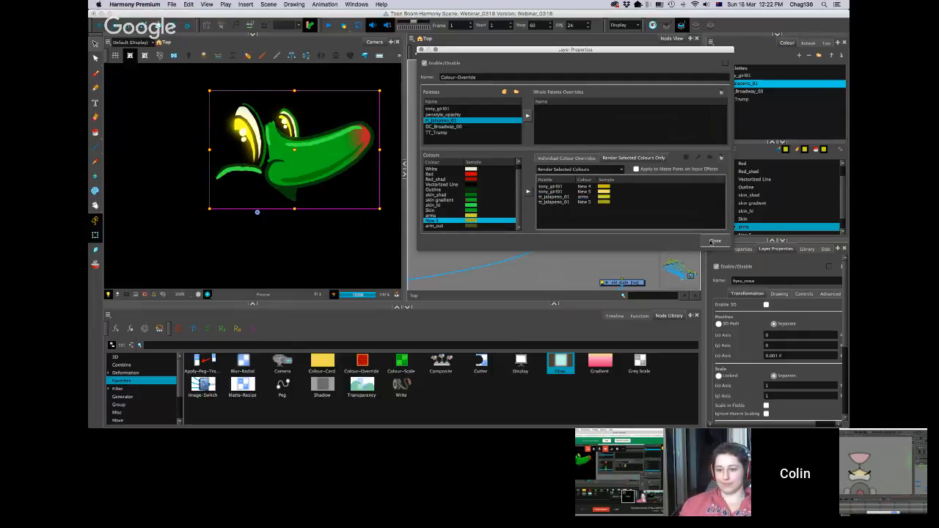
pyautogui.click(714, 241)
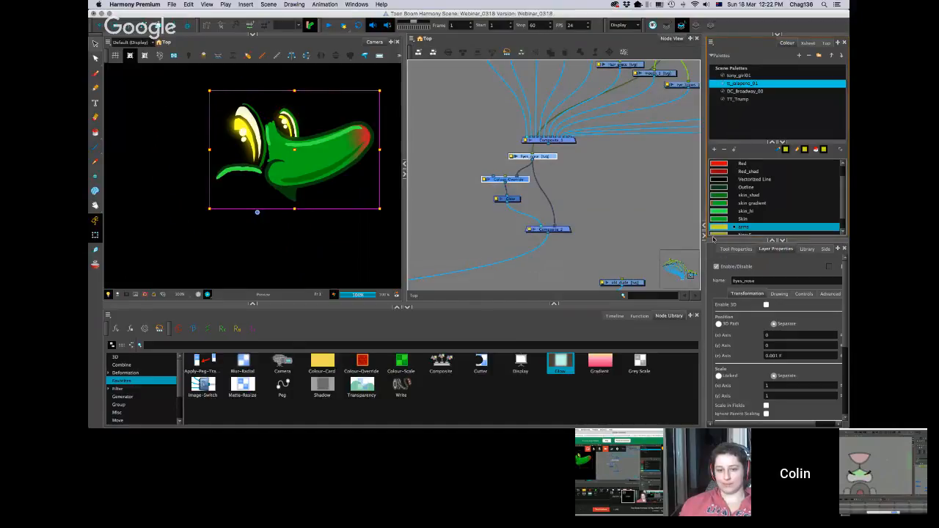
# Step: Try a Glow intensity of 3, then return it to 2 and close the node's properties
pyautogui.doubleClick(516, 201)
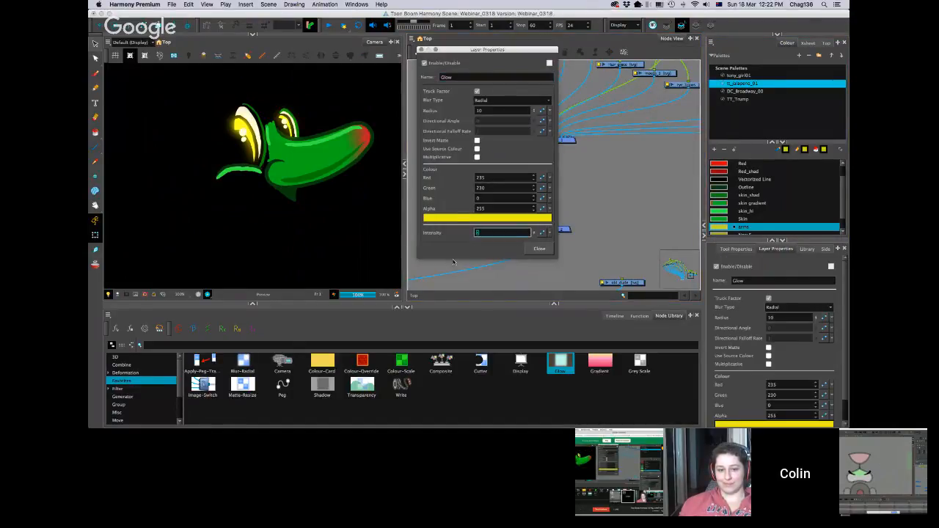
pyautogui.write('3')
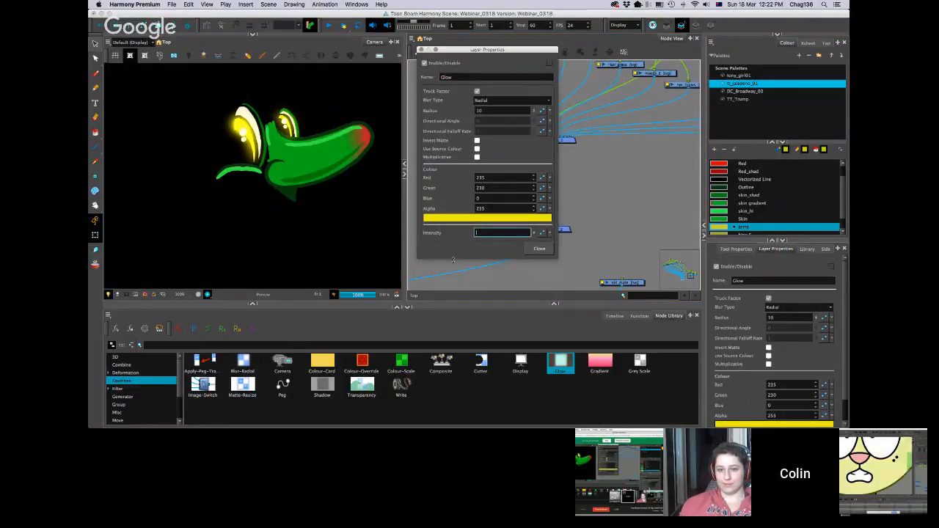
pyautogui.press('BackSpace')
pyautogui.write('2')
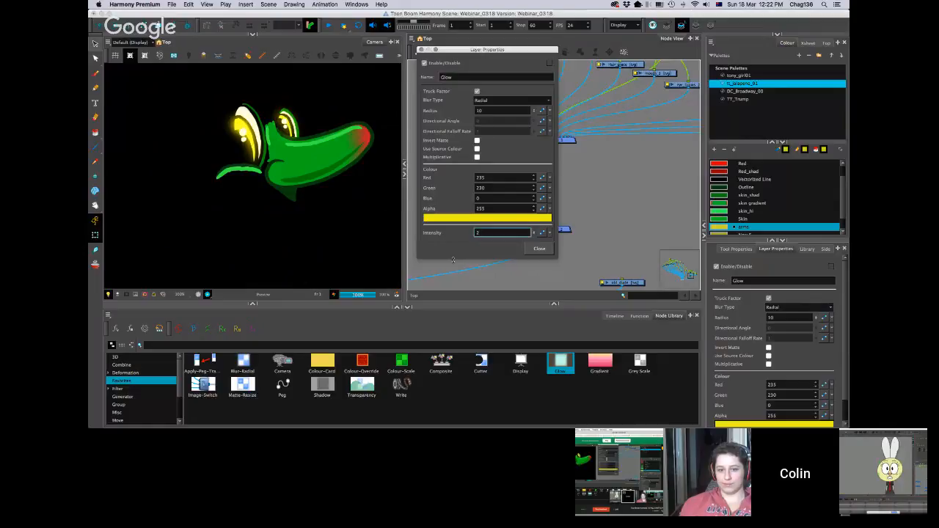
pyautogui.click(538, 249)
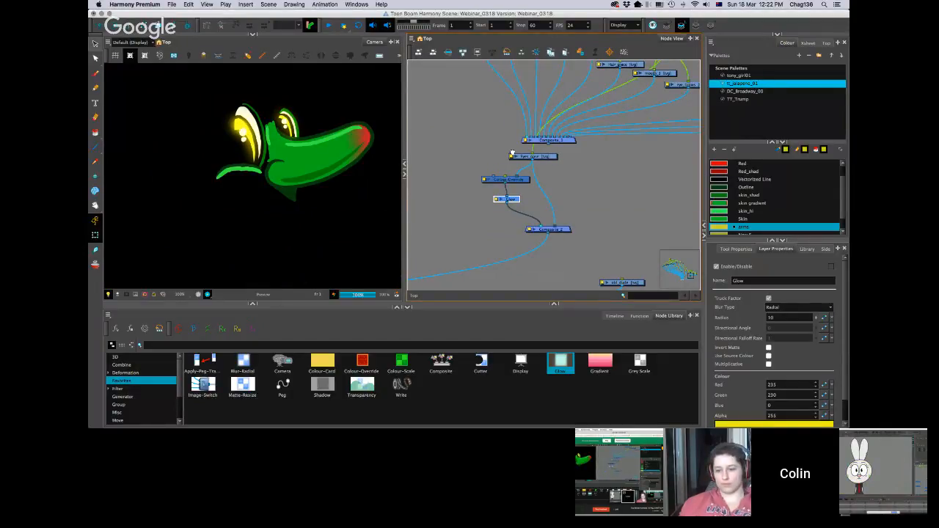
# Step: Reconnect the Eyes_nose drawing to the main composite and link that composite to the lower composite beside the Glow branch
pyautogui.scroll(3, 512, 154)
pyautogui.click(660, 153)
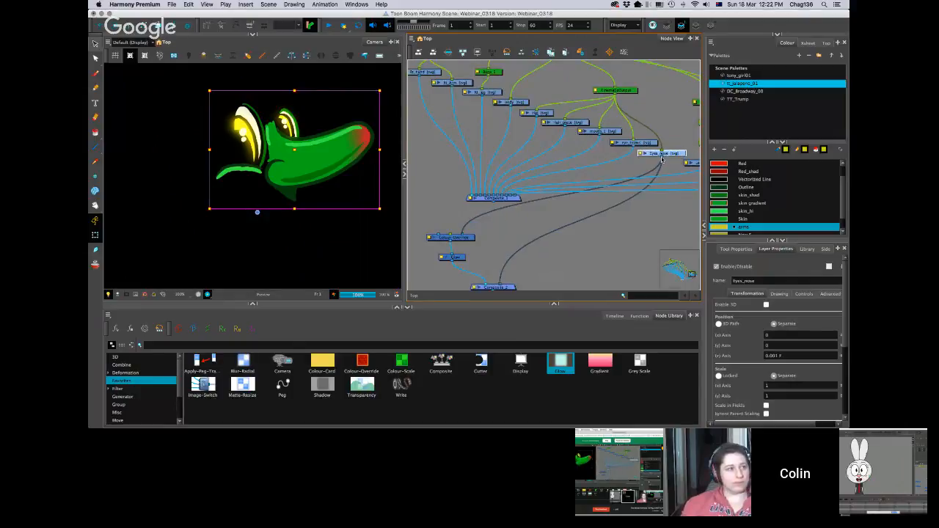
pyautogui.moveTo(662, 158); pyautogui.dragTo(507, 271)
pyautogui.scroll(-2, 485, 261)
pyautogui.moveTo(499, 184); pyautogui.dragTo(576, 245)
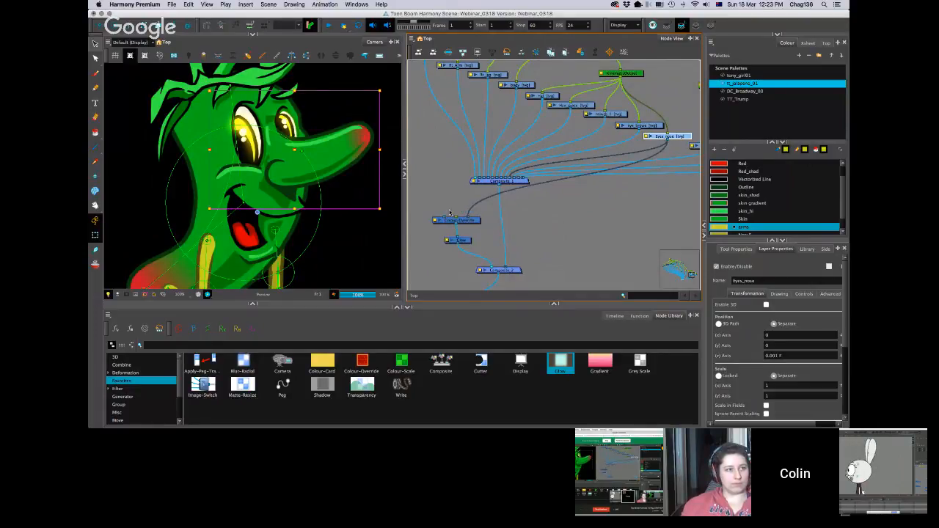
pyautogui.press('super+z')
pyautogui.click(461, 242)
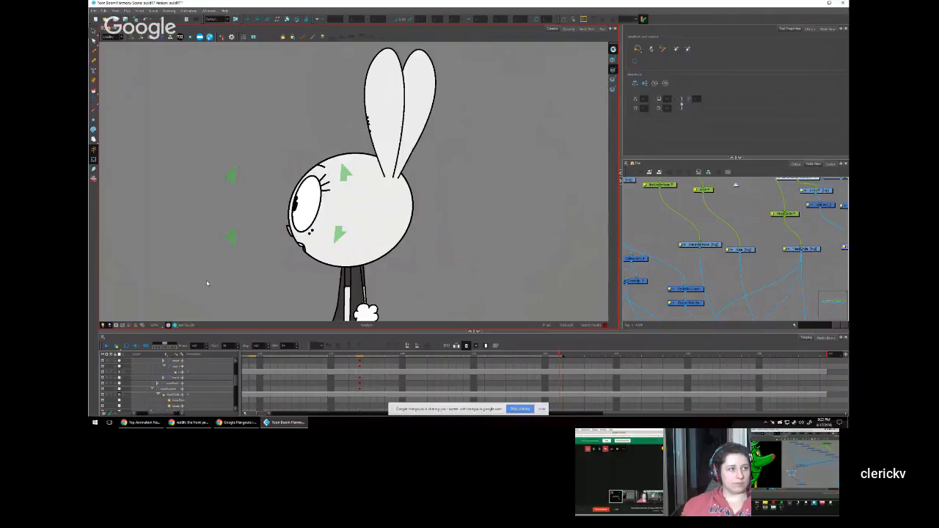
# Step: Scrub and play back the rabbit rig's turnaround, and return the playhead to the early side-view frames
pyautogui.scroll(-5, 210, 286)
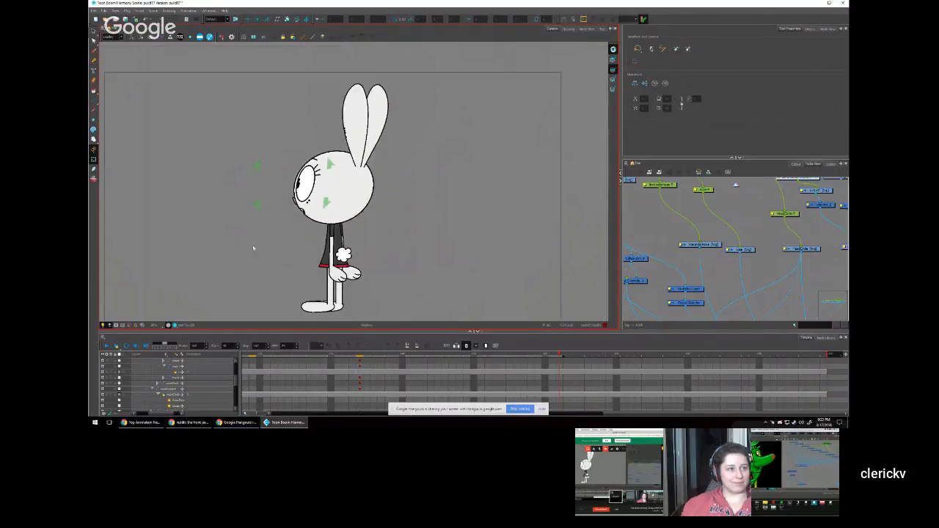
pyautogui.moveTo(555, 356); pyautogui.dragTo(165, 352)
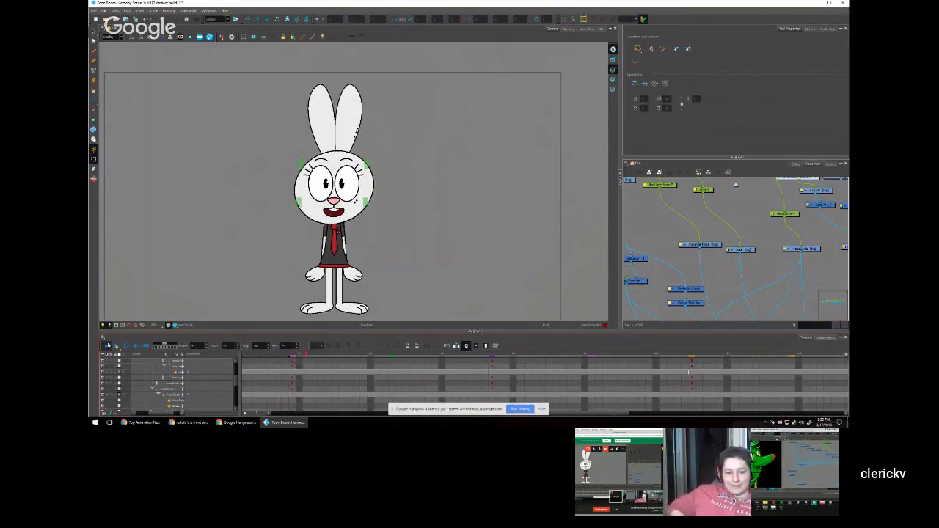
pyautogui.click(106, 345)
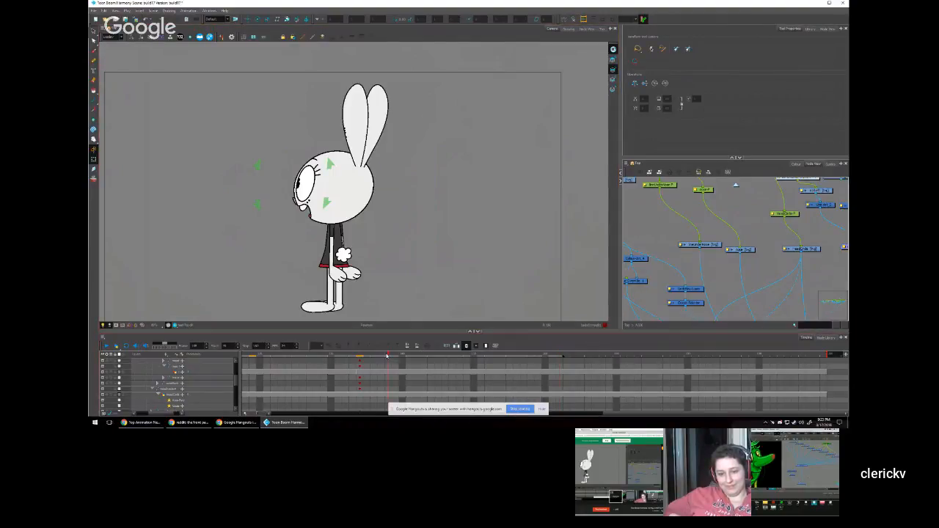
pyautogui.click(284, 353)
# Step: Select the rabbit's tongue peg in the node network and inspect the side-view mouth up close
pyautogui.scroll(-5, 754, 271)
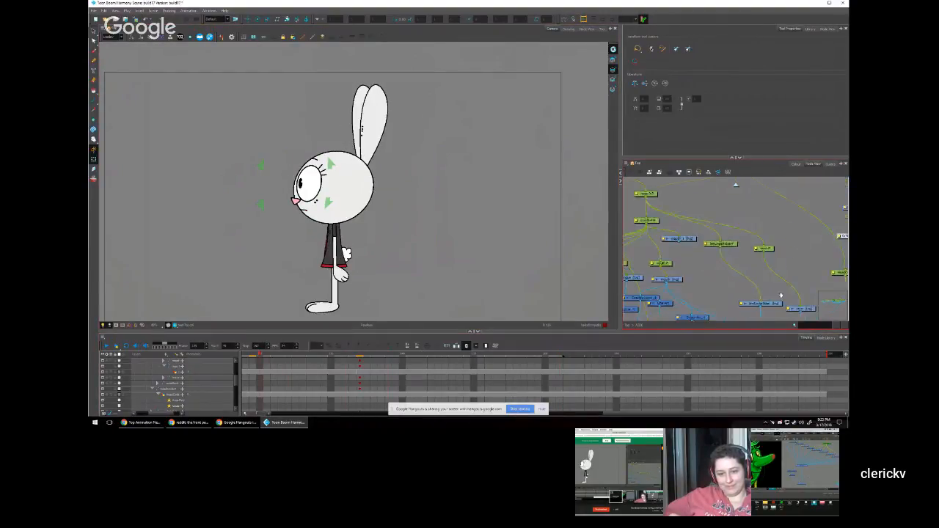
pyautogui.scroll(3, 753, 272)
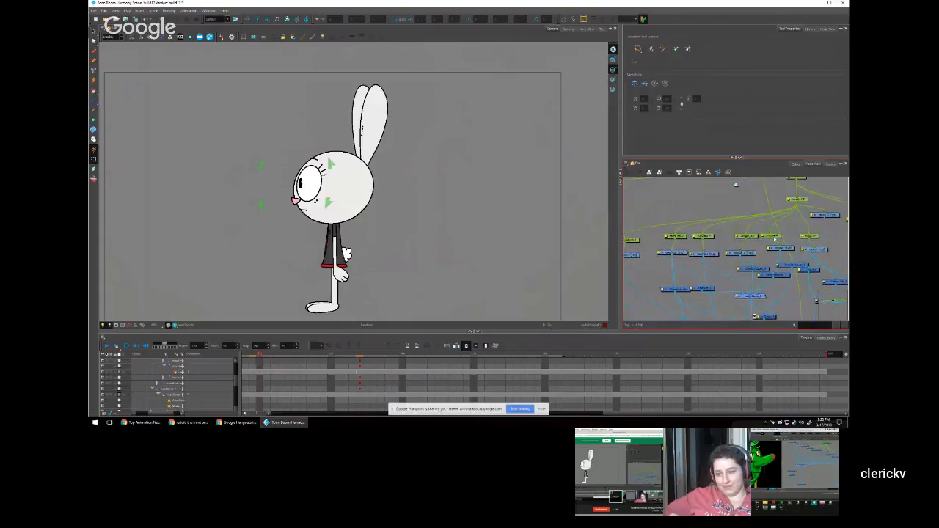
pyautogui.click(754, 237)
pyautogui.click(754, 237)
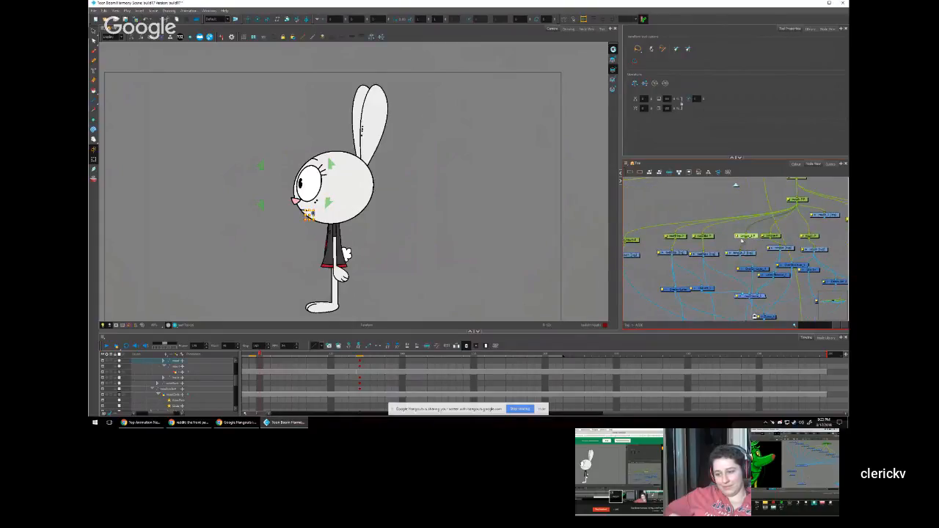
pyautogui.click(427, 345)
pyautogui.scroll(3, 311, 239)
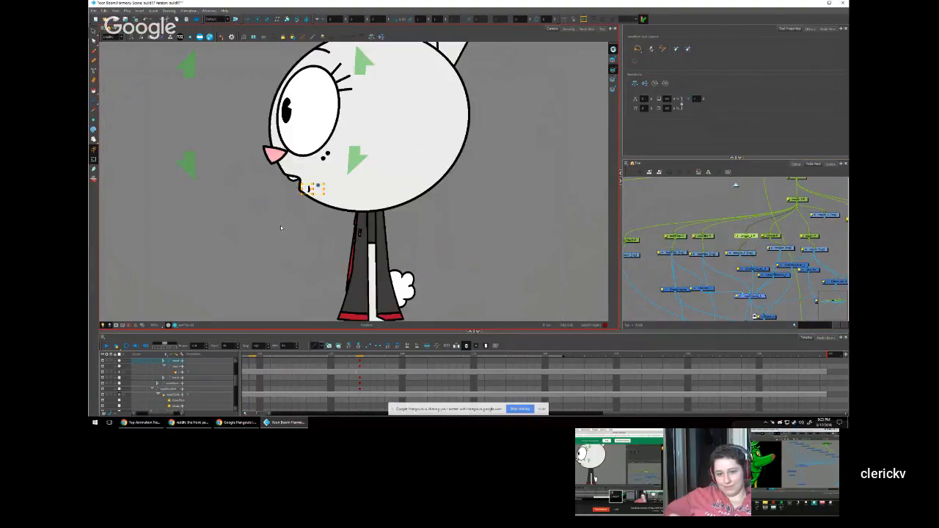
pyautogui.scroll(1, 293, 232)
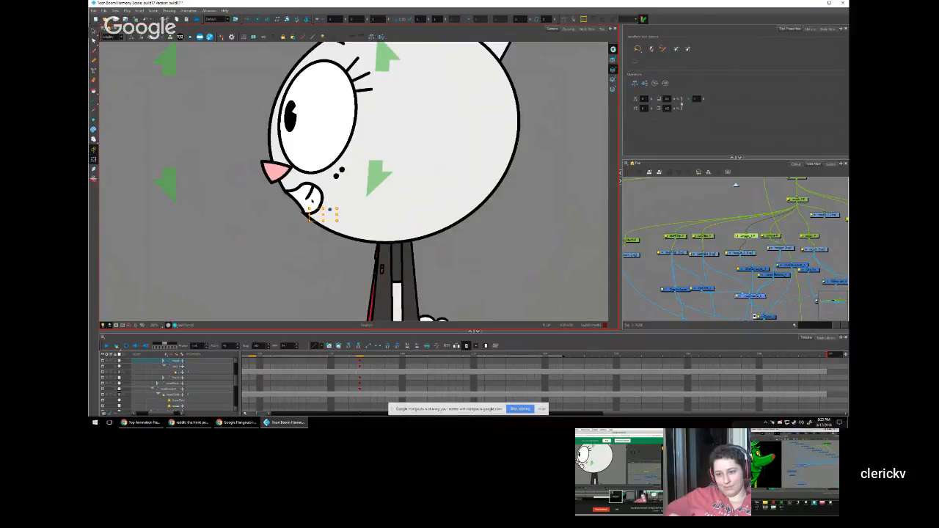
pyautogui.scroll(2, 311, 204)
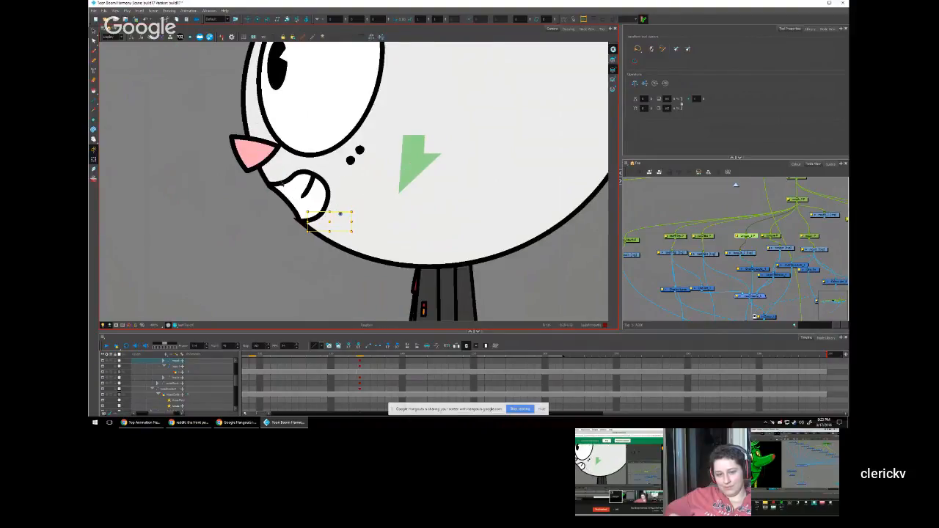
# Step: Select the rabbit's side-view mouth drawing and examine its outline and green fill in isolation
pyautogui.click(283, 184)
pyautogui.hotkey('alt', 's')
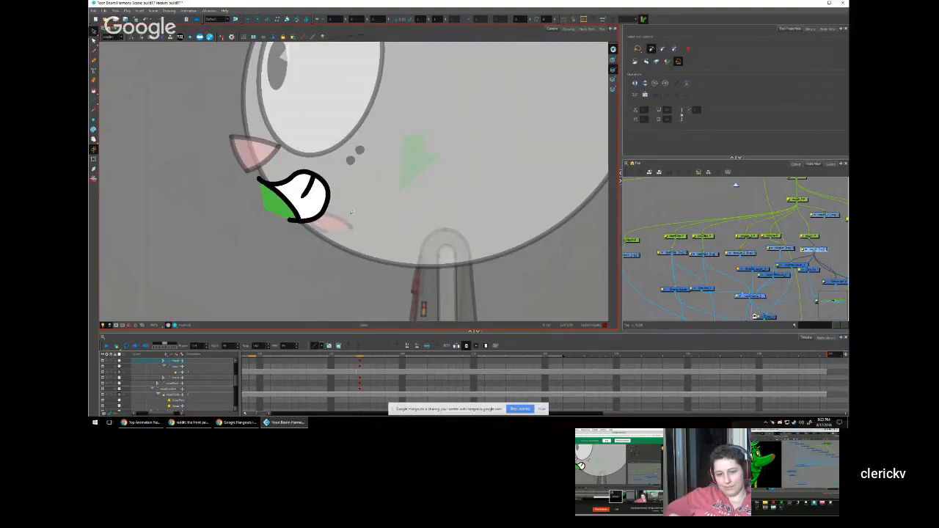
pyautogui.press('/')
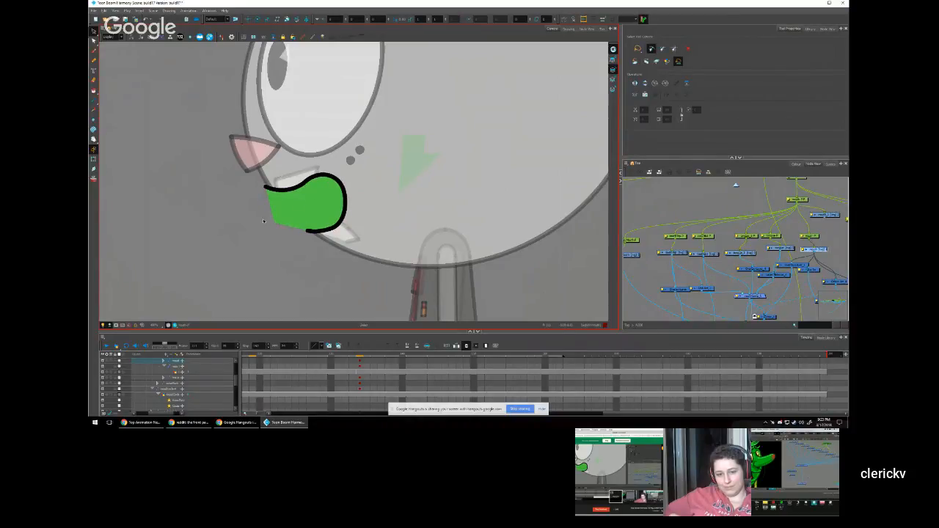
pyautogui.click(287, 176)
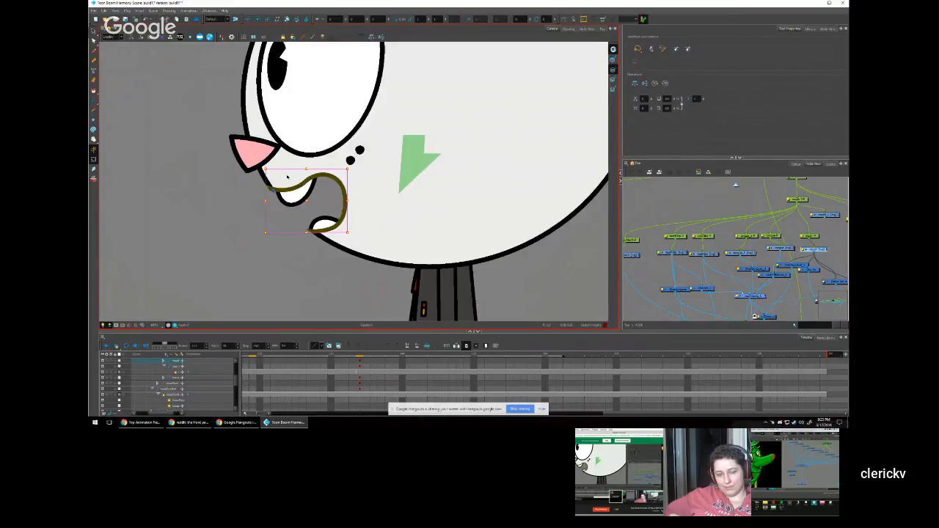
pyautogui.click(515, 165)
pyautogui.click(343, 209)
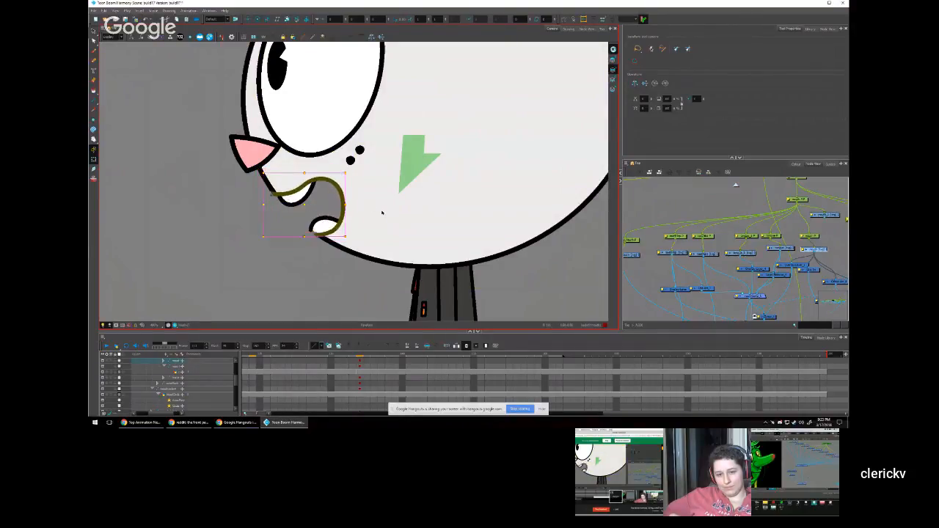
pyautogui.hotkey('alt', 'i')
pyautogui.click(313, 197)
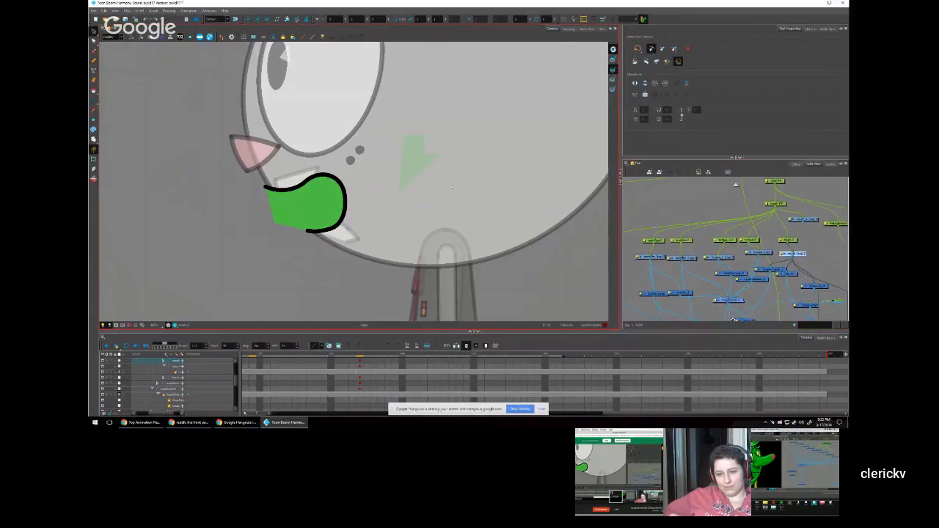
# Step: Trace the rabbit's head drawing through the node network to the nodes it feeds
pyautogui.click(731, 251)
pyautogui.scroll(5, 737, 253)
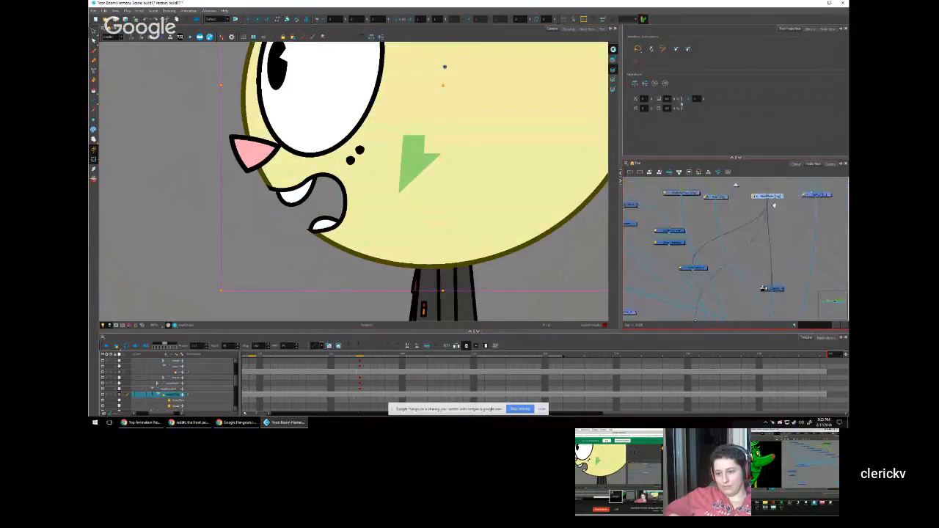
pyautogui.click(736, 279)
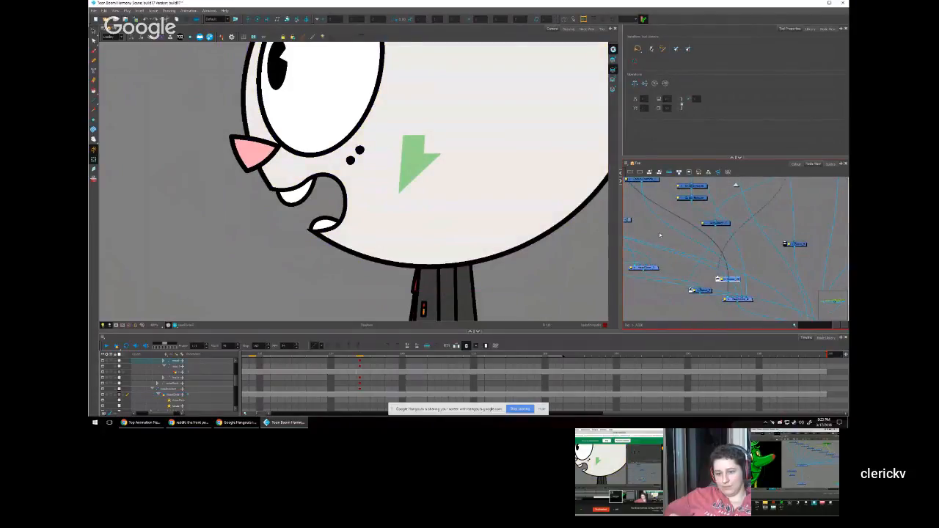
# Step: Compare the side-view mouth cut-out, teeth and tongue between neighbouring frames
pyautogui.moveTo(499, 251); pyautogui.dragTo(495, 278)
pyautogui.scroll(-3, 485, 269)
pyautogui.moveTo(416, 258); pyautogui.dragTo(379, 251)
pyautogui.scroll(3, 361, 244)
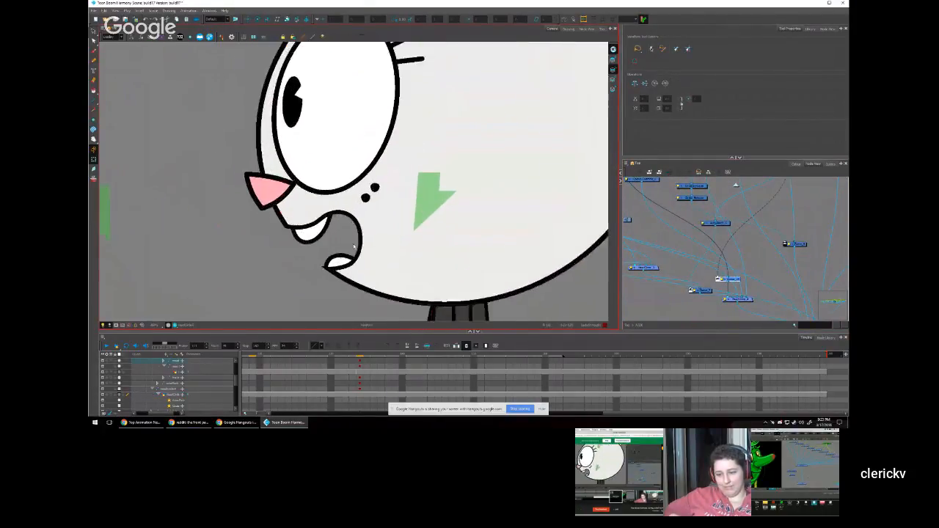
pyautogui.scroll(1, 354, 246)
pyautogui.press(',')
pyautogui.press('.')
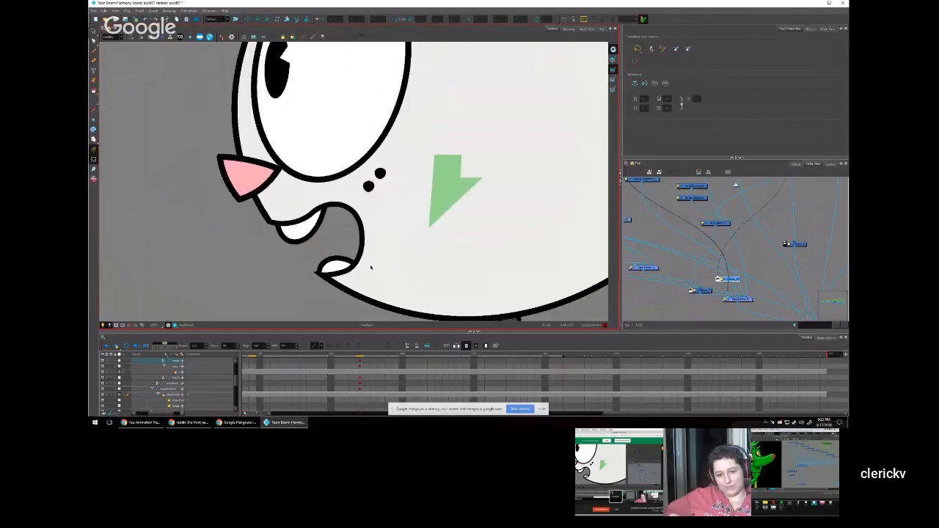
pyautogui.press(',')
pyautogui.press('.')
pyautogui.press(',')
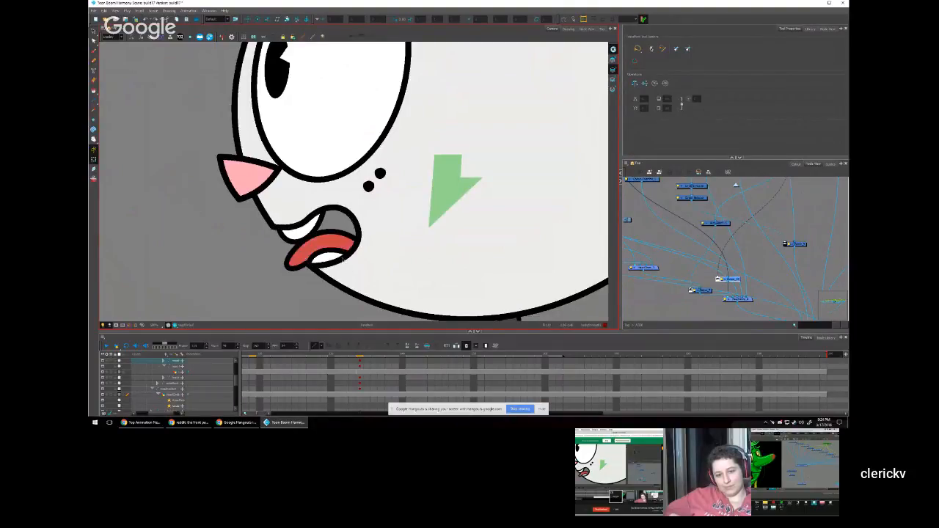
pyautogui.press('.')
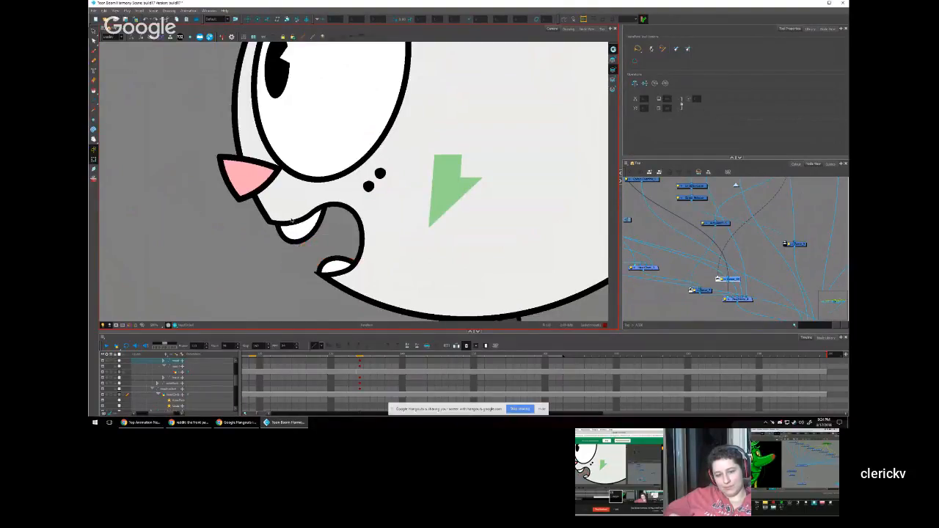
# Step: Select the side-view mouth drawing and step back through the frames to the front-facing head
pyautogui.click(293, 226)
pyautogui.moveTo(295, 226); pyautogui.dragTo(290, 223)
pyautogui.scroll(-1, 323, 270)
pyautogui.press(',')
pyautogui.press(',')
pyautogui.press(',')
pyautogui.press(',')
pyautogui.press(',')
pyautogui.press(',')
pyautogui.press(',')
pyautogui.press(',')
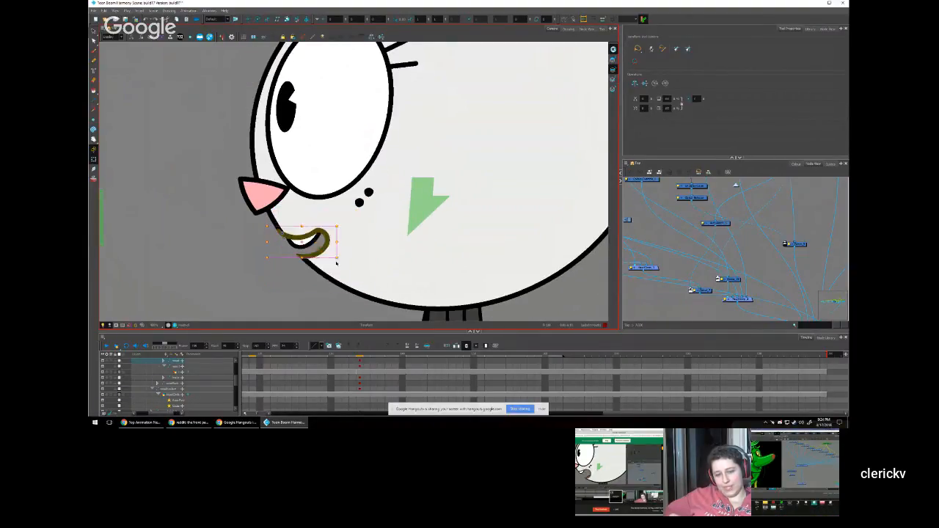
pyautogui.press(',')
pyautogui.press(',')
pyautogui.press(',')
pyautogui.press(',')
pyautogui.press(',')
pyautogui.press(',')
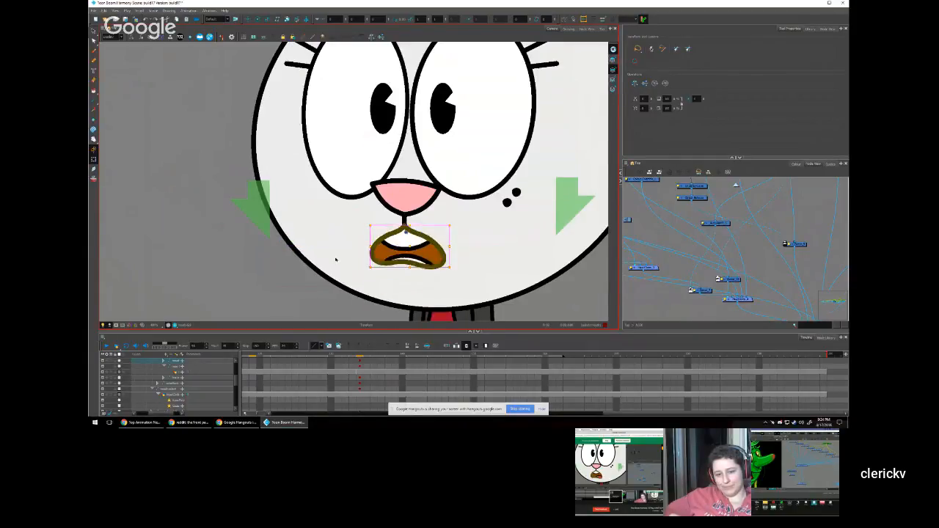
# Step: Review the rabbit's open-mouth shapes on the three-quarter head and check the full body pose
pyautogui.press(']')
pyautogui.press(']')
pyautogui.press(']')
pyautogui.press(']')
pyautogui.press(']')
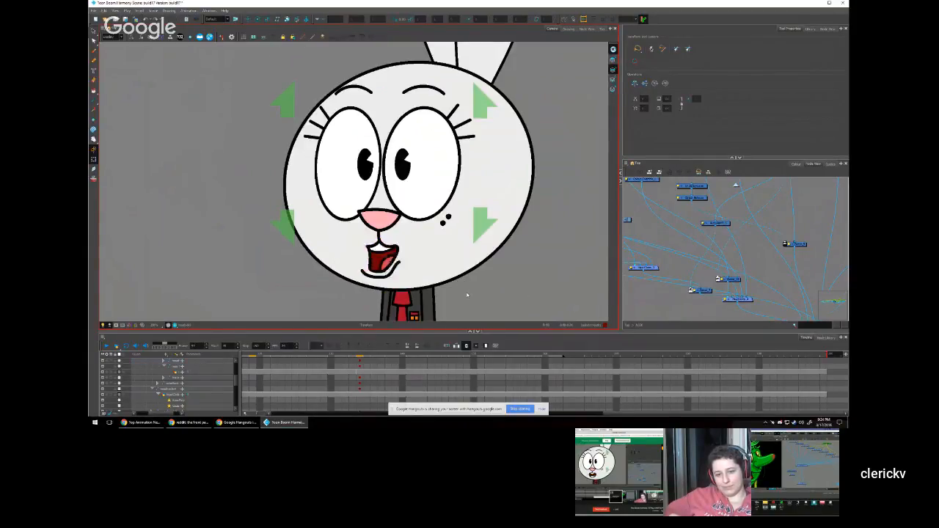
pyautogui.scroll(-2, 487, 299)
pyautogui.moveTo(491, 304); pyautogui.dragTo(415, 236)
pyautogui.scroll(1, 414, 235)
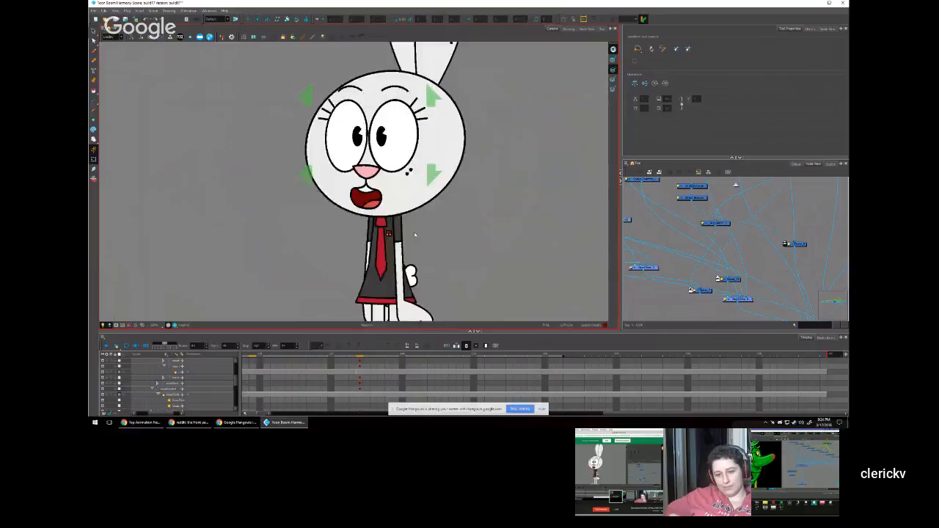
pyautogui.scroll(-2, 432, 233)
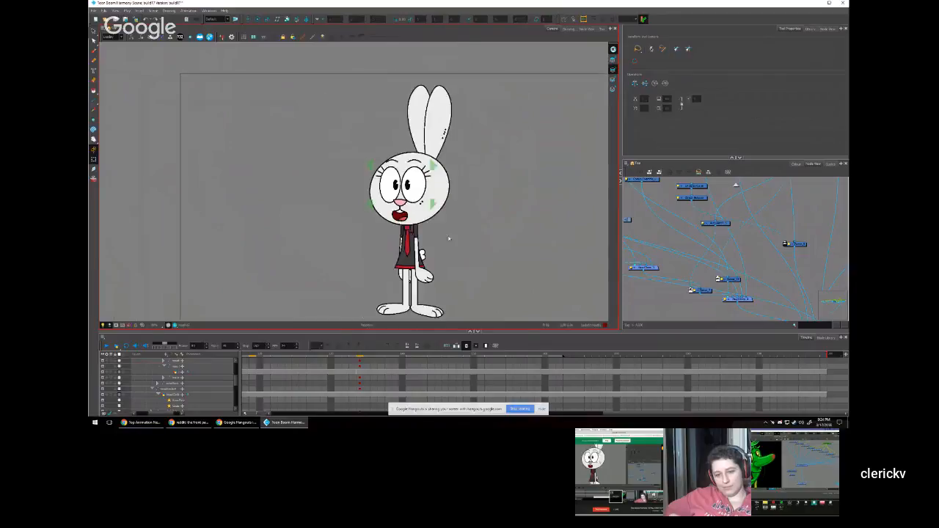
# Step: Select the whole rabbit to reveal its deformers, deselect it, and check more mouth shapes through to the front view
pyautogui.hotkey('ctrl', 'a')
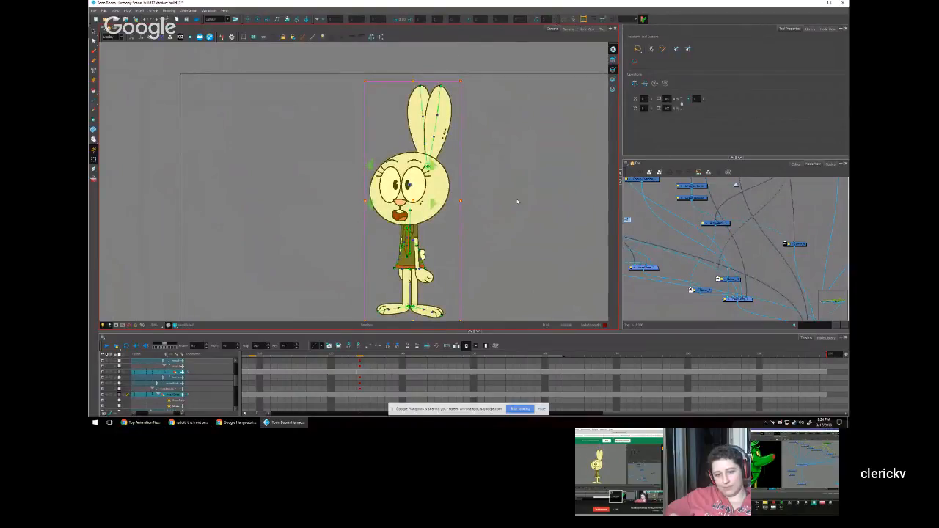
pyautogui.click(517, 202)
pyautogui.scroll(1, 460, 226)
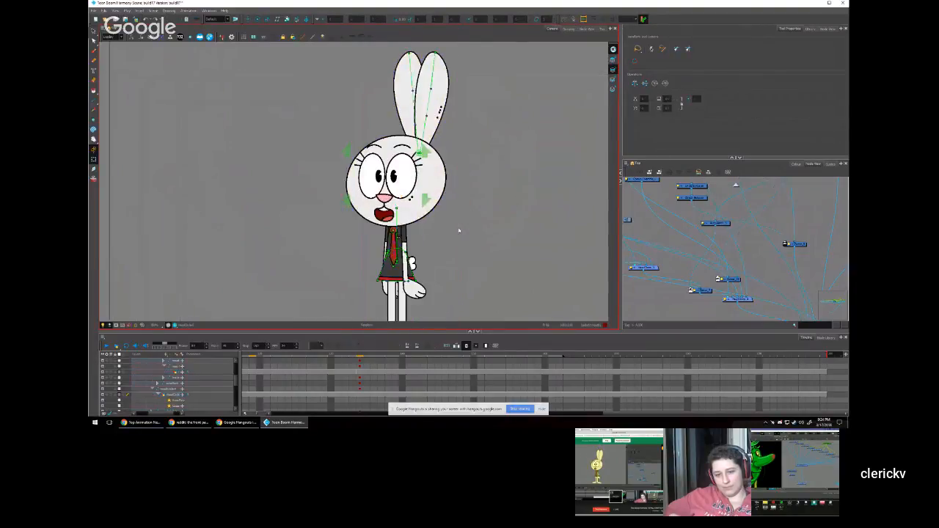
pyautogui.press(']')
pyautogui.press(']')
pyautogui.press(']')
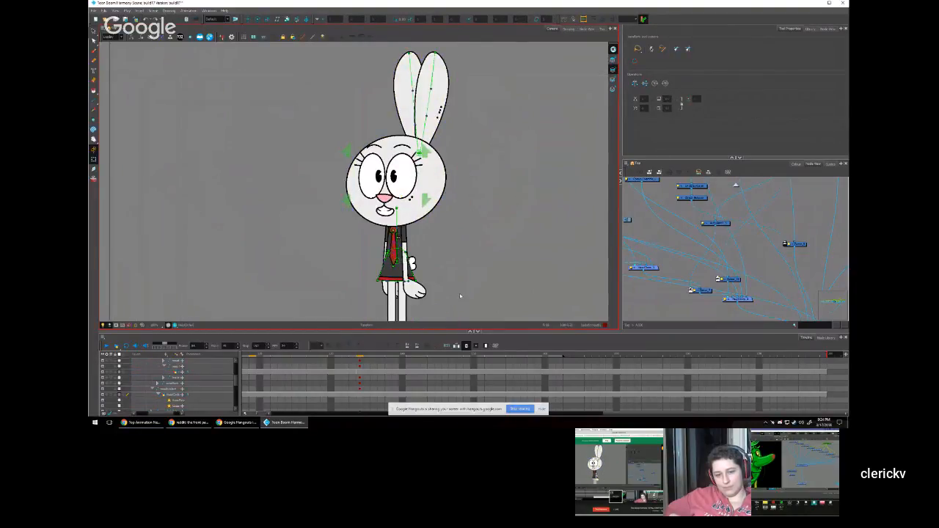
pyautogui.hotkey('ctrl', 'z')
pyautogui.hotkey('ctrl', 'z')
pyautogui.hotkey('ctrl', 'z')
pyautogui.hotkey('ctrl', 'z')
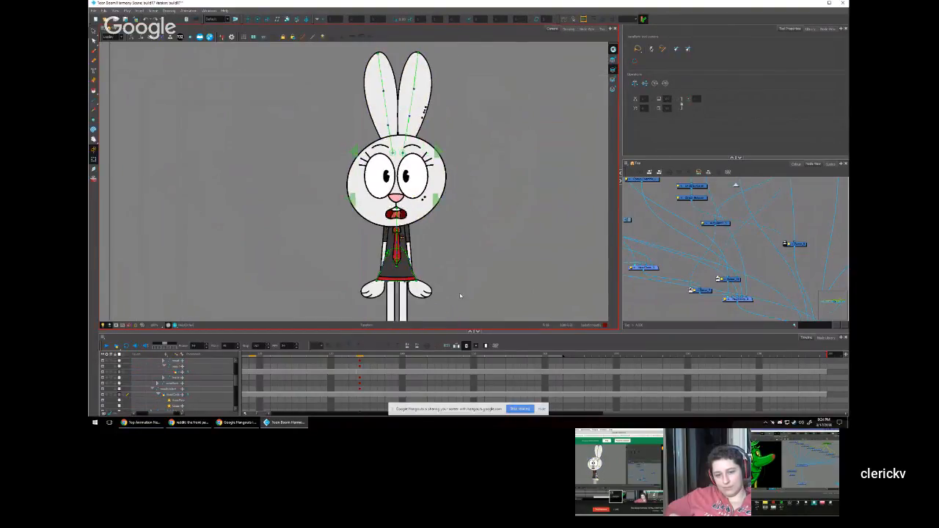
pyautogui.moveTo(448, 286); pyautogui.dragTo(451, 259)
pyautogui.scroll(1, 437, 255)
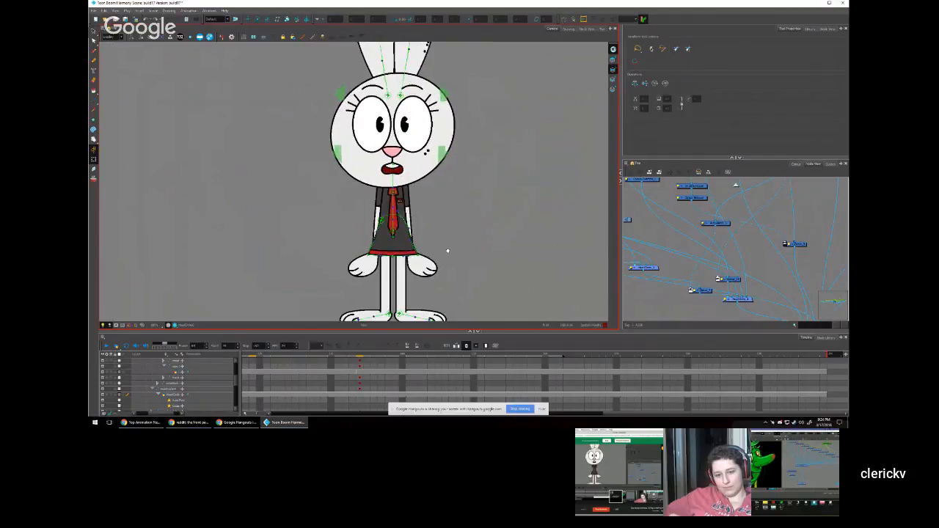
pyautogui.scroll(-1, 455, 234)
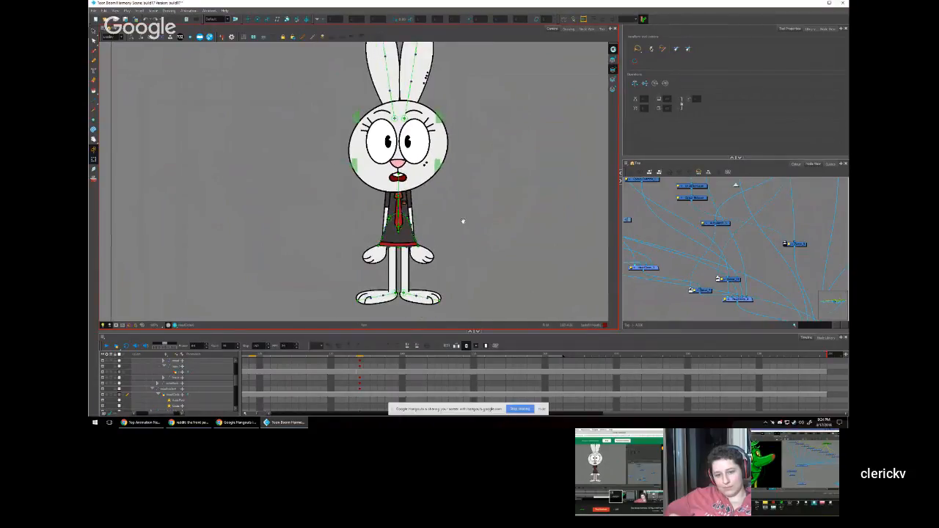
pyautogui.moveTo(463, 221); pyautogui.dragTo(478, 201)
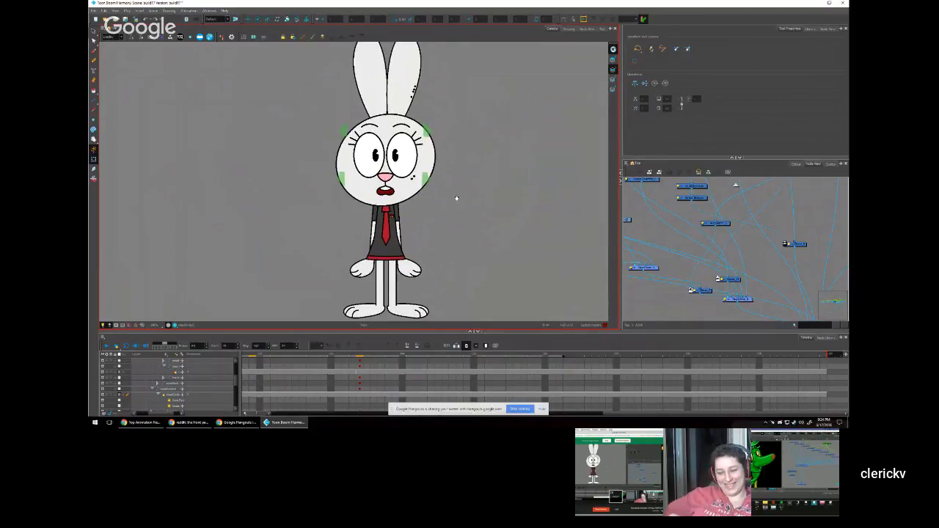
# Step: Swing the front-facing rabbit's right arm outward from the shoulder, away from the dress
pyautogui.moveTo(418, 214); pyautogui.dragTo(455, 220)
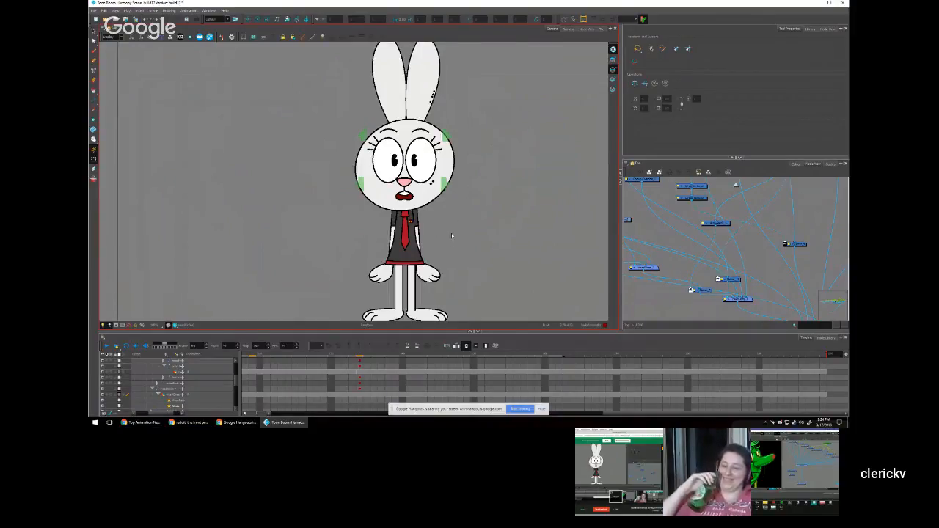
pyautogui.moveTo(451, 234); pyautogui.dragTo(448, 235)
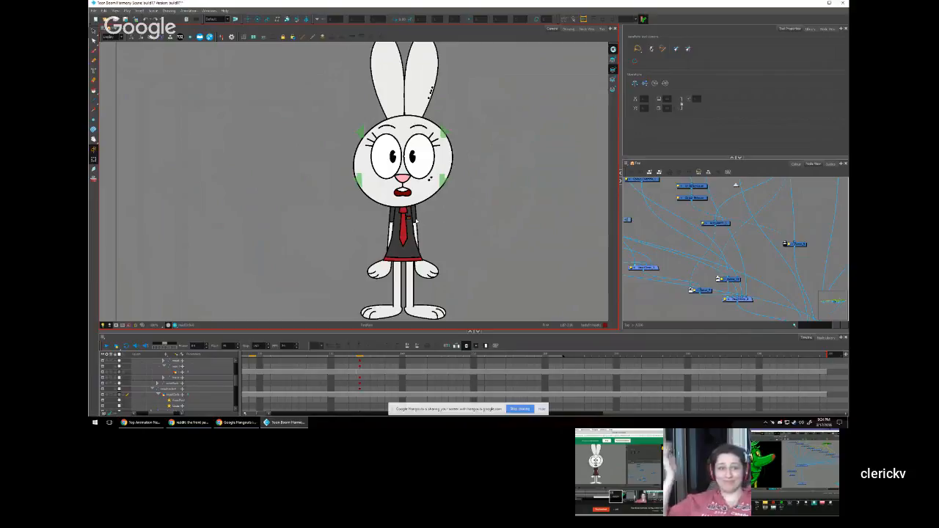
pyautogui.scroll(6, 433, 229)
pyautogui.click(392, 235)
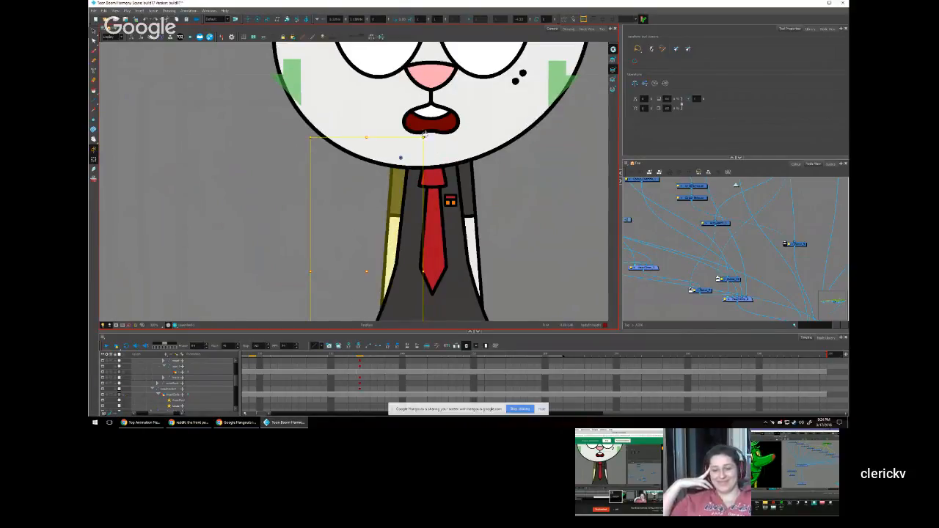
pyautogui.moveTo(393, 235); pyautogui.dragTo(360, 222)
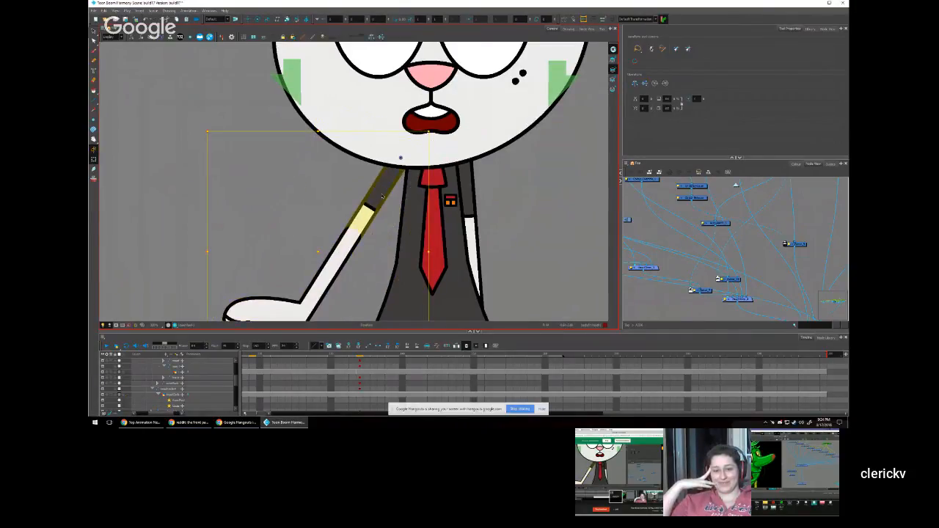
# Step: Select the forearm together with its hand and bend it upward at the elbow
pyautogui.click(382, 196)
pyautogui.press('b')
pyautogui.click(335, 269)
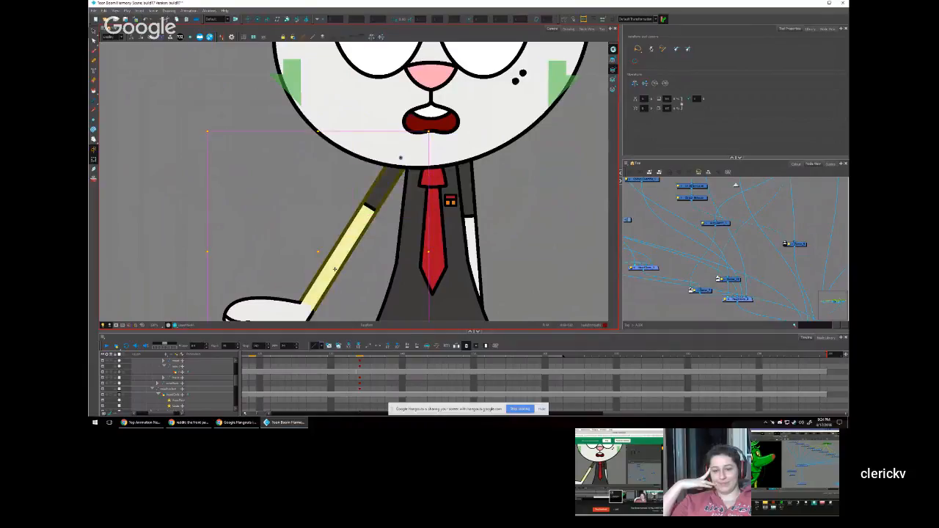
pyautogui.moveTo(363, 226)
pyautogui.mouseDown()
pyautogui.moveTo(384, 240)
pyautogui.moveTo(337, 236)
pyautogui.mouseUp()
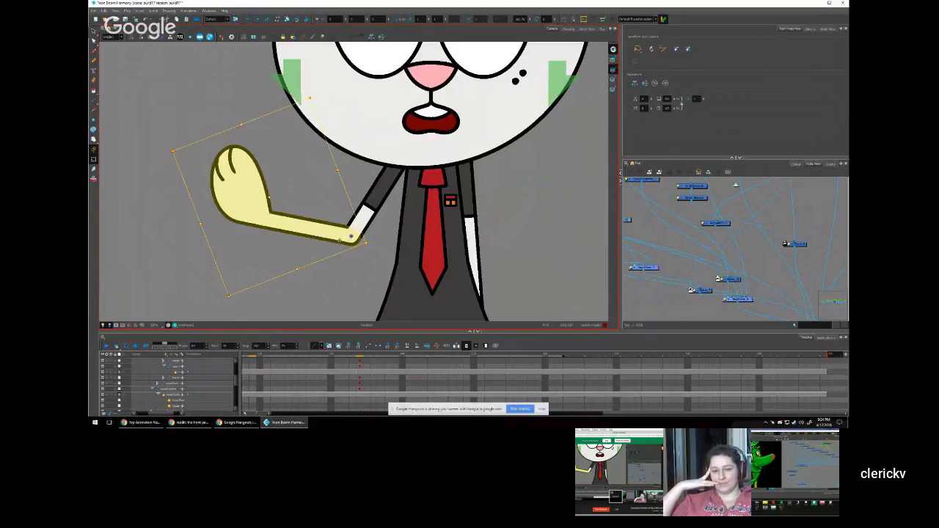
pyautogui.moveTo(371, 254); pyautogui.dragTo(351, 235)
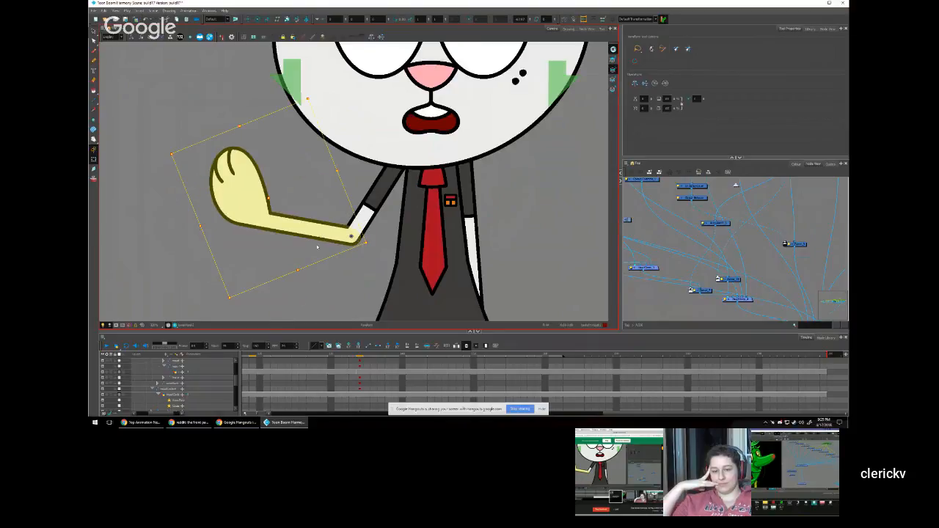
# Step: Undo the elbow bend and the arm rotation, and deselect the arm
pyautogui.hotkey('ctrl', 'z')
pyautogui.scroll(-2, 369, 264)
pyautogui.click(475, 233)
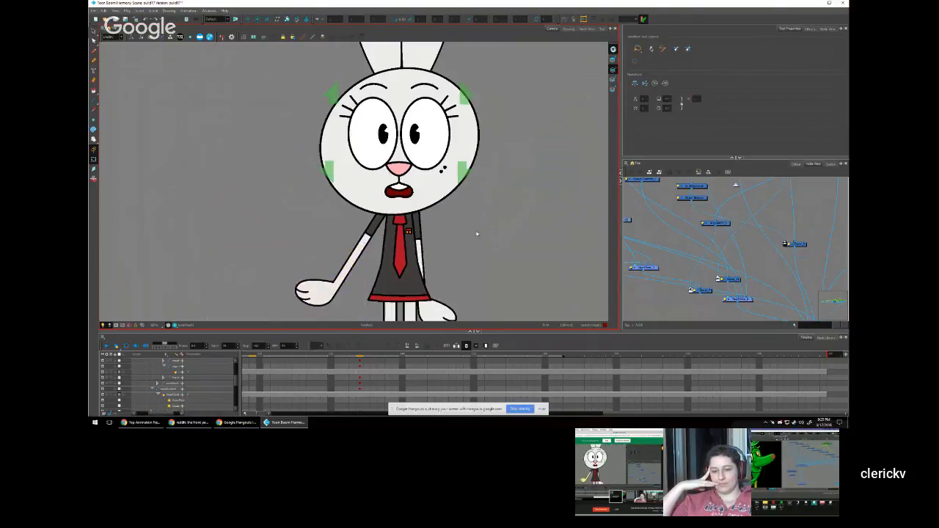
pyautogui.hotkey('ctrl', 'z')
pyautogui.moveTo(443, 258); pyautogui.dragTo(448, 237)
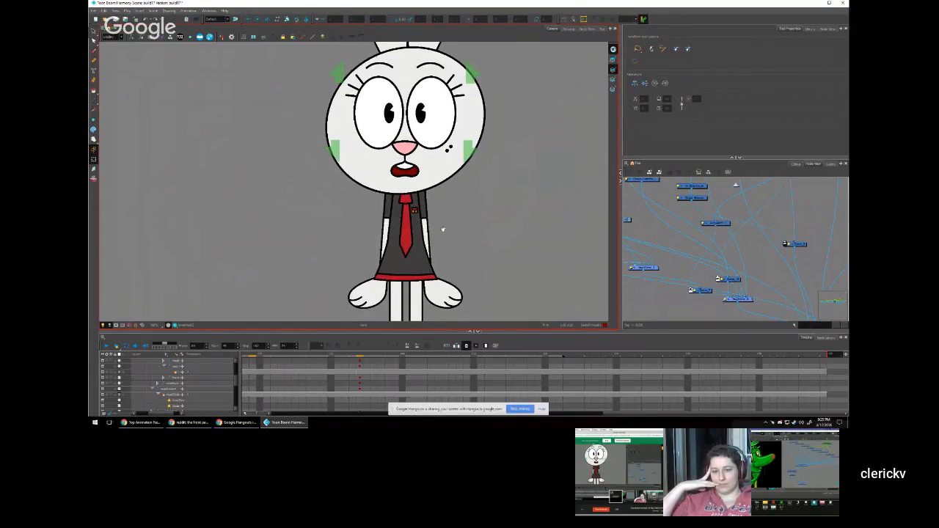
pyautogui.moveTo(443, 230); pyautogui.dragTo(421, 245)
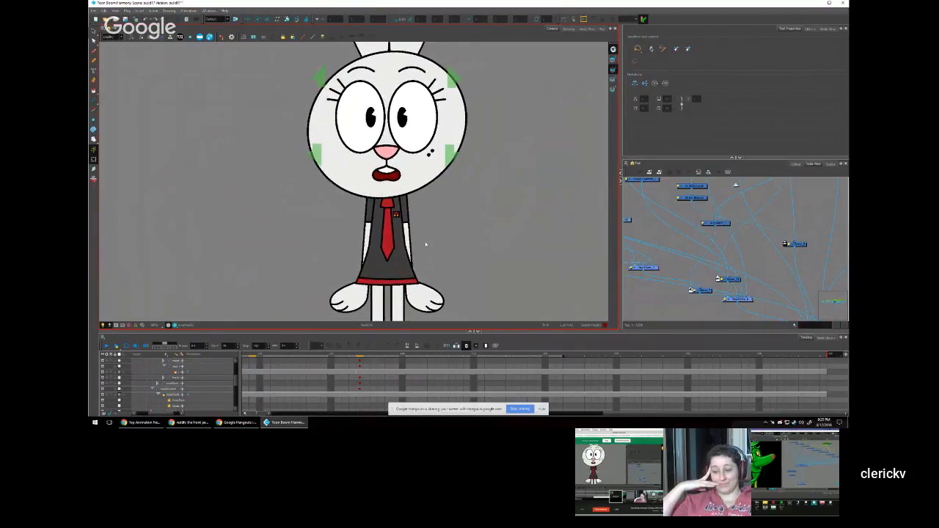
pyautogui.scroll(-1, 425, 241)
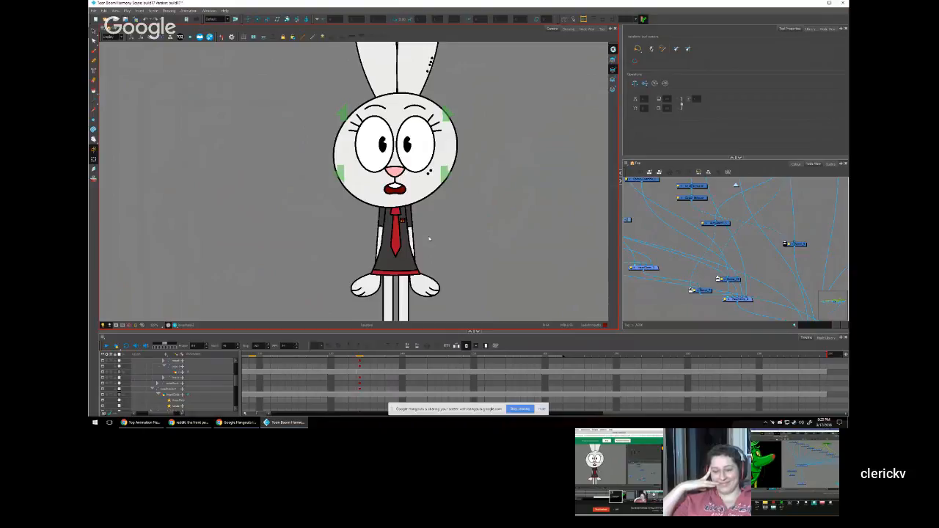
pyautogui.scroll(1, 429, 255)
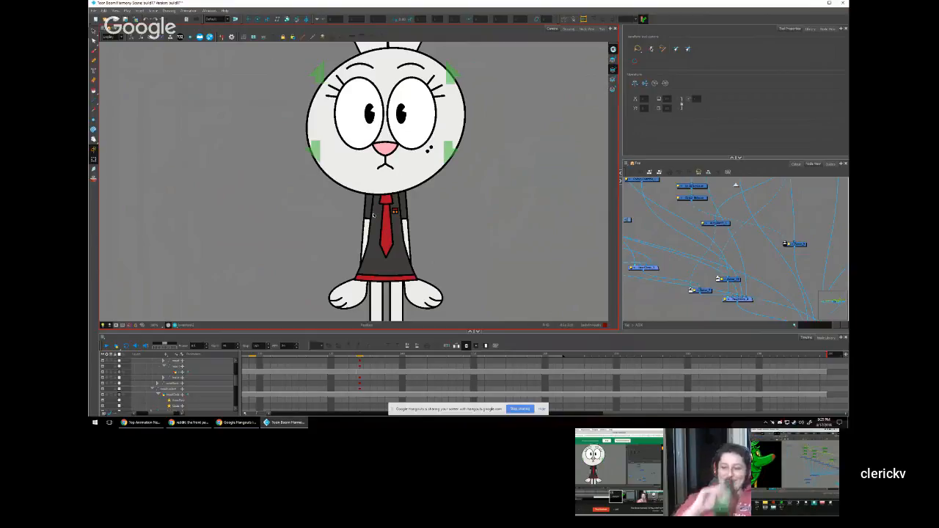
pyautogui.scroll(-1, 378, 229)
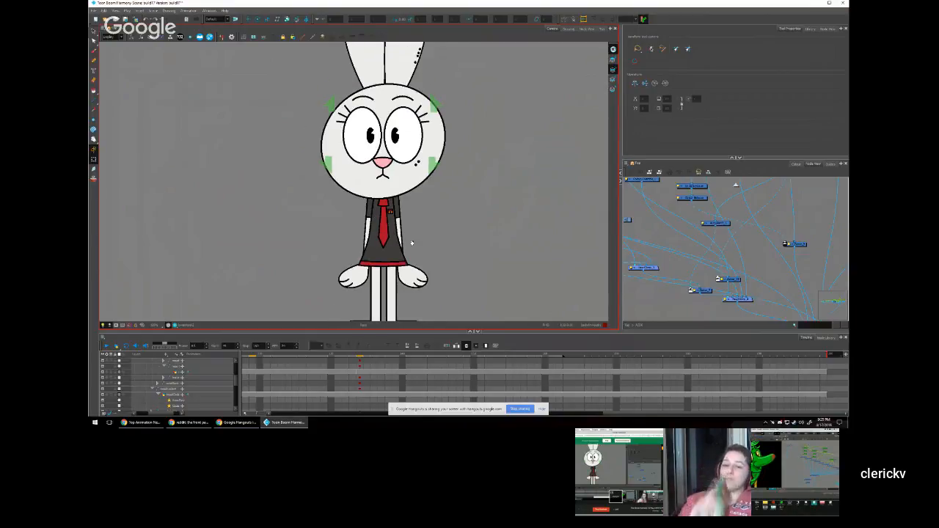
pyautogui.scroll(-1, 396, 250)
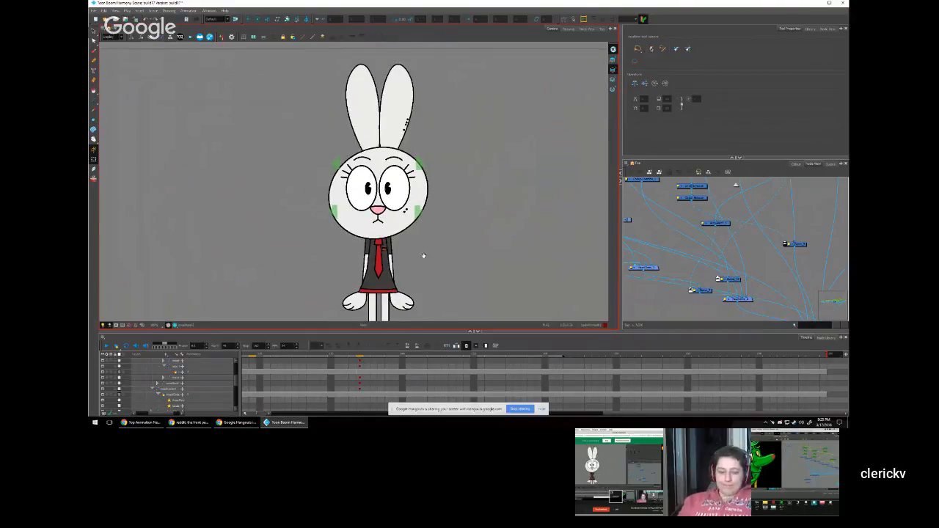
# Step: Show the ear deformers, try moving the root point of one ear's deformer twice, and undo each move
pyautogui.moveTo(393, 196); pyautogui.dragTo(396, 211)
pyautogui.click(396, 154)
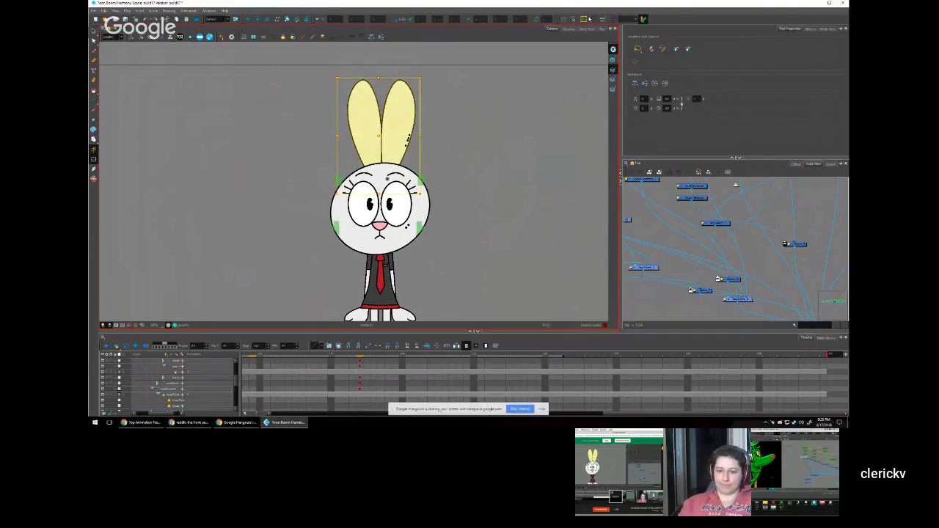
pyautogui.click(428, 170)
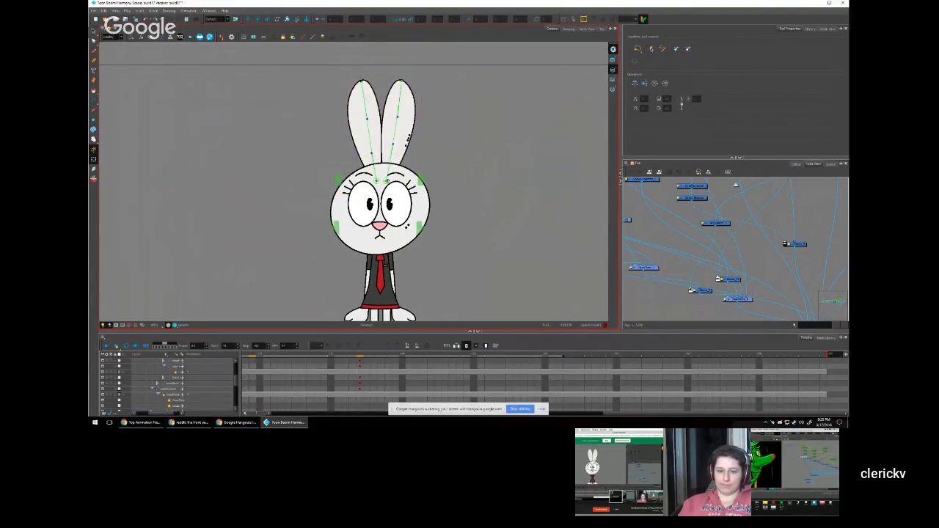
pyautogui.moveTo(387, 180); pyautogui.dragTo(438, 144)
pyautogui.hotkey('ctrl', 'z')
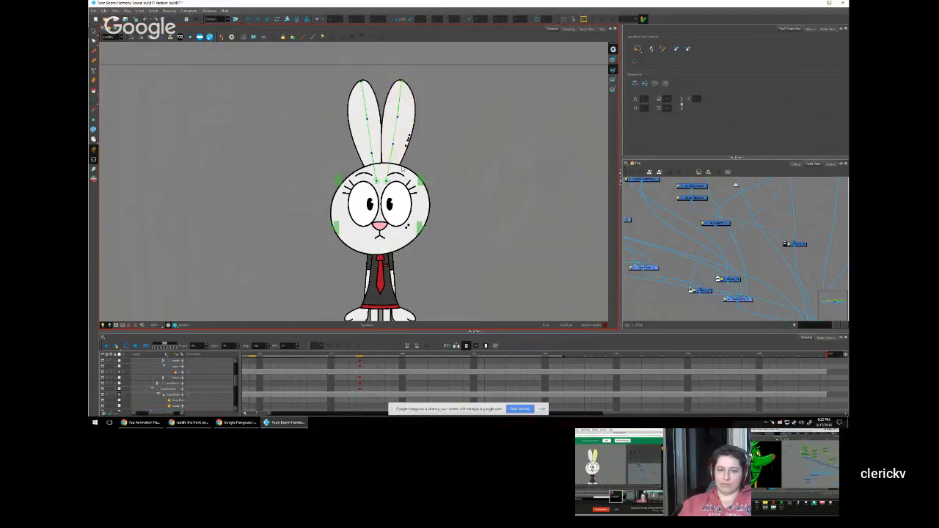
pyautogui.moveTo(387, 181); pyautogui.dragTo(464, 165)
pyautogui.hotkey('ctrl', 'z')
# Step: Select the right forearm with its hand, try rotating it at the elbow, and undo the rotation
pyautogui.scroll(-3, 447, 224)
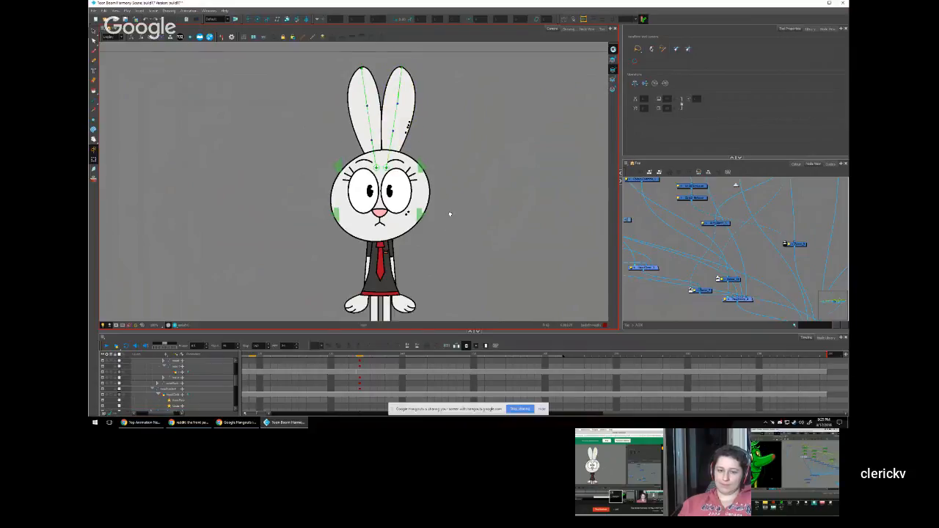
pyautogui.scroll(3, 417, 222)
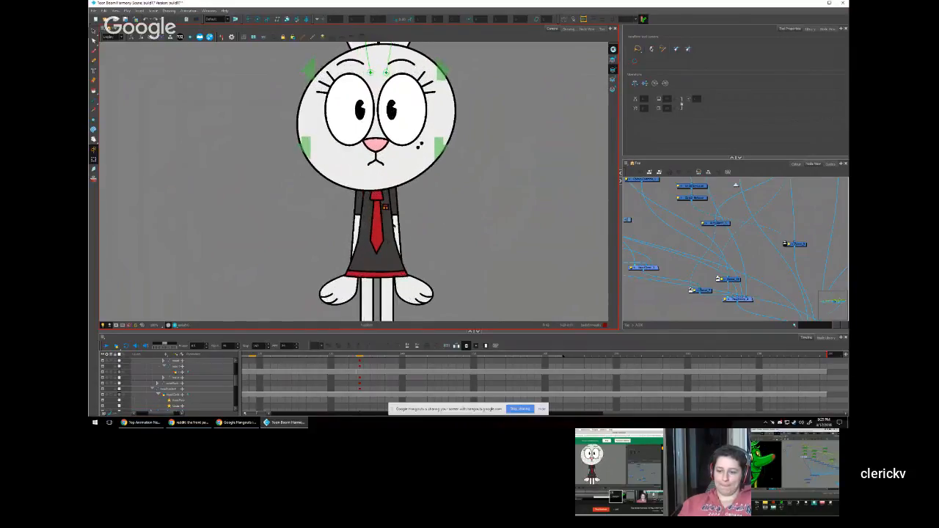
pyautogui.click(365, 228)
pyautogui.press('b')
pyautogui.moveTo(366, 222); pyautogui.dragTo(363, 221)
pyautogui.hotkey('ctrl', 'z')
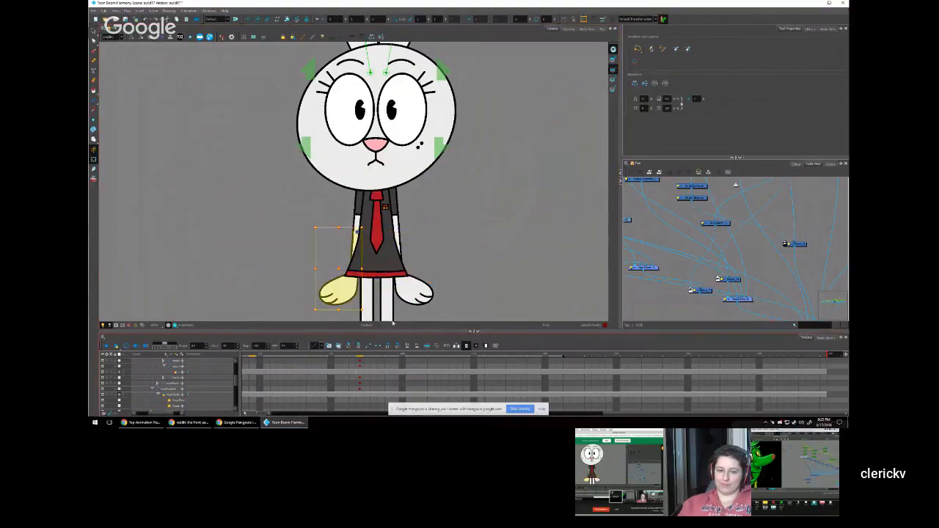
# Step: Go to the angry crossed-arms pose on the timeline and compare it with the neighbouring standing pose
pyautogui.hotkey('shift', 'Return')
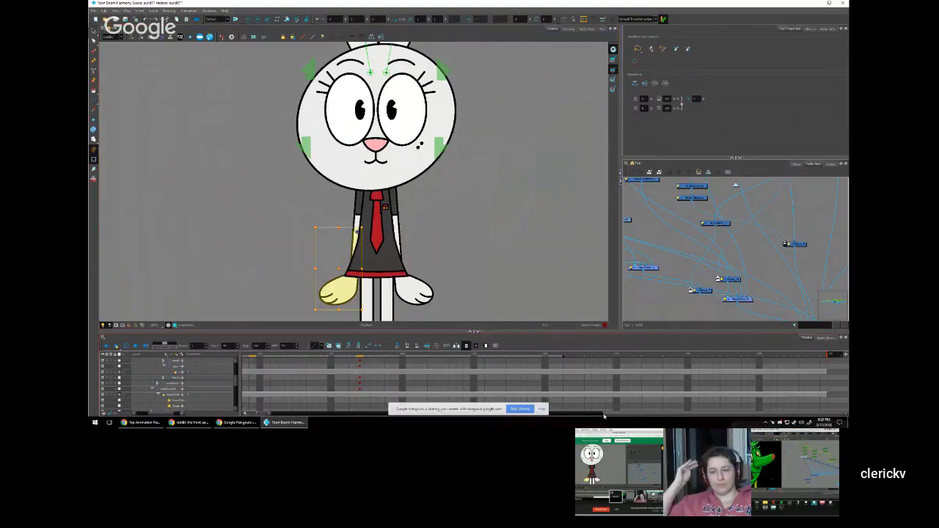
pyautogui.moveTo(607, 414); pyautogui.dragTo(430, 414)
pyautogui.click(384, 355)
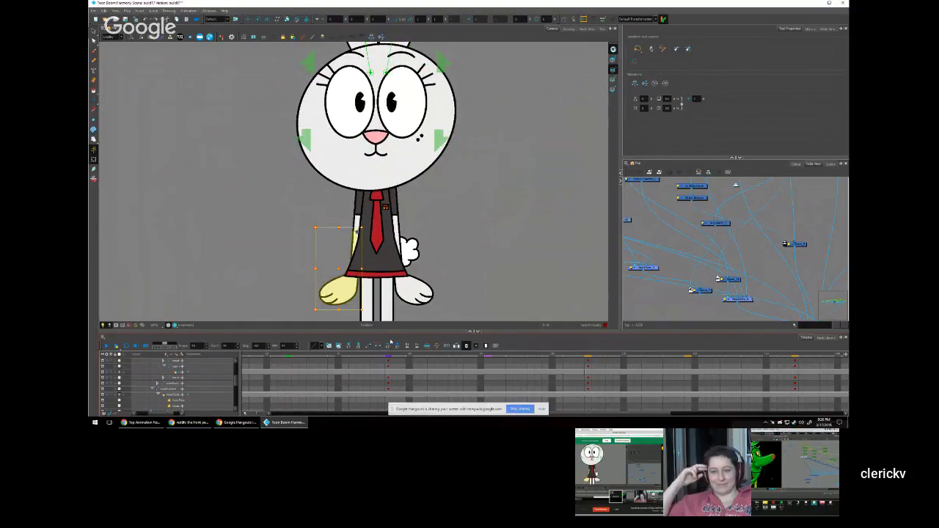
pyautogui.click(464, 281)
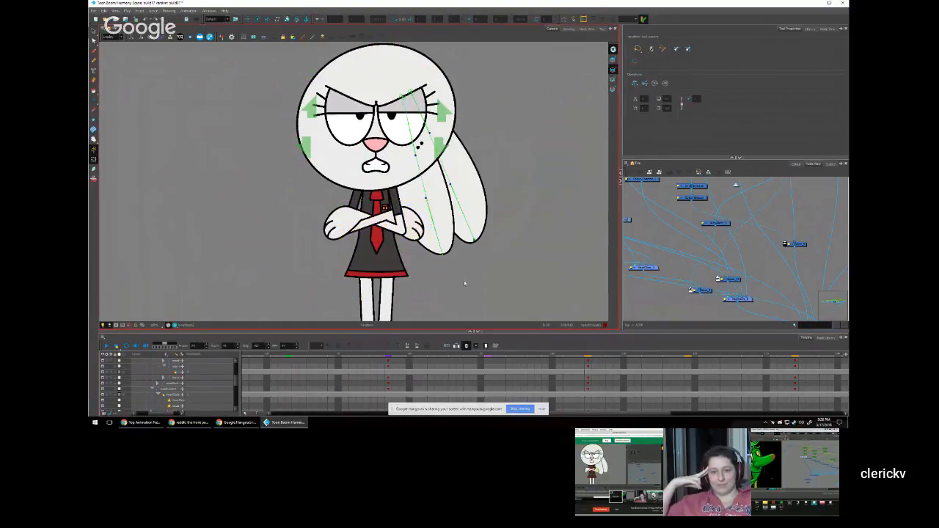
pyautogui.press(',')
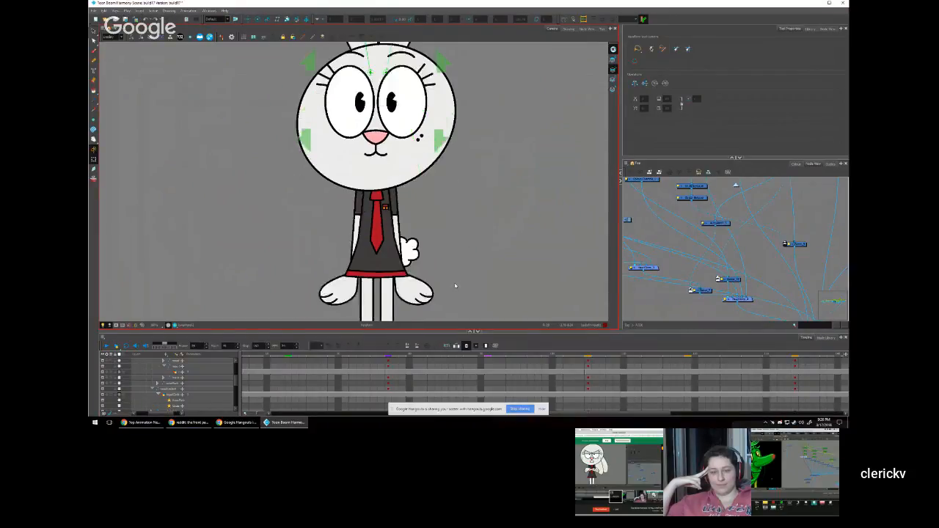
pyautogui.press('.')
# Step: Hide the ear deformer controls on the crossed-arms pose
pyautogui.scroll(-1, 457, 279)
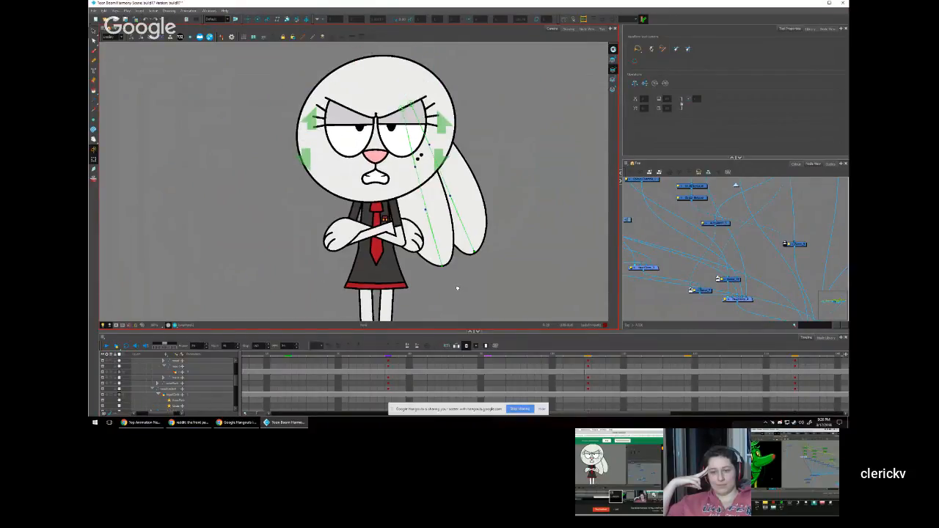
pyautogui.scroll(-1, 457, 290)
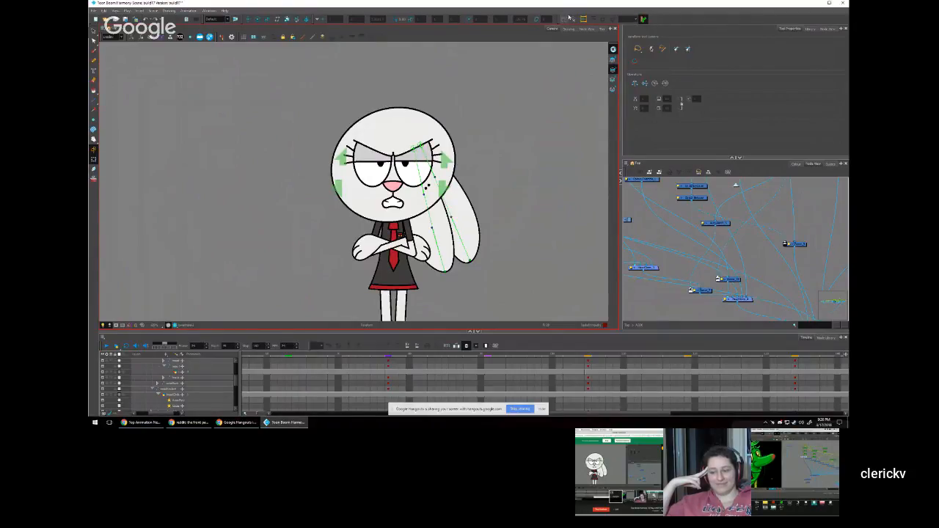
pyautogui.click(577, 232)
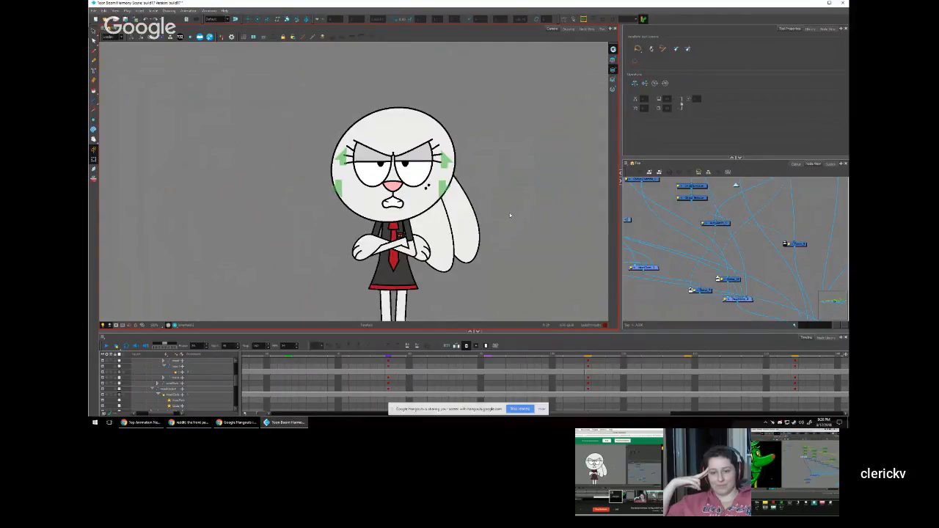
# Step: Select the two crossed forearms in turn to examine how their layers and hands are connected
pyautogui.scroll(2, 418, 254)
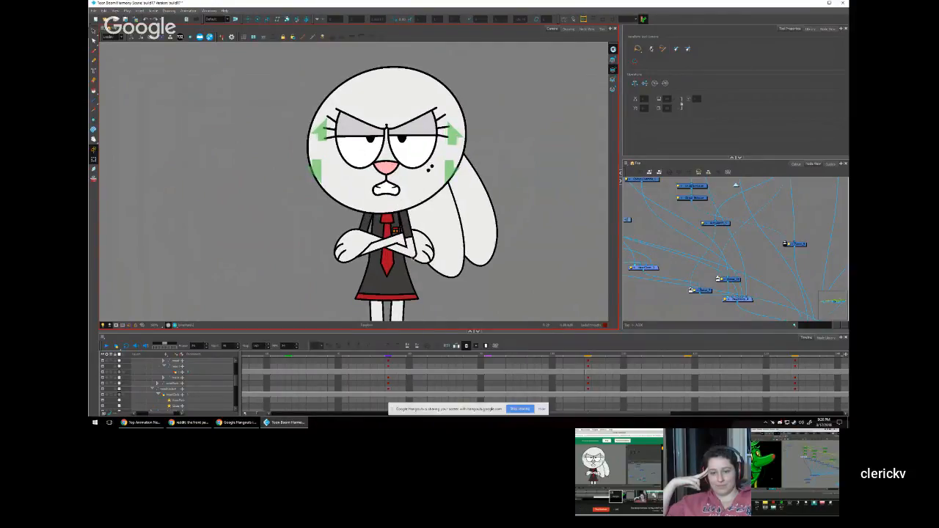
pyautogui.scroll(1, 412, 258)
pyautogui.click(414, 255)
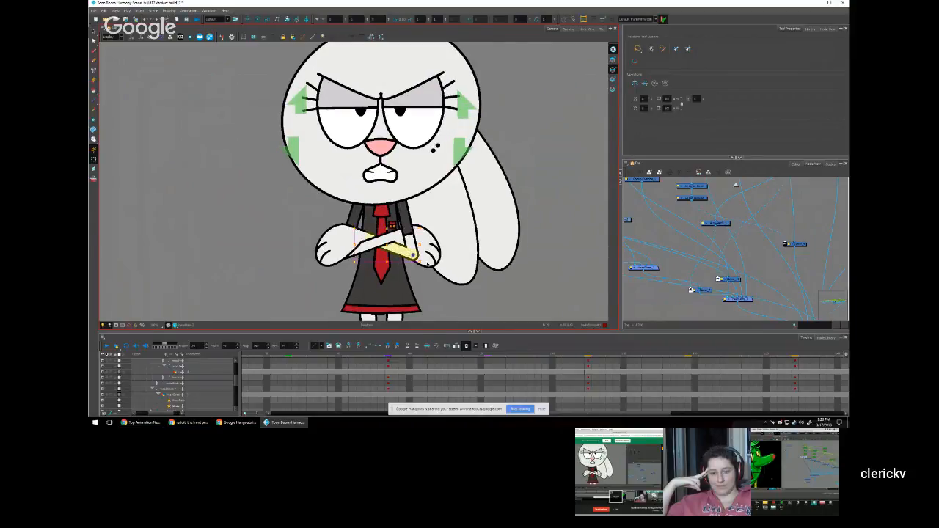
pyautogui.hotkey('shift', 'b')
pyautogui.press('b')
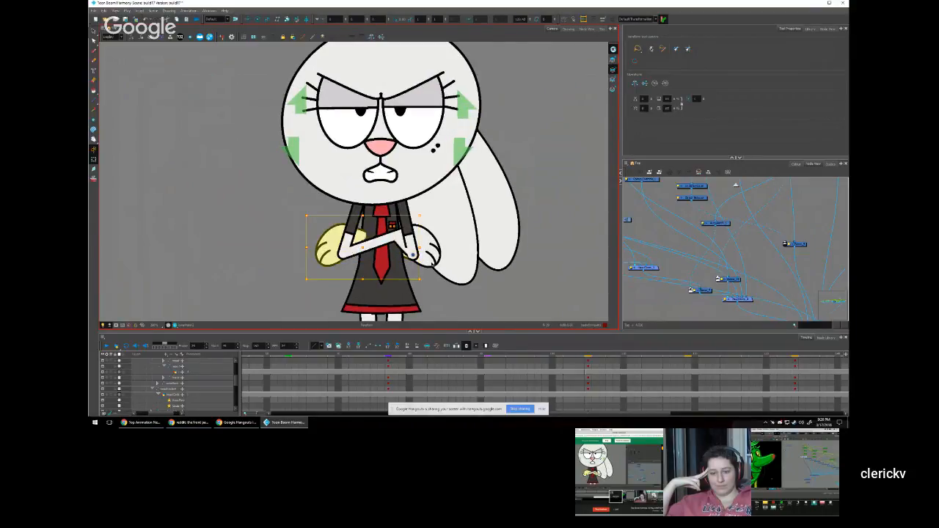
pyautogui.click(385, 244)
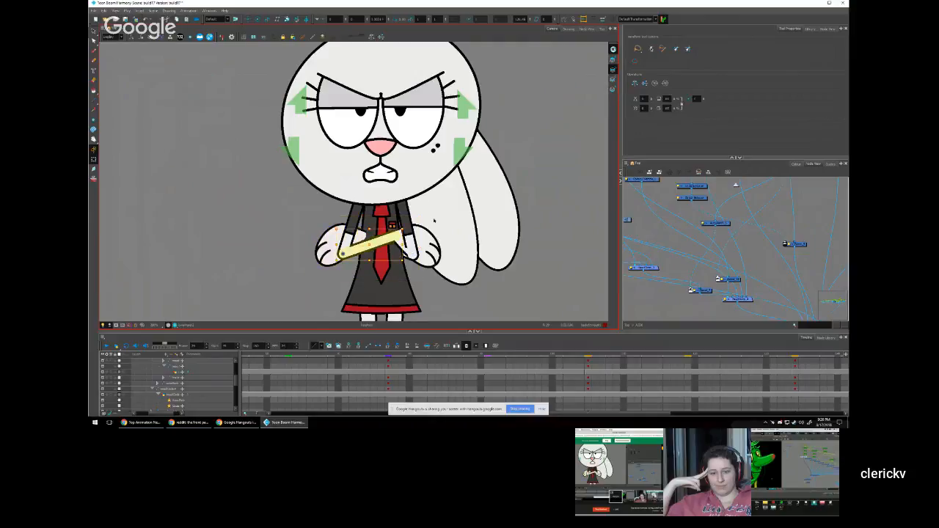
# Step: Try rotating the front forearm down out of the crossed-arms pose, and restore the crossed arms
pyautogui.press('b')
pyautogui.press('b')
pyautogui.hotkey('shift', 'b')
pyautogui.moveTo(447, 223); pyautogui.dragTo(463, 286)
pyautogui.hotkey('ctrl', 'z')
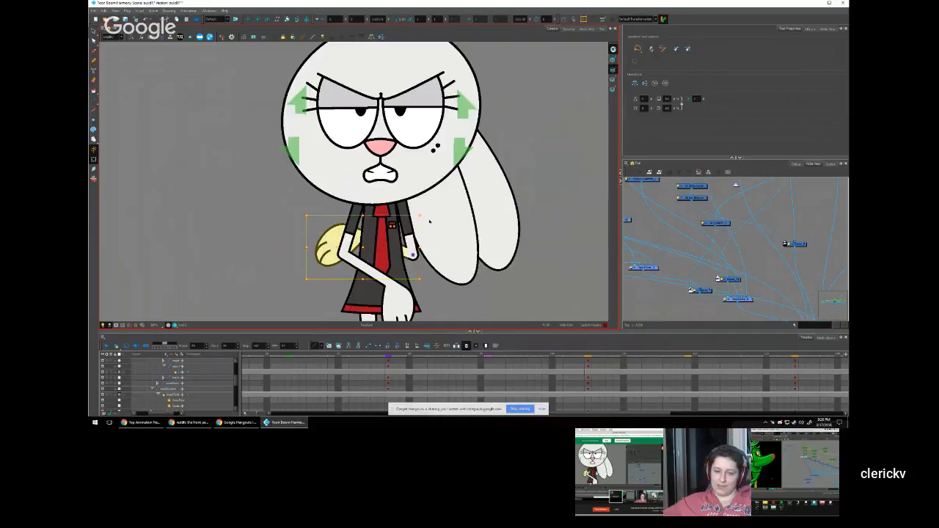
pyautogui.moveTo(424, 213); pyautogui.dragTo(345, 248)
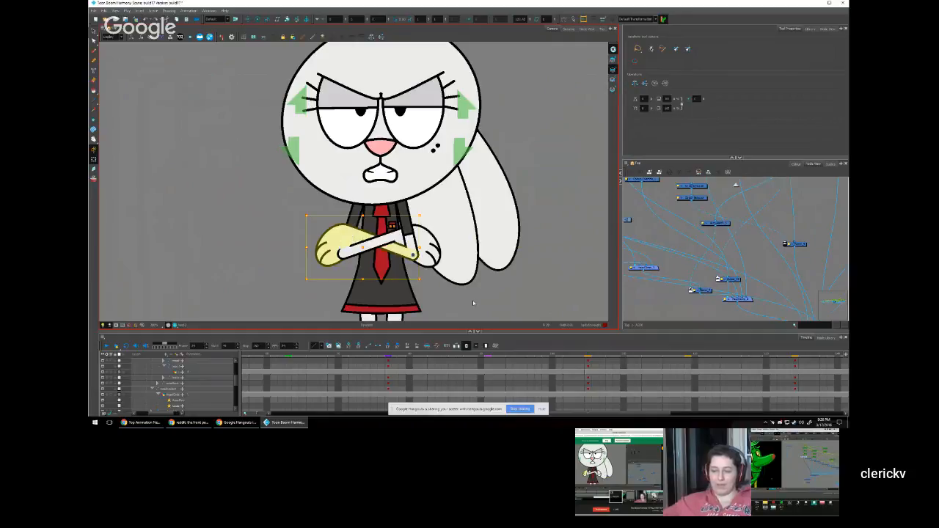
# Step: Select the back forearm's drawing artwork with the Select tool to examine its full shape
pyautogui.click(435, 289)
pyautogui.scroll(4, 404, 252)
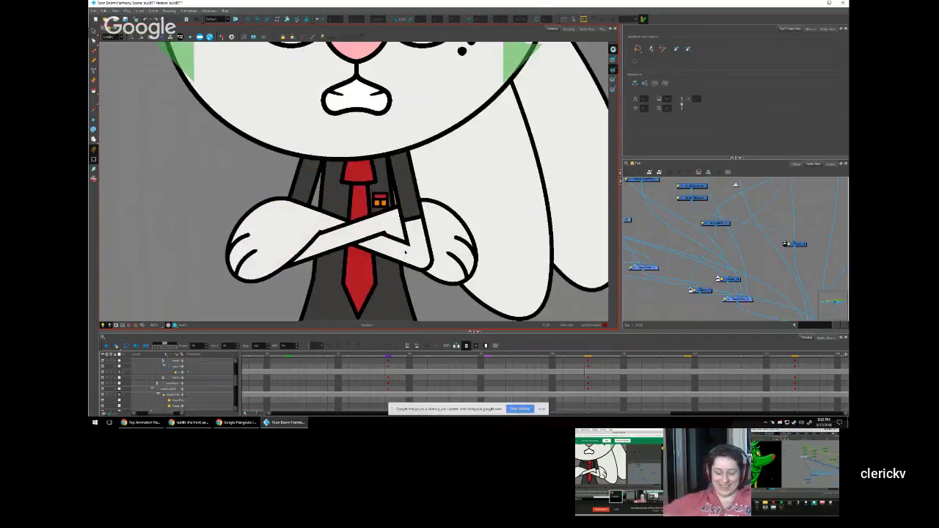
pyautogui.click(403, 251)
pyautogui.hotkey('alt', 's')
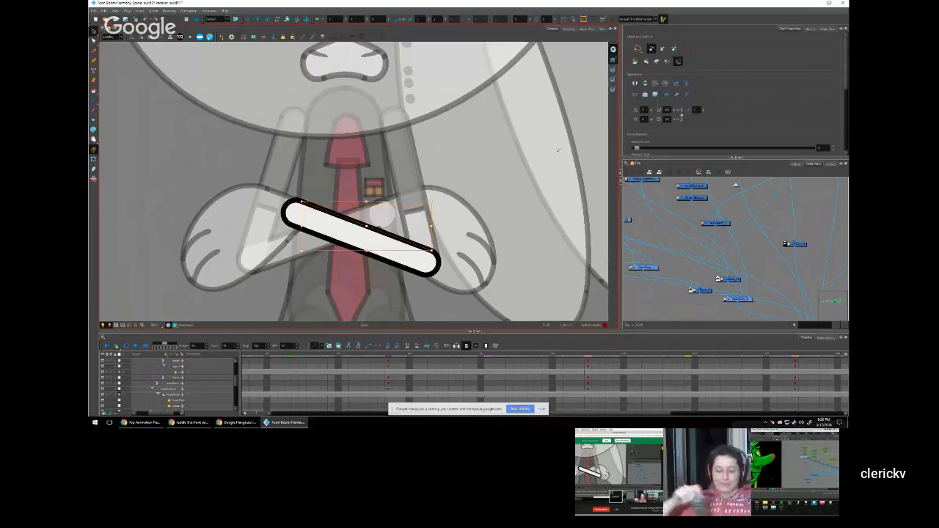
# Step: Display only the line art of the back forearm to examine its outline, and return to the Transform tool with the whole rabbit in view
pyautogui.hotkey('shift', 't')
pyautogui.hotkey('alt', 'b')
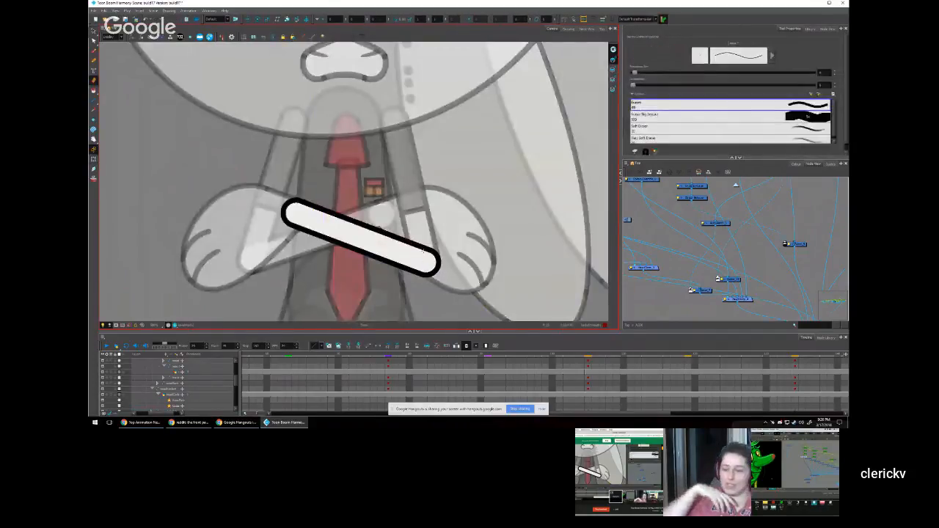
pyautogui.click(613, 50)
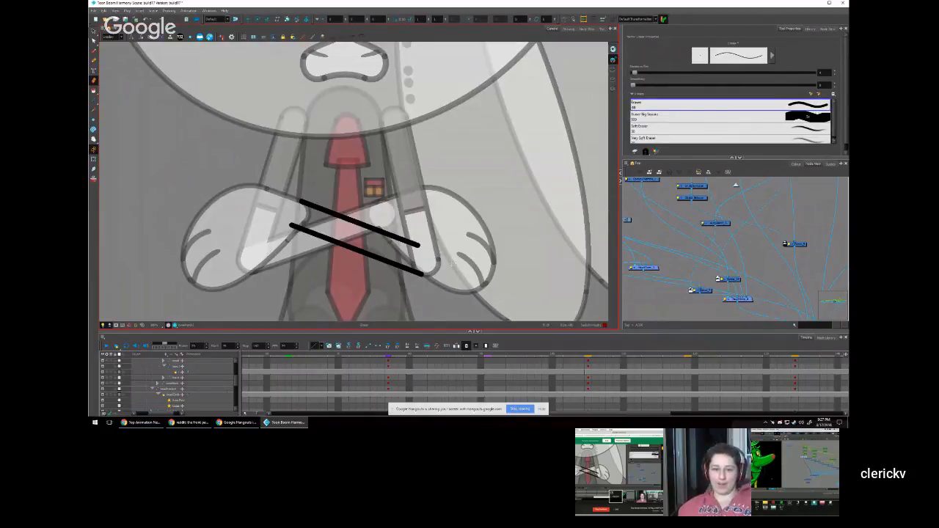
pyautogui.hotkey('shift', 't')
pyautogui.scroll(-5, 458, 311)
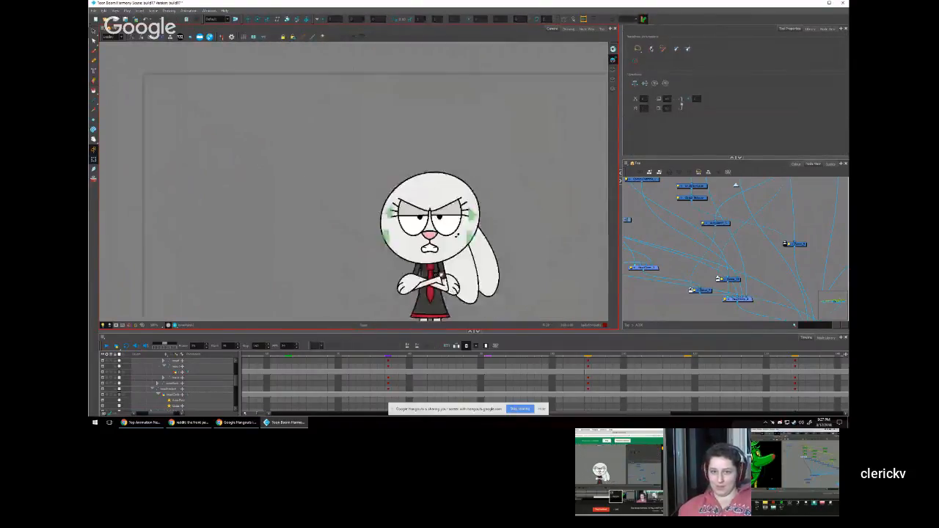
pyautogui.scroll(2, 458, 311)
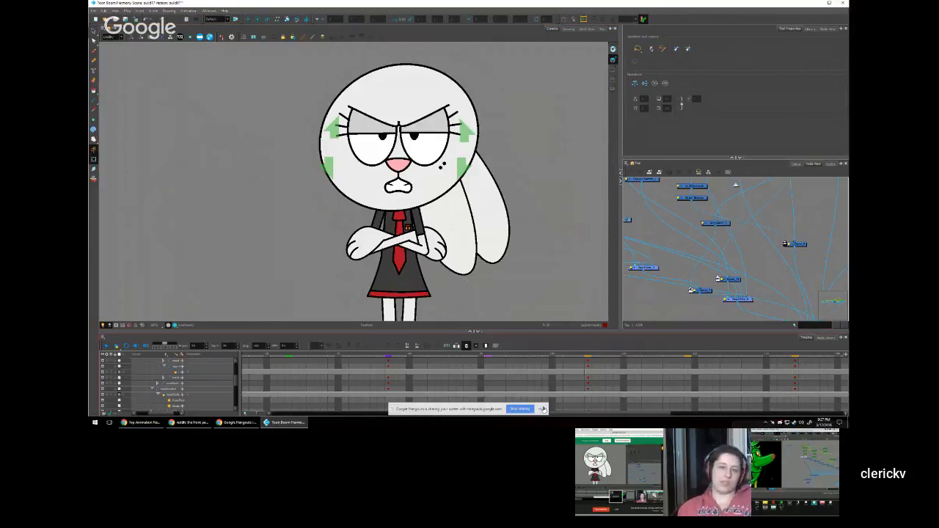
# Step: Dismiss the screen-sharing notice and show the rabbit's front-facing neutral pose with the arms down
pyautogui.click(543, 409)
pyautogui.moveTo(498, 373); pyautogui.dragTo(382, 351)
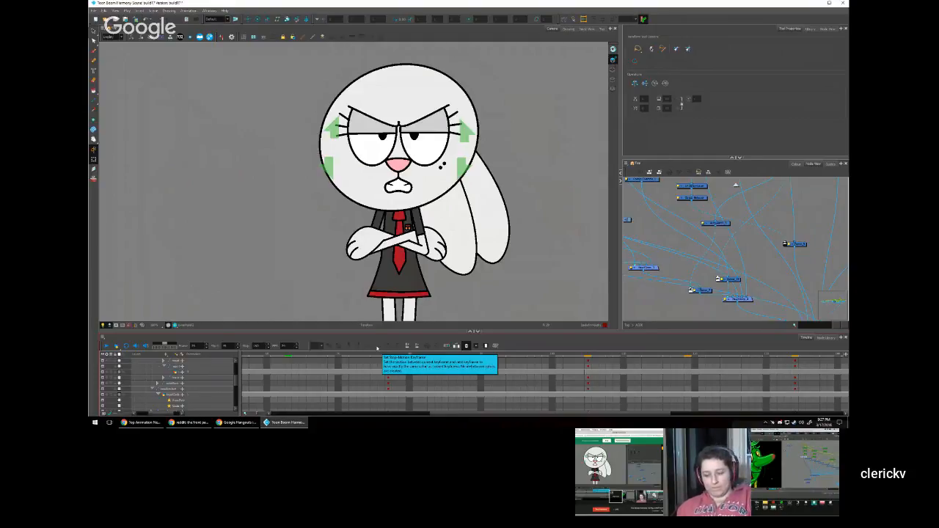
pyautogui.scroll(-3, 342, 278)
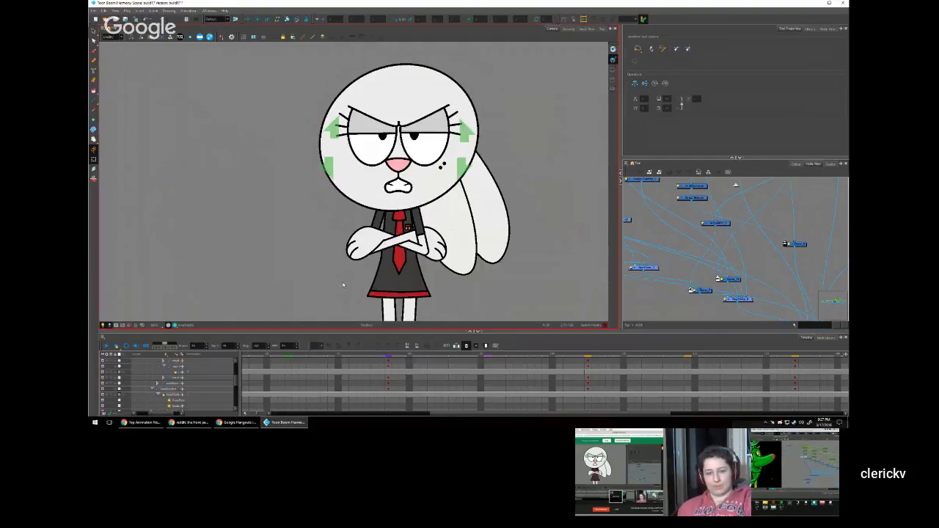
pyautogui.scroll(2, 330, 268)
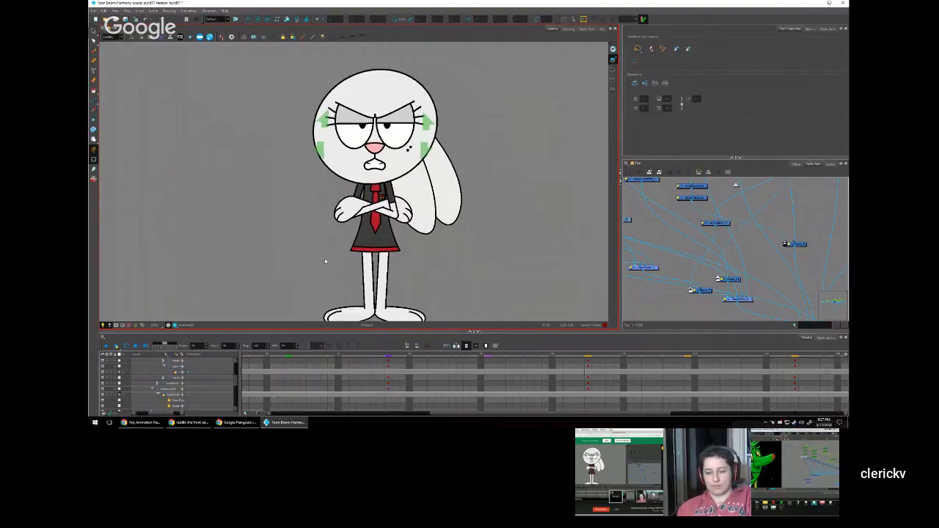
pyautogui.scroll(-1, 325, 261)
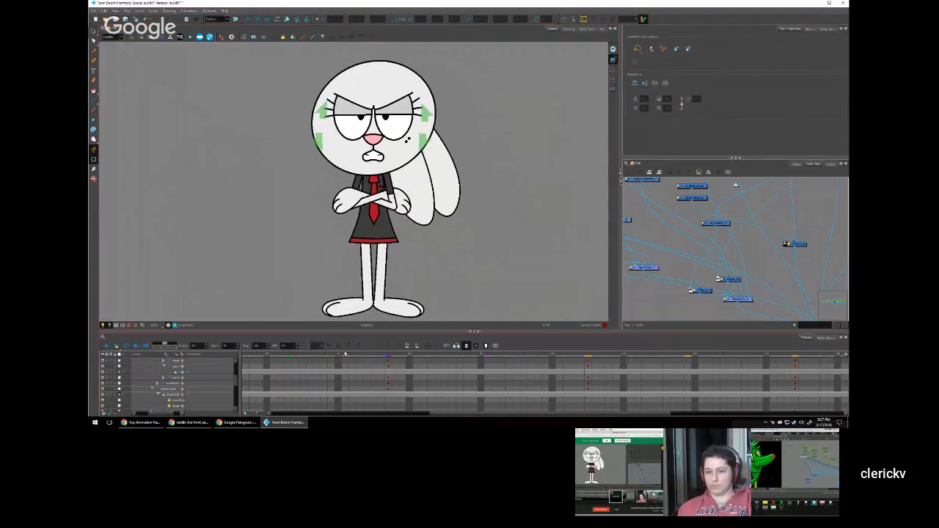
pyautogui.click(352, 362)
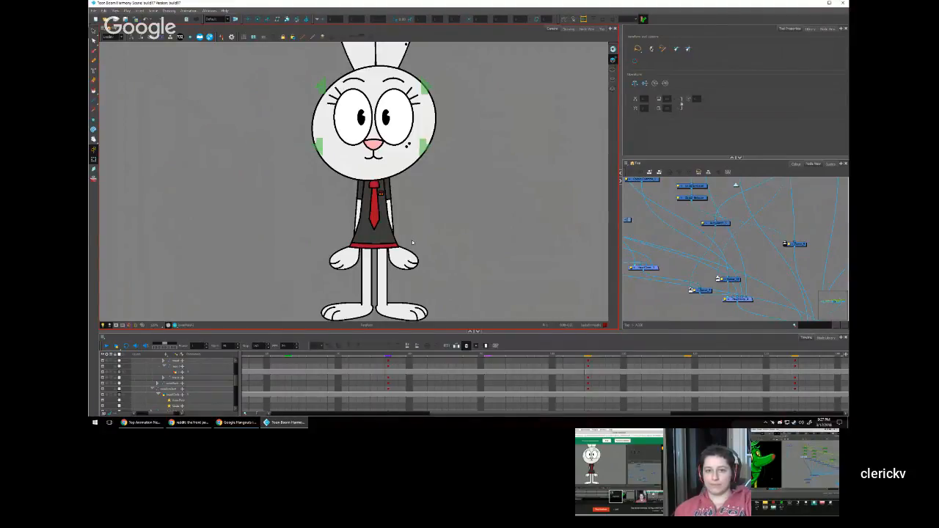
# Step: Launch a second Harmony Premium session and bring up the scene of Morty in the car
pyautogui.press('super')
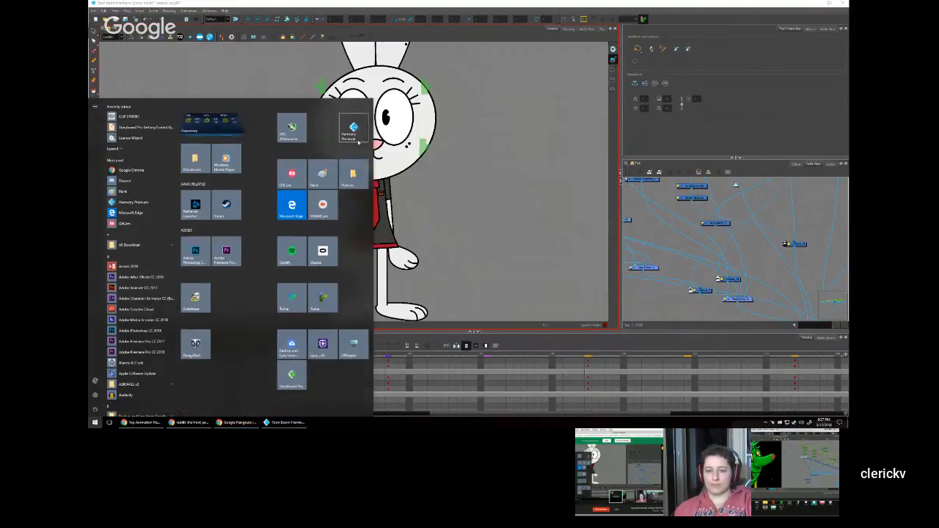
pyautogui.click(357, 138)
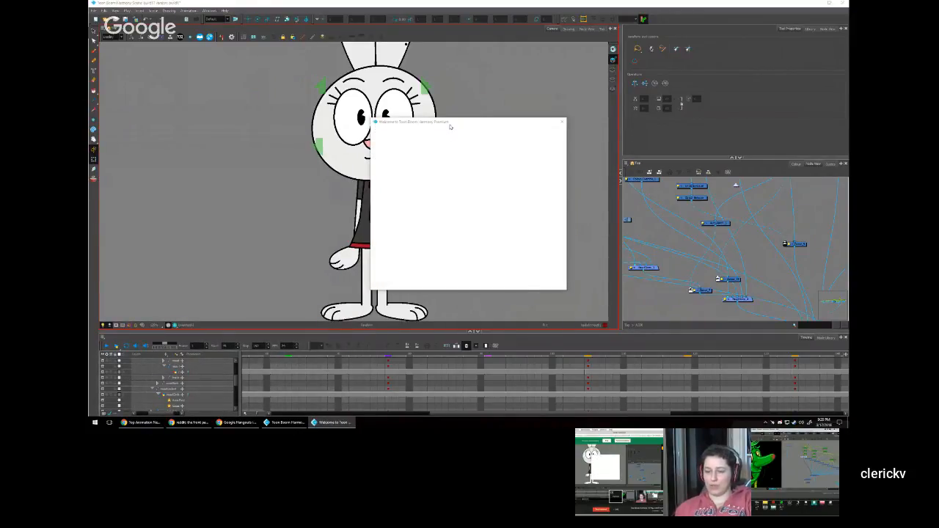
pyautogui.moveTo(446, 126); pyautogui.dragTo(348, 148)
pyautogui.press('Escape')
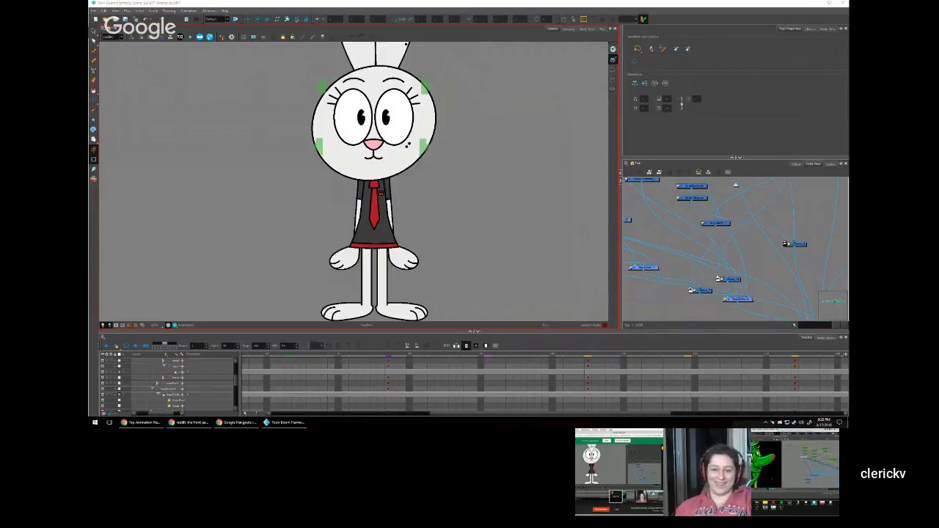
pyautogui.press('Escape')
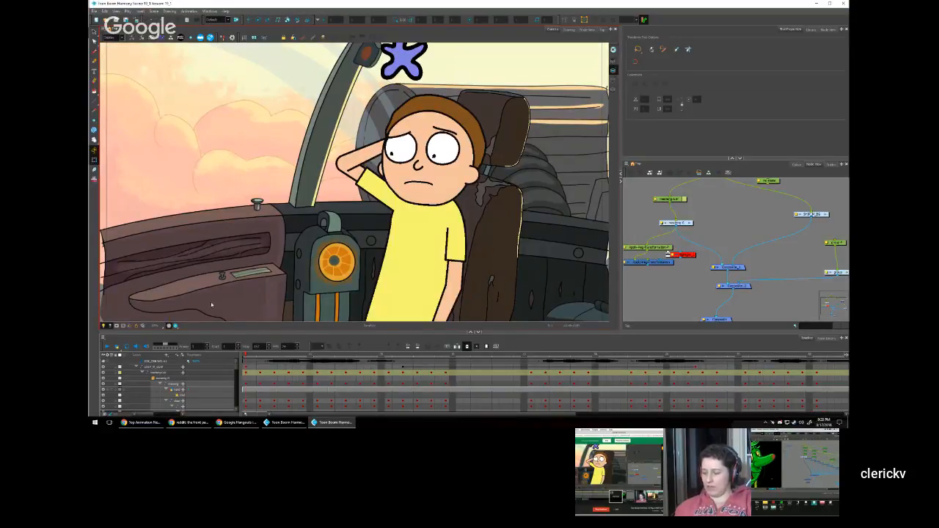
# Step: Browse the ICE_CREAM project's scene folders and open the scene in the first folder of its teleport sequence
pyautogui.click(96, 12)
pyautogui.click(99, 24)
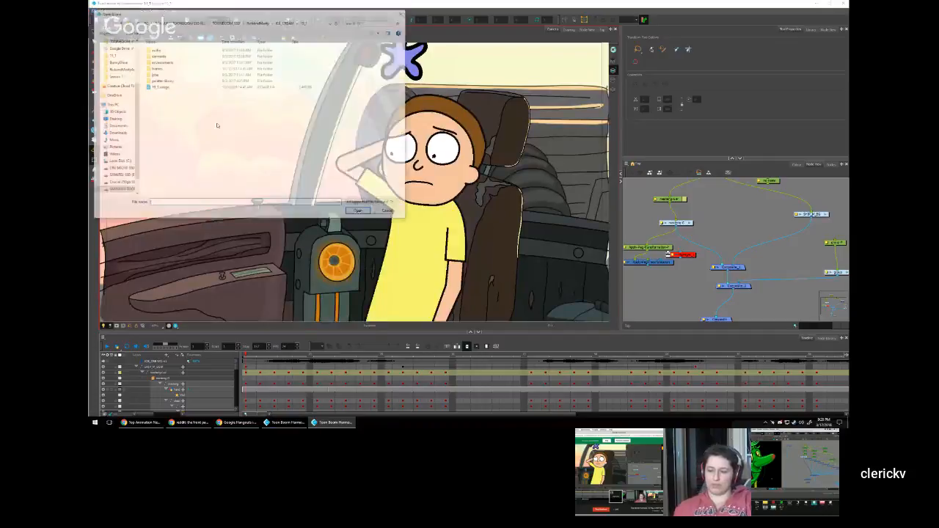
pyautogui.scroll(-1, 181, 172)
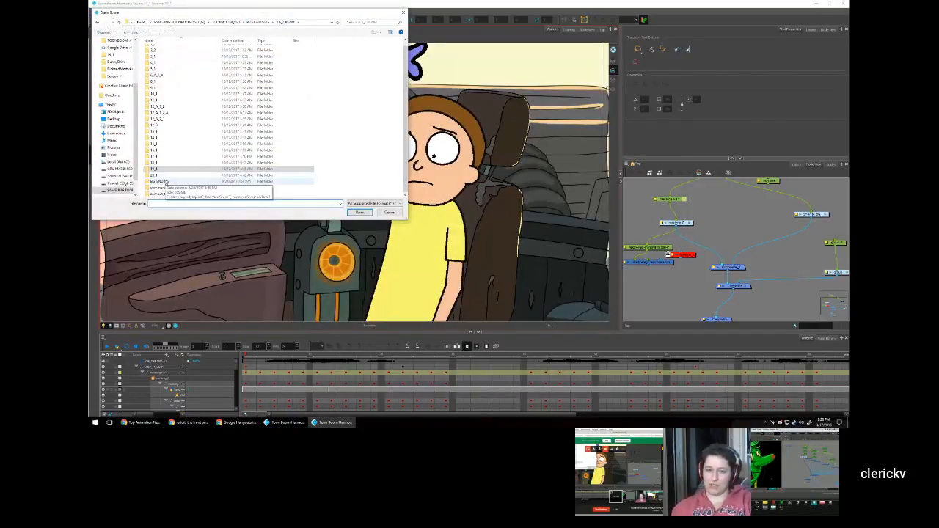
pyautogui.doubleClick(166, 182)
pyautogui.hotkey('alt', 'Left')
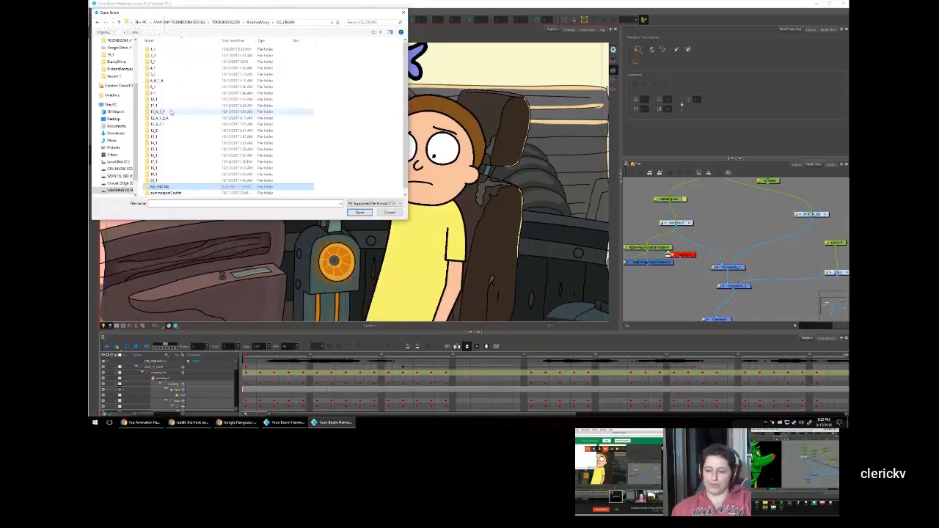
pyautogui.scroll(-1, 182, 159)
pyautogui.scroll(1, 181, 172)
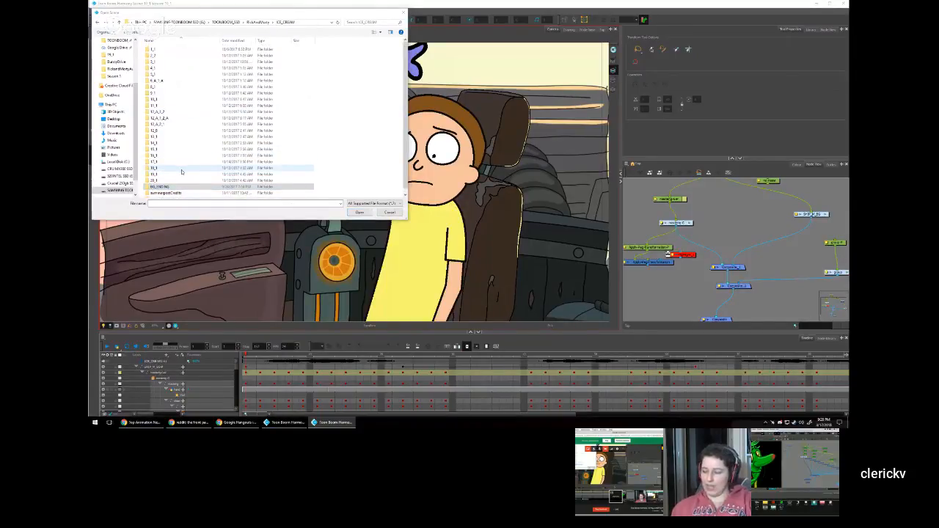
pyautogui.scroll(-1, 181, 180)
pyautogui.doubleClick(181, 196)
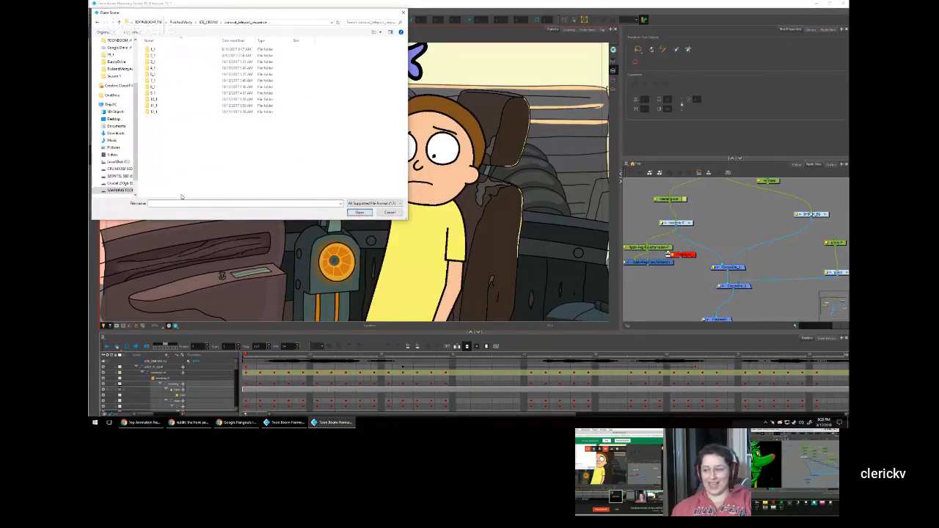
pyautogui.doubleClick(157, 49)
pyautogui.doubleClick(157, 87)
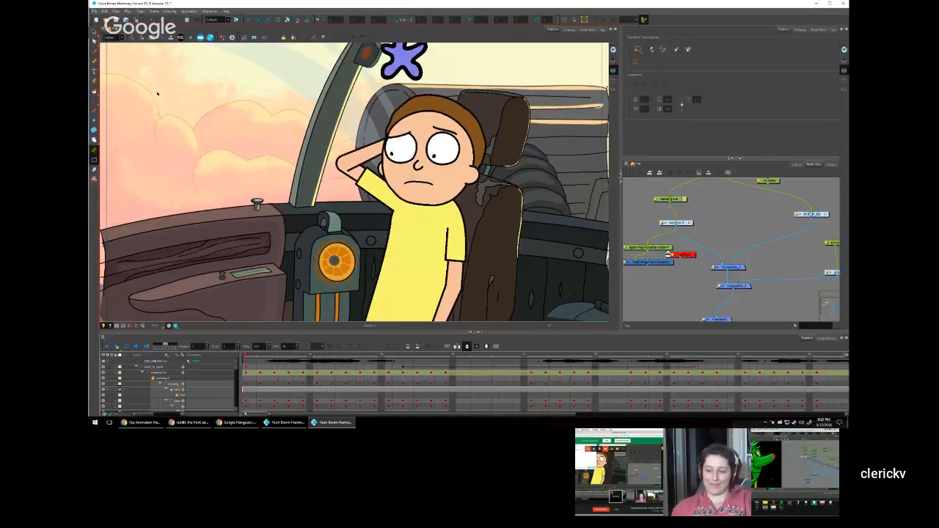
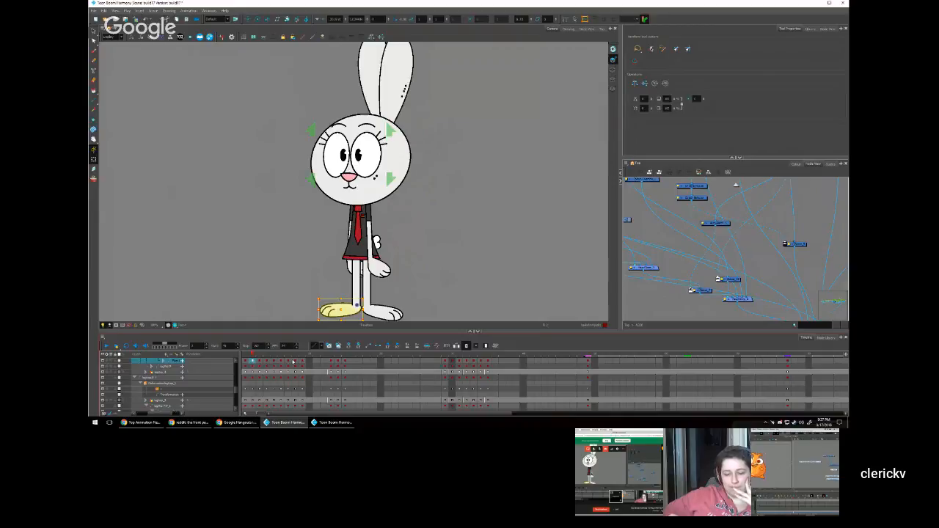
# Step: Show the rabbit's side-view turnaround pose and deselect the foot drawing
pyautogui.click(289, 362)
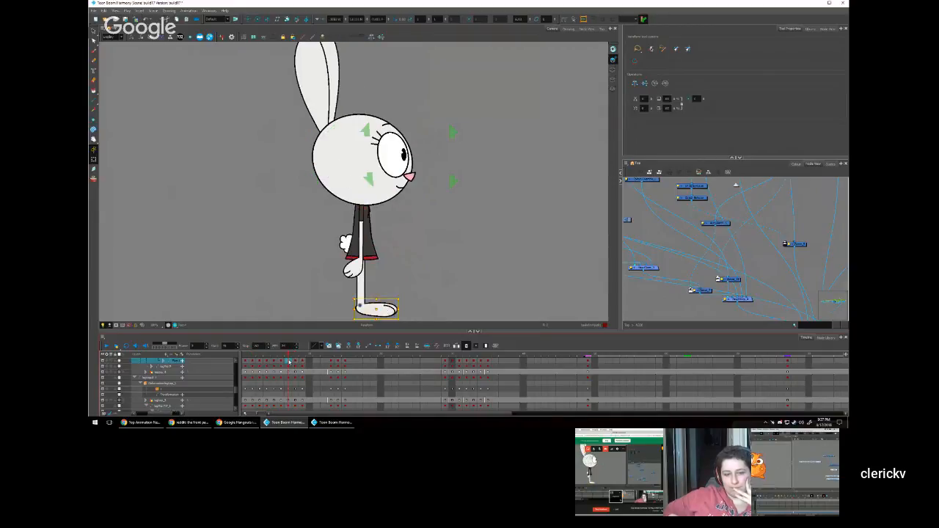
pyautogui.click(432, 246)
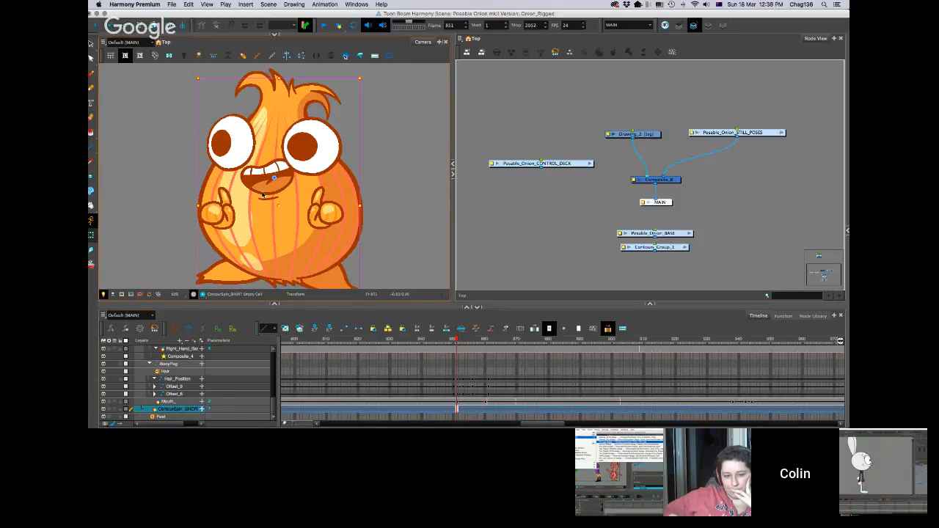
# Step: Show the deformer controls on the onion's ContourSpin_SHORT layer to examine them, and hide them again
pyautogui.click(218, 27)
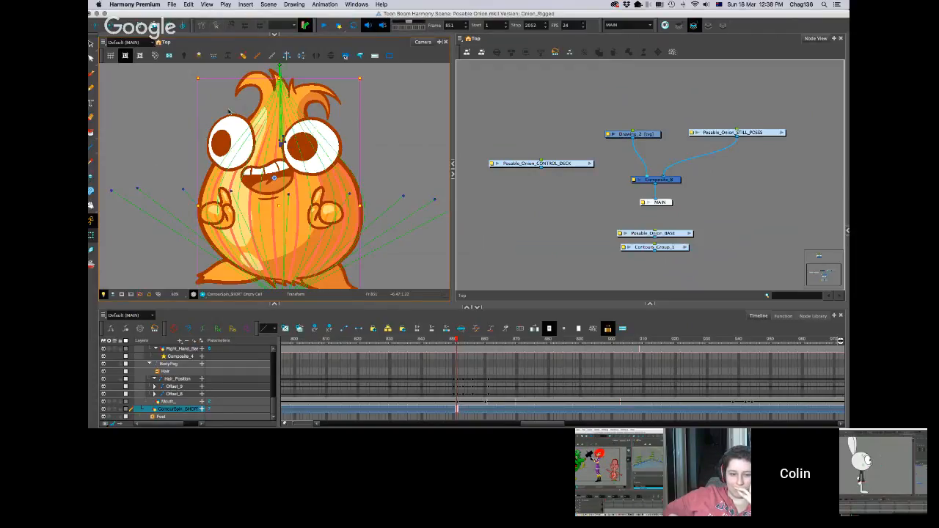
pyautogui.click(184, 79)
pyautogui.hotkey('shift', 'c')
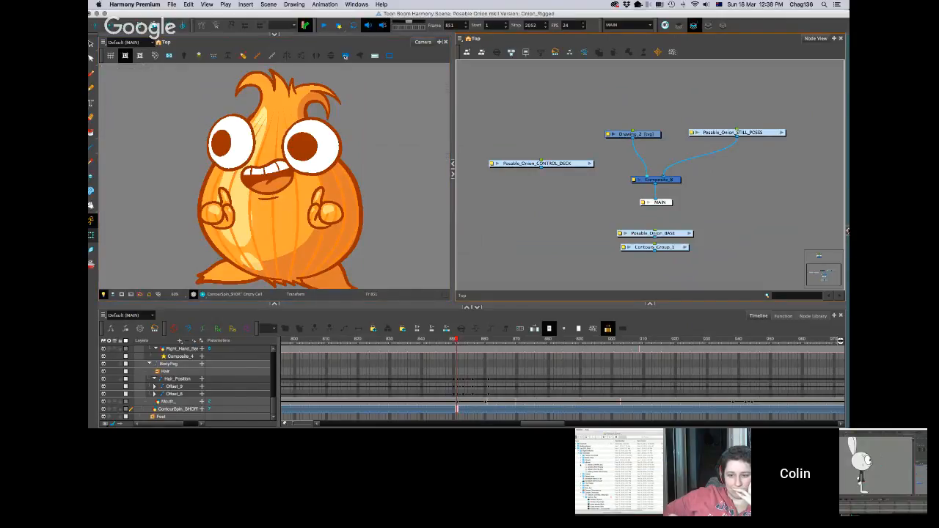
# Step: Reveal the symbol library and bring up the drawing substitution of the onion's ContourSpin_SHORT layer
pyautogui.click(847, 231)
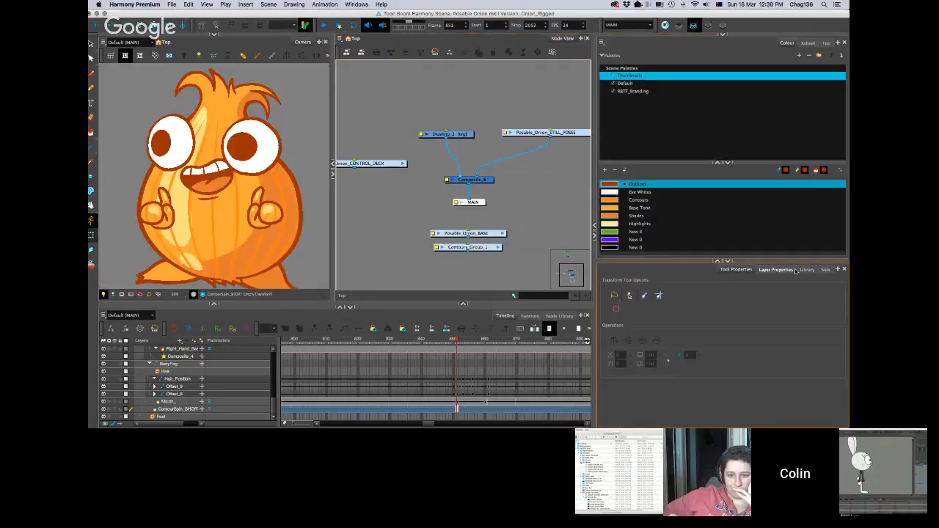
pyautogui.click(805, 270)
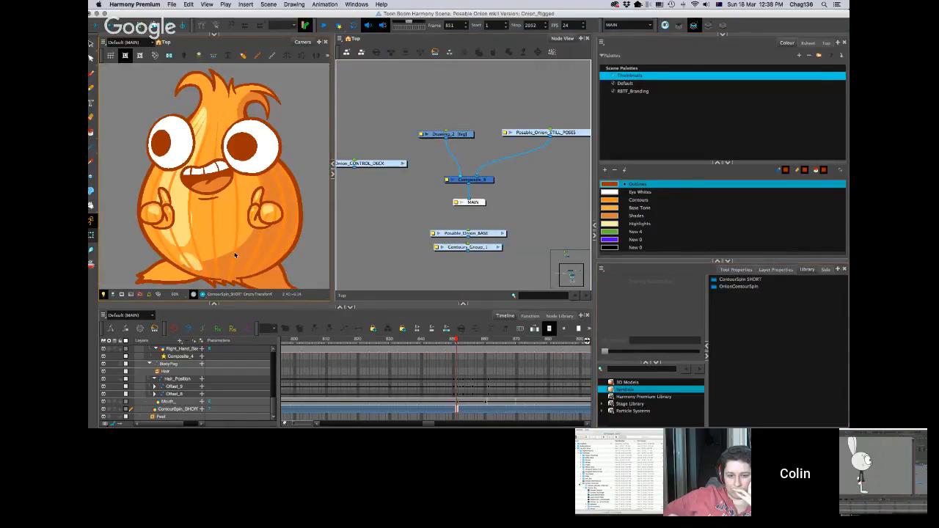
pyautogui.click(235, 255)
pyautogui.moveTo(655, 351)
pyautogui.mouseDown()
pyautogui.moveTo(676, 353)
pyautogui.moveTo(638, 355)
pyautogui.moveTo(691, 352)
pyautogui.moveTo(646, 359)
pyautogui.mouseUp()
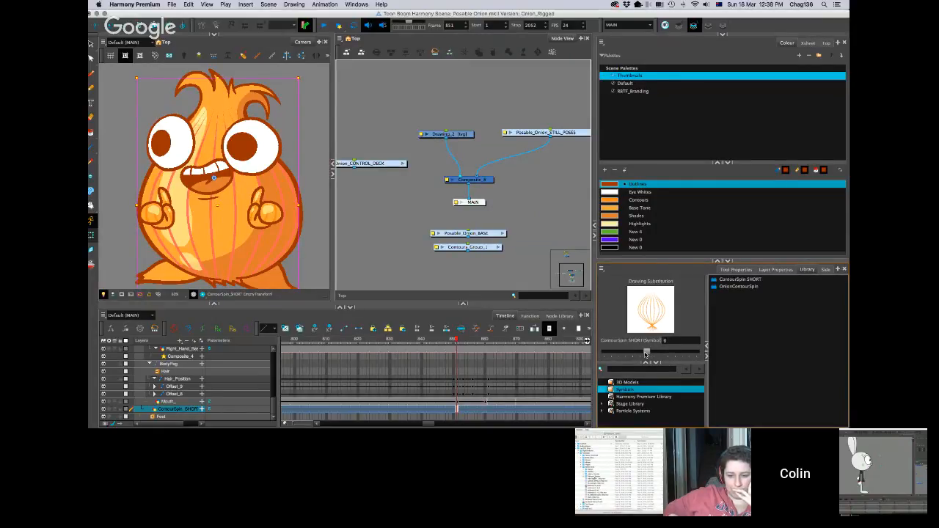
# Step: Step back and forth through frames 851 to 860 to examine how the contour symbol's substitutions follow the onion's body turn
pyautogui.press('.')
pyautogui.press('.')
pyautogui.press('.')
pyautogui.press('.')
pyautogui.press('.')
pyautogui.press('.')
pyautogui.press(',')
pyautogui.press('.')
pyautogui.press('.')
pyautogui.press('.')
pyautogui.press(',')
pyautogui.press(',')
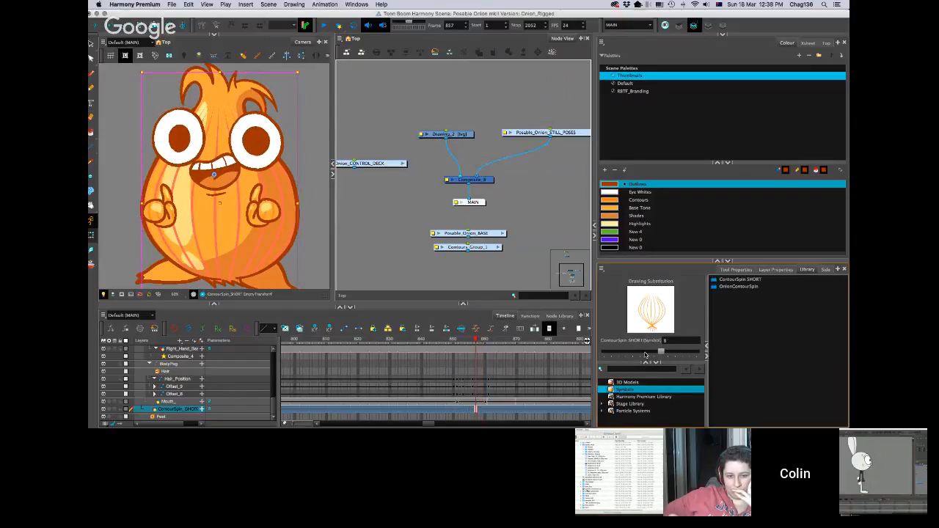
pyautogui.press('.')
pyautogui.press('.')
pyautogui.press('.')
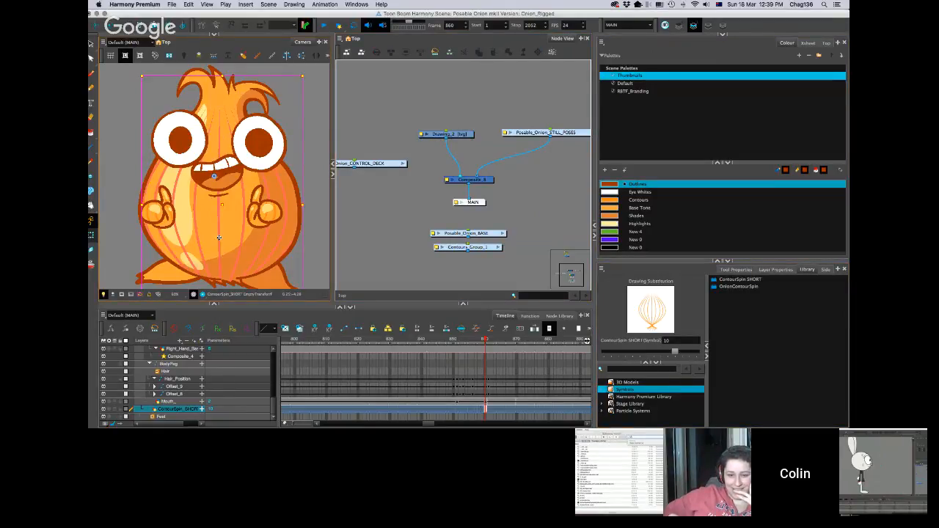
# Step: Open the OnionContourSpin symbol from the library for editing
pyautogui.click(471, 409)
pyautogui.rightClick(470, 409)
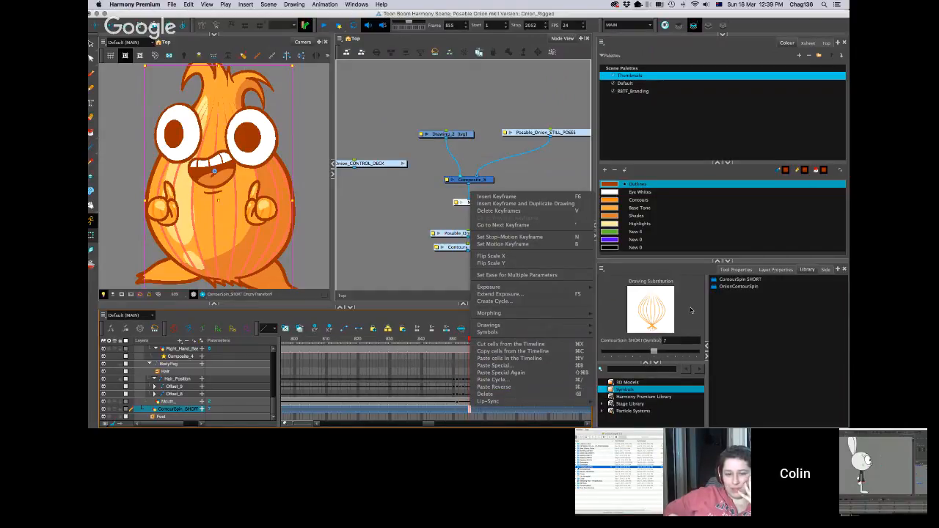
pyautogui.click(728, 294)
pyautogui.rightClick(724, 284)
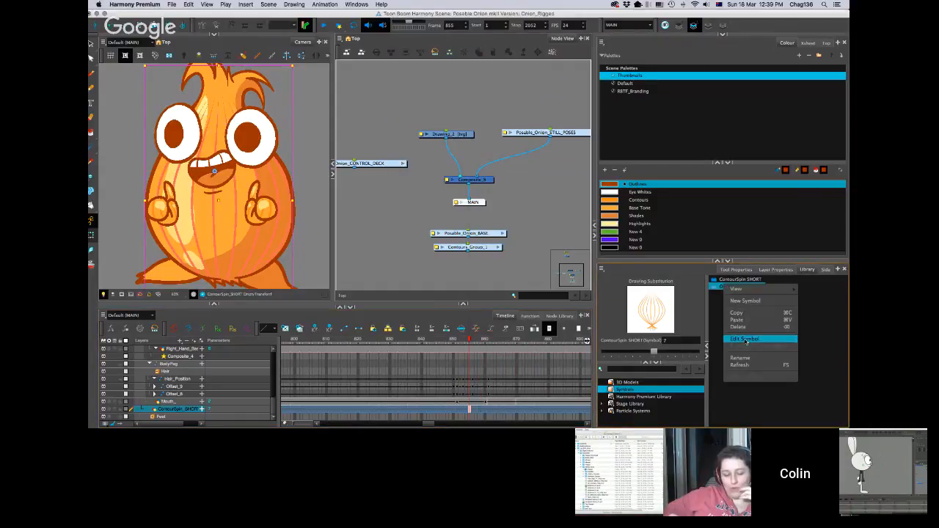
pyautogui.click(748, 341)
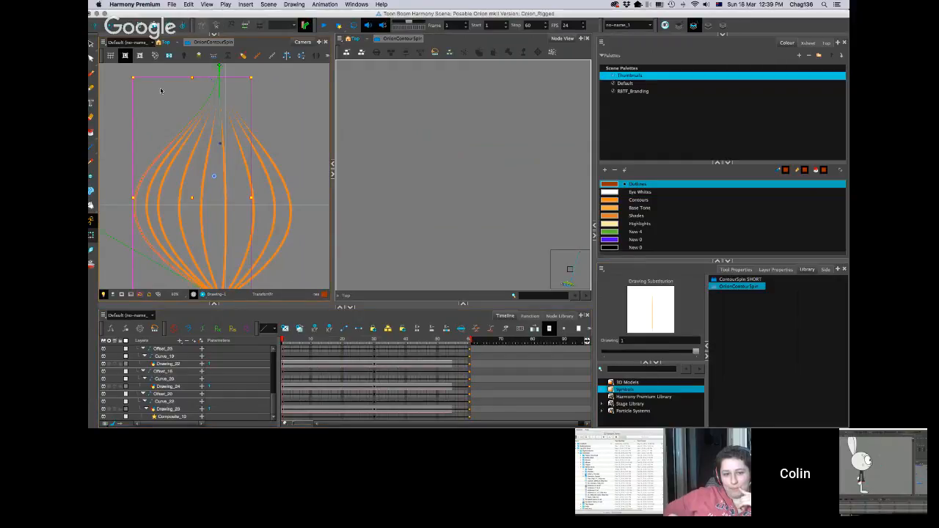
# Step: Select all the contour drawings inside the symbol to show their deformers, and widen the camera view
pyautogui.click(126, 152)
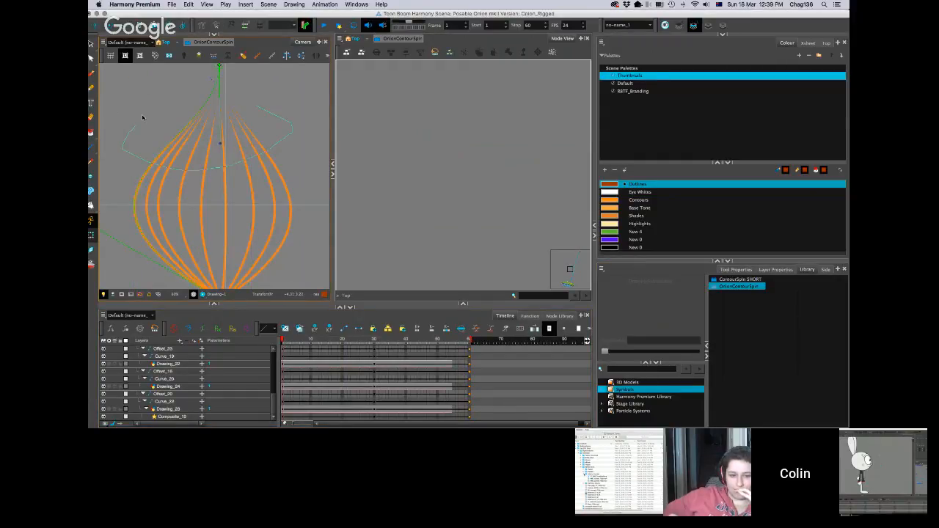
pyautogui.press('super+a')
pyautogui.click(338, 201)
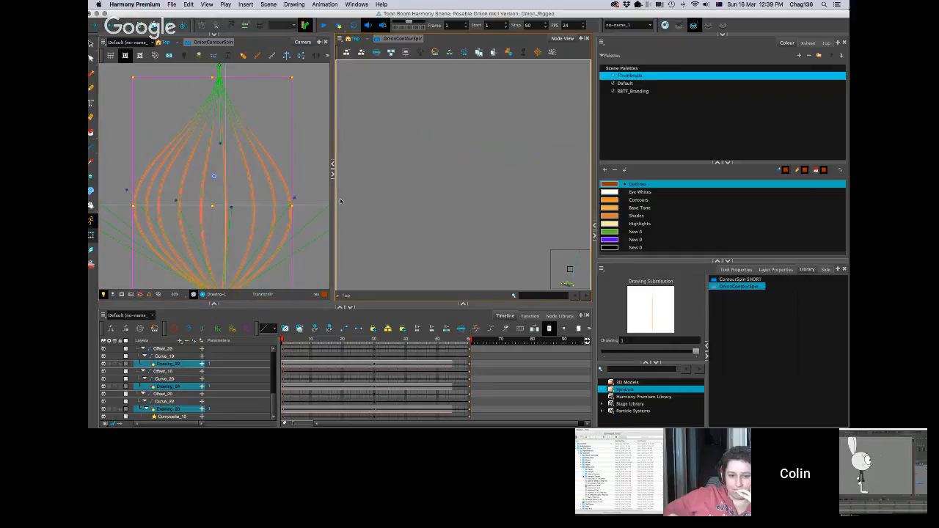
pyautogui.moveTo(333, 193); pyautogui.dragTo(435, 200)
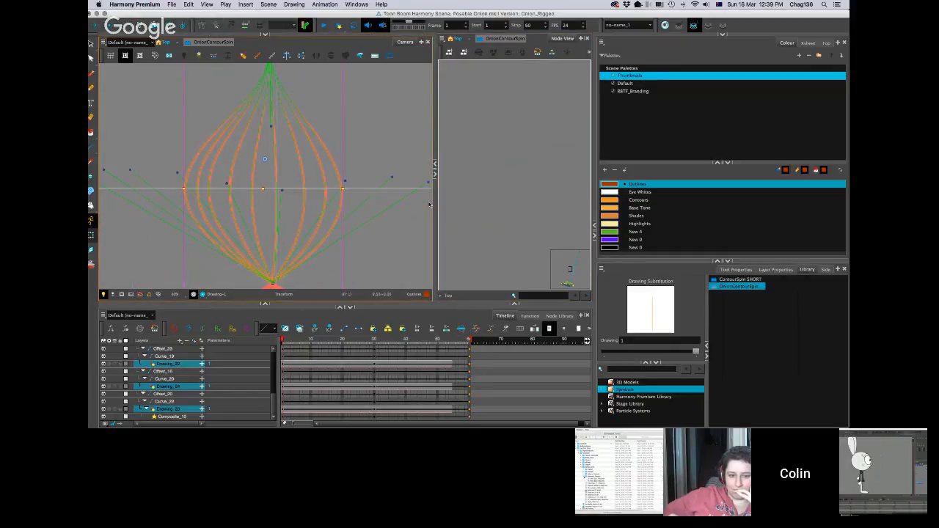
# Step: Play the contour spin inside the symbol, rewind it to frame 1, and return to the top level of the scene
pyautogui.press('Return')
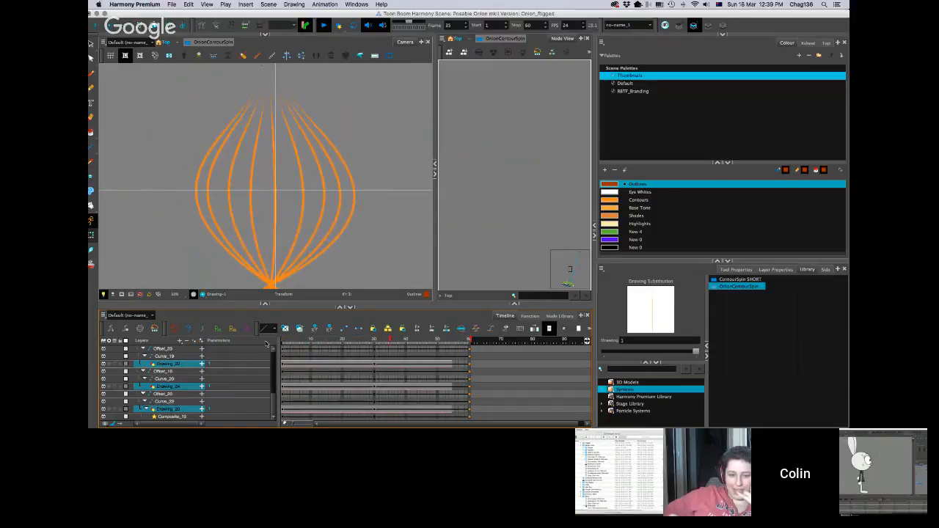
pyautogui.moveTo(308, 340)
pyautogui.mouseDown()
pyautogui.moveTo(386, 341)
pyautogui.moveTo(258, 347)
pyautogui.mouseUp()
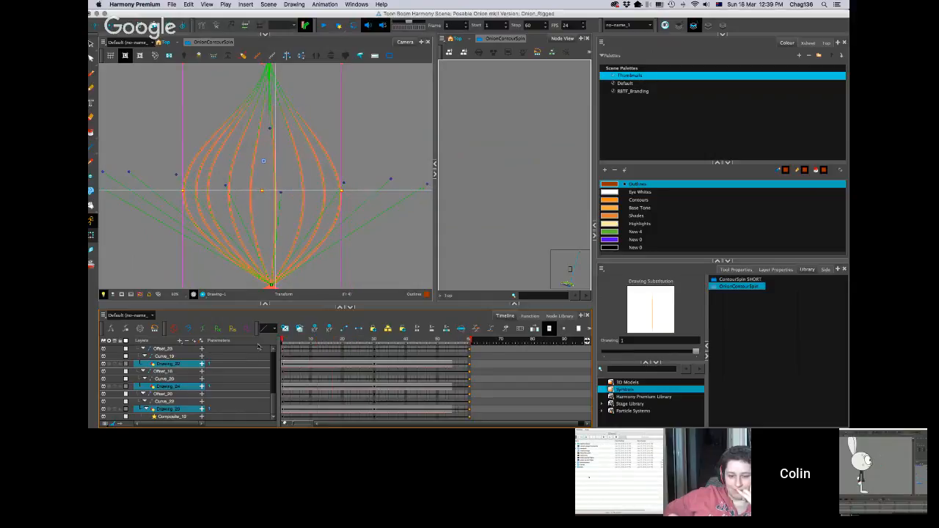
pyautogui.click(166, 44)
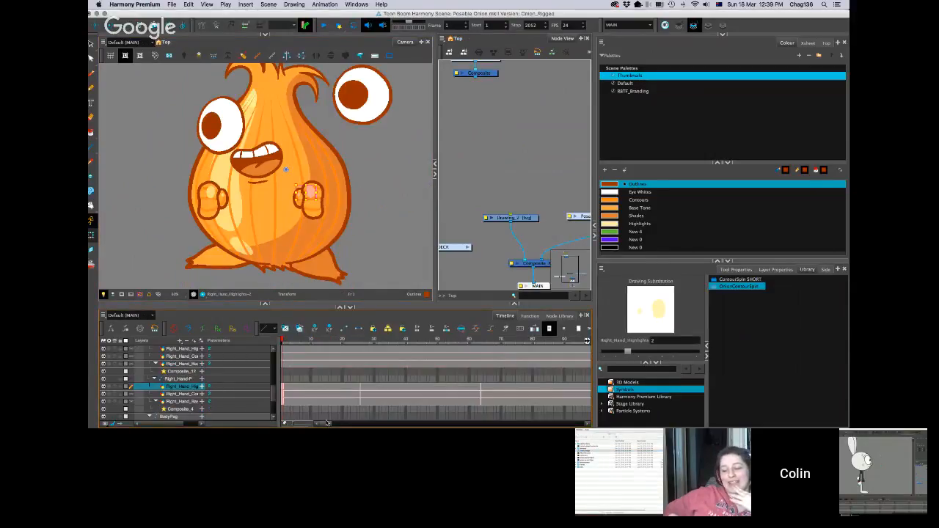
# Step: Scrub to the onion's pose around frame 999 and select the ContourSpin_SHORT cell at frame 998 to view its drawing substitution
pyautogui.moveTo(327, 424); pyautogui.dragTo(442, 424)
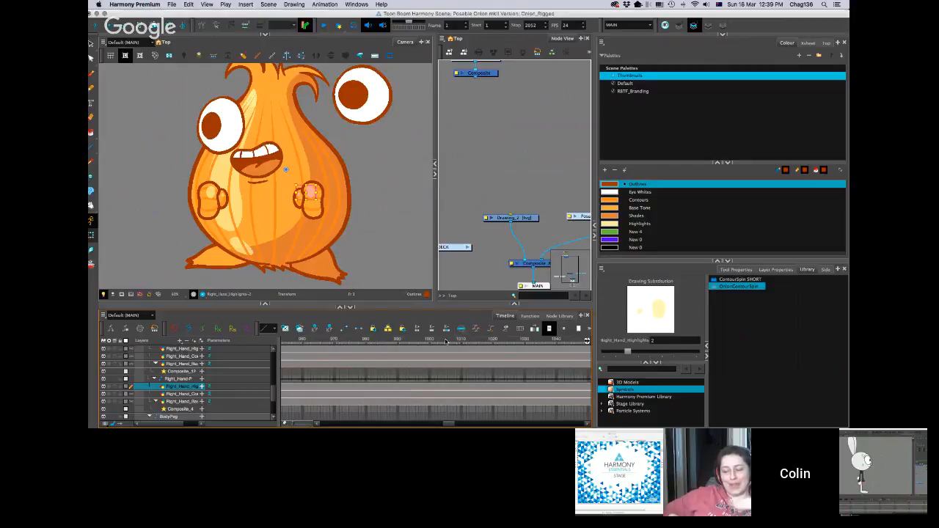
pyautogui.click(506, 341)
pyautogui.moveTo(527, 345); pyautogui.dragTo(426, 351)
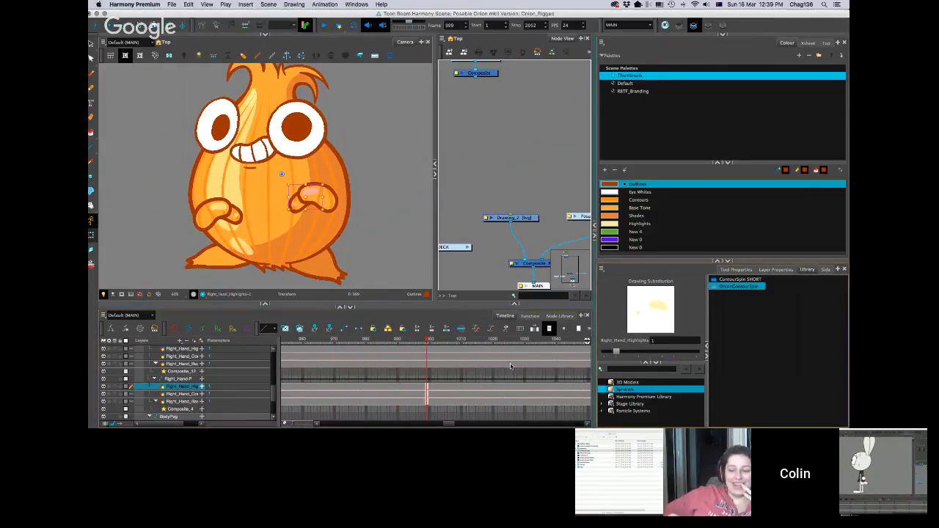
pyautogui.scroll(8, 331, 370)
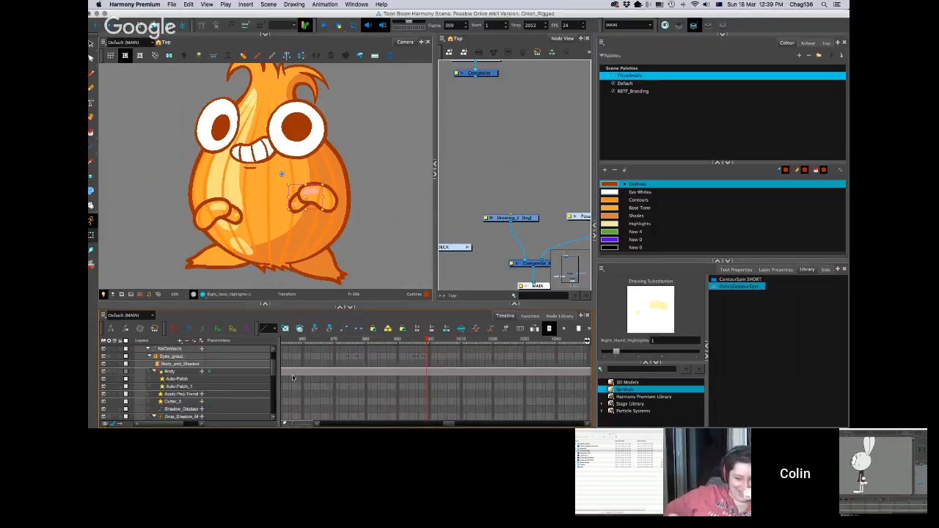
pyautogui.scroll(-8, 276, 370)
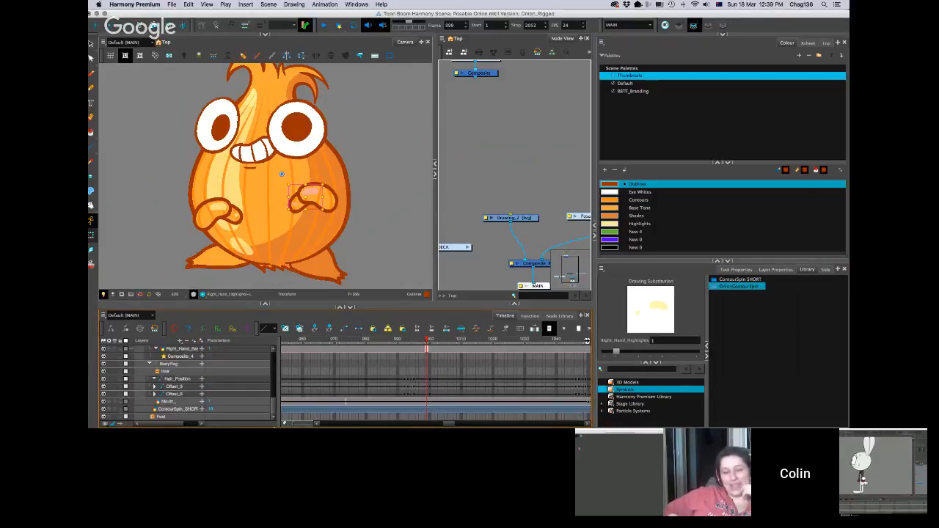
pyautogui.click(423, 409)
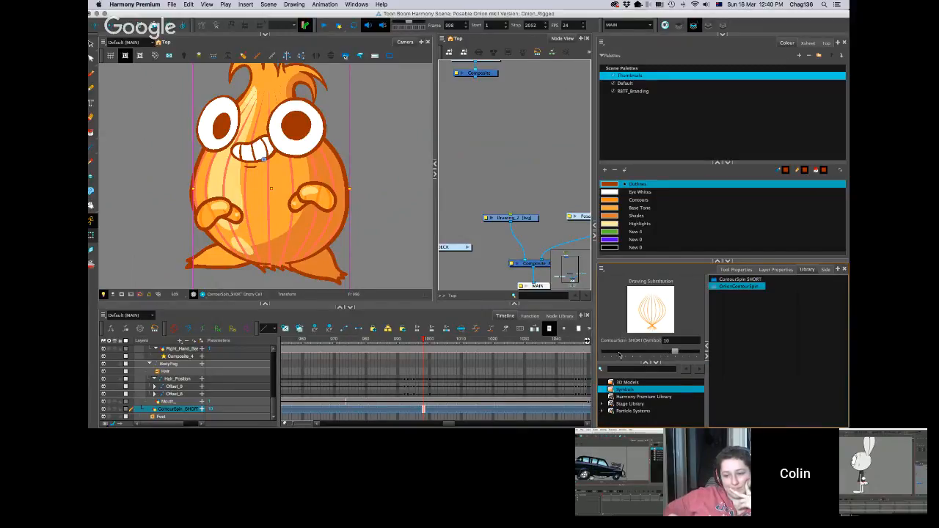
pyautogui.scroll(1, 394, 398)
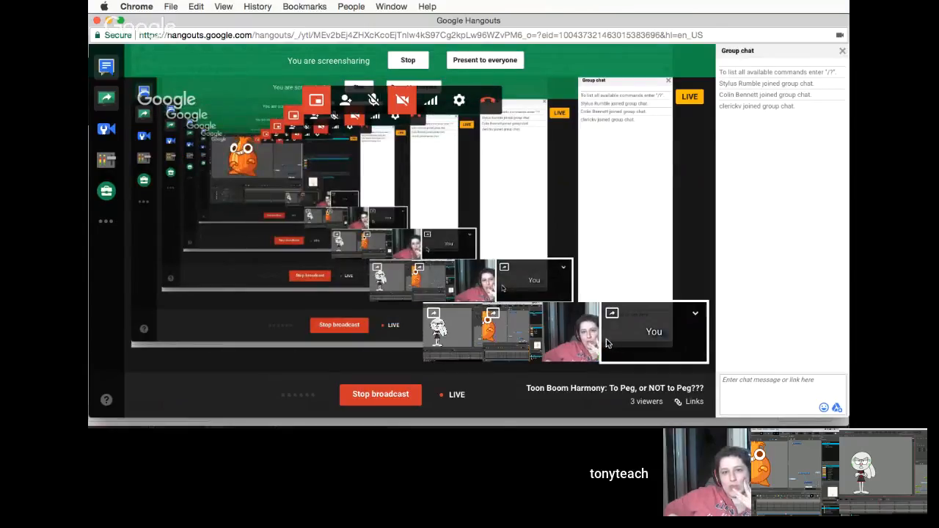
# Step: Switch to Harmony Premium with the hotrod scene and spread apart the Deformation-car, Deformation-car-P and Drawing nodes
pyautogui.moveTo(490, 424)
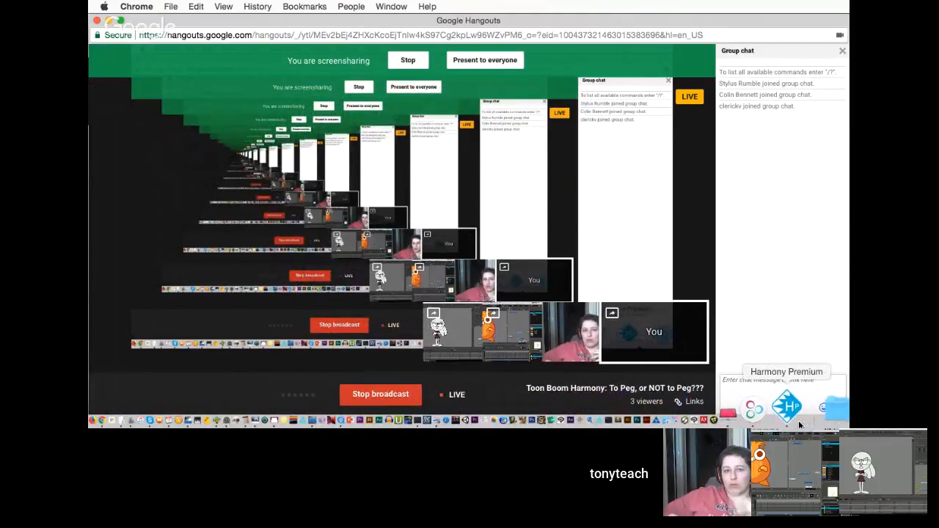
pyautogui.click(795, 419)
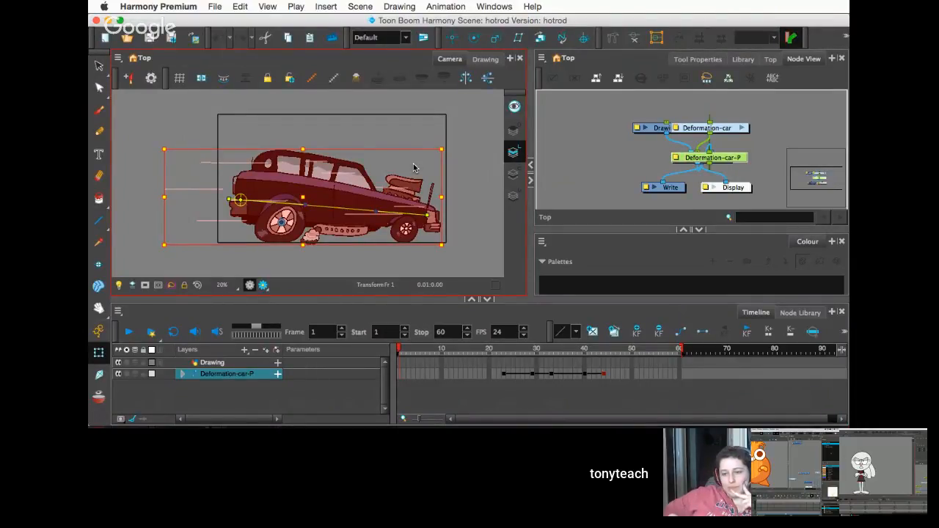
pyautogui.moveTo(690, 130); pyautogui.dragTo(743, 110)
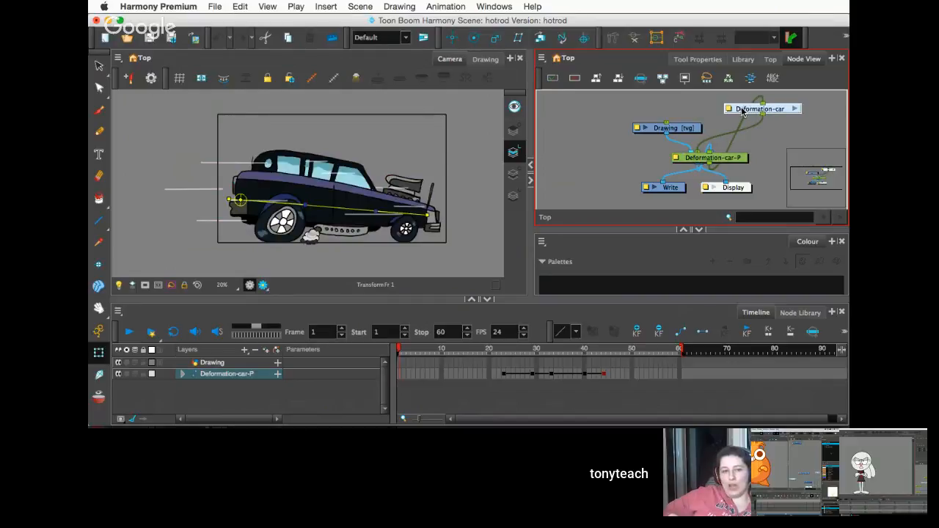
pyautogui.moveTo(729, 157); pyautogui.dragTo(710, 105)
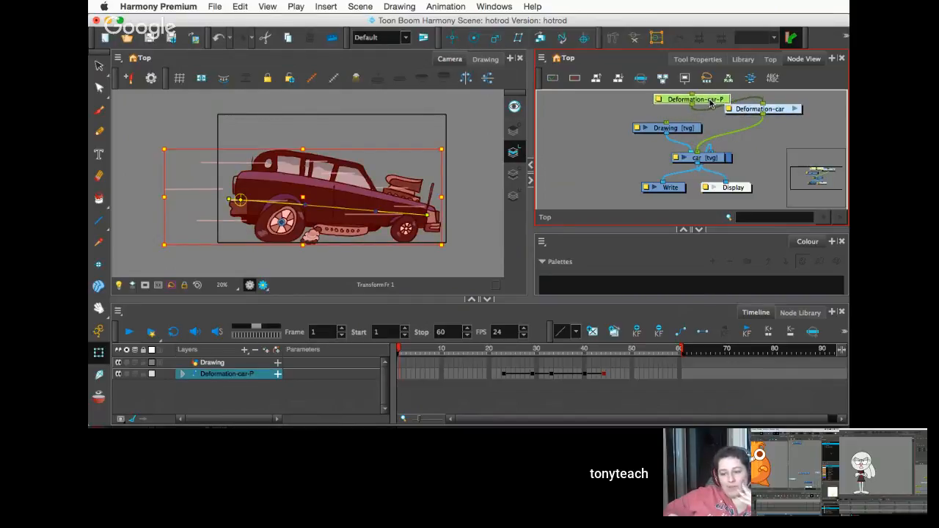
pyautogui.moveTo(711, 158)
pyautogui.mouseDown()
pyautogui.moveTo(690, 126)
pyautogui.moveTo(640, 110)
pyautogui.moveTo(703, 121)
pyautogui.moveTo(639, 127)
pyautogui.mouseUp()
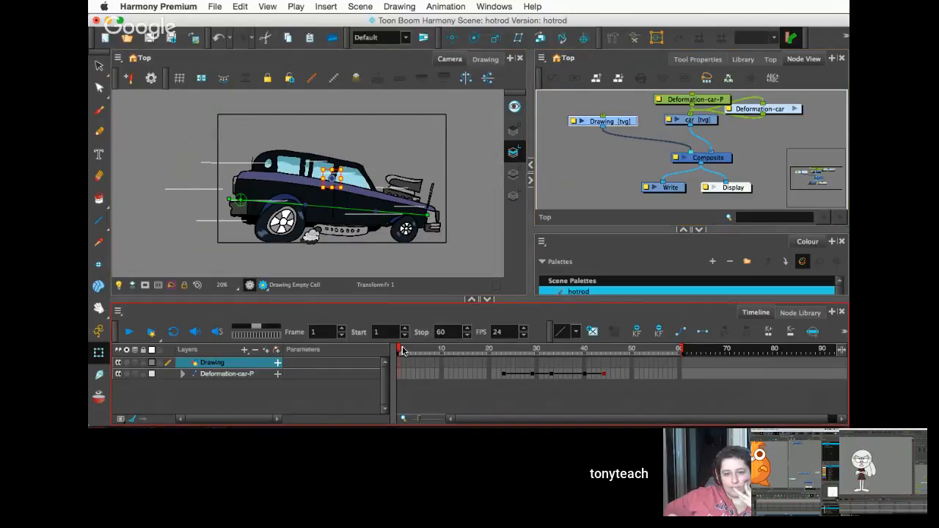
# Step: Scrub between frames 1 and 27 to examine how the hotrod bends, and expand the Deformation-car-P layer to show its keyframes
pyautogui.moveTo(398, 349); pyautogui.dragTo(522, 354)
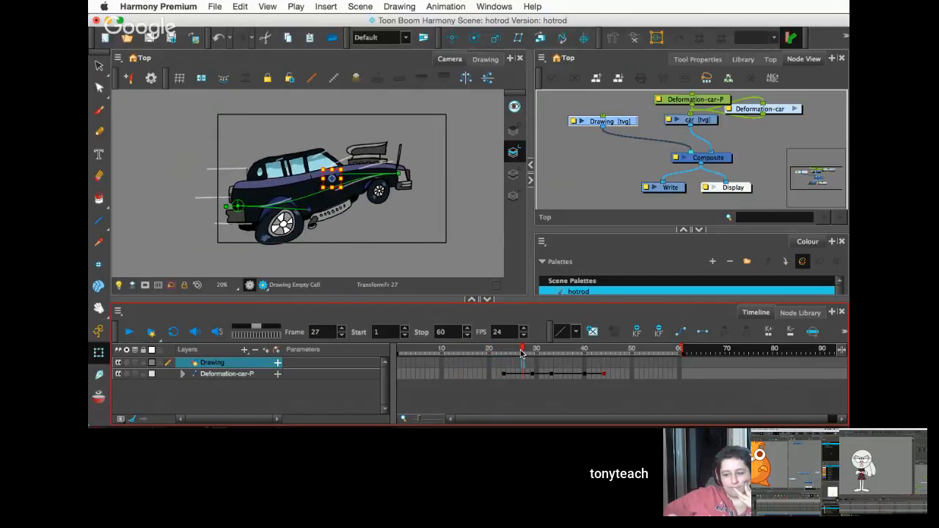
pyautogui.moveTo(521, 354); pyautogui.dragTo(504, 362)
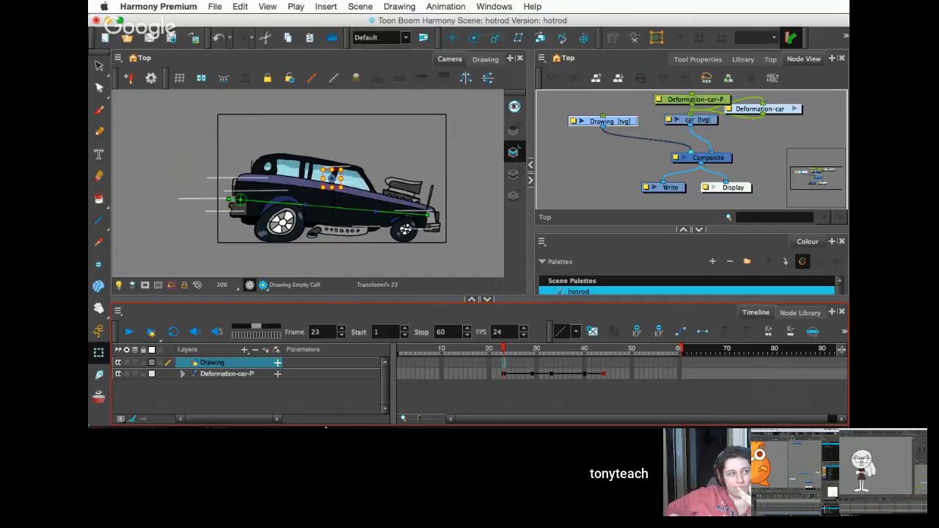
pyautogui.moveTo(311, 416)
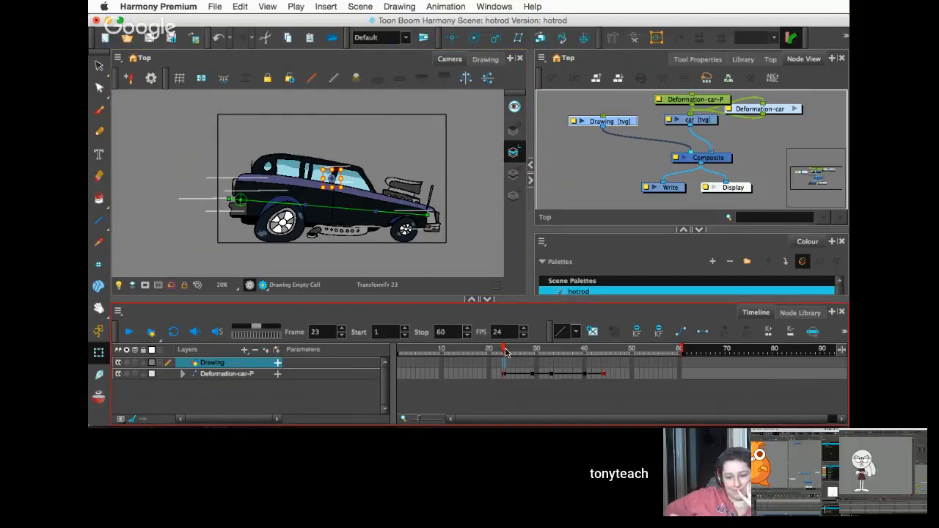
pyautogui.moveTo(504, 351); pyautogui.dragTo(518, 353)
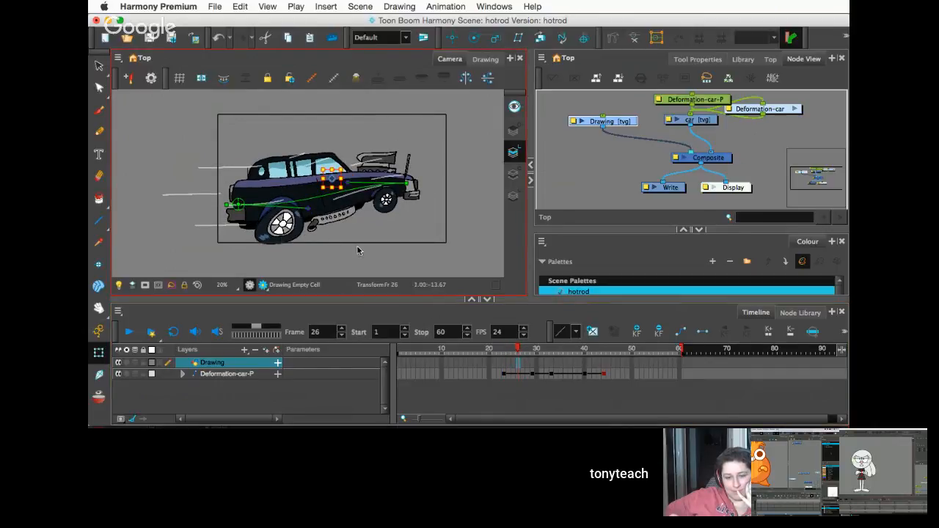
pyautogui.click(182, 375)
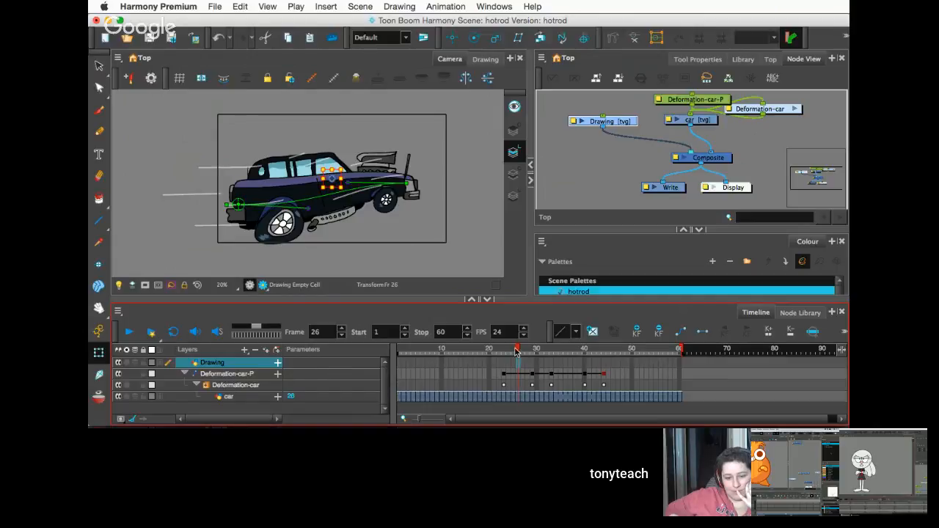
pyautogui.moveTo(519, 352)
pyautogui.mouseDown()
pyautogui.moveTo(647, 364)
pyautogui.moveTo(434, 362)
pyautogui.moveTo(512, 369)
pyautogui.mouseUp()
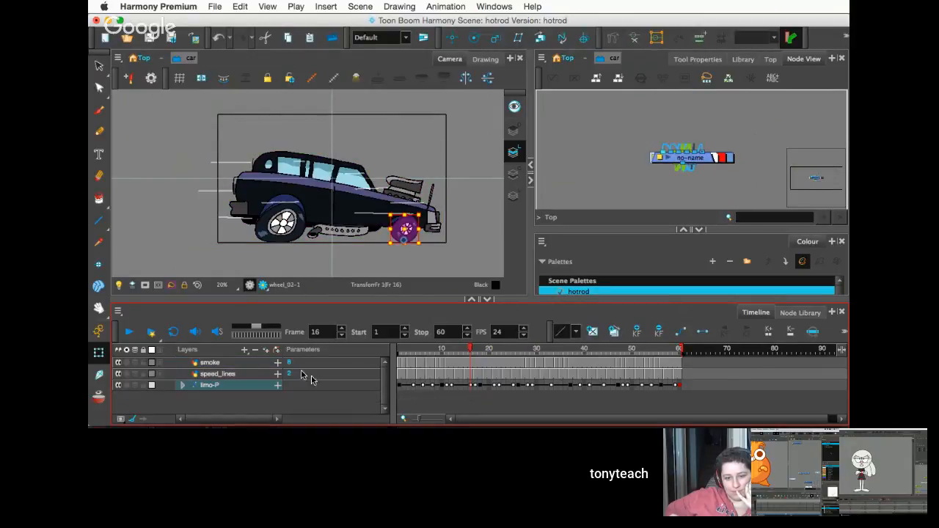
# Step: Expand the limo-P layer inside the car symbol, scrub its frames to examine the animation, and return to the top level
pyautogui.click(183, 385)
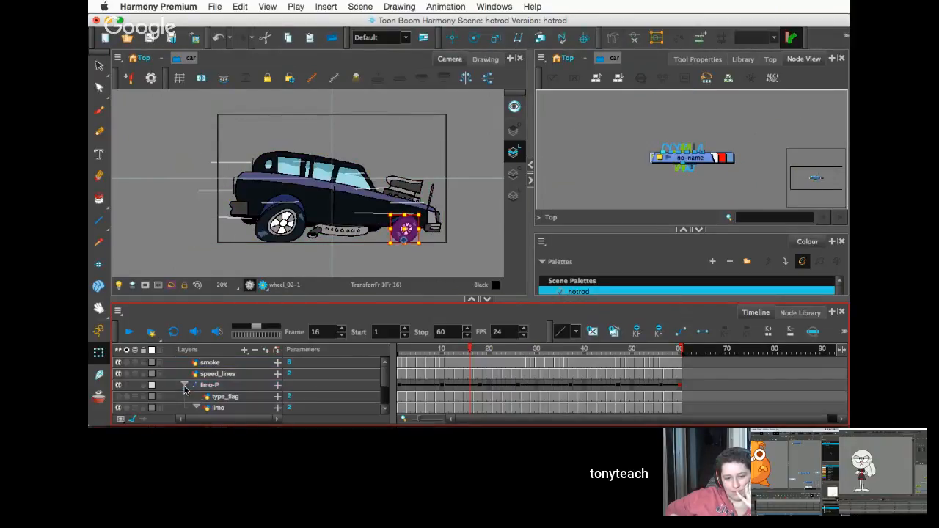
pyautogui.click(408, 351)
pyautogui.moveTo(415, 353); pyautogui.dragTo(508, 362)
pyautogui.click(446, 372)
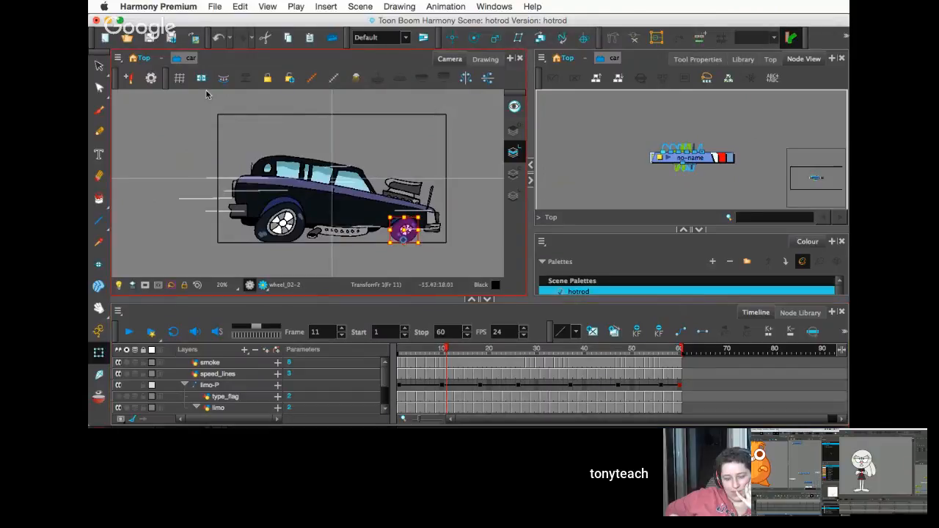
pyautogui.click(147, 59)
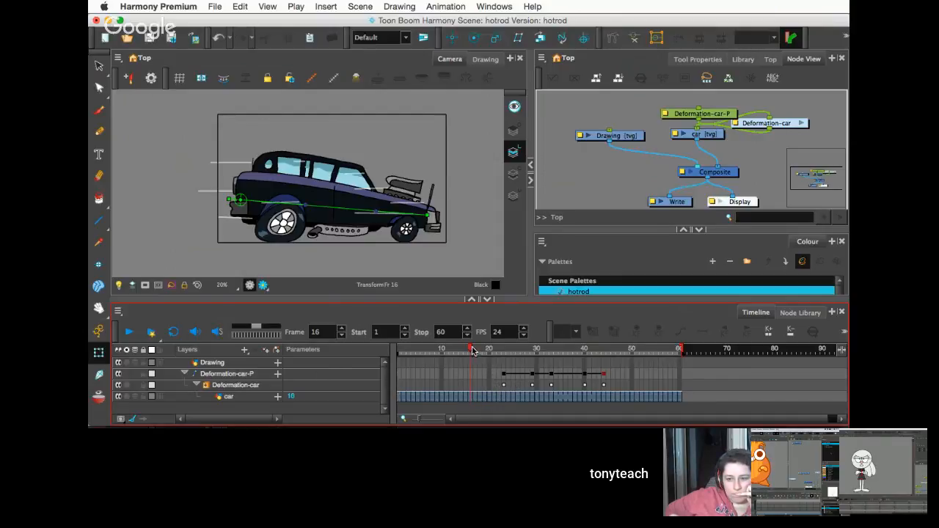
# Step: Scrub the deformed car to frame 23, reopen the car symbol to compare its early frames, and return to the top level
pyautogui.moveTo(475, 350)
pyautogui.mouseDown()
pyautogui.moveTo(634, 373)
pyautogui.moveTo(505, 368)
pyautogui.mouseUp()
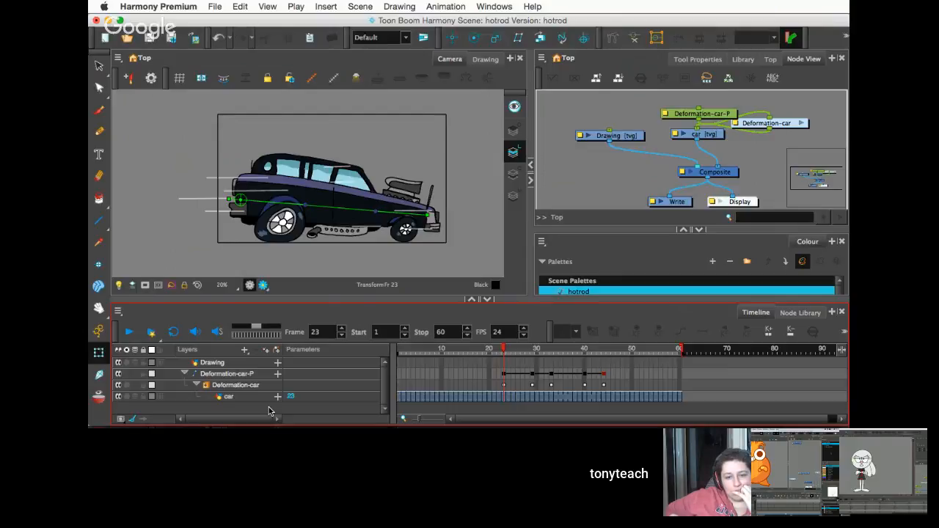
pyautogui.doubleClick(411, 403)
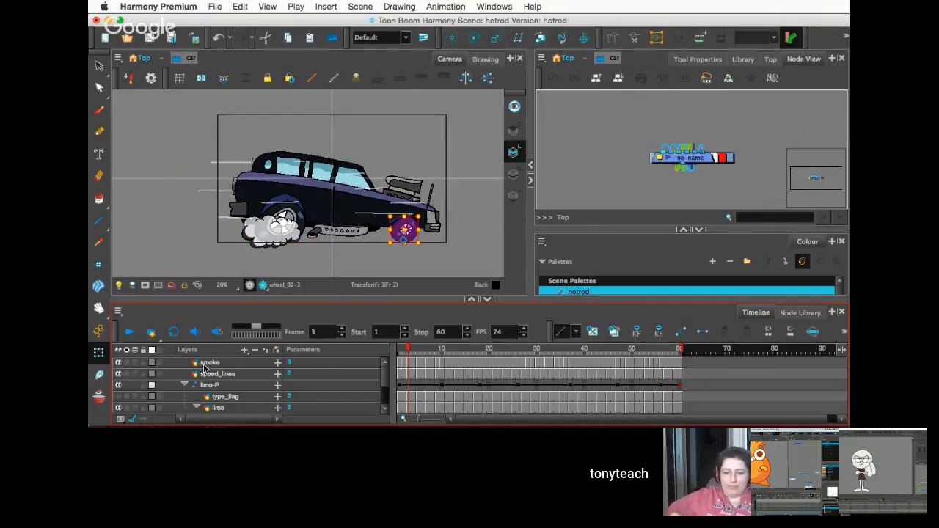
pyautogui.moveTo(406, 351)
pyautogui.mouseDown()
pyautogui.moveTo(534, 369)
pyautogui.moveTo(378, 364)
pyautogui.mouseUp()
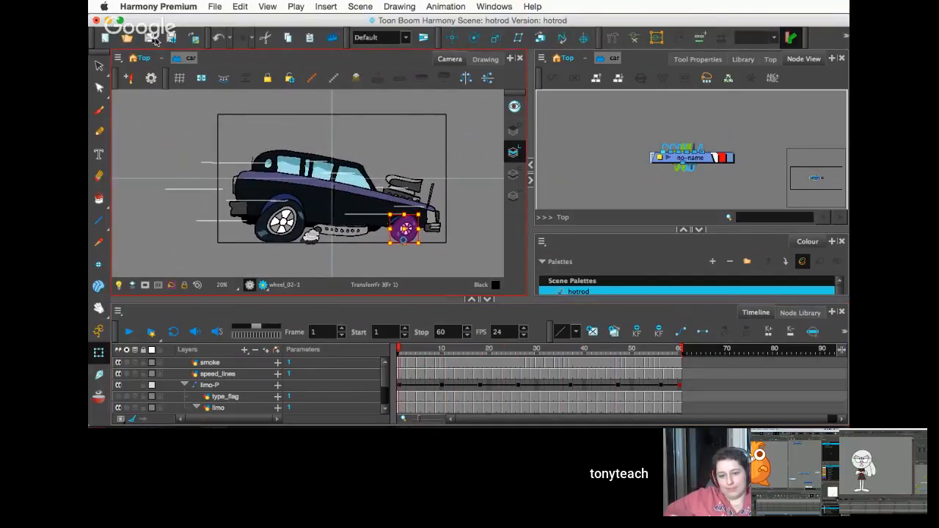
pyautogui.click(144, 58)
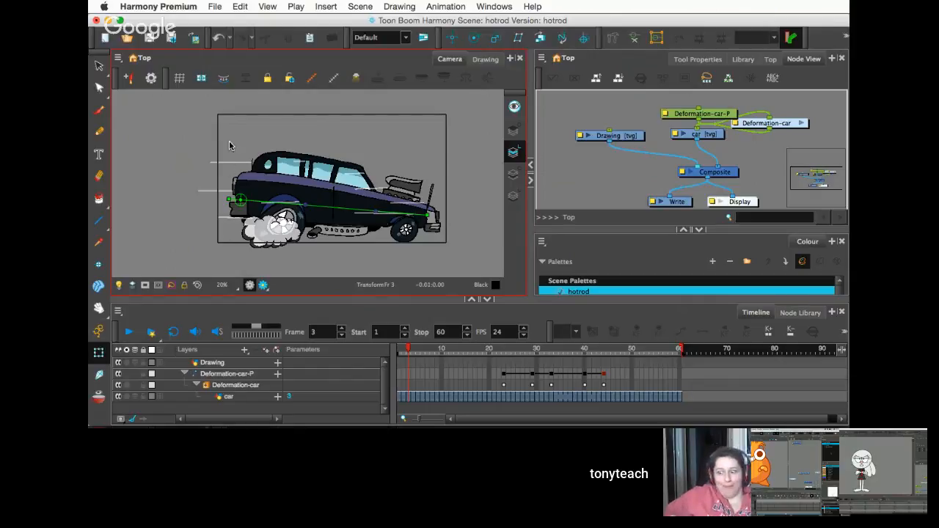
# Step: Switch to the Google Hangouts window in Chrome and select another participant's feed to feature in the broadcast
pyautogui.moveTo(316, 422)
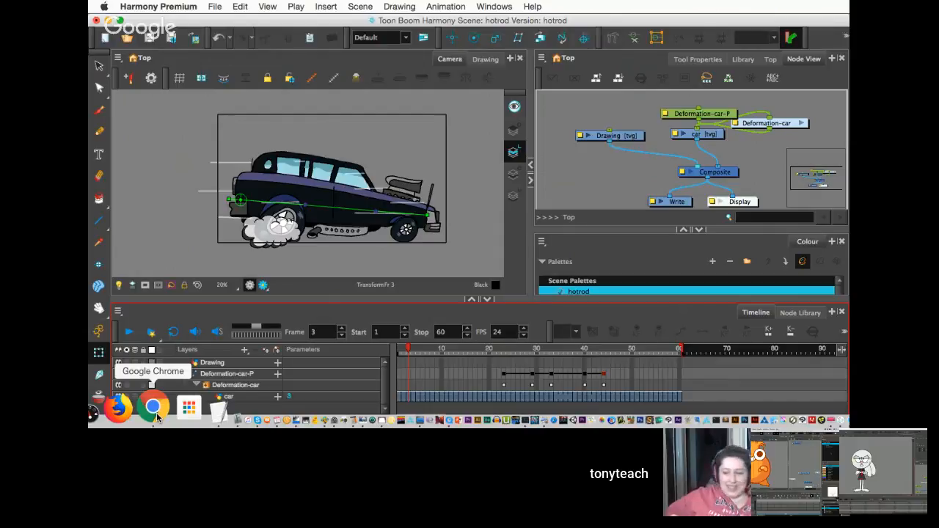
pyautogui.click(155, 408)
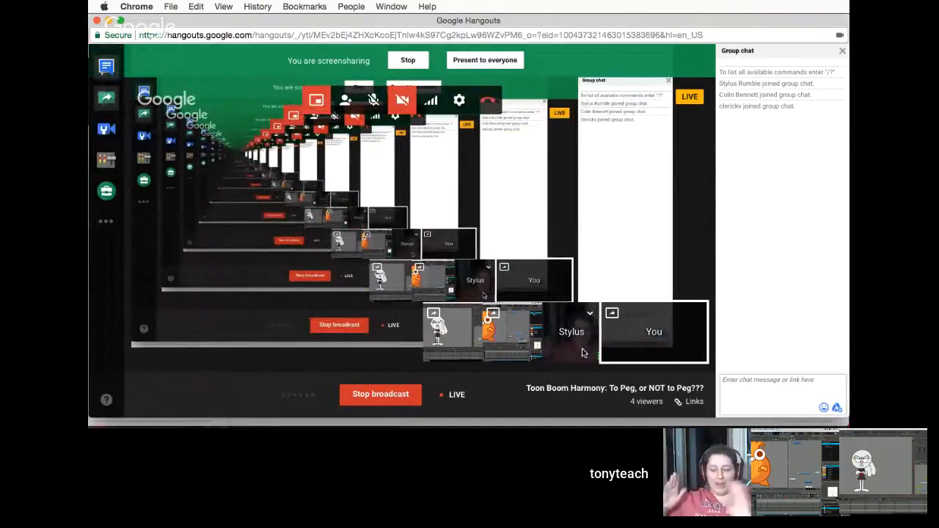
pyautogui.click(583, 353)
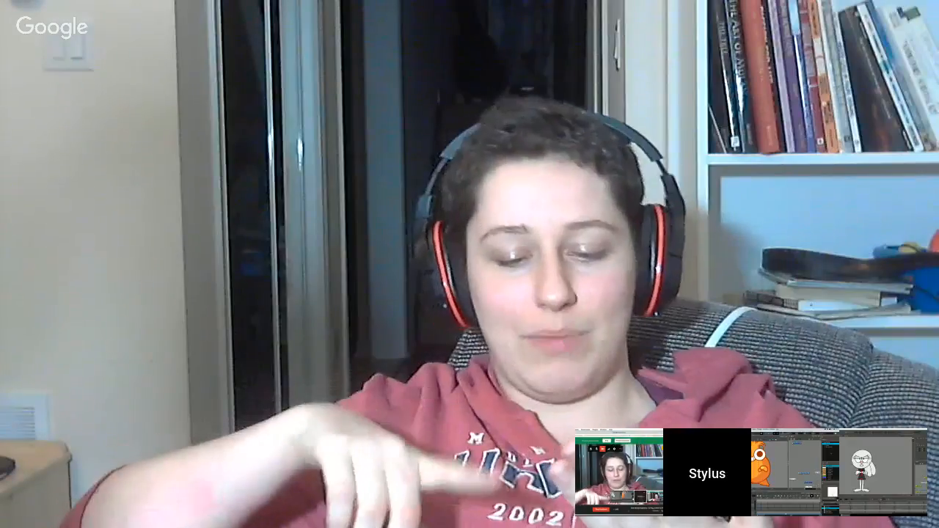
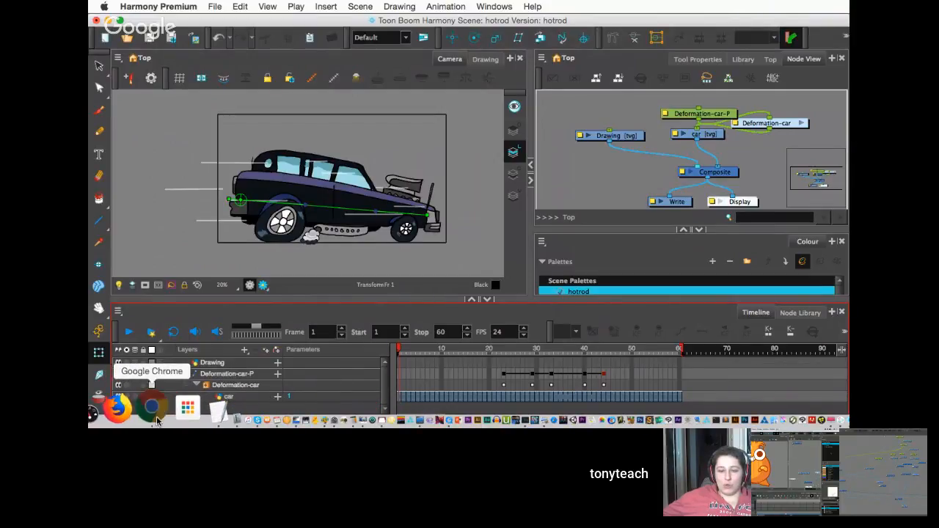
pyautogui.click(136, 409)
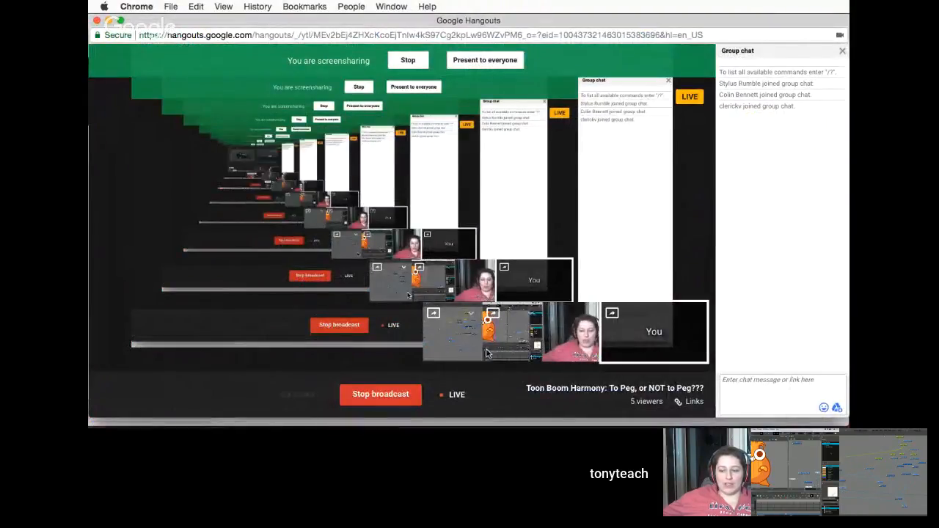
pyautogui.click(491, 352)
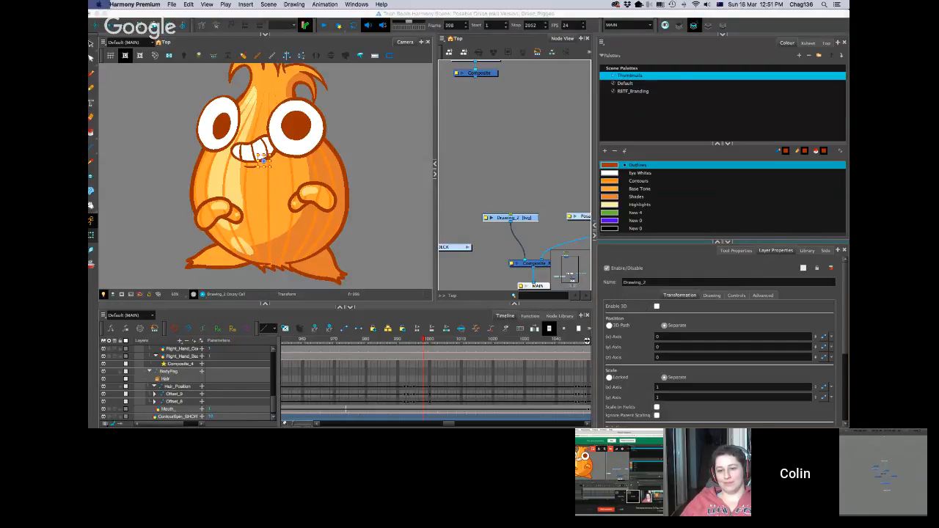
# Step: Set the Drawing_2 layer's Use Embedded Pivots option to Don't Use Embedded Pivot
pyautogui.scroll(-5, 752, 318)
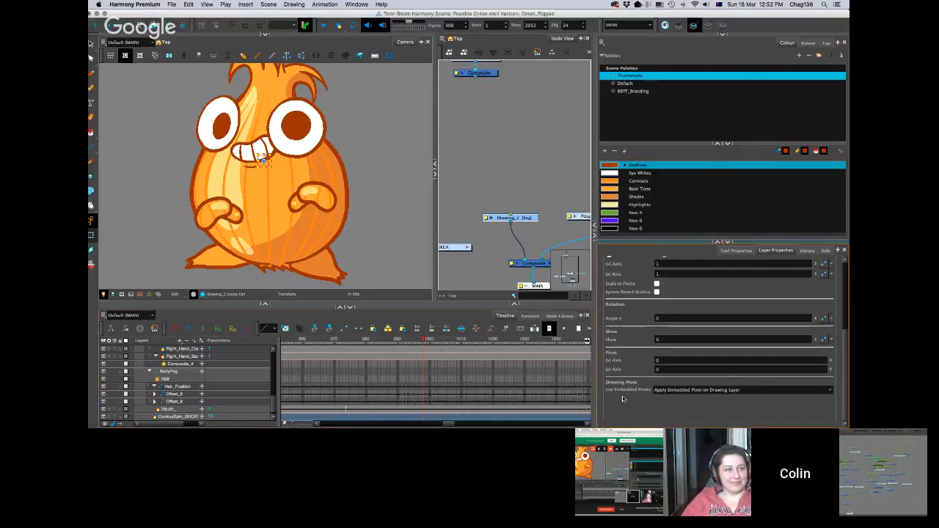
pyautogui.scroll(2, 742, 391)
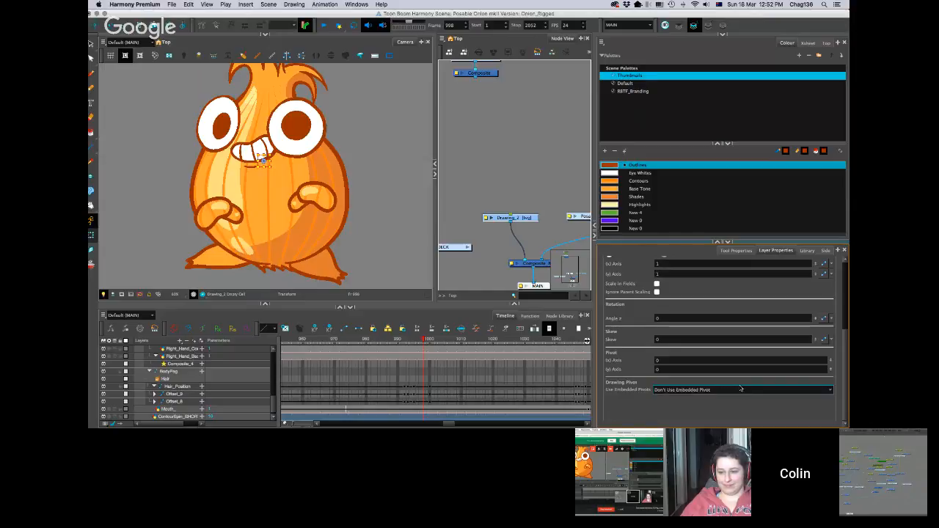
# Step: Show the Drawing_2 layer's Controls properties to review its animation, angle limit and spline offset settings
pyautogui.scroll(2, 600, 387)
pyautogui.scroll(5, 719, 337)
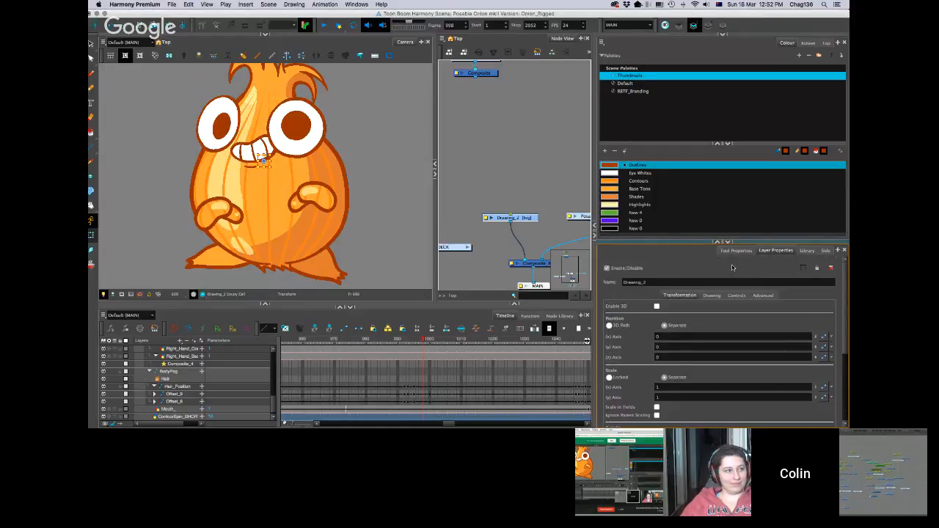
pyautogui.click(731, 296)
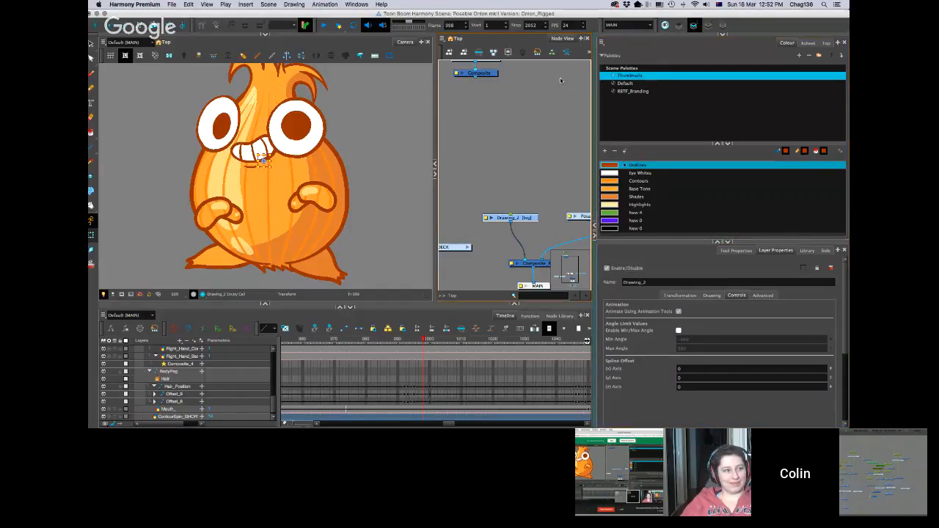
# Step: Deselect the layer, bring up the Set Properties for Many Layers options for review, and cancel them
pyautogui.click(552, 121)
pyautogui.click(558, 54)
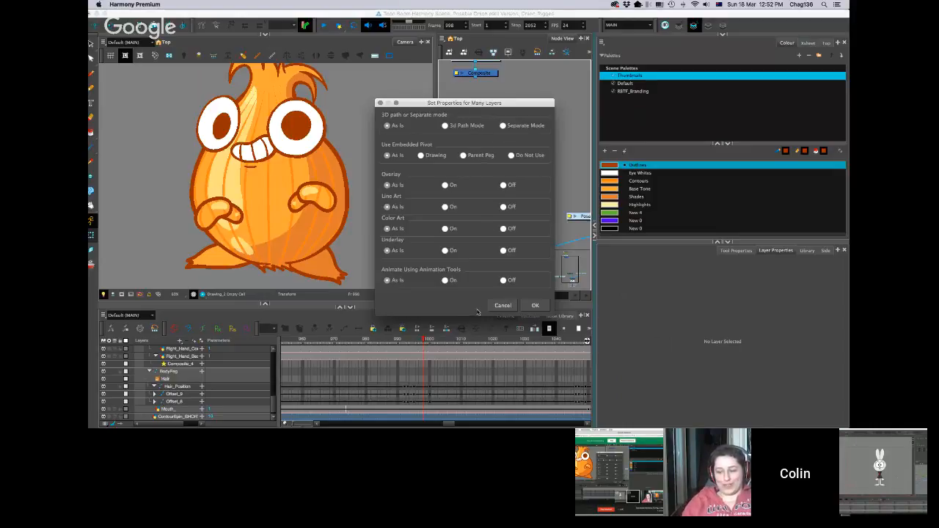
pyautogui.click(502, 305)
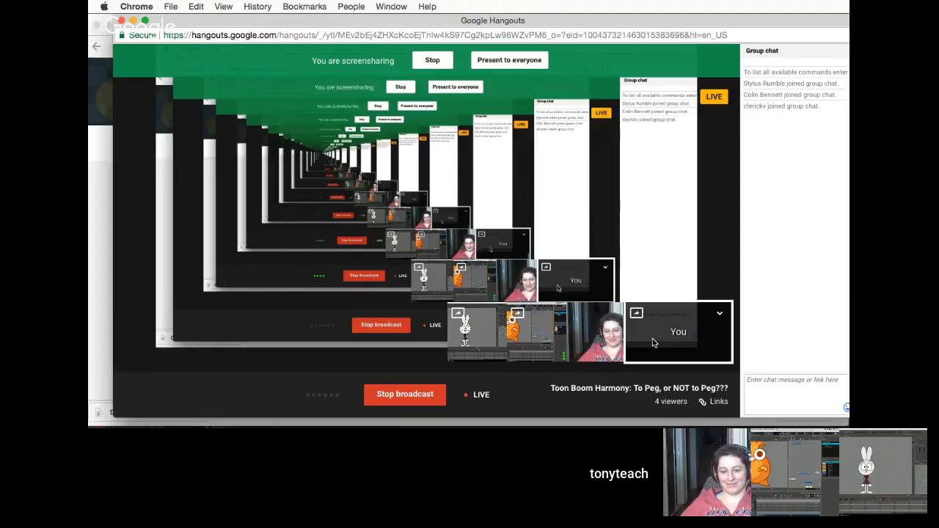
# Step: Switch to the hotrod scene in Toon Boom Harmony and bend the car's front end using the curve deformer's end point and handles
pyautogui.moveTo(635, 320)
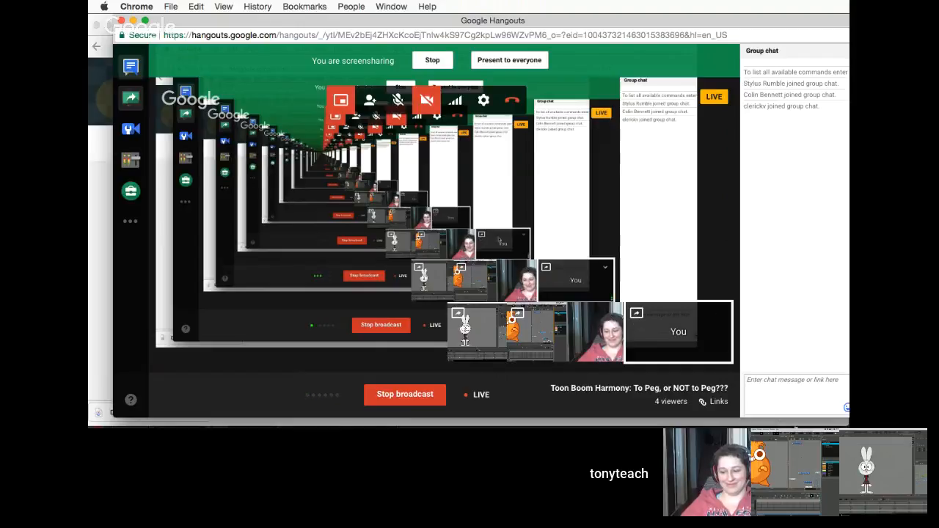
pyautogui.moveTo(829, 420)
pyautogui.click(794, 417)
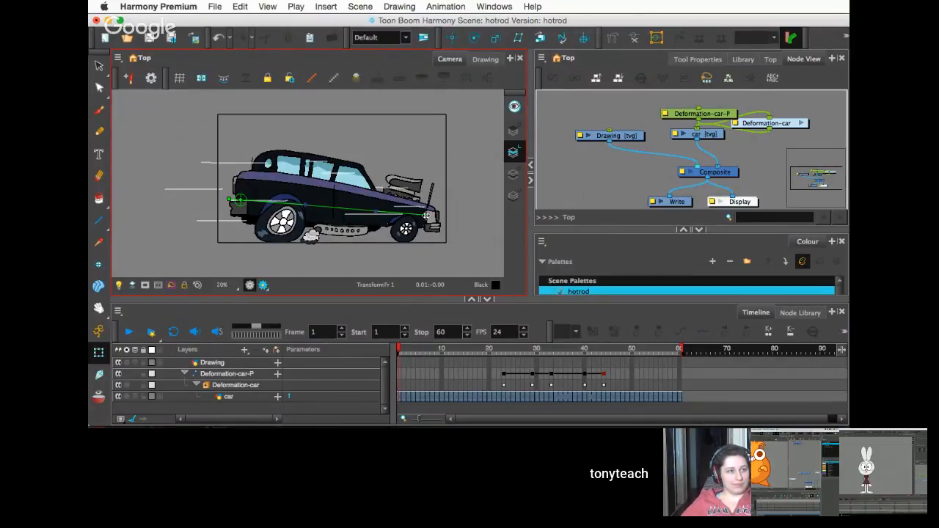
pyautogui.click(425, 204)
pyautogui.moveTo(426, 203); pyautogui.dragTo(404, 162)
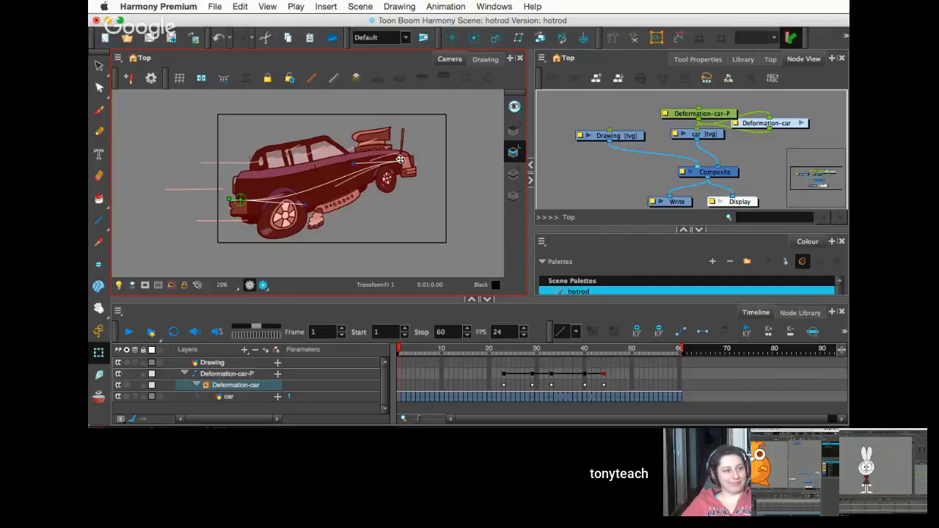
pyautogui.moveTo(400, 159); pyautogui.dragTo(399, 154)
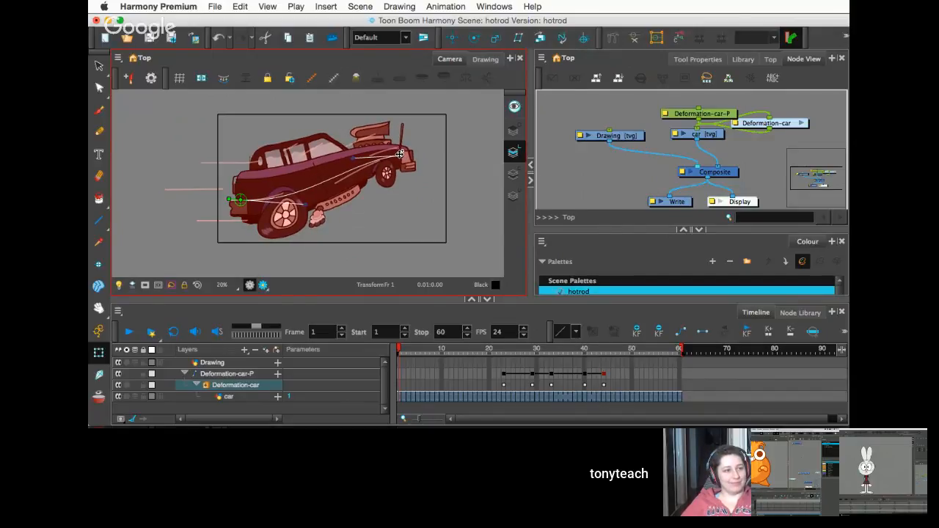
pyautogui.moveTo(399, 154); pyautogui.dragTo(308, 209)
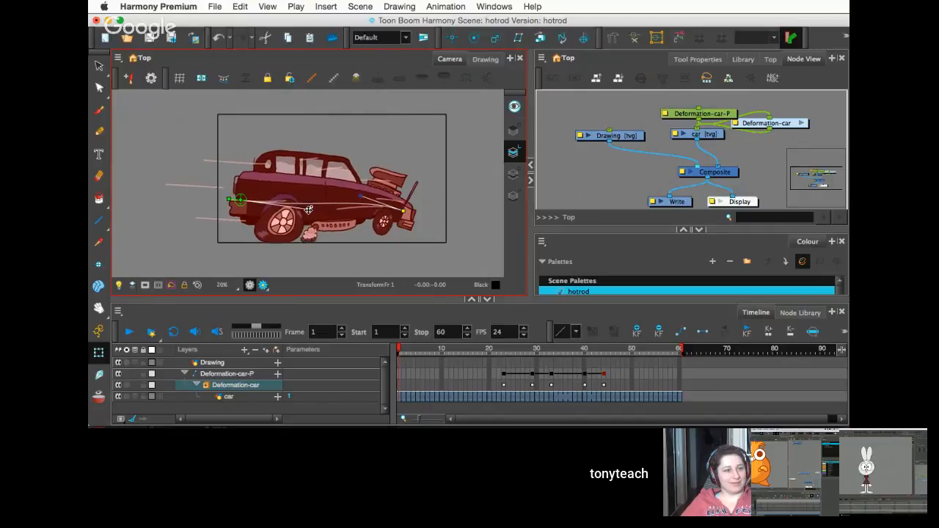
# Step: Raise the deformer's end point to lift the car's front, lower it again, and clear the selection
pyautogui.moveTo(398, 212); pyautogui.dragTo(396, 155)
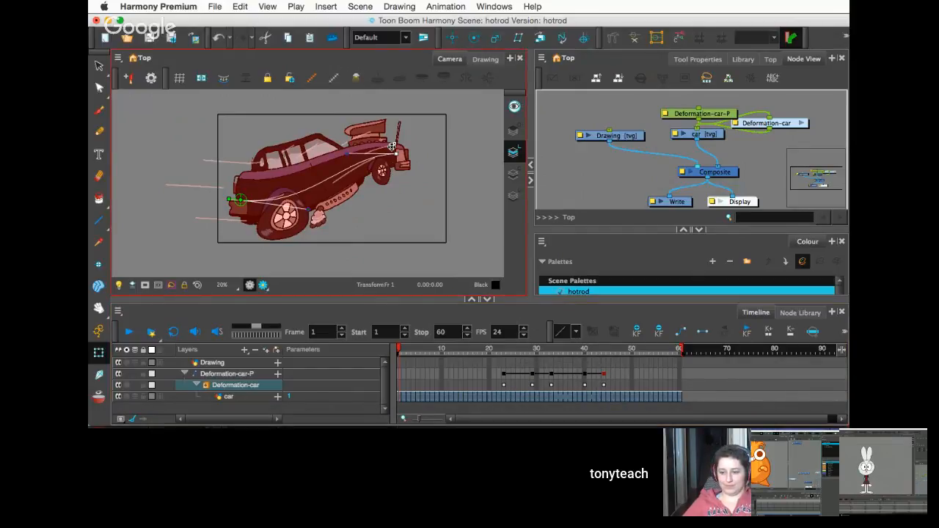
pyautogui.moveTo(396, 155); pyautogui.dragTo(405, 219)
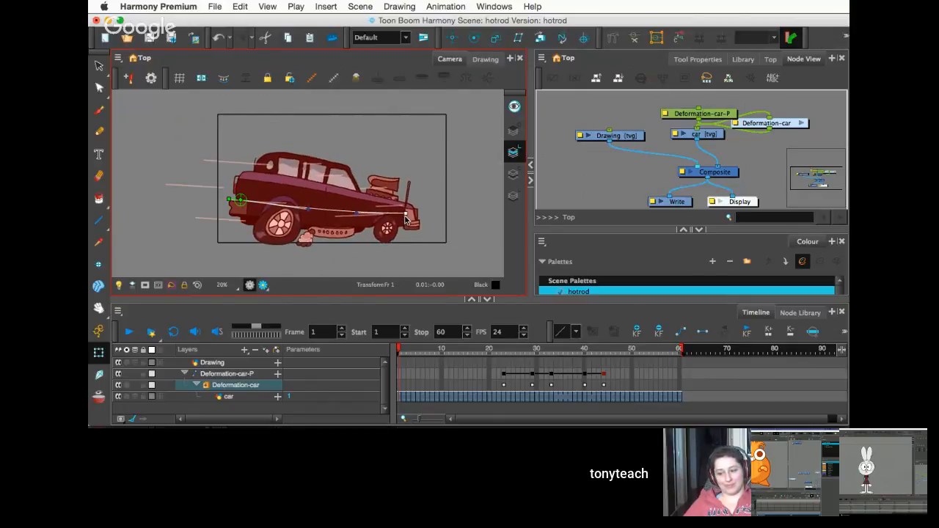
pyautogui.click(355, 212)
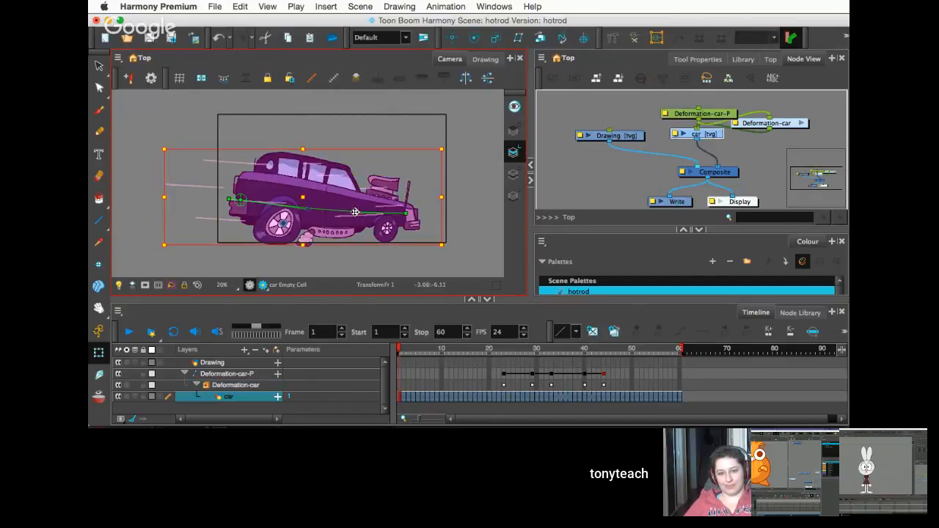
pyautogui.click(444, 224)
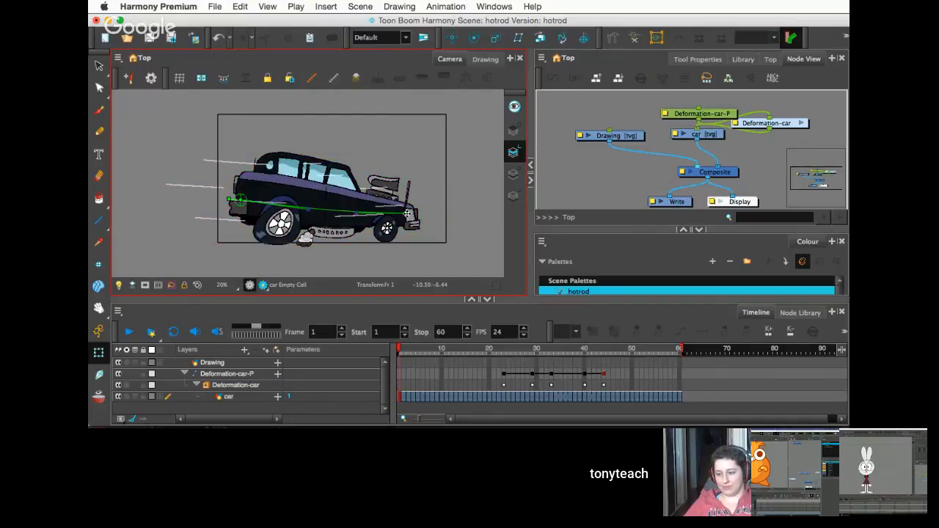
# Step: Lift the car's front with the deformer's end point, and reshape the curve so the nose dips downward
pyautogui.moveTo(408, 212); pyautogui.dragTo(404, 183)
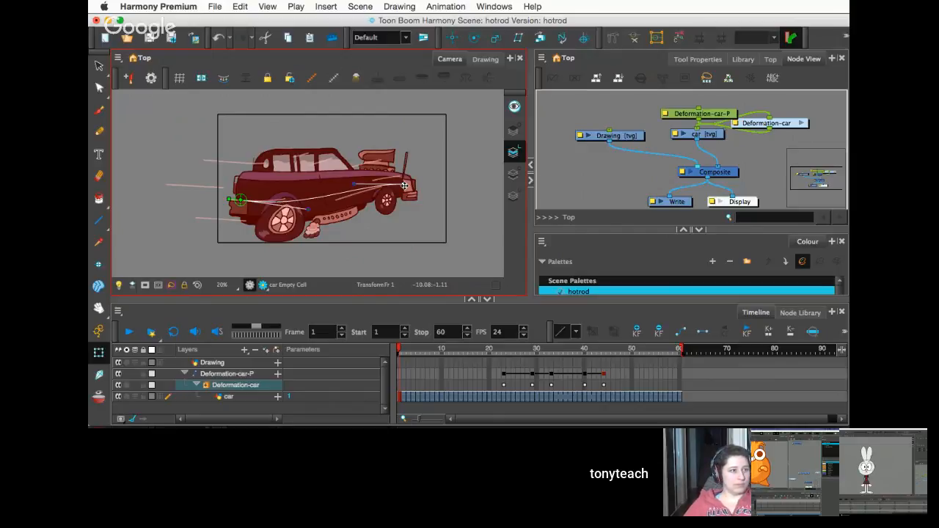
pyautogui.moveTo(404, 184); pyautogui.dragTo(403, 170)
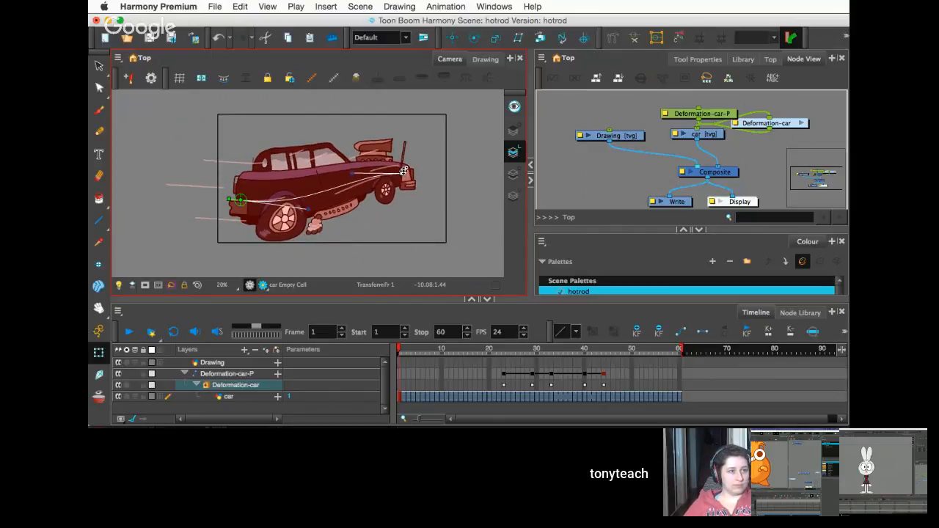
pyautogui.moveTo(478, 410)
pyautogui.moveTo(406, 168); pyautogui.dragTo(369, 190)
# Step: Switch to Chrome's main browser window and open the pre-sale 2D Animation & Cut Out Characters product page on Sellfy
pyautogui.moveTo(209, 426)
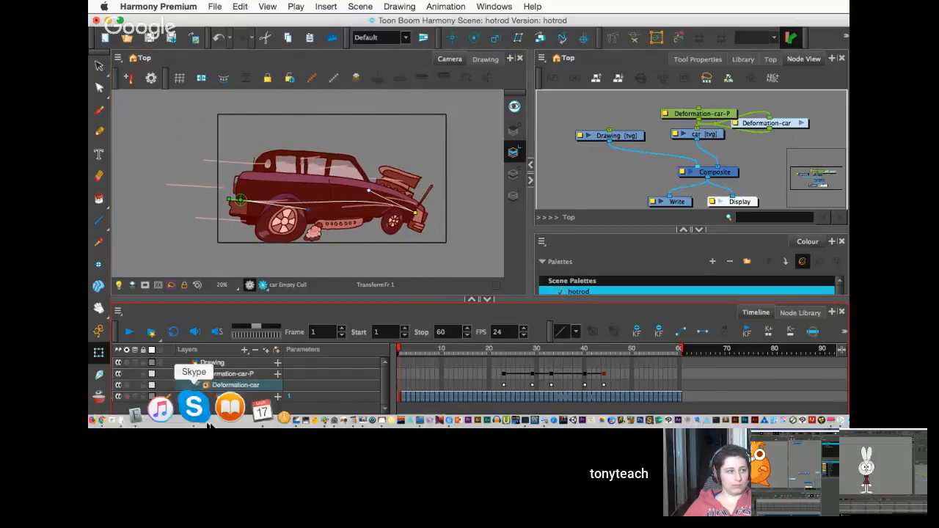
pyautogui.click(163, 407)
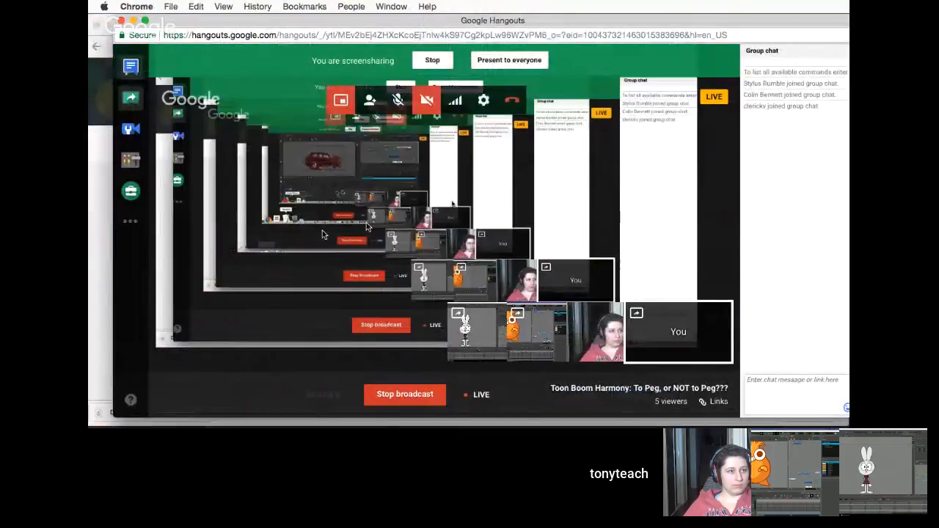
pyautogui.click(95, 241)
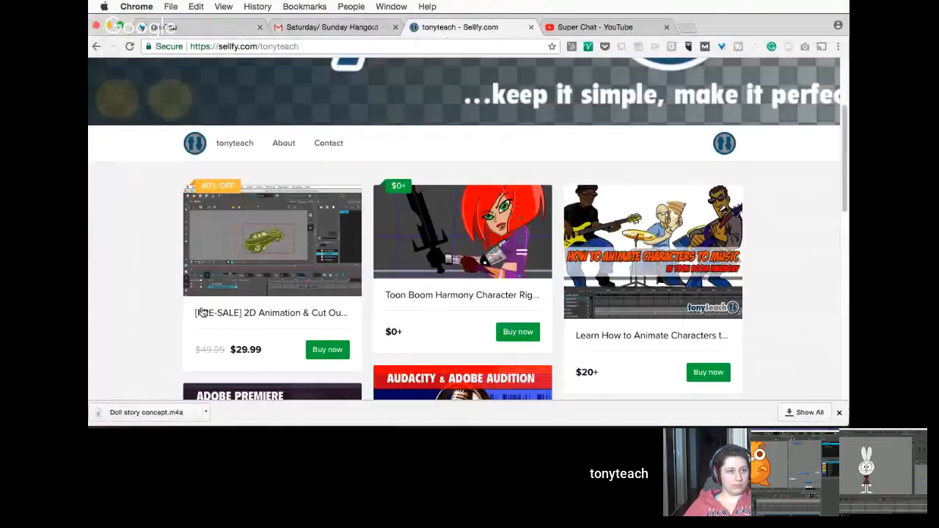
pyautogui.click(219, 262)
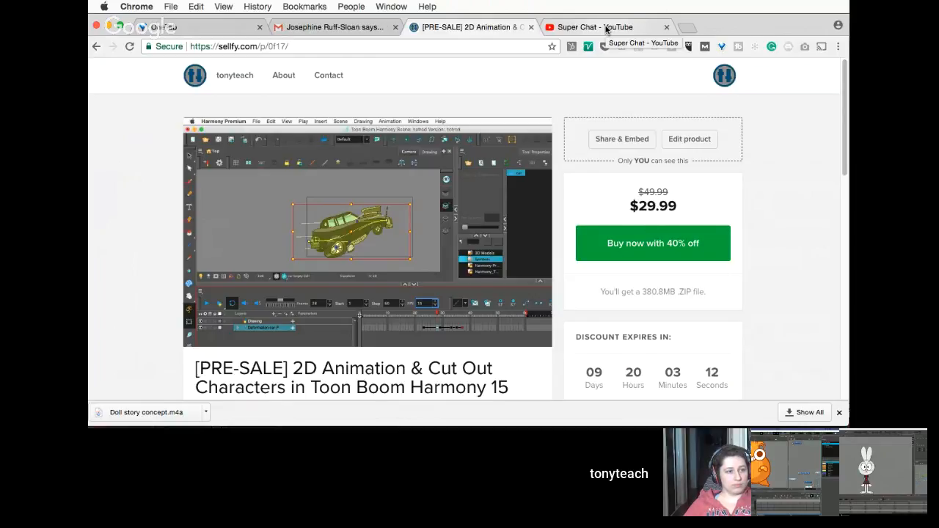
# Step: Check the YouTube Super Chat page, bring the Google Hangouts window to the front, and shift it slightly sideways
pyautogui.click(563, 27)
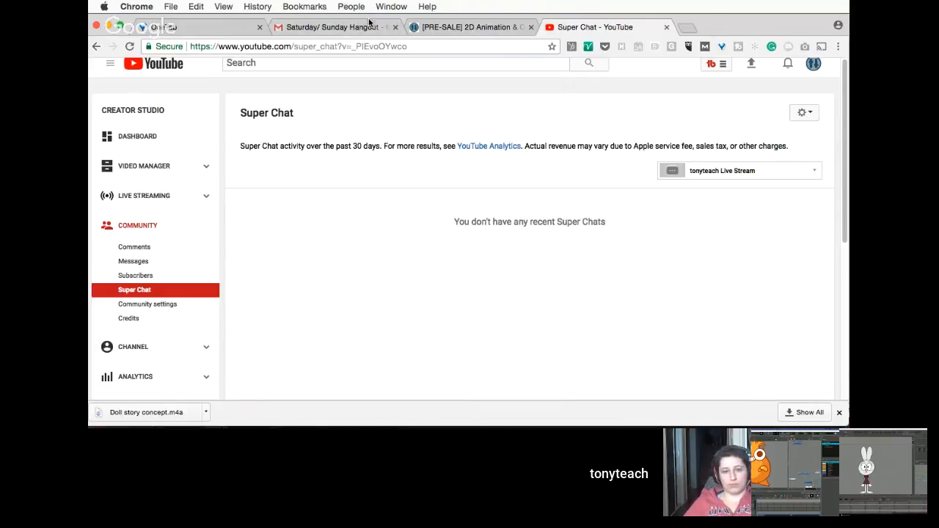
pyautogui.moveTo(278, 424)
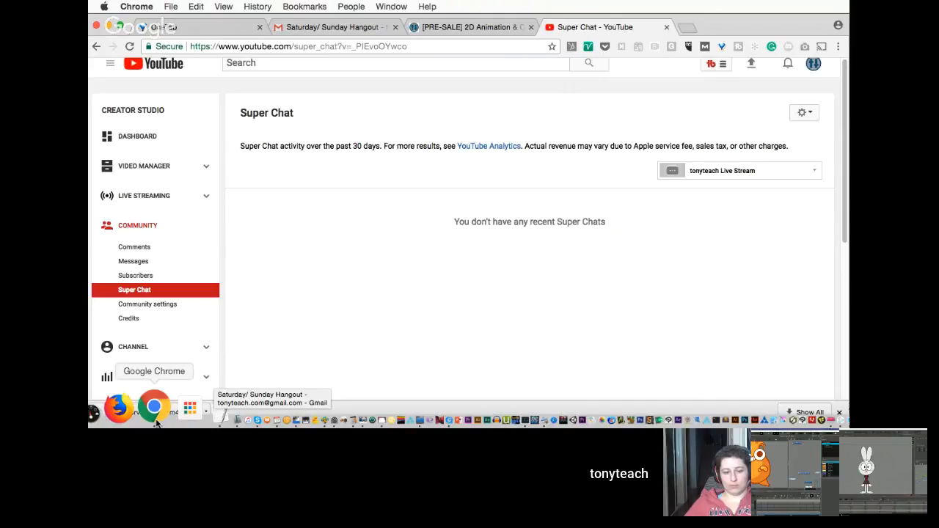
pyautogui.click(398, 8)
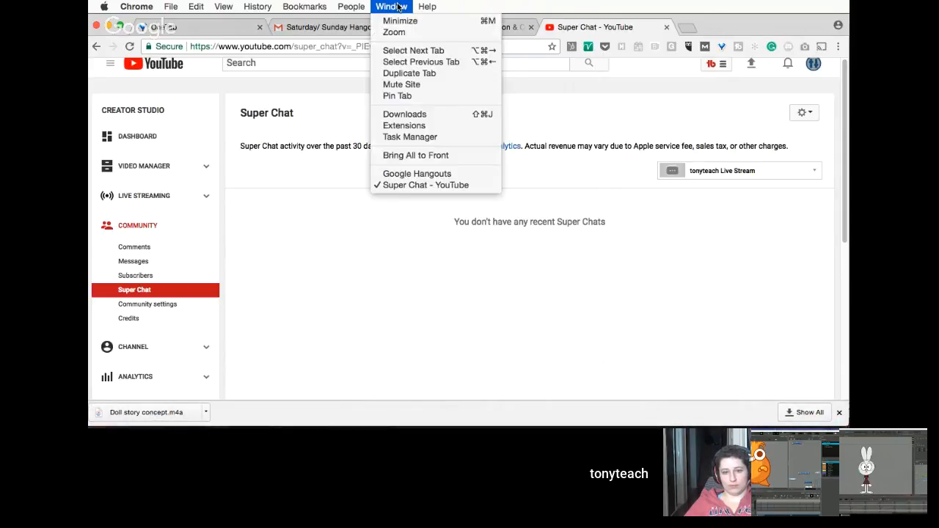
pyautogui.click(416, 176)
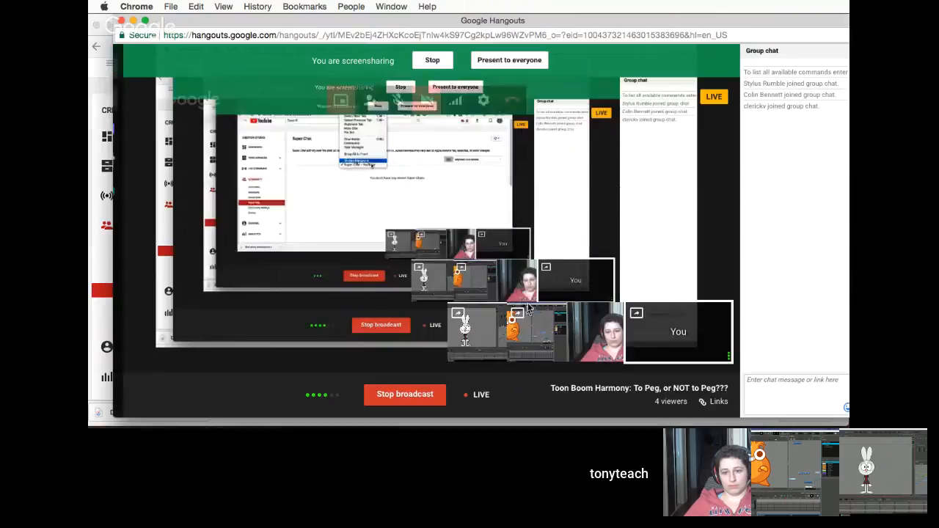
pyautogui.click(492, 344)
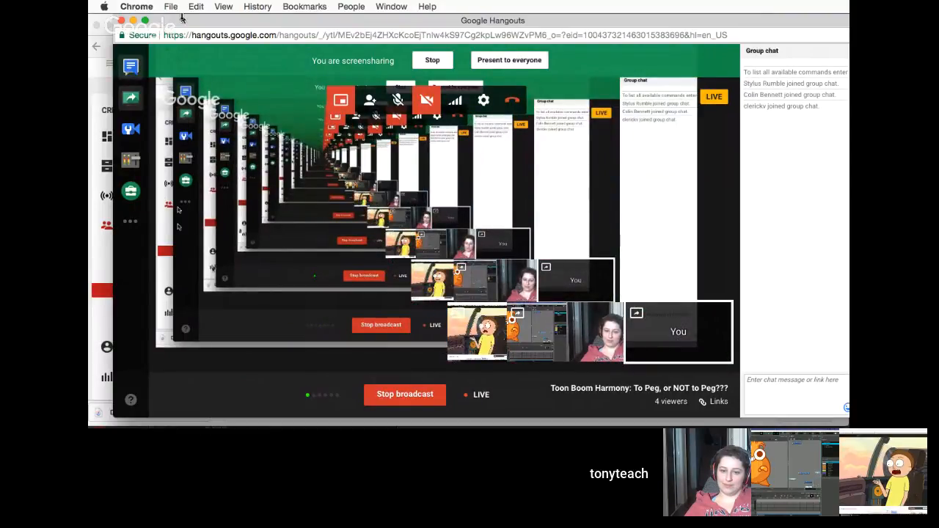
pyautogui.moveTo(181, 20); pyautogui.dragTo(215, 20)
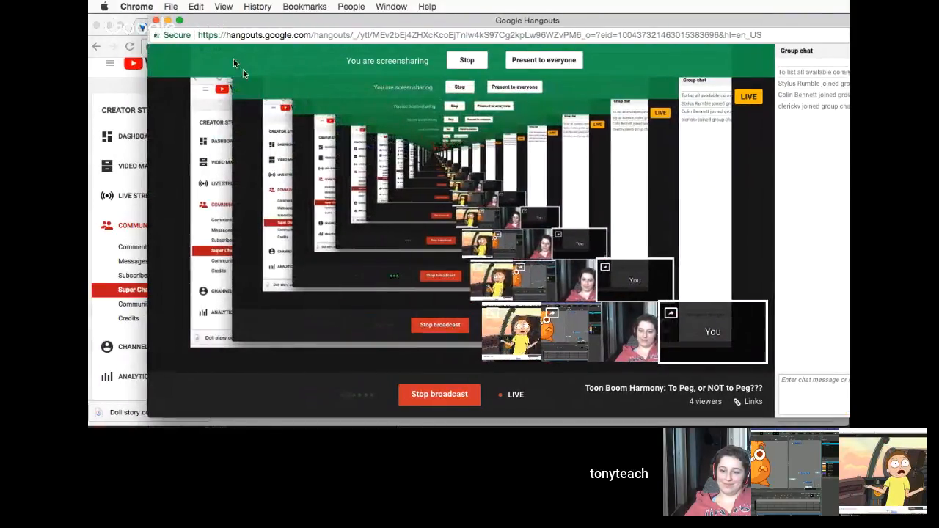
# Step: Return to the hotrod scene in Toon Boom Harmony and stretch the car's nose forward, arching its hood with the front curve handle
pyautogui.moveTo(630, 346)
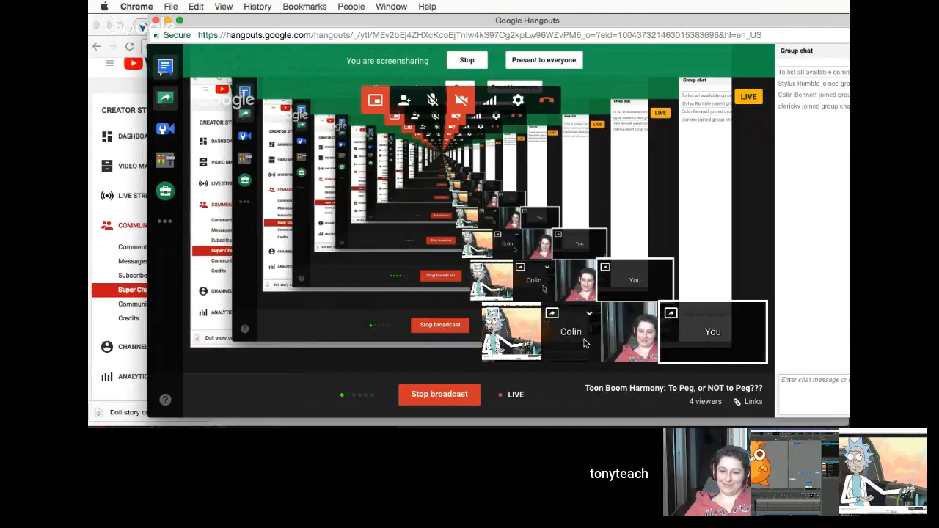
pyautogui.moveTo(760, 424)
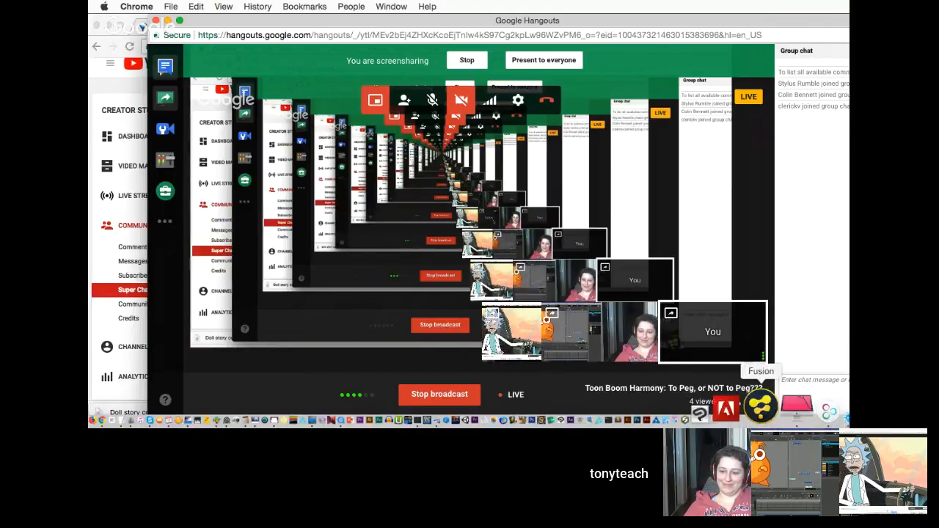
pyautogui.click(798, 411)
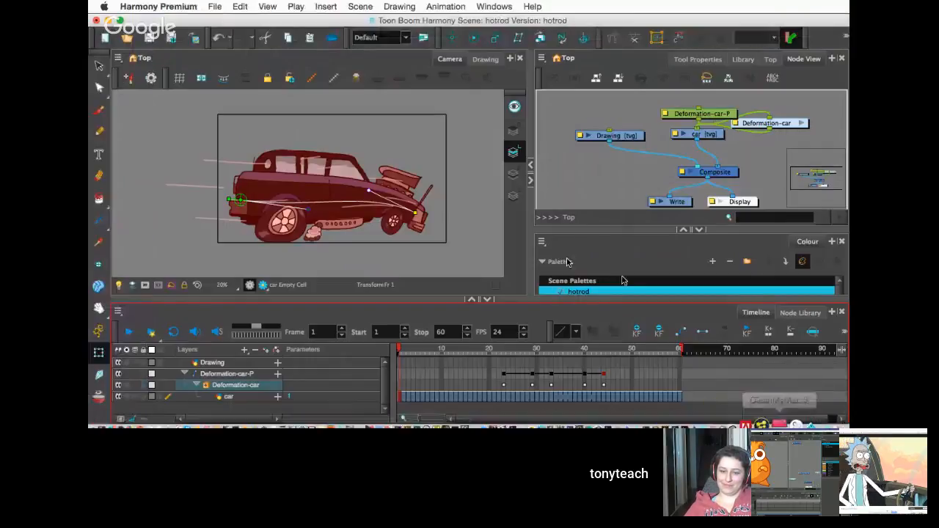
pyautogui.moveTo(414, 215); pyautogui.dragTo(432, 227)
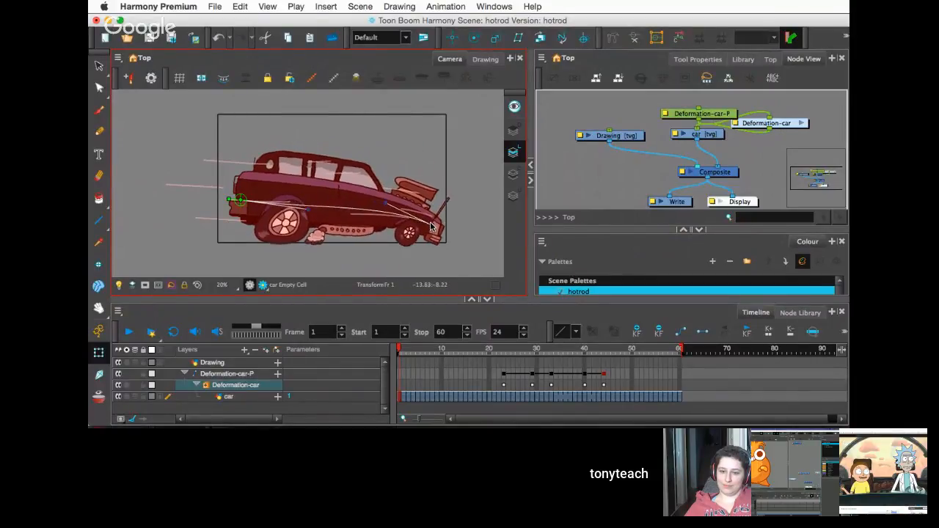
pyautogui.moveTo(387, 206); pyautogui.dragTo(428, 217)
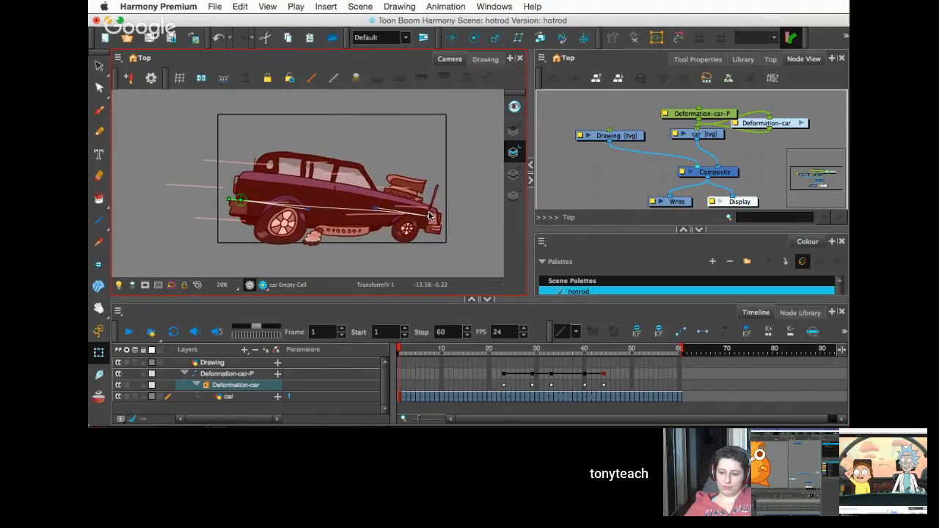
pyautogui.moveTo(377, 209); pyautogui.dragTo(381, 198)
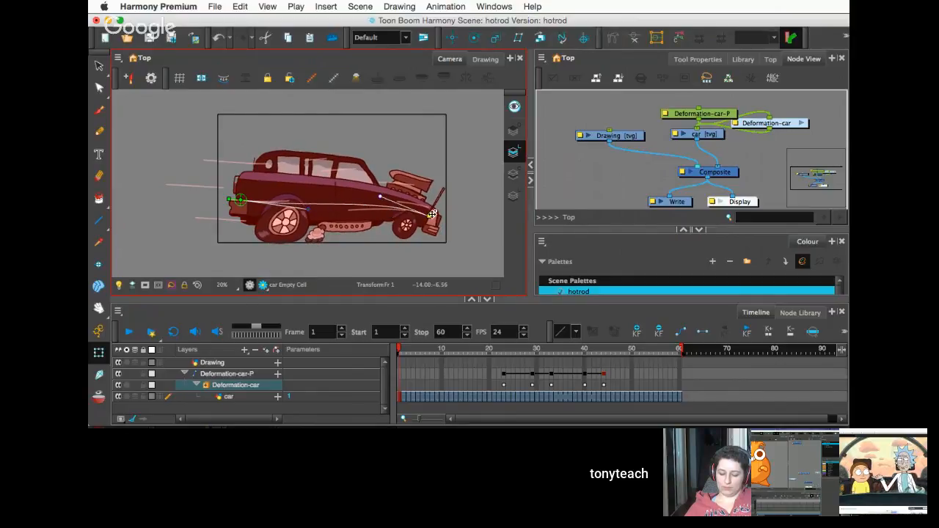
# Step: Raise the deformer's end point to lift the car's front, and adjust the front and rear curve handles to smooth the bend
pyautogui.moveTo(428, 216); pyautogui.dragTo(402, 161)
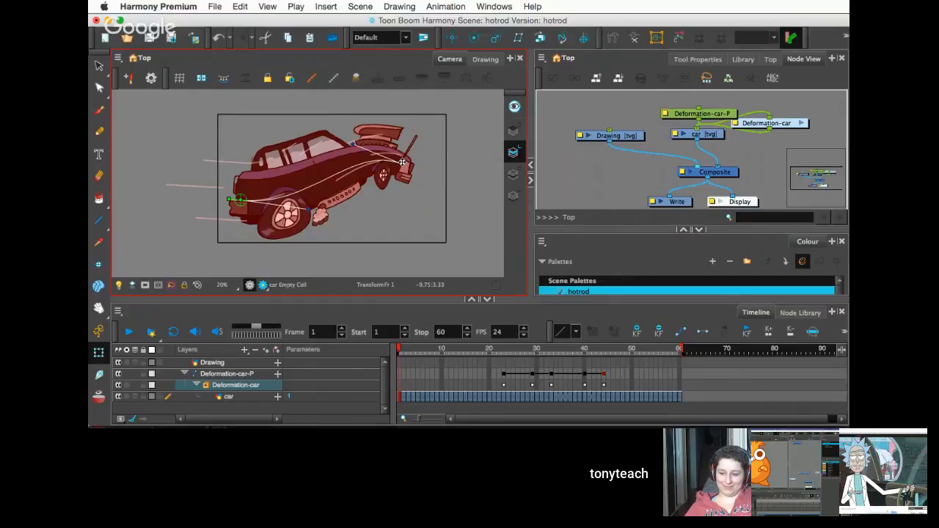
pyautogui.moveTo(402, 161); pyautogui.dragTo(349, 167)
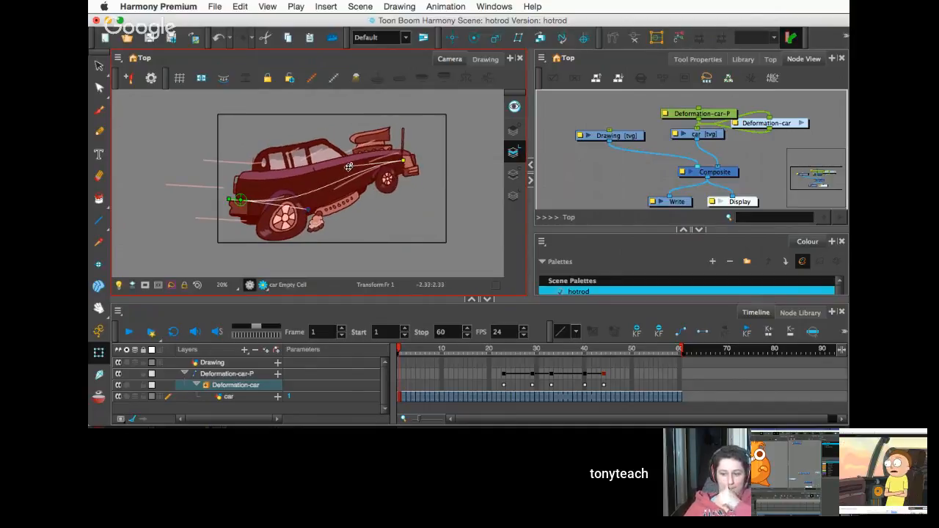
pyautogui.moveTo(310, 212); pyautogui.dragTo(309, 220)
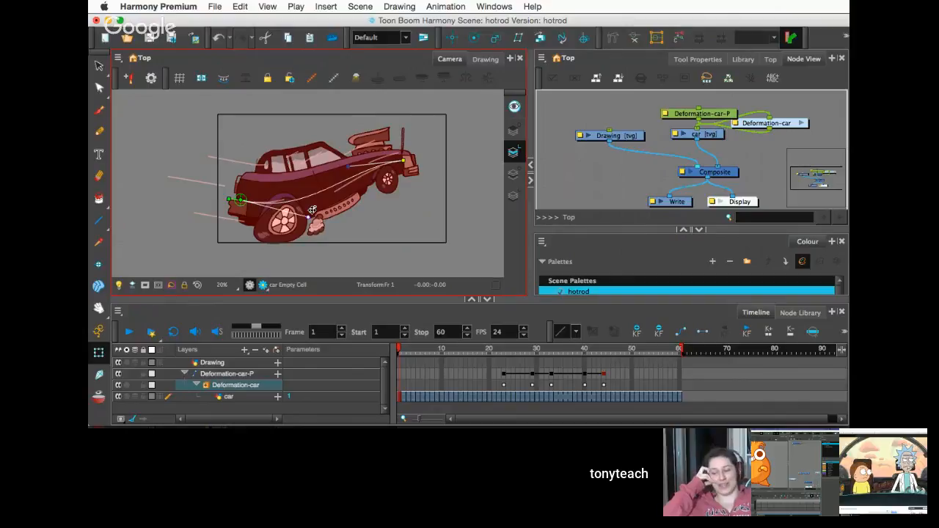
# Step: Rearrange the Deformation-car-P and Deformation-car nodes so they stack one above the other over the car node
pyautogui.click(653, 130)
pyautogui.scroll(-1, 664, 128)
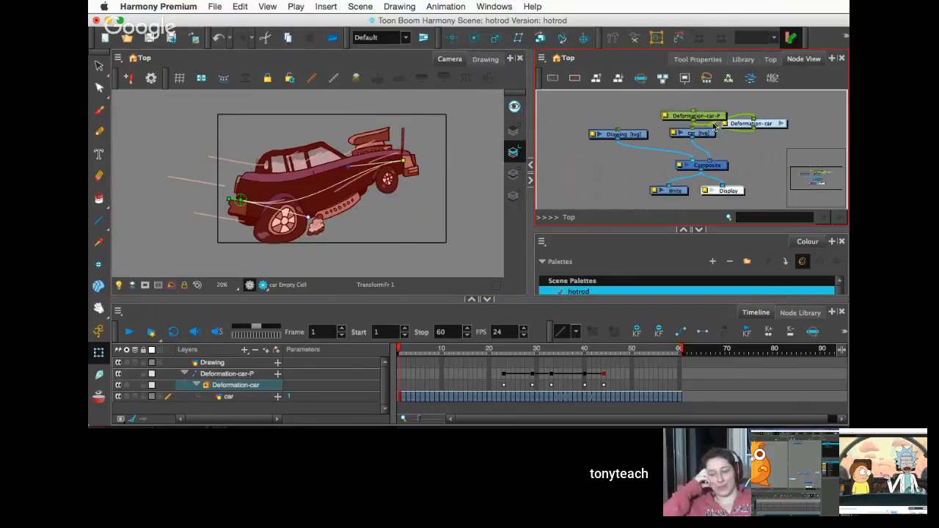
pyautogui.moveTo(718, 119); pyautogui.dragTo(761, 122)
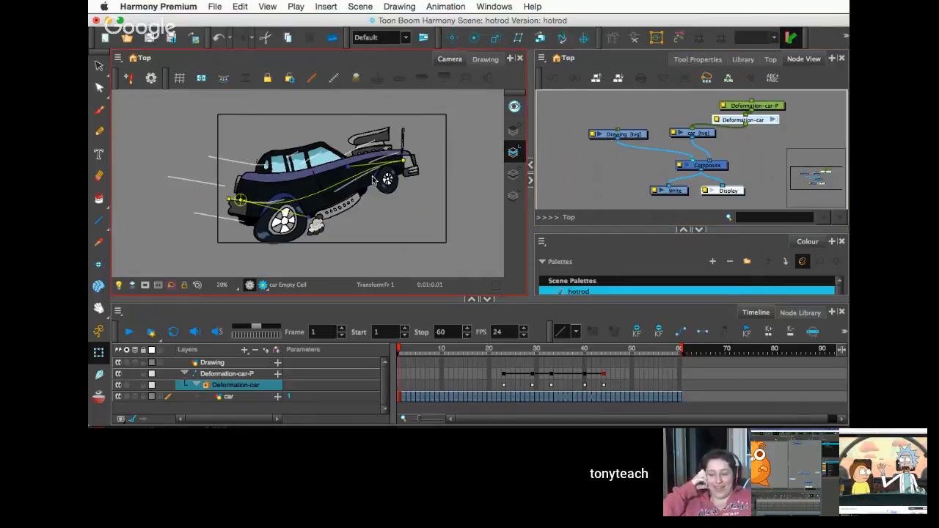
# Step: Raise the deformer's end point to lift the car's nose and adjust the front and rear curve handles to match
pyautogui.click(310, 214)
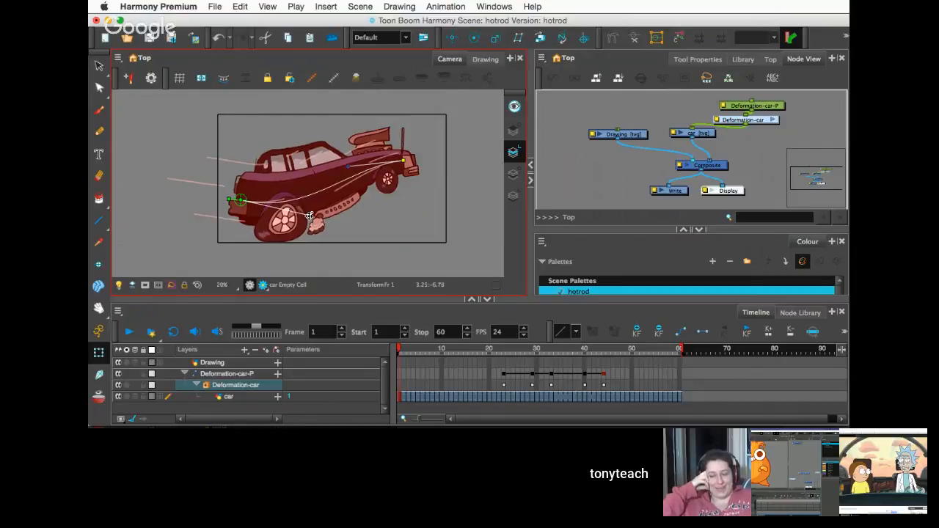
pyautogui.moveTo(403, 160); pyautogui.dragTo(348, 151)
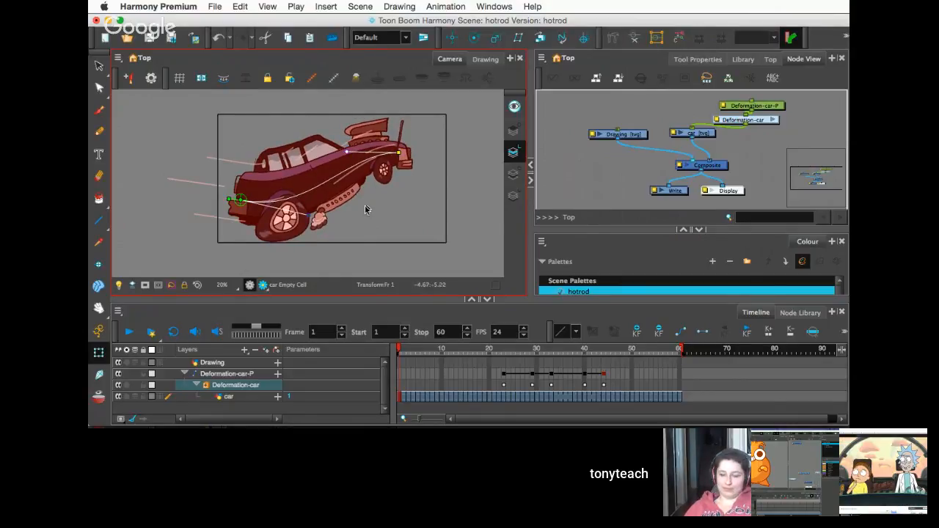
pyautogui.moveTo(397, 152); pyautogui.dragTo(352, 154)
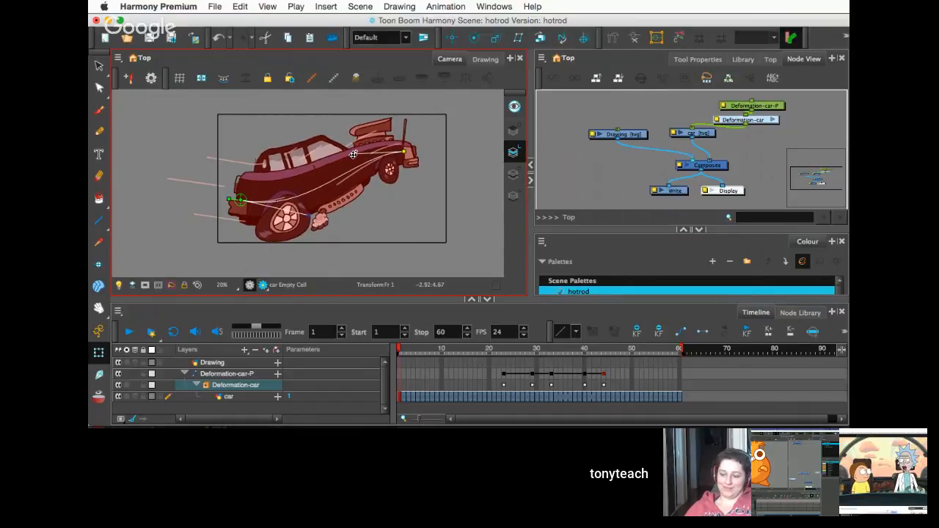
pyautogui.moveTo(310, 217)
pyautogui.mouseDown()
pyautogui.moveTo(312, 205)
pyautogui.moveTo(311, 215)
pyautogui.mouseUp()
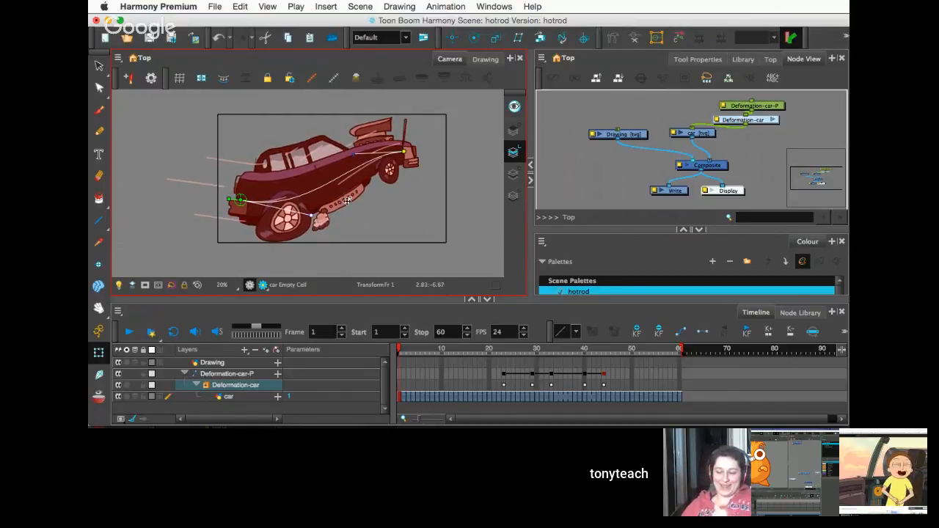
# Step: Lower the deformer's end point to drop the car's front, level both curve handles, and switch to the Google Hangouts window in Chrome
pyautogui.moveTo(405, 152); pyautogui.dragTo(408, 212)
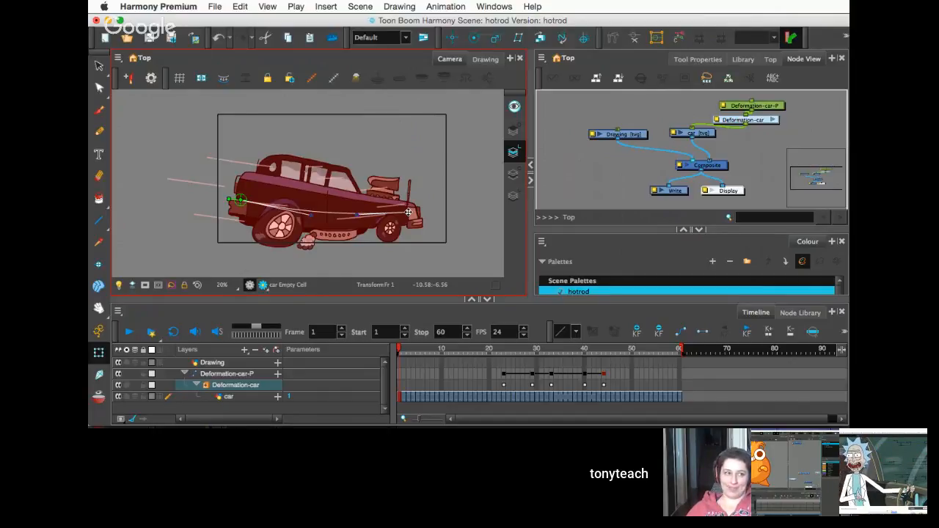
pyautogui.moveTo(356, 215); pyautogui.dragTo(357, 213)
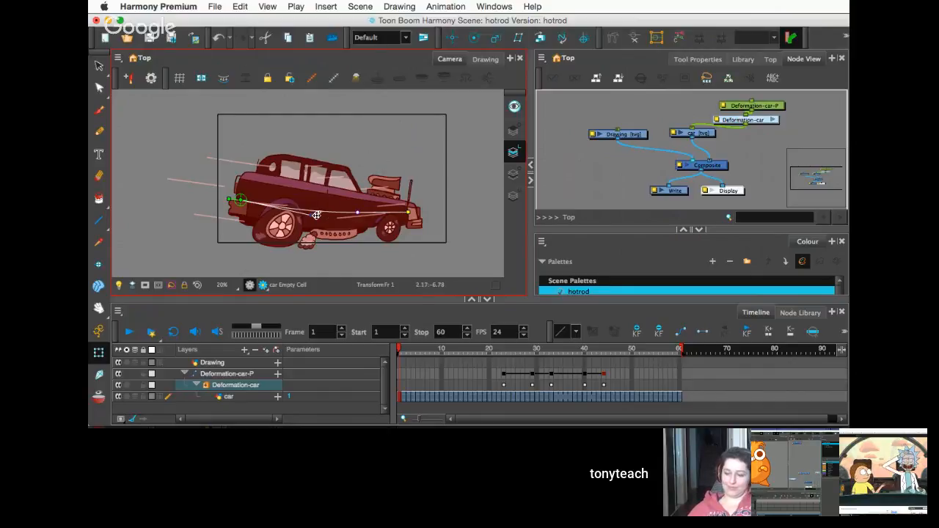
pyautogui.moveTo(316, 214); pyautogui.dragTo(311, 204)
pyautogui.moveTo(409, 213); pyautogui.dragTo(407, 213)
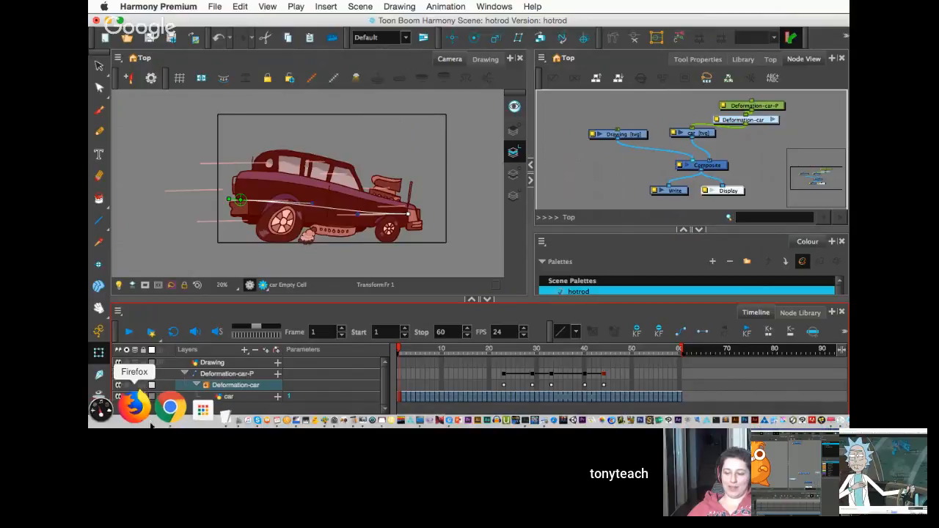
pyautogui.click(156, 415)
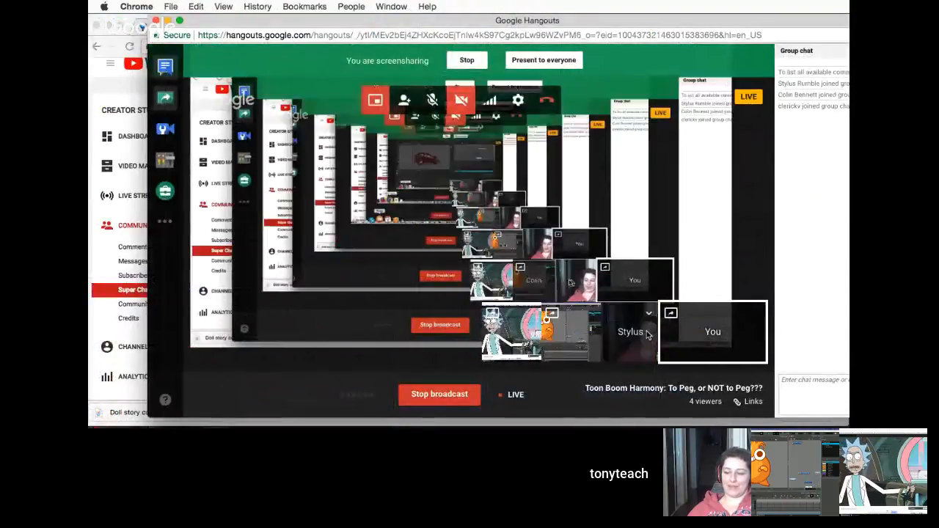
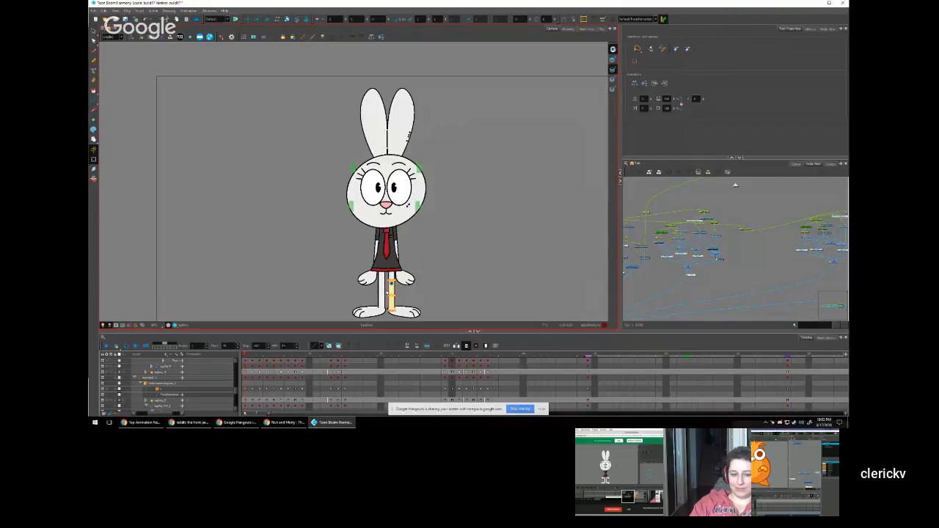
# Step: Compare the line thickness properties of the bunny rig's leg and body layers, with the camera in render view
pyautogui.doubleClick(381, 290)
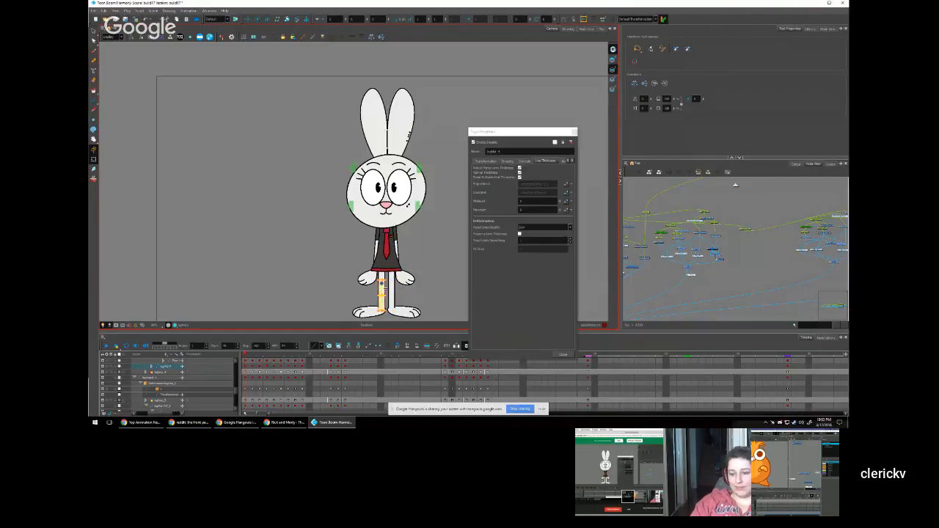
pyautogui.click(574, 132)
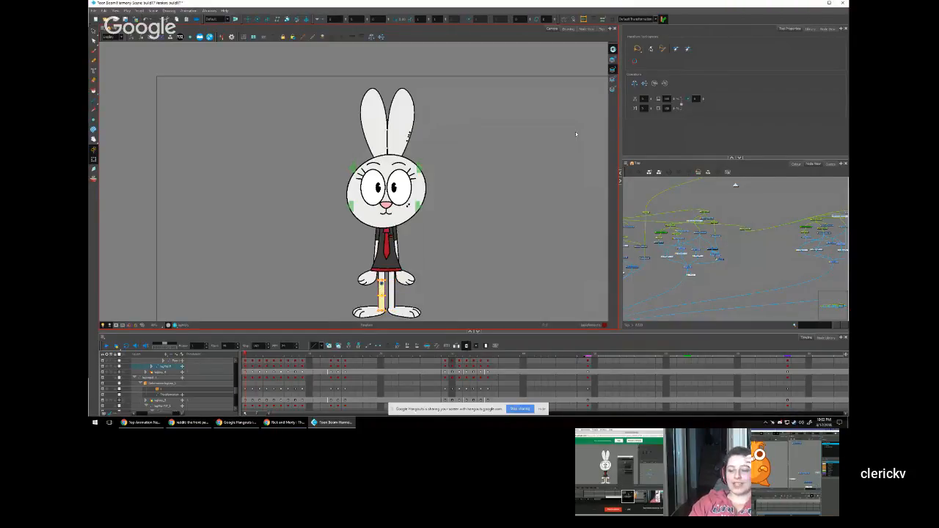
pyautogui.click(175, 325)
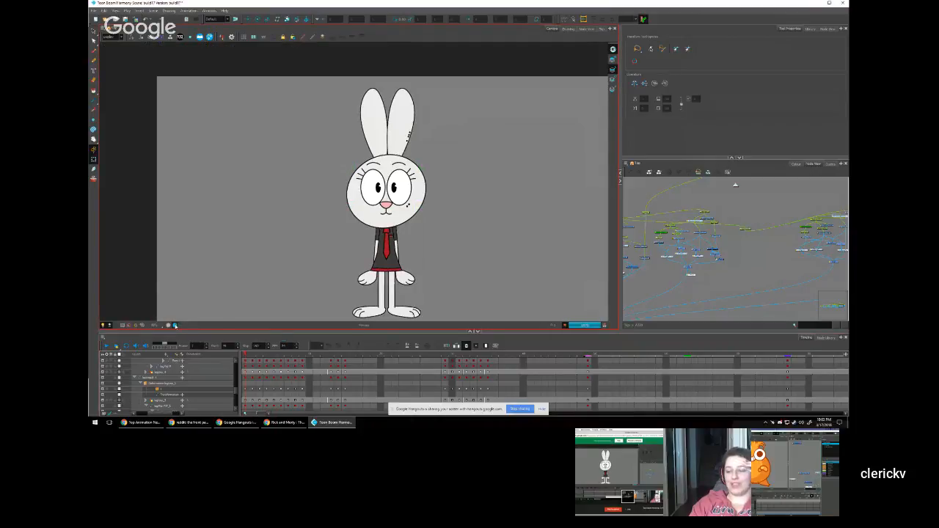
pyautogui.doubleClick(387, 261)
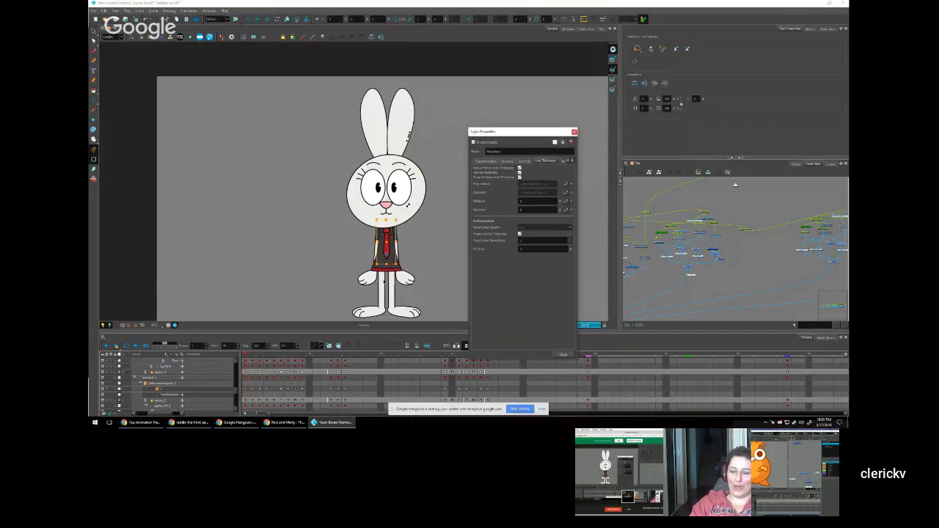
pyautogui.click(382, 278)
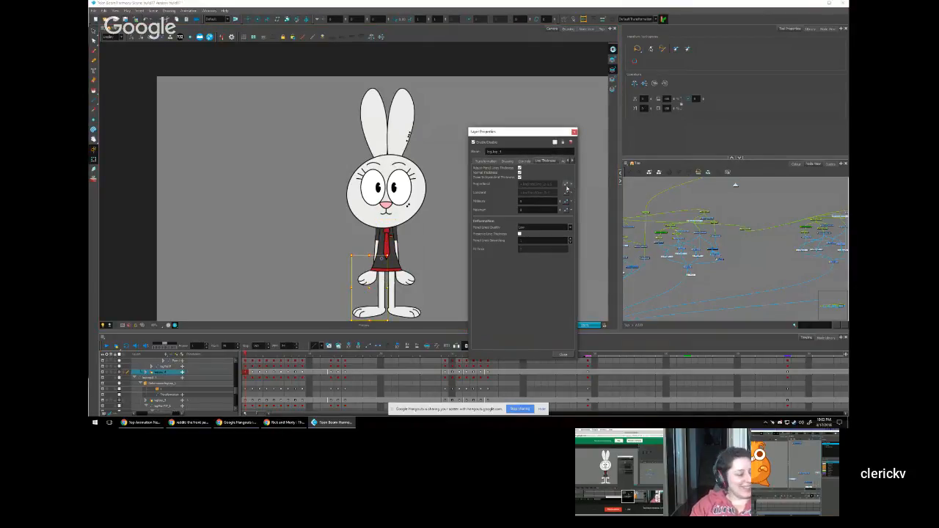
# Step: Examine the connected functions offered for the proportional and constant line thickness of the bunny's leg layer
pyautogui.click(570, 184)
pyautogui.moveTo(580, 237)
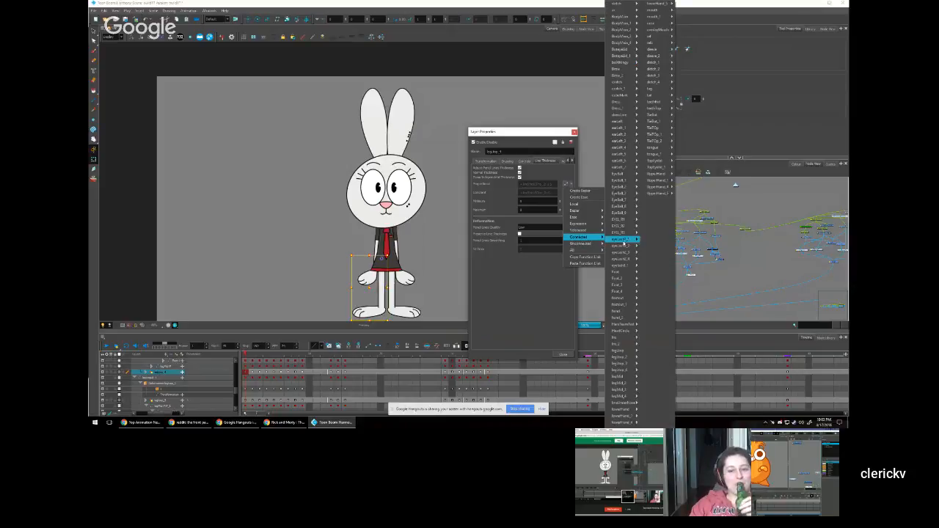
pyautogui.click(646, 240)
pyautogui.click(570, 194)
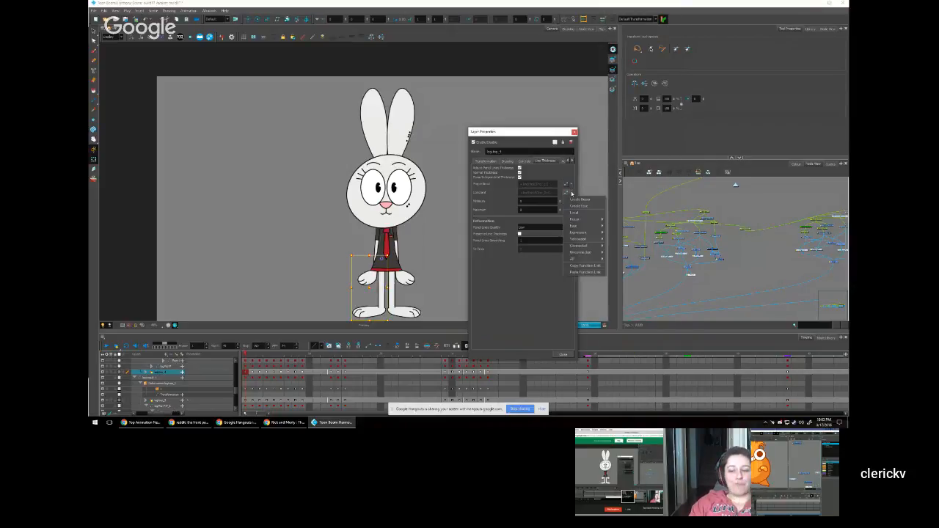
pyautogui.moveTo(581, 245)
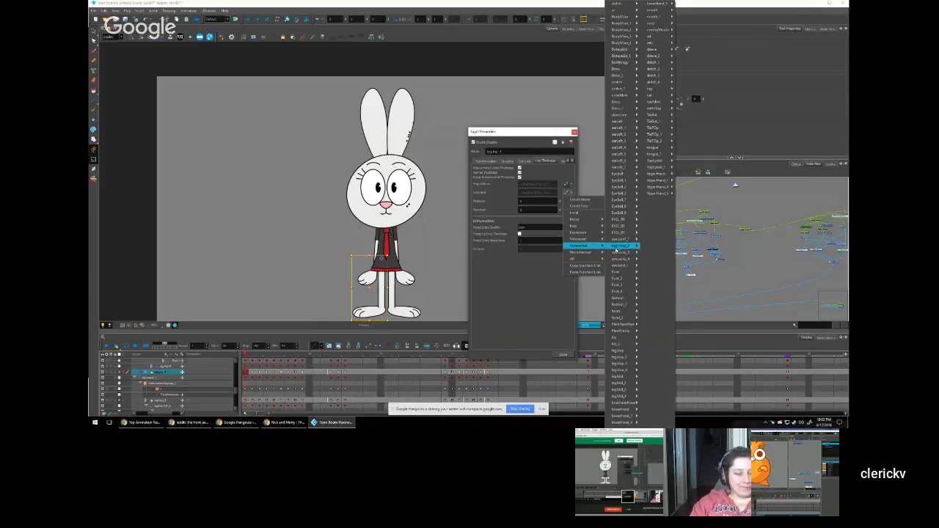
pyautogui.moveTo(620, 246)
pyautogui.click(654, 254)
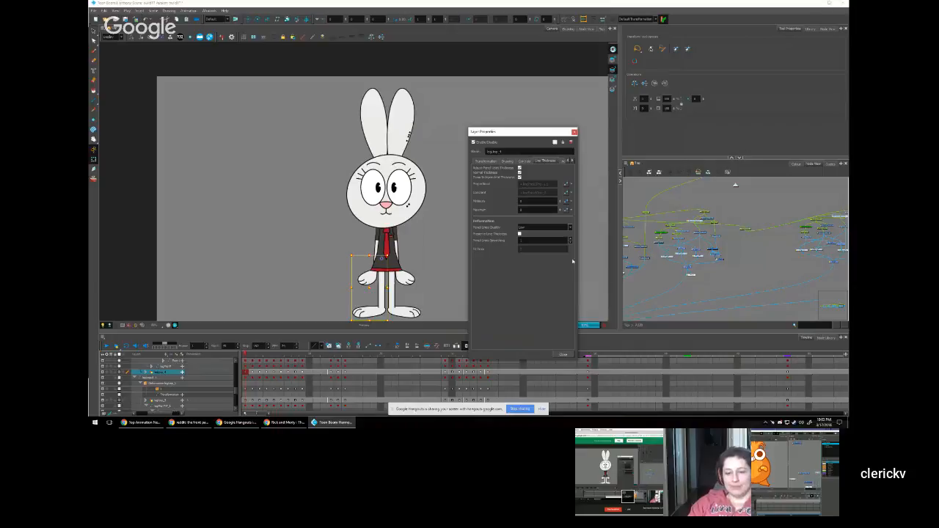
pyautogui.click(561, 354)
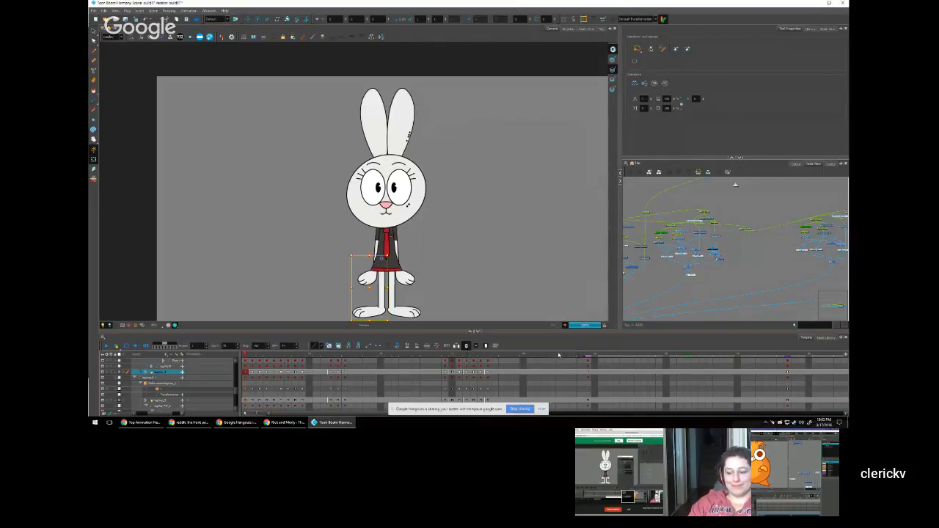
pyautogui.hotkey('shift', 'e')
pyautogui.click(566, 185)
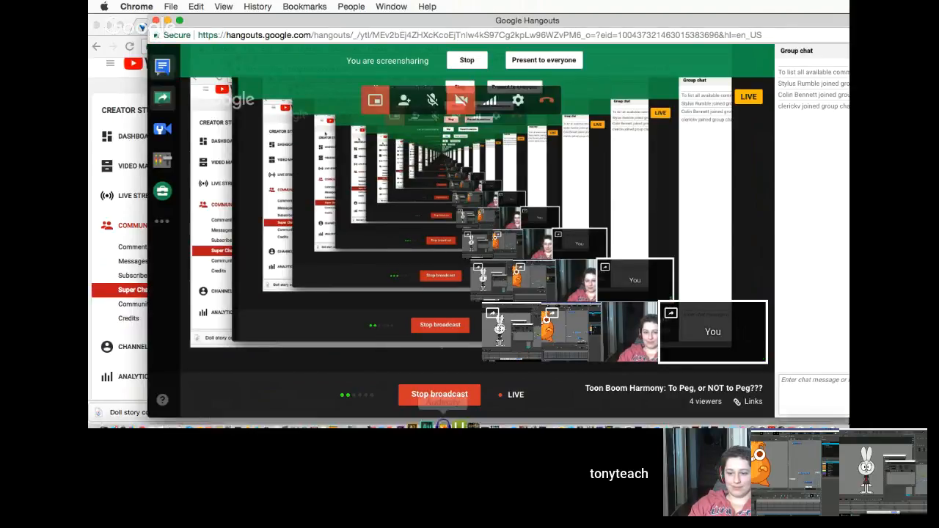
# Step: Return to the hotrod scene in Toon Boom Harmony, lift the car's front with the deformer, and lower the rear curve handle
pyautogui.moveTo(423, 427)
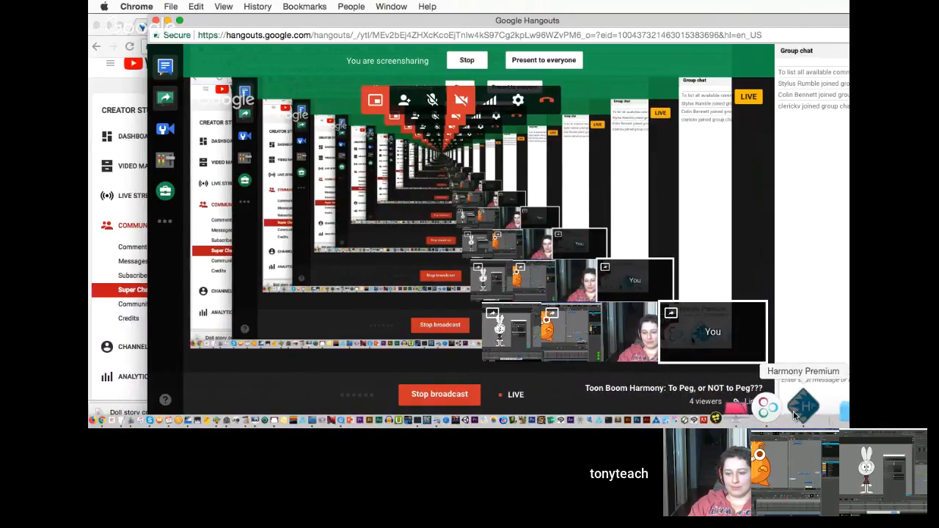
pyautogui.click(776, 407)
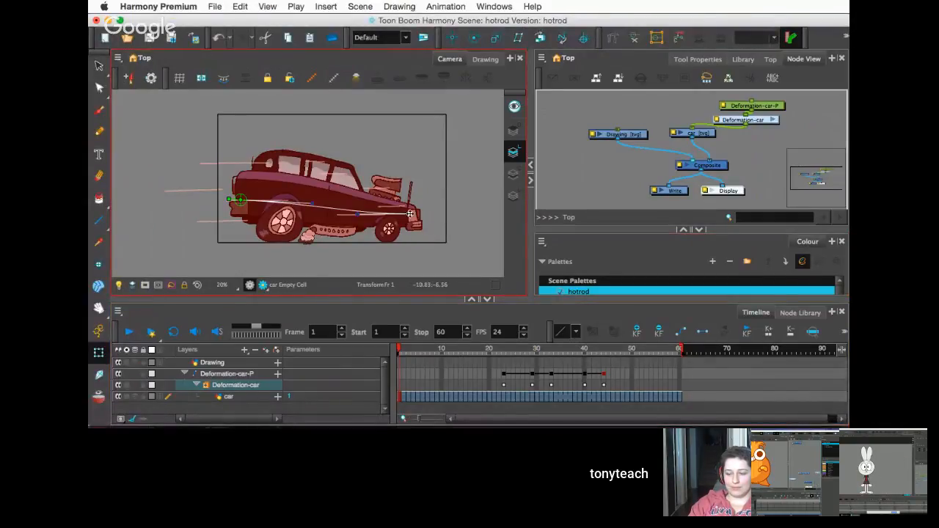
pyautogui.moveTo(408, 214); pyautogui.dragTo(355, 158)
pyautogui.moveTo(312, 203); pyautogui.dragTo(314, 217)
# Step: Drop the car's front at frame 51 by lowering the deformer's end point, and scrub the timeline back to frame 1
pyautogui.moveTo(484, 353); pyautogui.dragTo(637, 379)
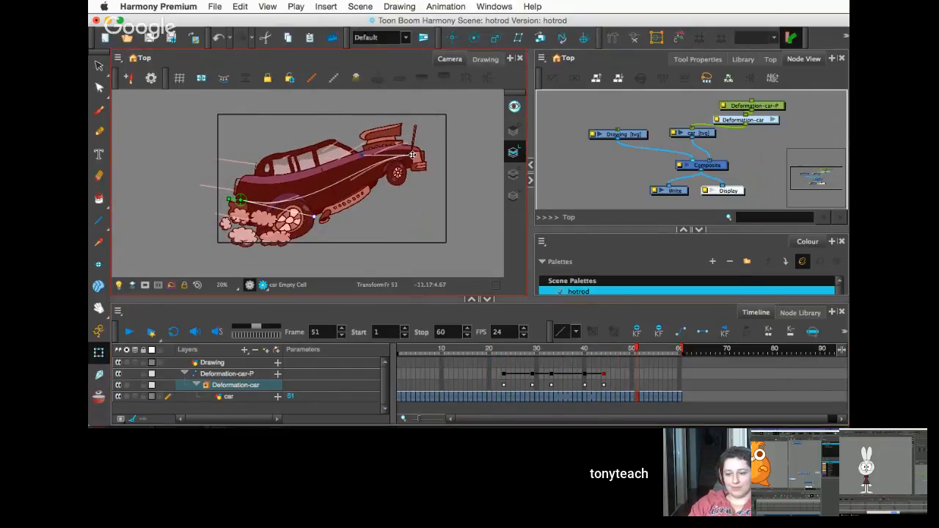
pyautogui.moveTo(412, 155); pyautogui.dragTo(413, 218)
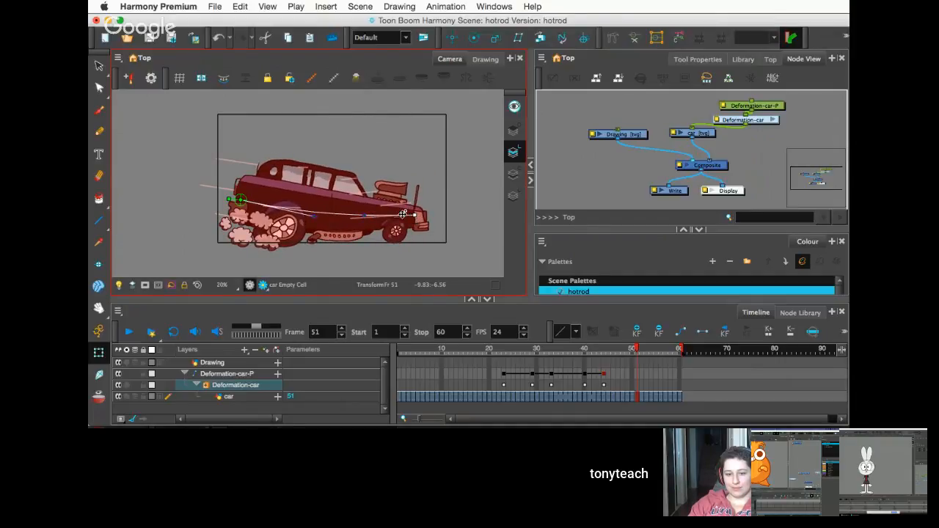
pyautogui.moveTo(160, 422)
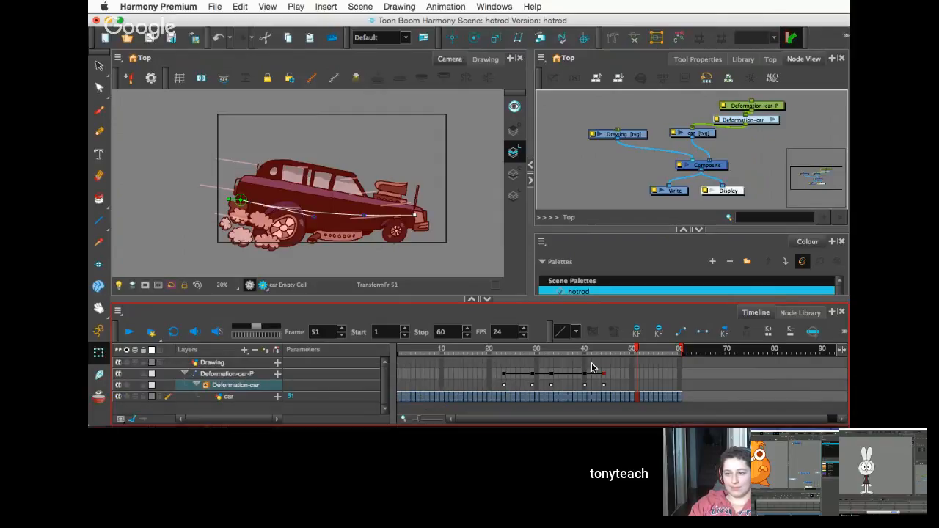
pyautogui.click(641, 350)
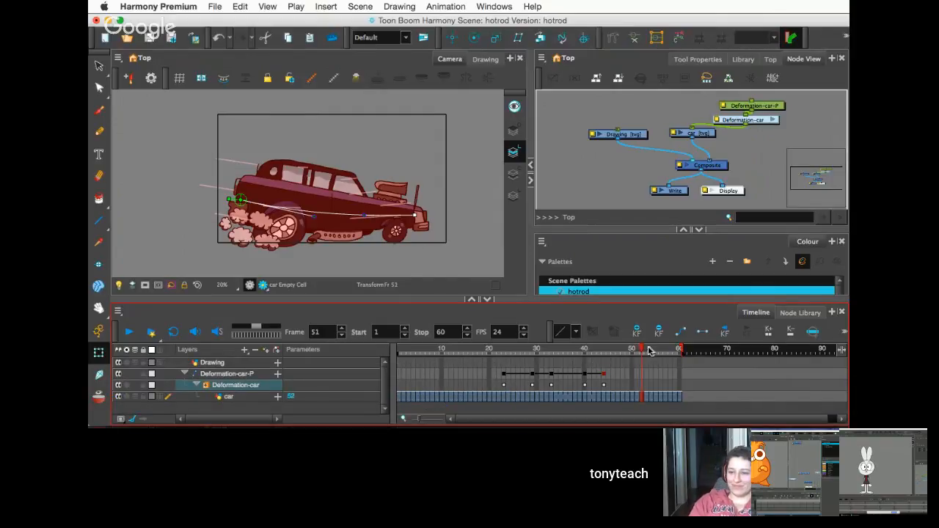
pyautogui.click(649, 351)
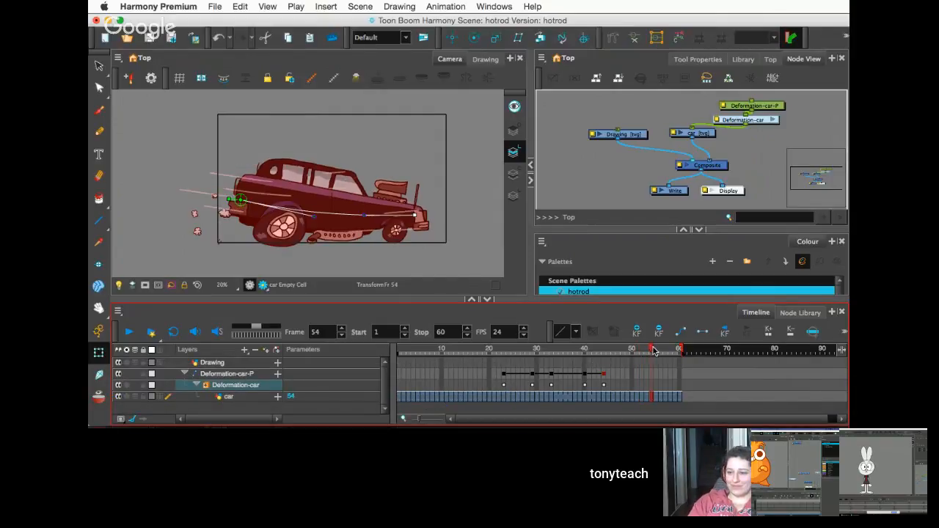
pyautogui.click(609, 353)
pyautogui.moveTo(609, 354); pyautogui.dragTo(392, 356)
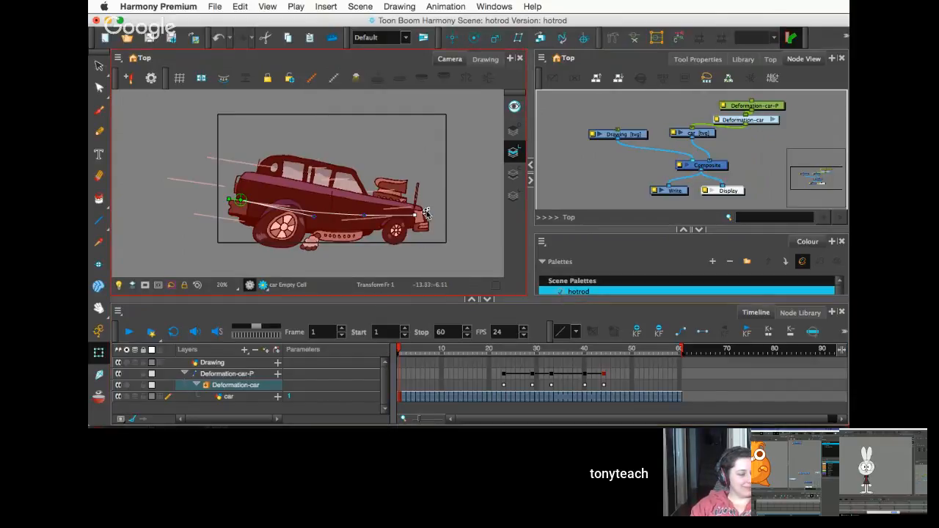
# Step: Raise the deformer's end point at frame 1 to lift the car's front, and nudge the rear curve handle outward
pyautogui.moveTo(416, 212); pyautogui.dragTo(403, 161)
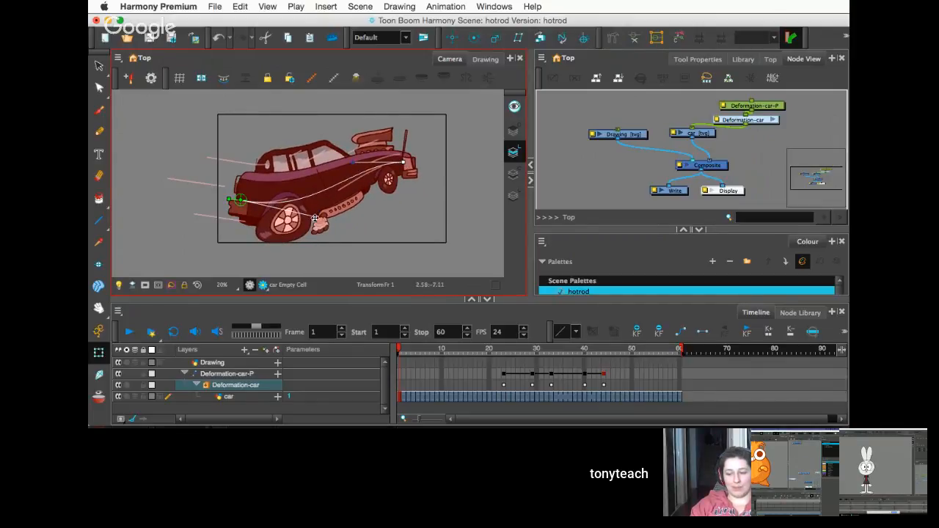
pyautogui.moveTo(314, 222); pyautogui.dragTo(318, 216)
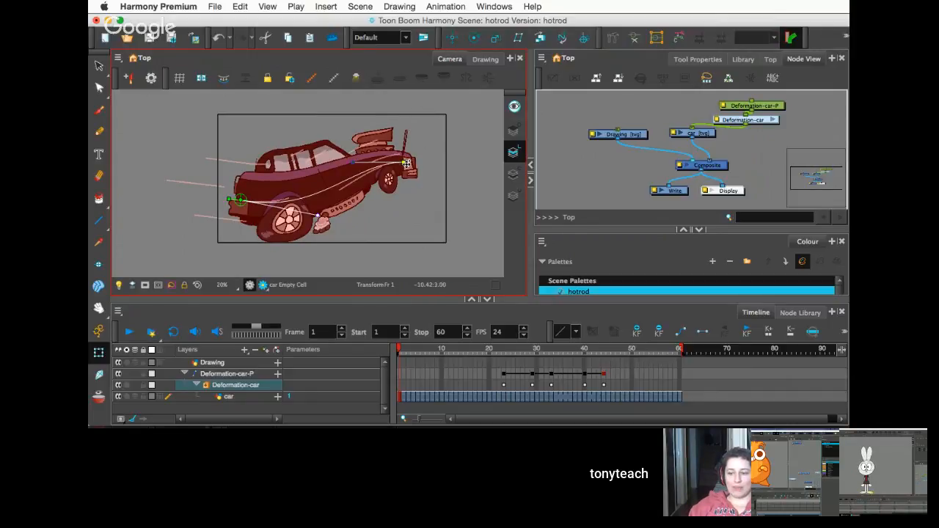
pyautogui.moveTo(407, 162); pyautogui.dragTo(416, 174)
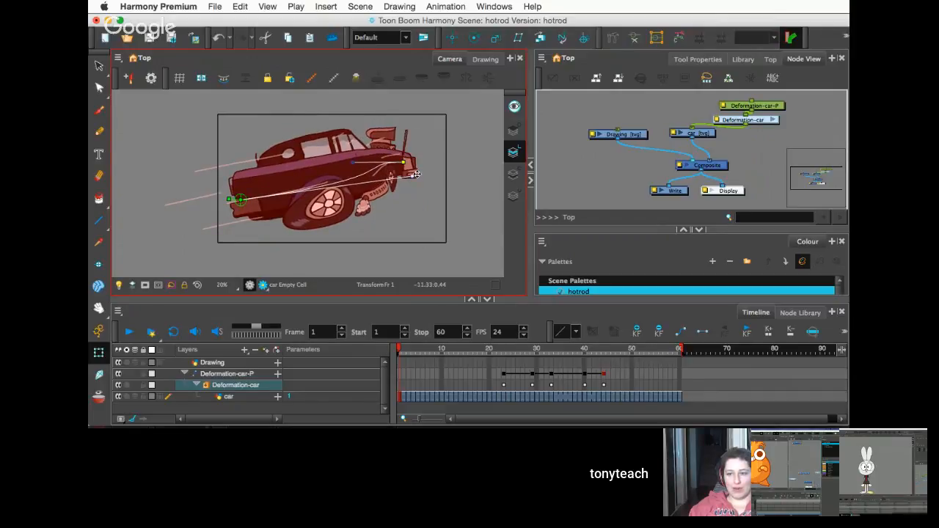
pyautogui.press('super+z')
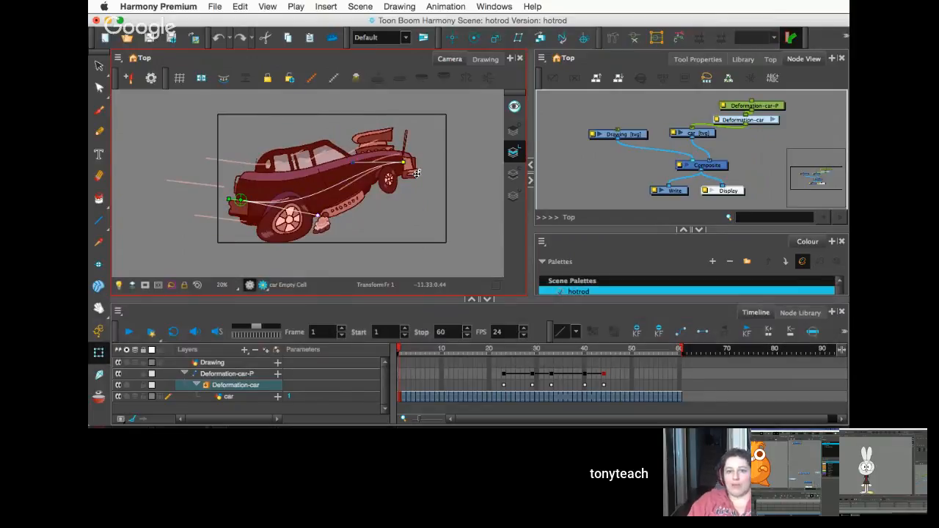
# Step: Lower the deformer's end point and raise the rear curve handle slightly to level the car at frame 1
pyautogui.moveTo(403, 162); pyautogui.dragTo(415, 218)
pyautogui.moveTo(318, 215); pyautogui.dragTo(319, 209)
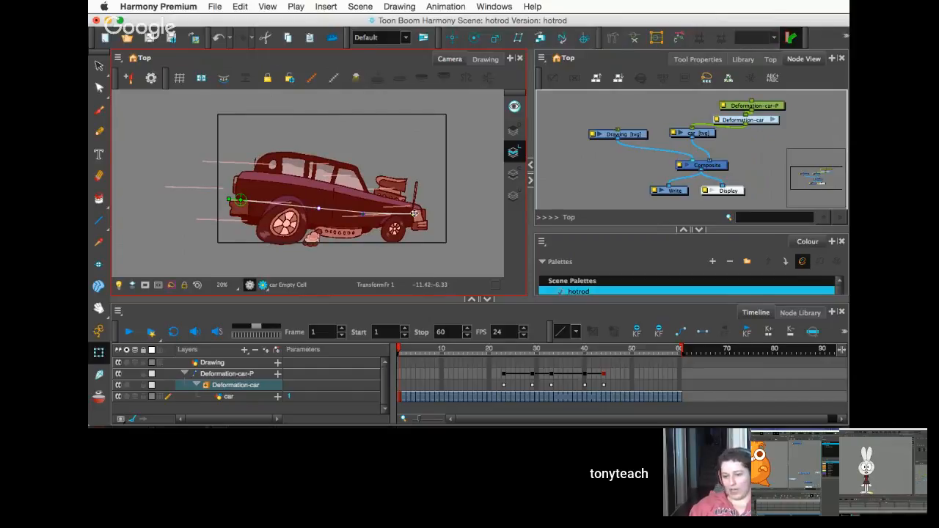
pyautogui.moveTo(414, 212); pyautogui.dragTo(415, 206)
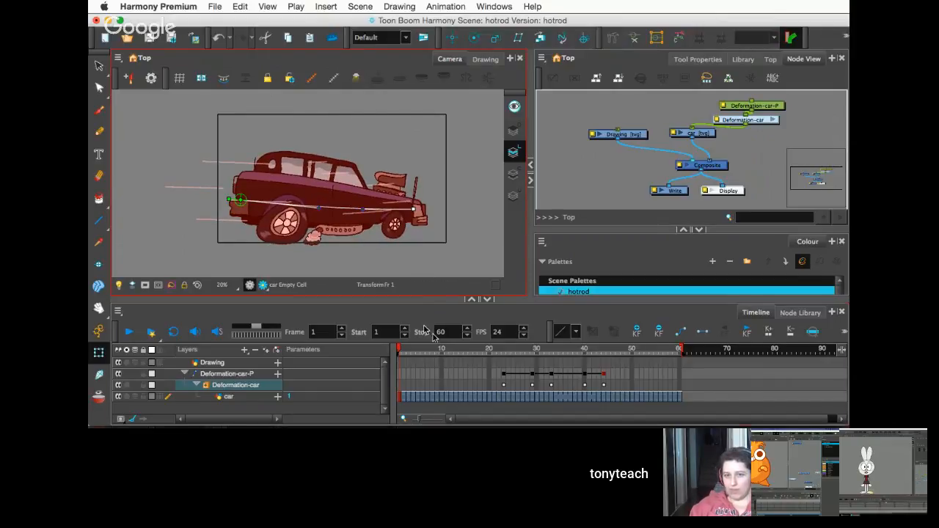
# Step: Dip the car's front at frame 36 with the deformer's end point, scrub to frame 27, and switch to Google Chrome
pyautogui.moveTo(454, 350); pyautogui.dragTo(564, 366)
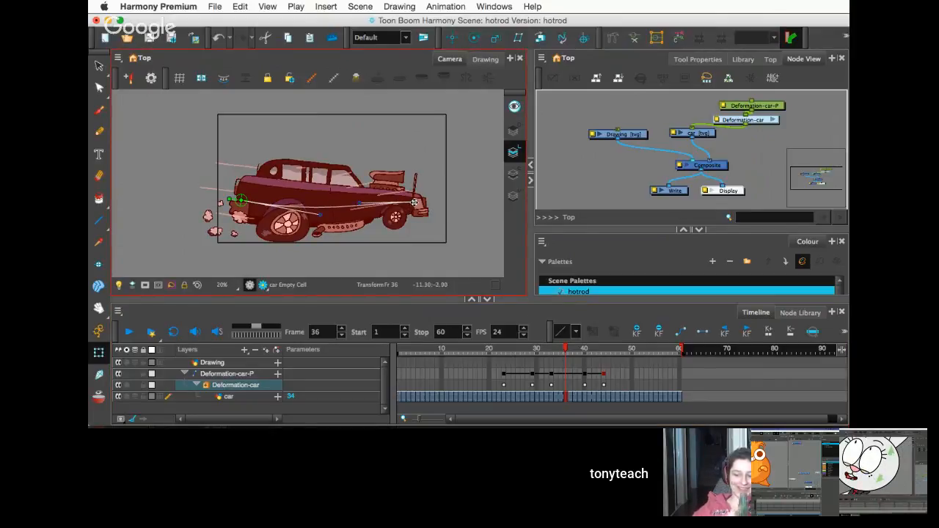
pyautogui.moveTo(413, 207)
pyautogui.mouseDown()
pyautogui.moveTo(414, 218)
pyautogui.moveTo(365, 209)
pyautogui.moveTo(413, 222)
pyautogui.mouseUp()
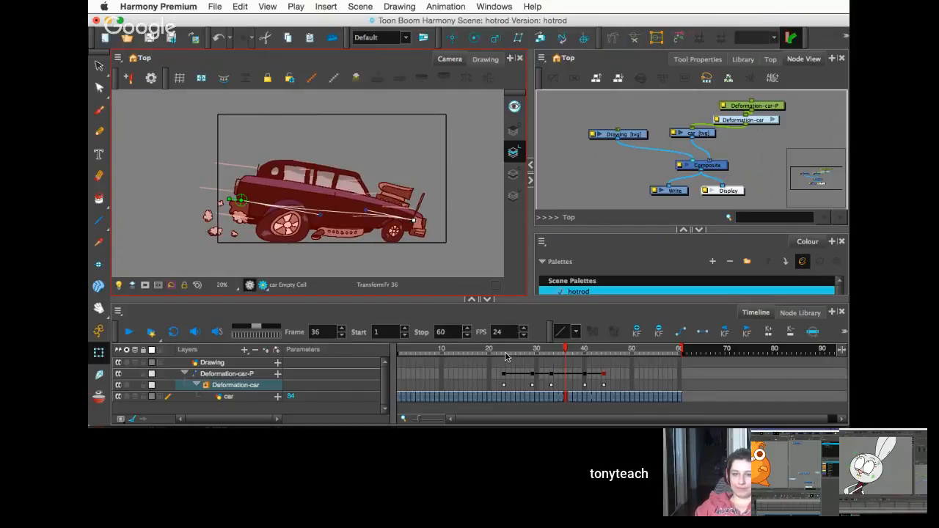
pyautogui.moveTo(556, 352); pyautogui.dragTo(523, 356)
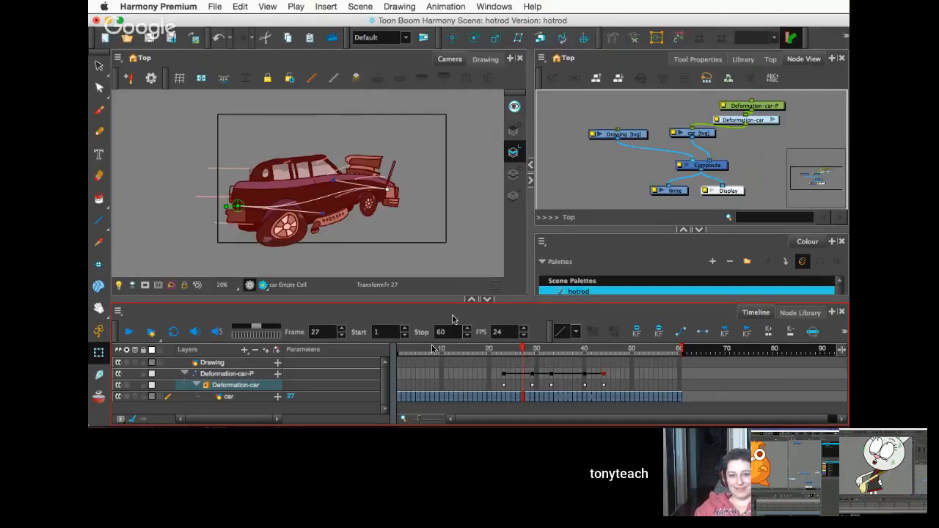
pyautogui.moveTo(220, 409)
pyautogui.click(156, 408)
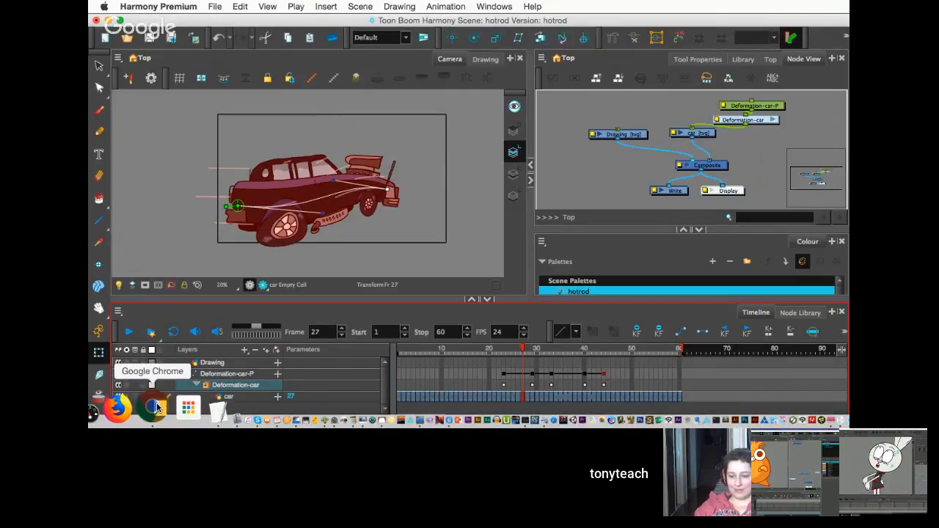